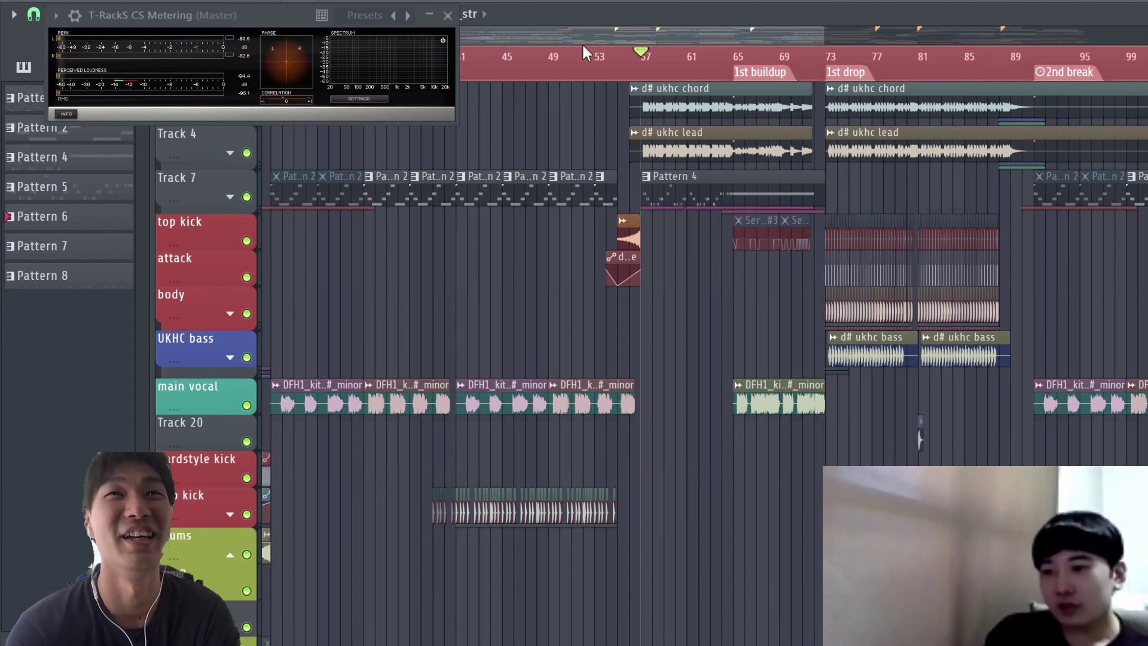
# - Reset the pitch and time stretching of the verse vocal clip on the main vocal track
pyautogui.scroll(4, 608, 124)
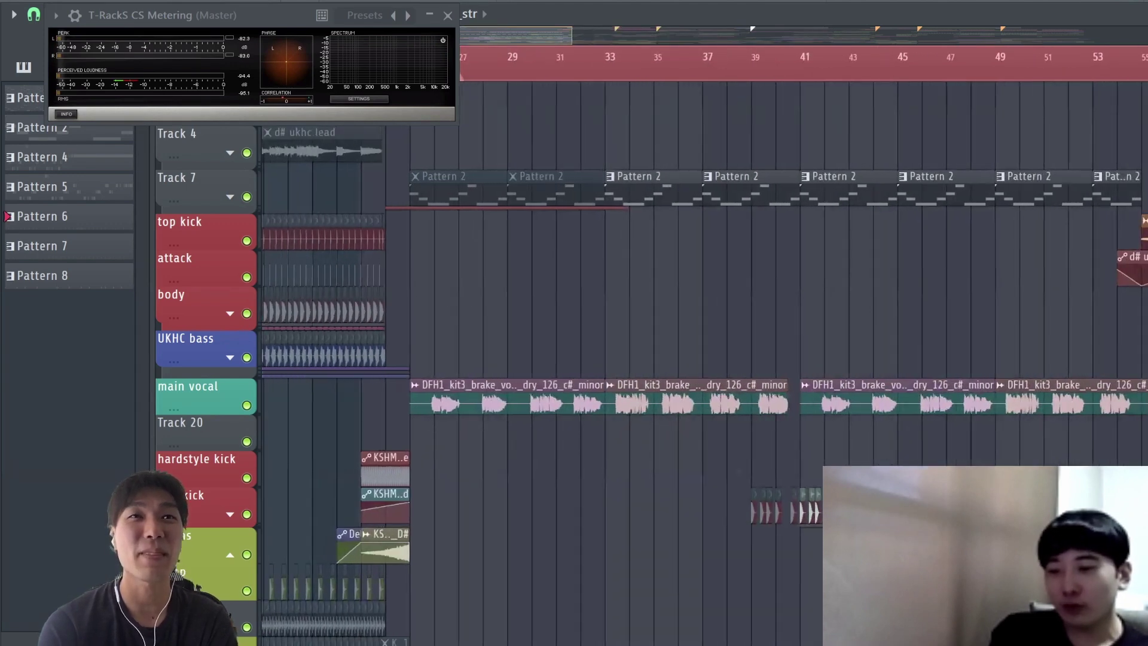
pyautogui.scroll(2, 682, 305)
pyautogui.moveTo(388, 364); pyautogui.dragTo(417, 336)
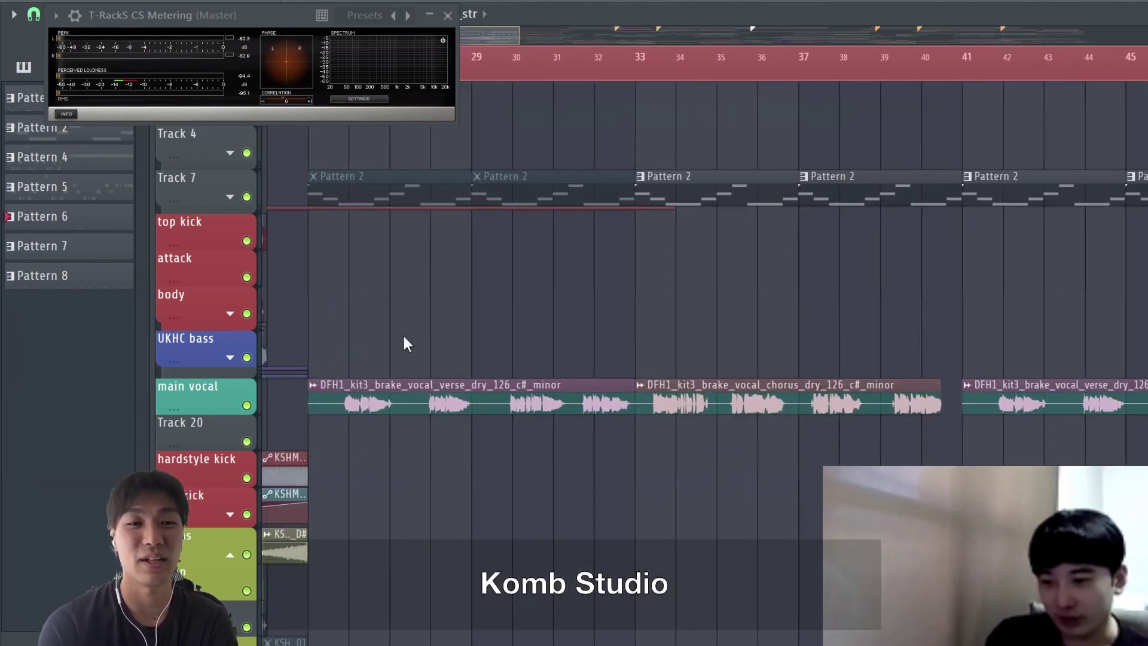
pyautogui.scroll(-2, 418, 335)
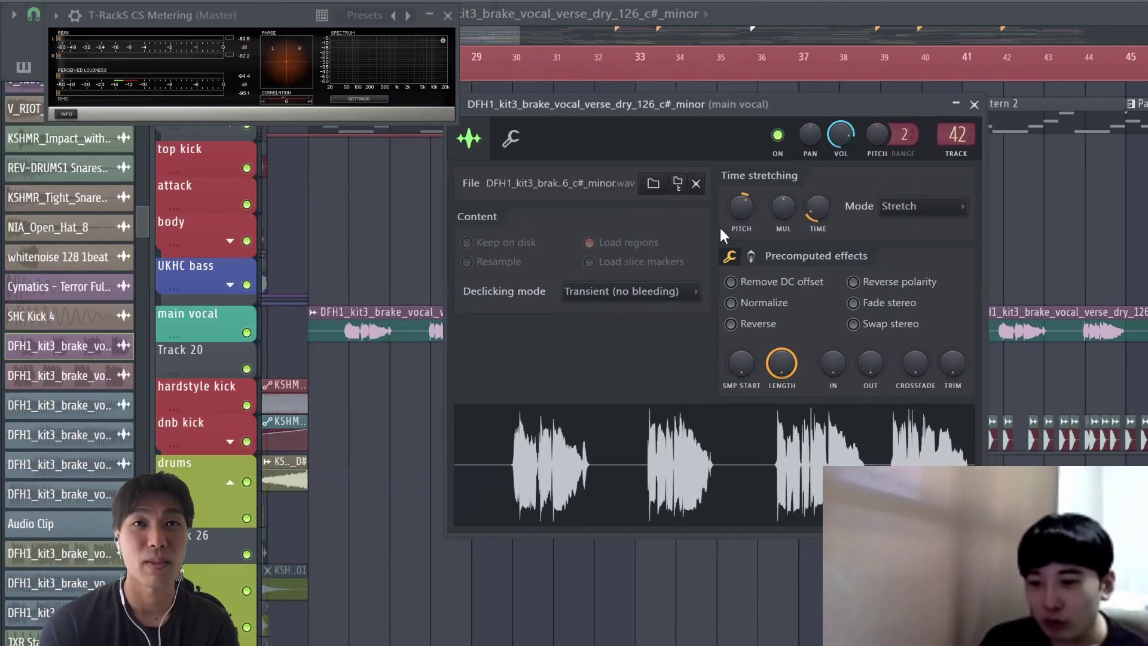
pyautogui.rightClick(707, 207)
pyautogui.click(722, 218)
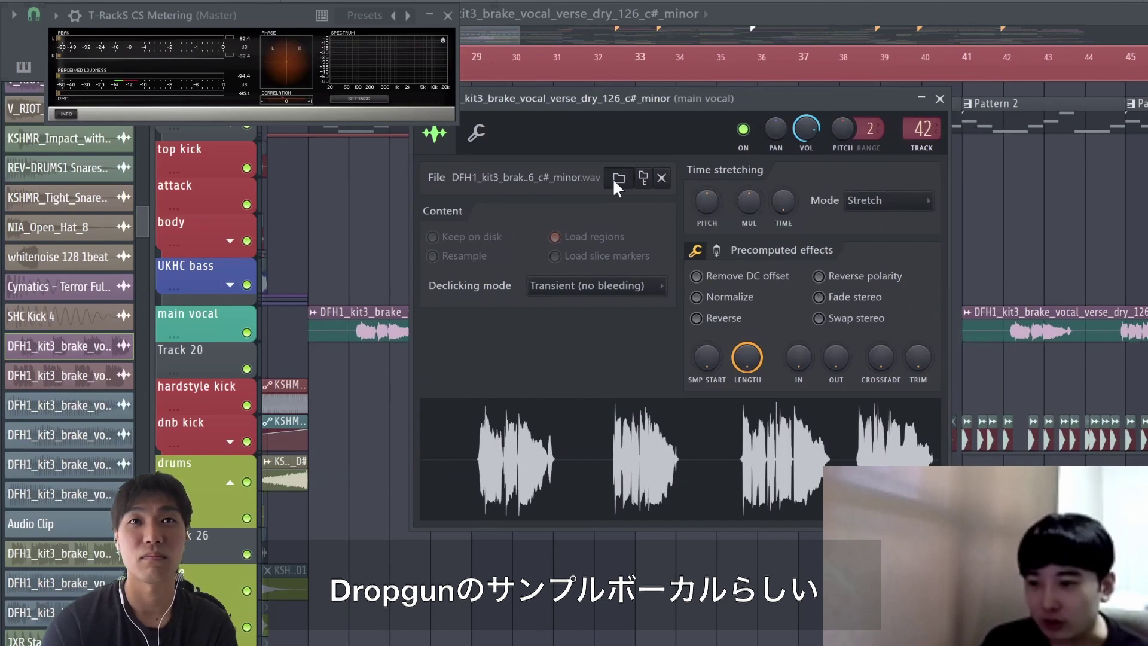
pyautogui.moveTo(714, 105); pyautogui.dragTo(646, 104)
pyautogui.press('Escape')
# - Play back the verse vocal at its original pitch and tempo
pyautogui.scroll(-2, 838, 55)
pyautogui.scroll(-3, 447, 335)
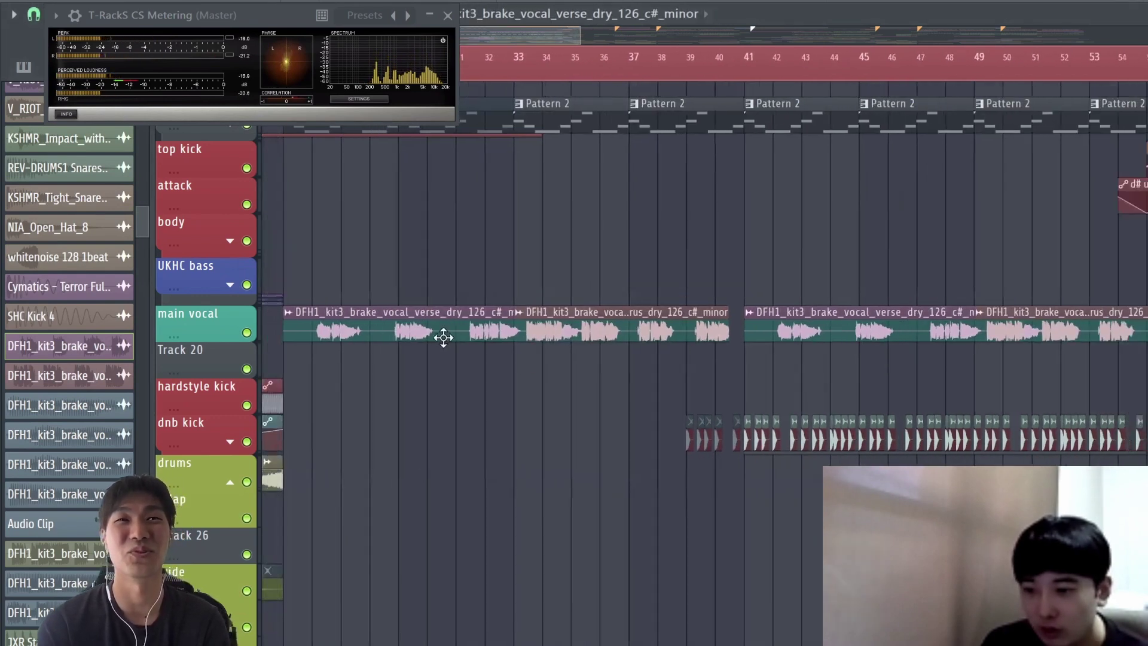
pyautogui.press('Tab')
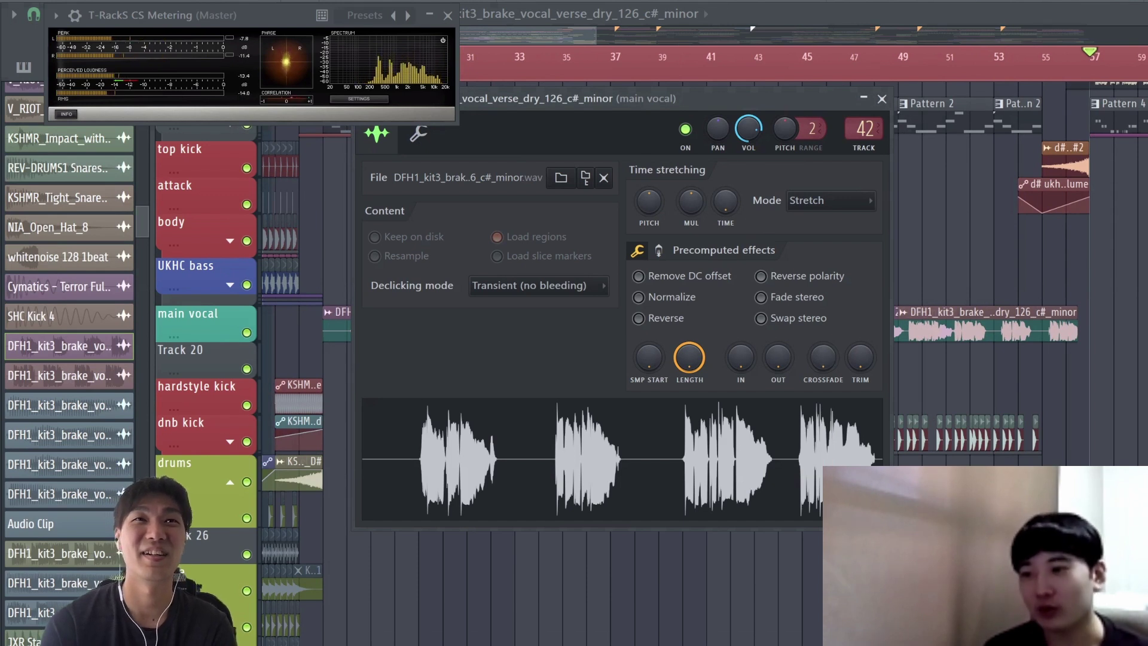
pyautogui.press('Escape')
# - Reset the pitch and time stretching of the chorus vocal clip on the main vocal track
pyautogui.click(559, 326)
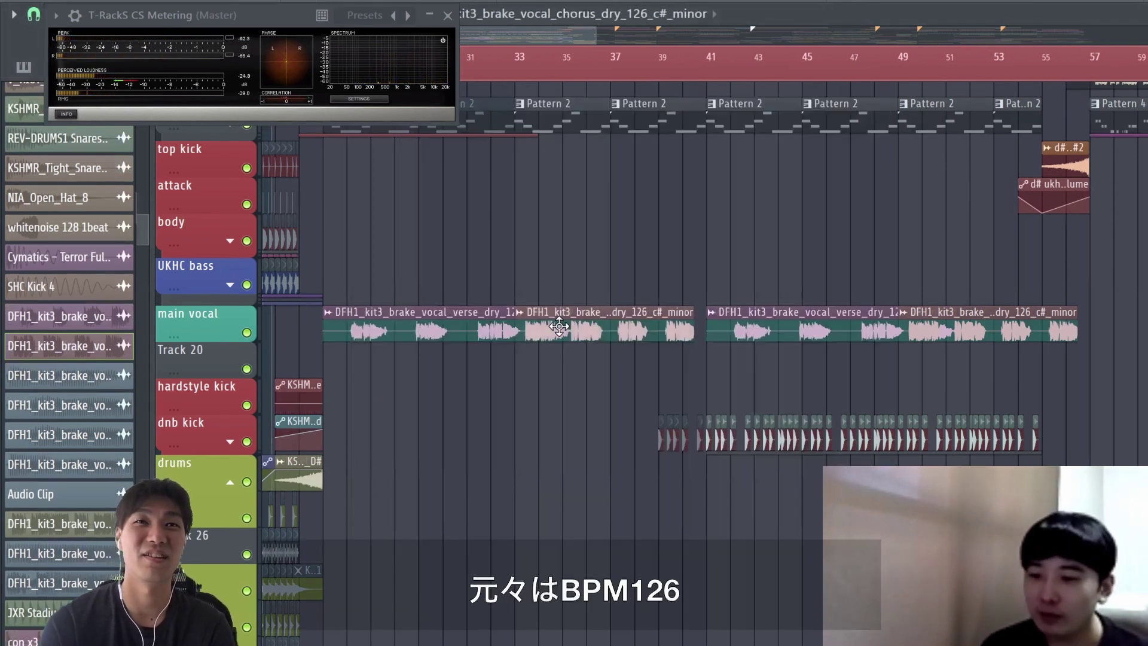
pyautogui.doubleClick(590, 328)
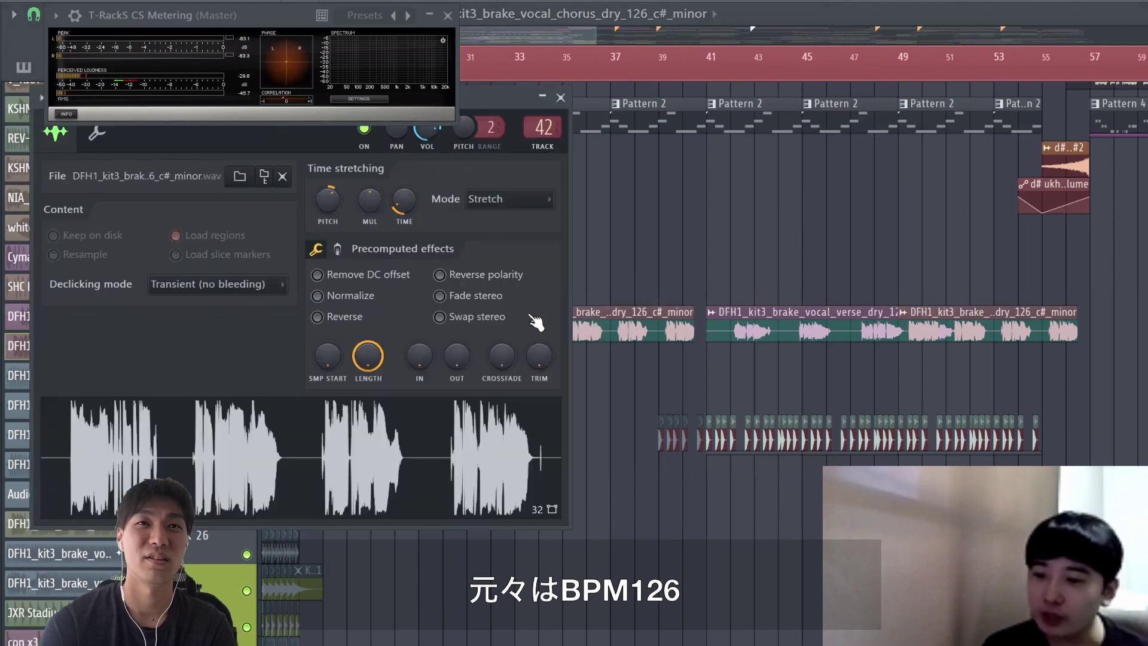
pyautogui.rightClick(328, 203)
pyautogui.click(338, 211)
pyautogui.rightClick(407, 199)
pyautogui.click(422, 211)
pyautogui.press('Escape')
# - Listen to the first break with both the verse and chorus vocals unstretched, following the clips along the playlist
pyautogui.scroll(2, 774, 264)
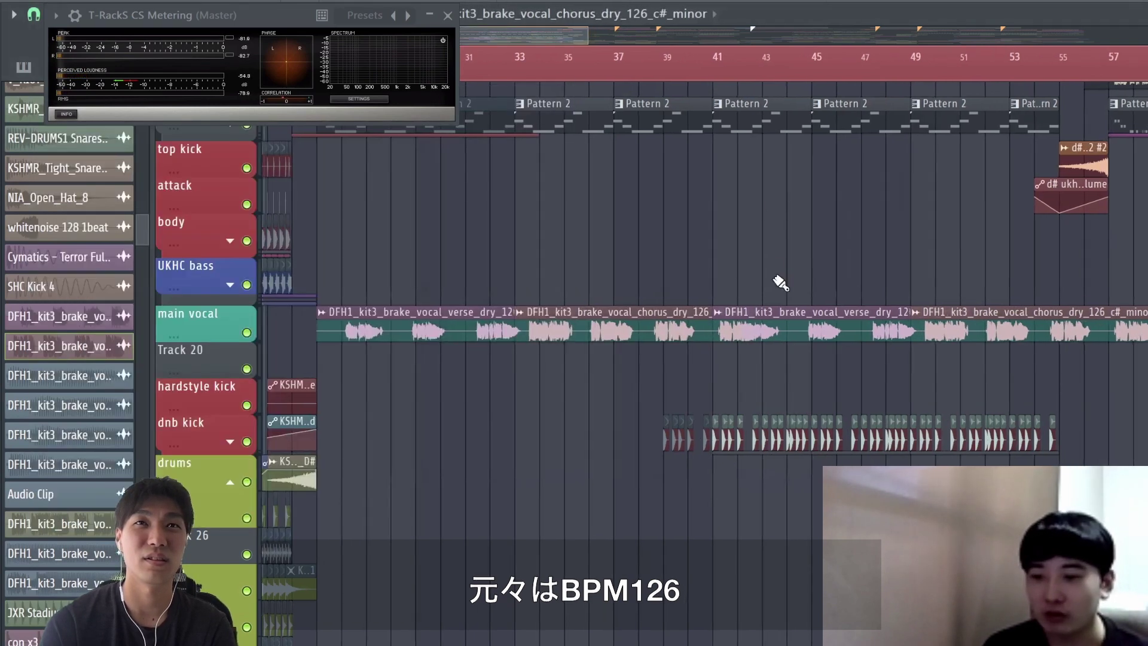
pyautogui.hscroll(-2, 340, 492)
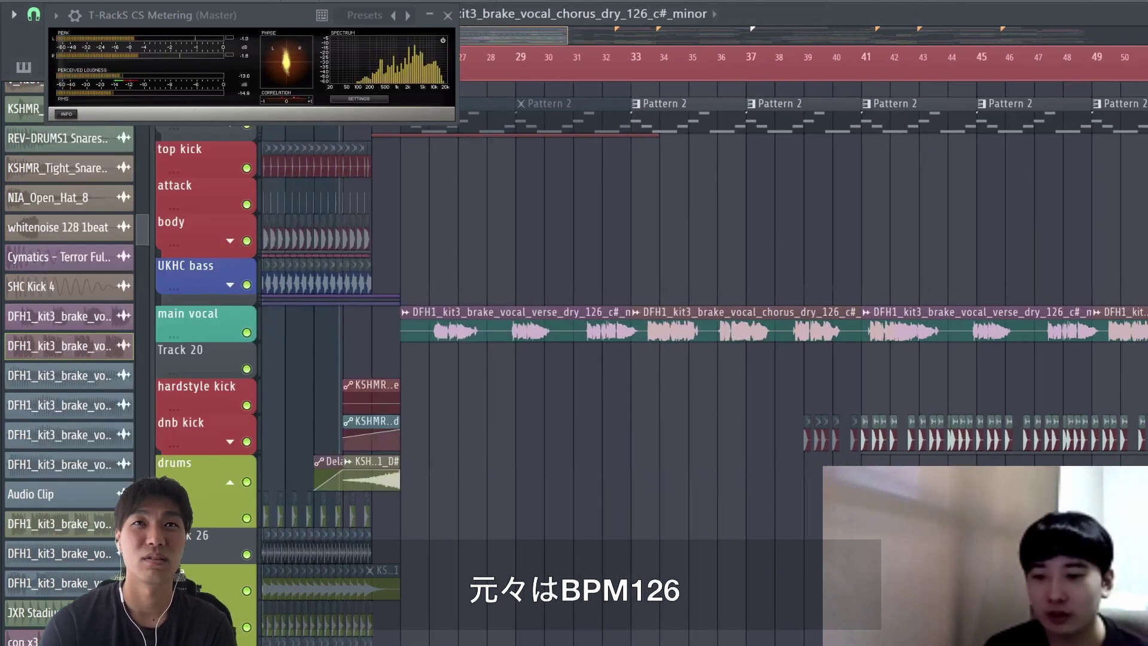
pyautogui.scroll(-4, 705, 371)
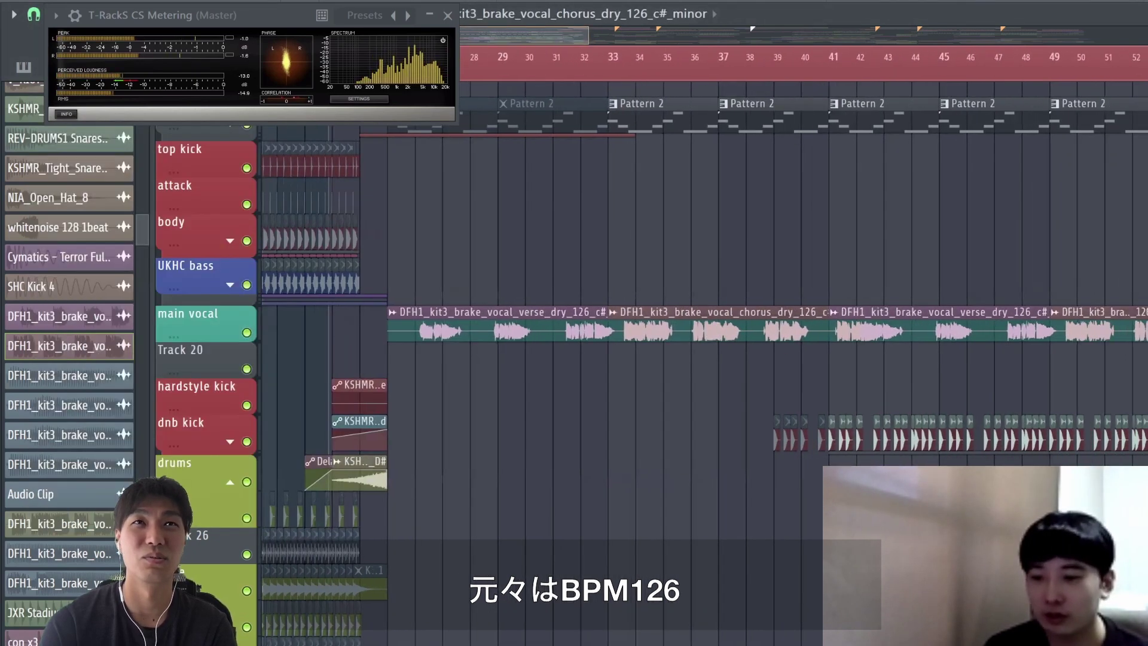
pyautogui.scroll(-4, 885, 51)
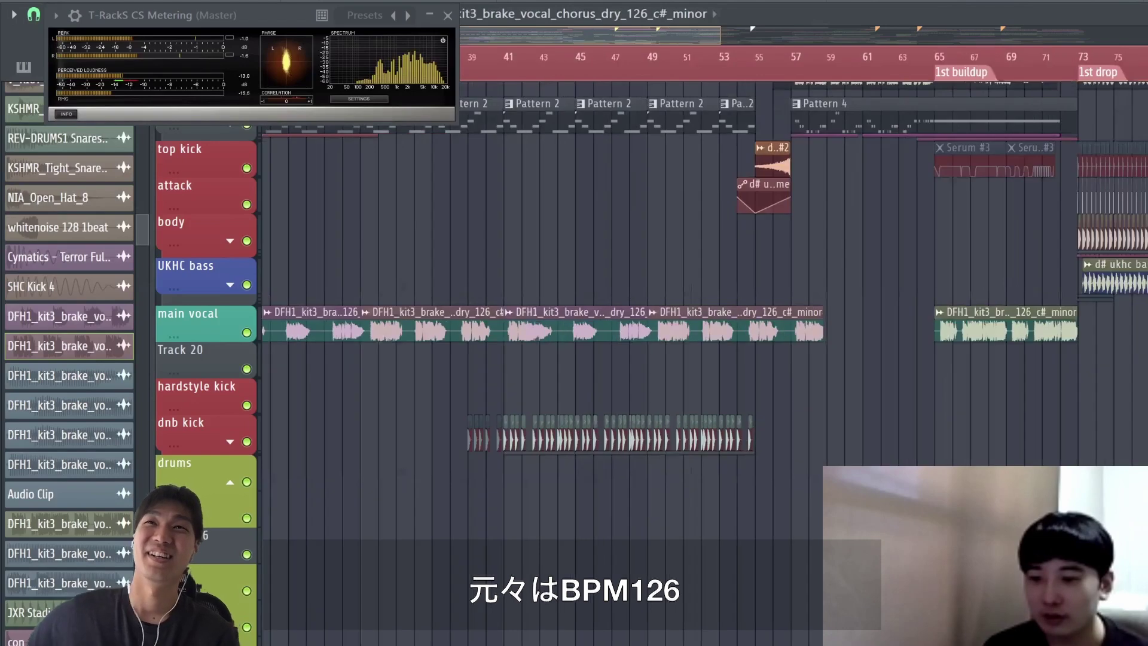
pyautogui.scroll(-3, 890, 58)
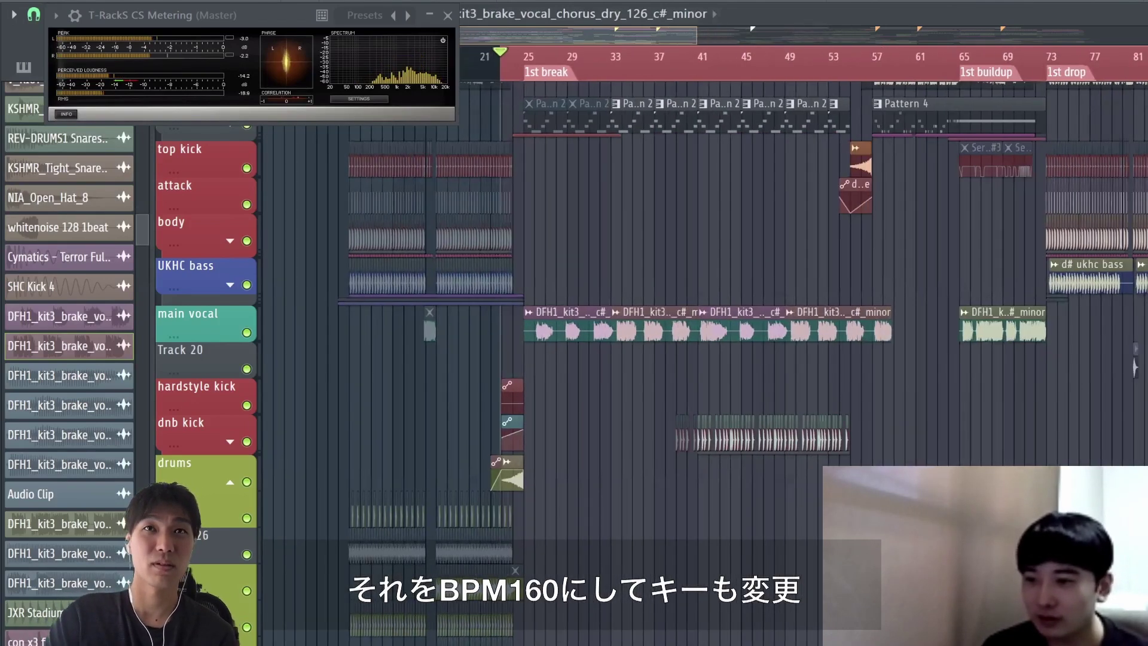
pyautogui.scroll(4, 878, 53)
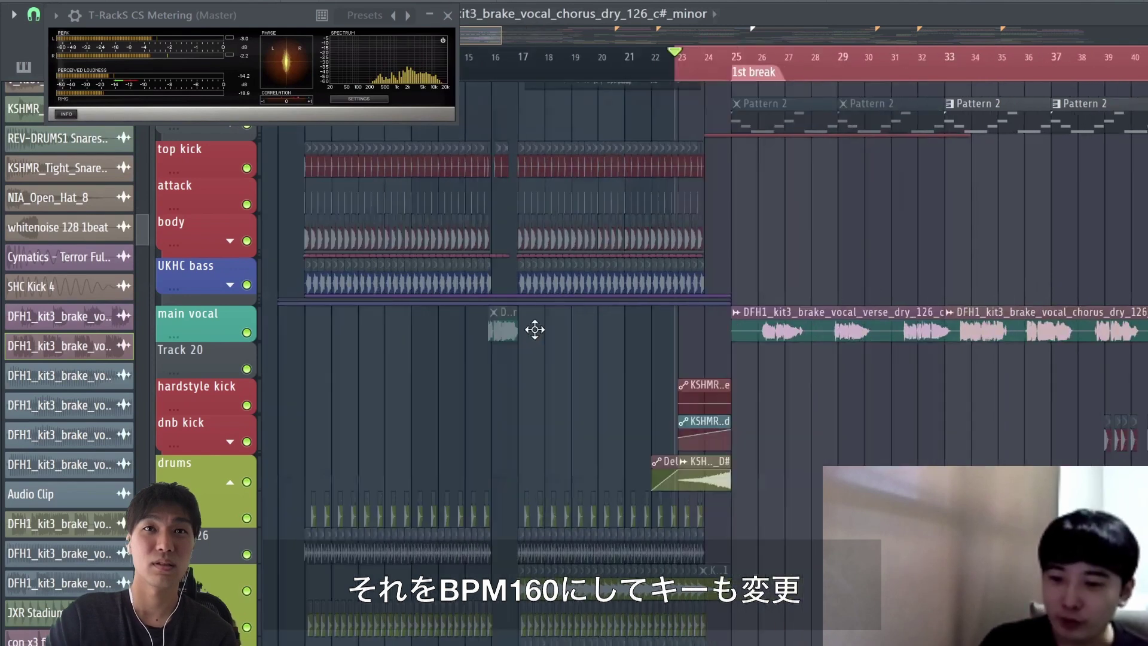
# - Apply tempo autodetection to the verse vocal's time stretching and close the clip's settings
pyautogui.rightClick(723, 207)
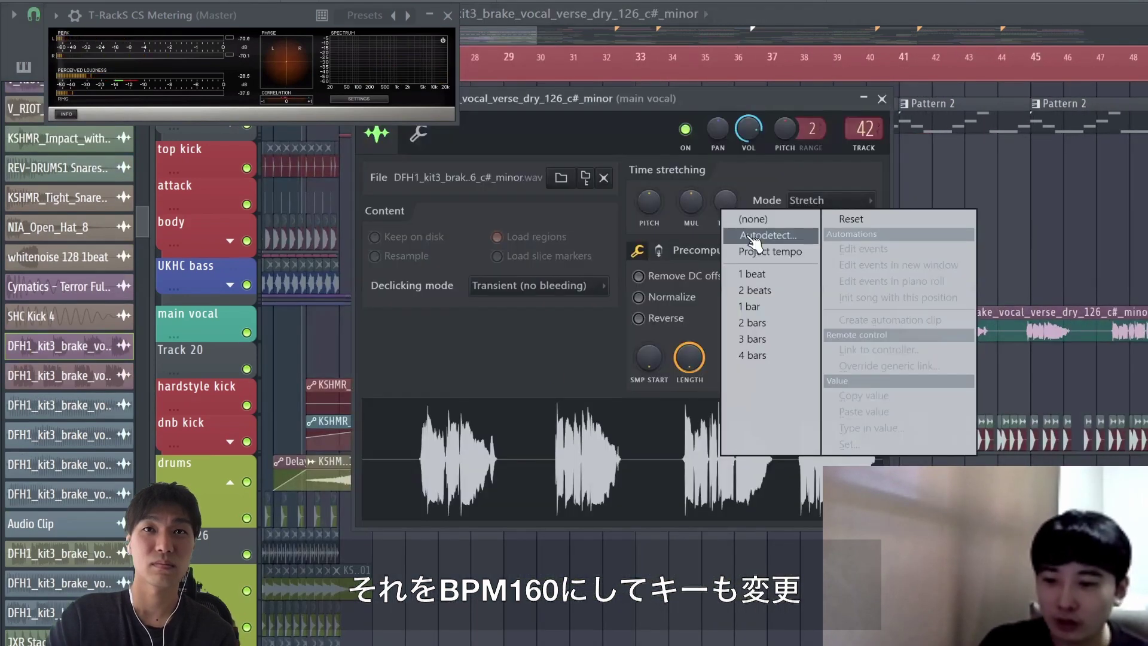
pyautogui.click(754, 236)
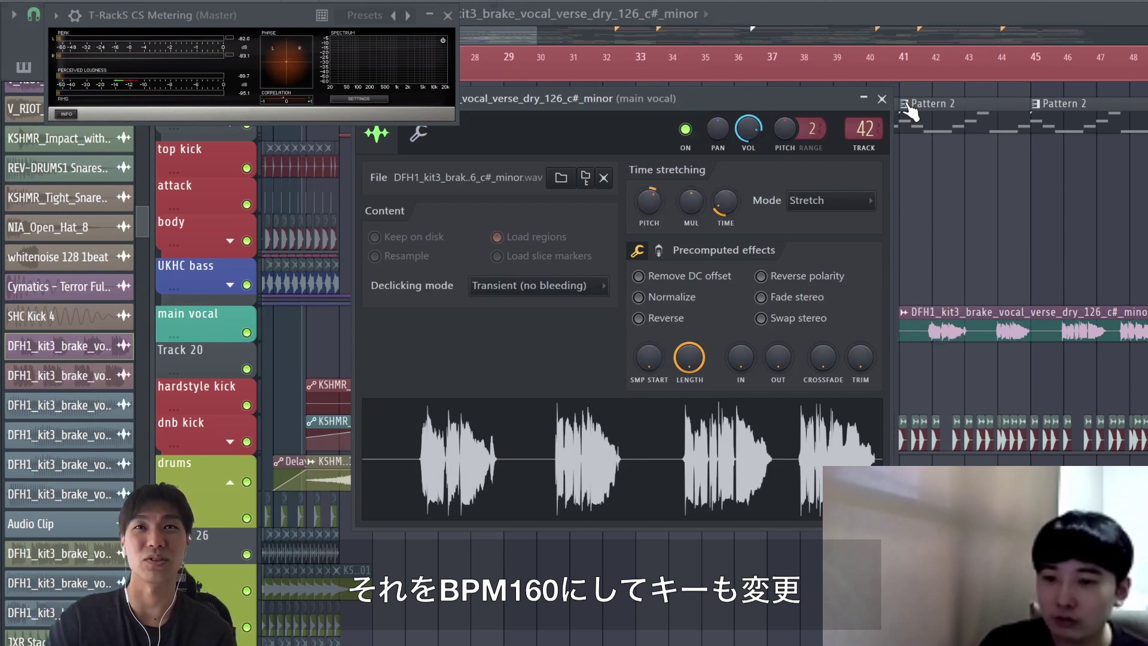
pyautogui.click(882, 99)
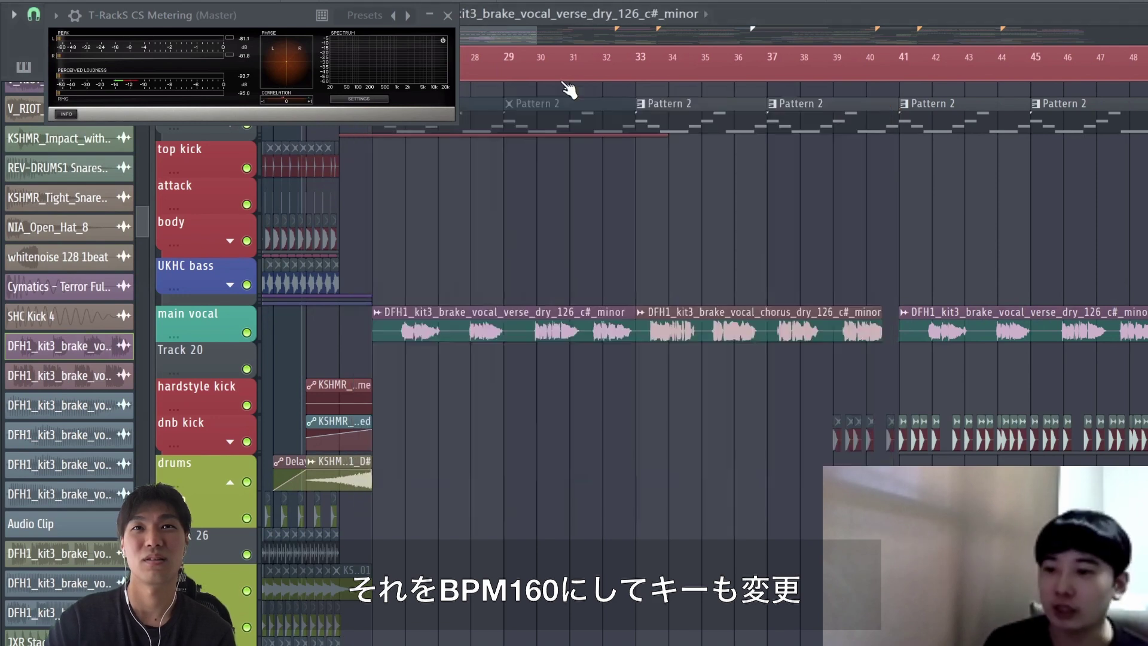
# - Play the song from the 1st break at bar 25 and review the stretched verse vocal's clip settings
pyautogui.scroll(-5, 729, 272)
pyautogui.scroll(-2, 724, 268)
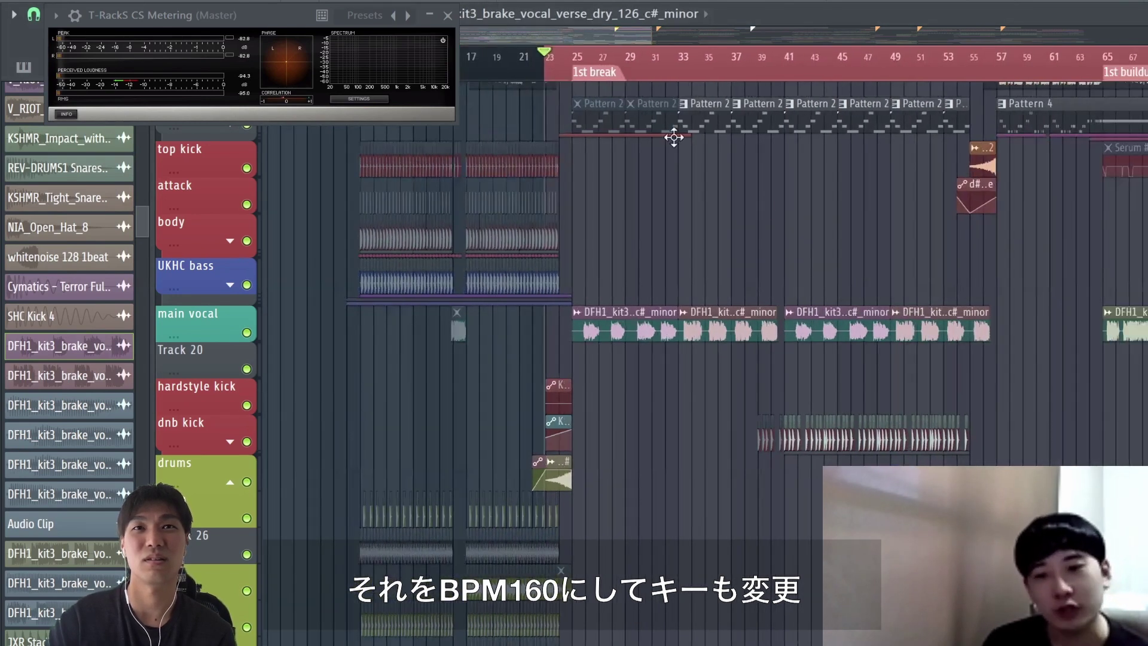
pyautogui.scroll(3, 654, 57)
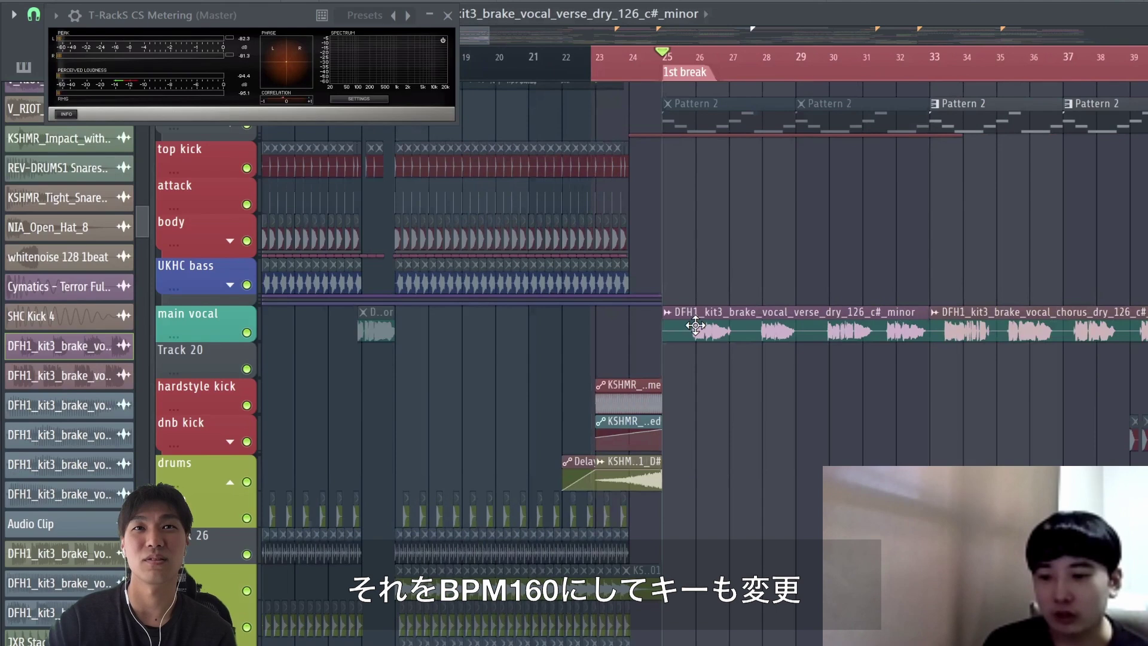
pyautogui.doubleClick(687, 318)
pyautogui.press('space')
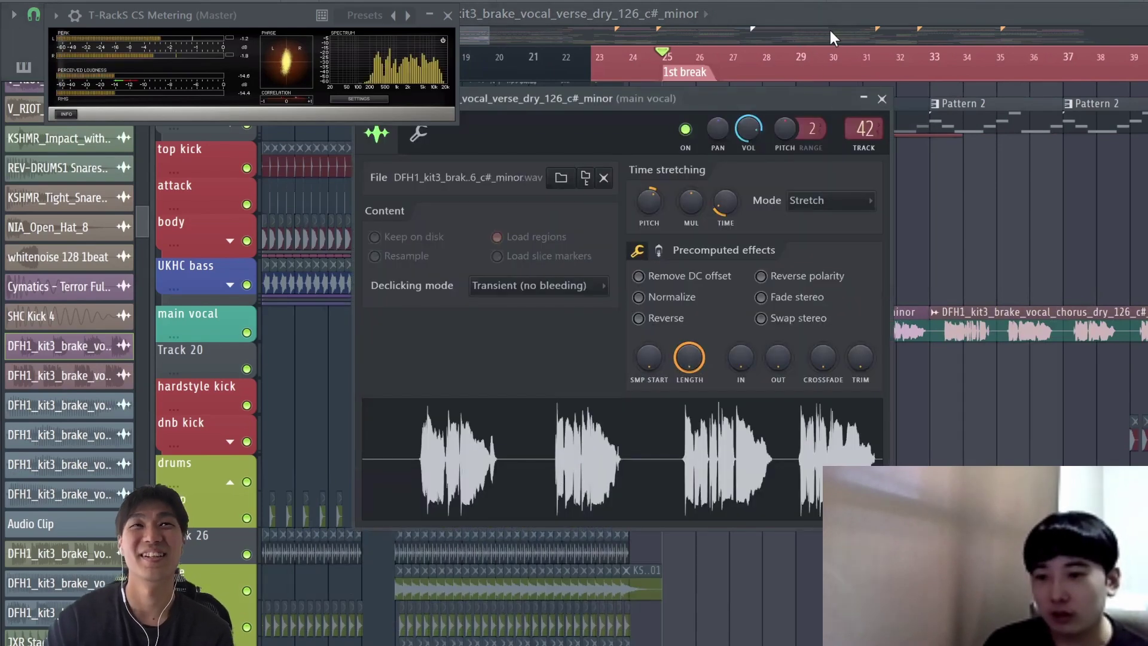
pyautogui.moveTo(630, 102); pyautogui.dragTo(697, 100)
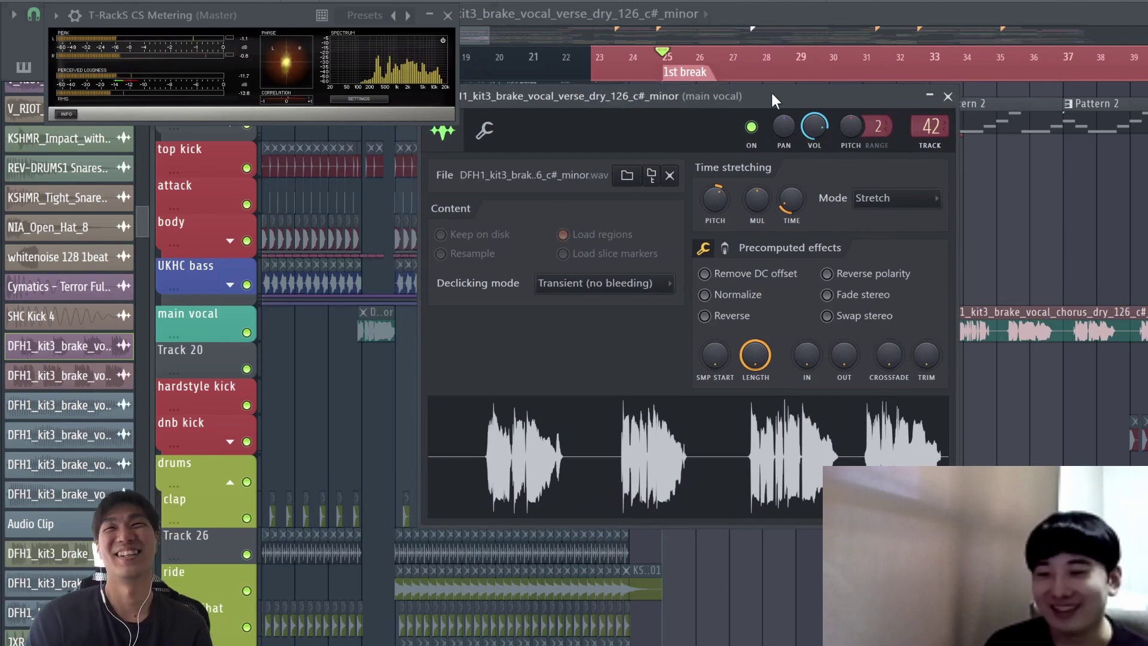
pyautogui.press('Escape')
pyautogui.scroll(-2, 542, 229)
pyautogui.scroll(-3, 542, 230)
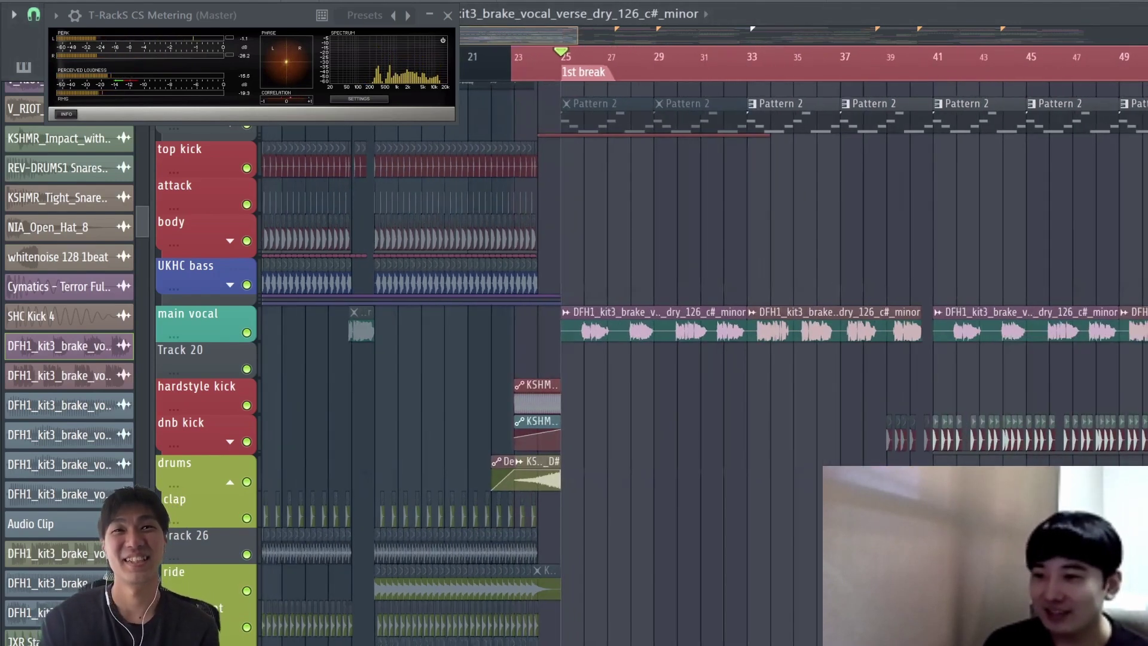
pyautogui.press('space')
# - Solo the main vocal track, listen to its clip in the 1st buildup, and unsolo the track
pyautogui.scroll(-3, 594, 374)
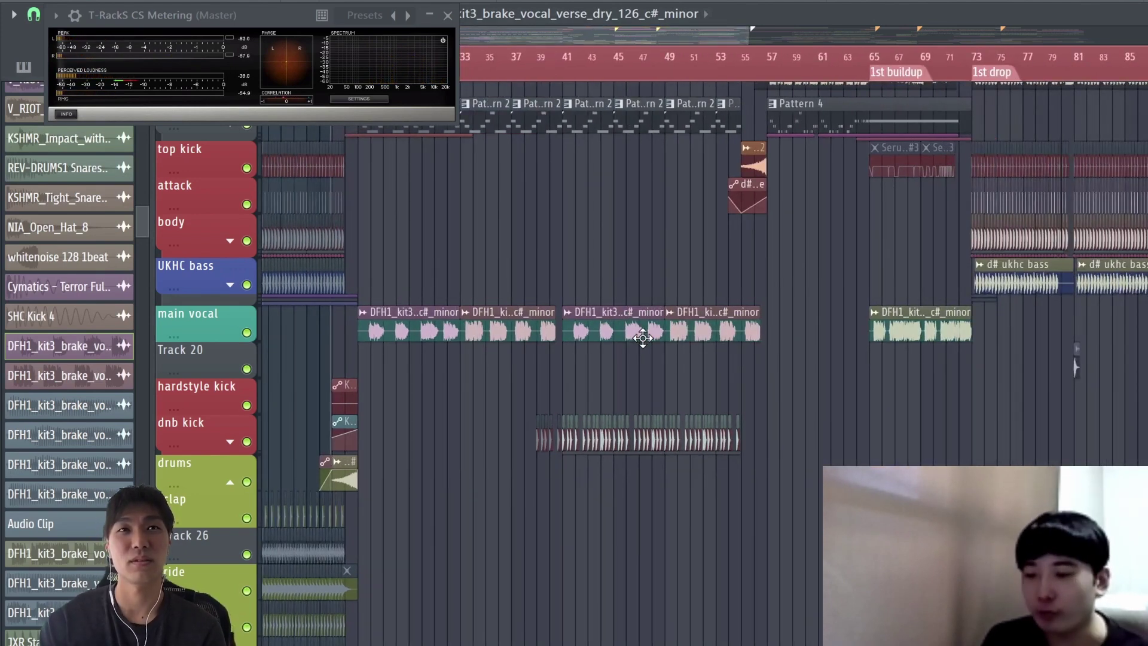
pyautogui.rightClick(246, 332)
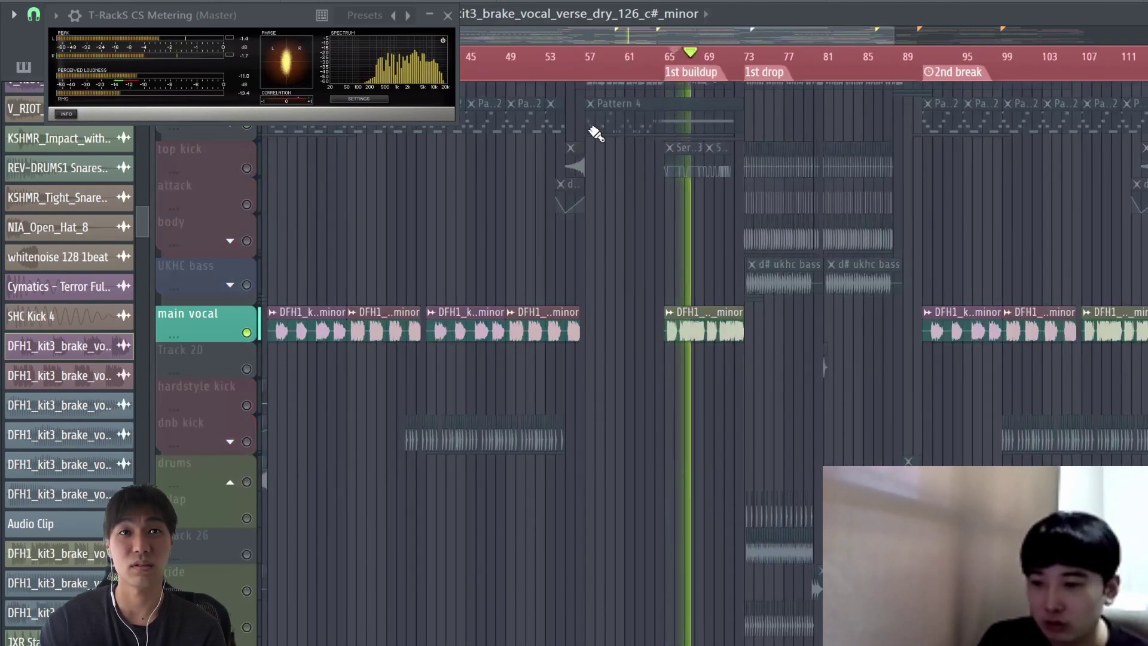
pyautogui.press('space')
pyautogui.rightClick(250, 333)
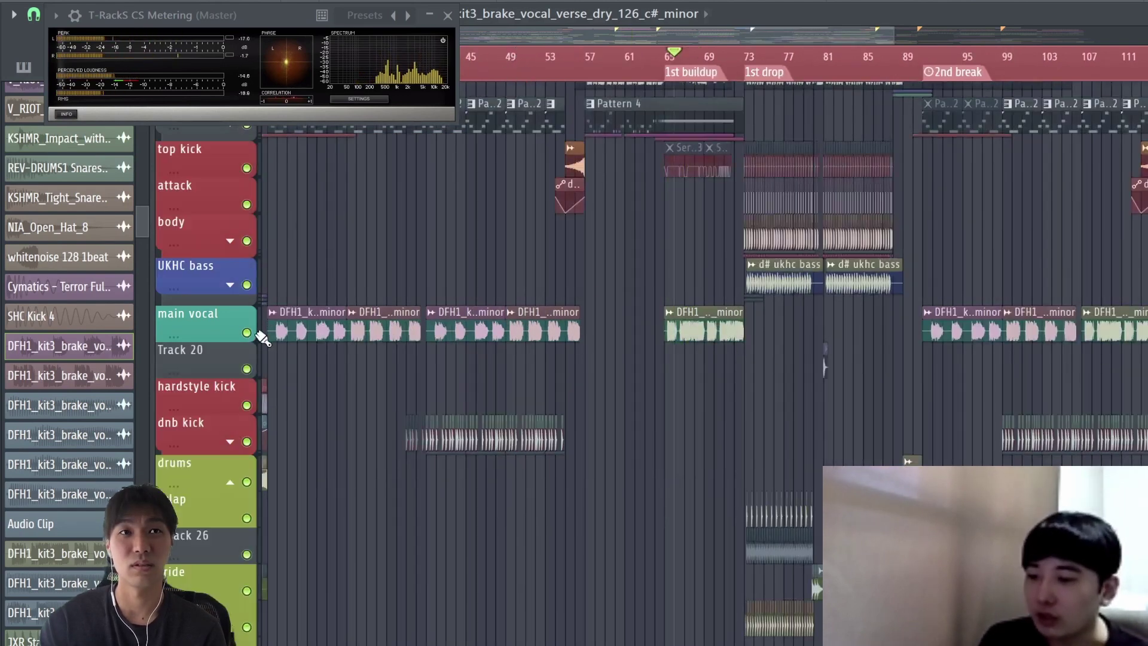
# - Check the mixer and look over the arrangement from the 1st drop to the outro
pyautogui.press('F9')
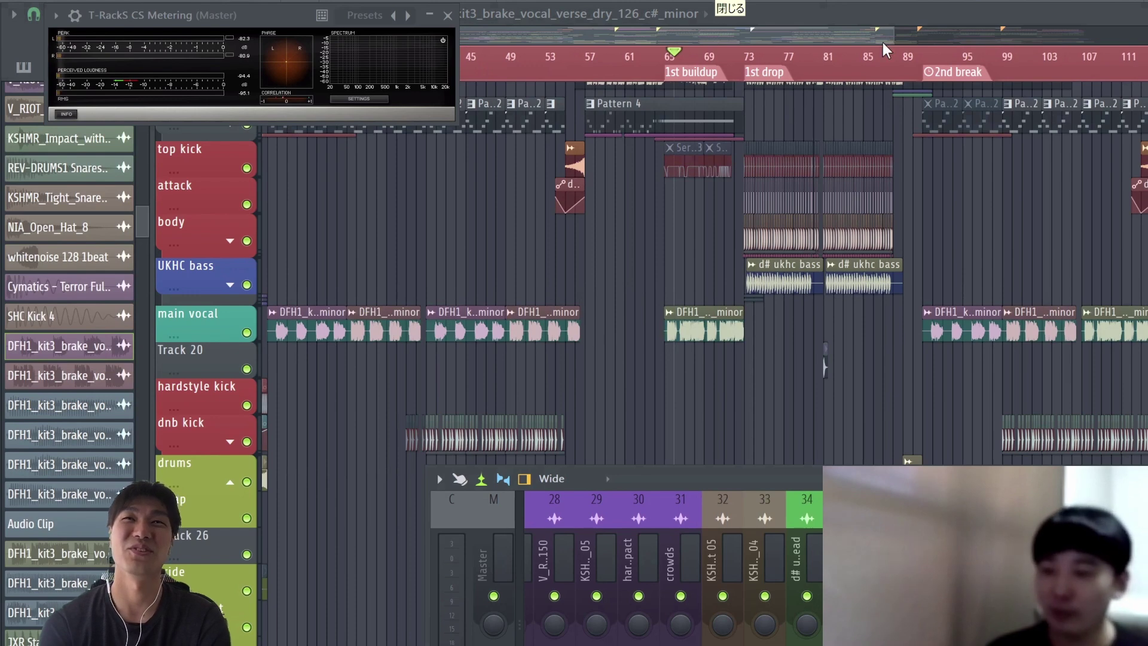
pyautogui.scroll(-3, 883, 42)
pyautogui.moveTo(883, 42); pyautogui.dragTo(1081, 35)
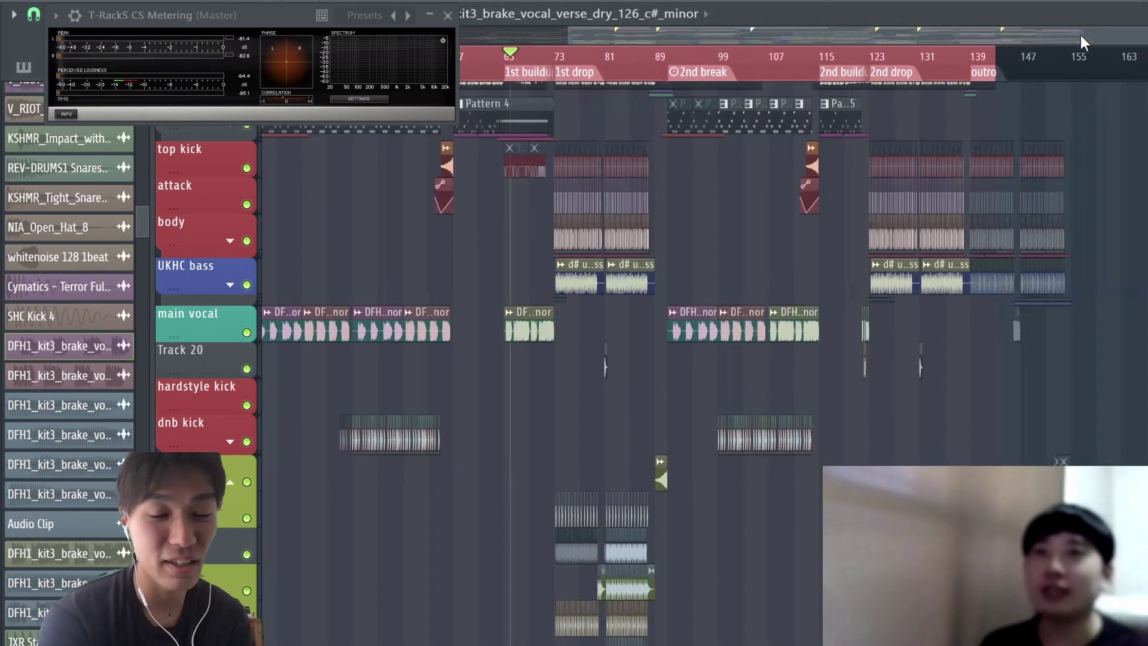
pyautogui.moveTo(1115, 84); pyautogui.dragTo(884, 55)
pyautogui.hscroll(8, 891, 60)
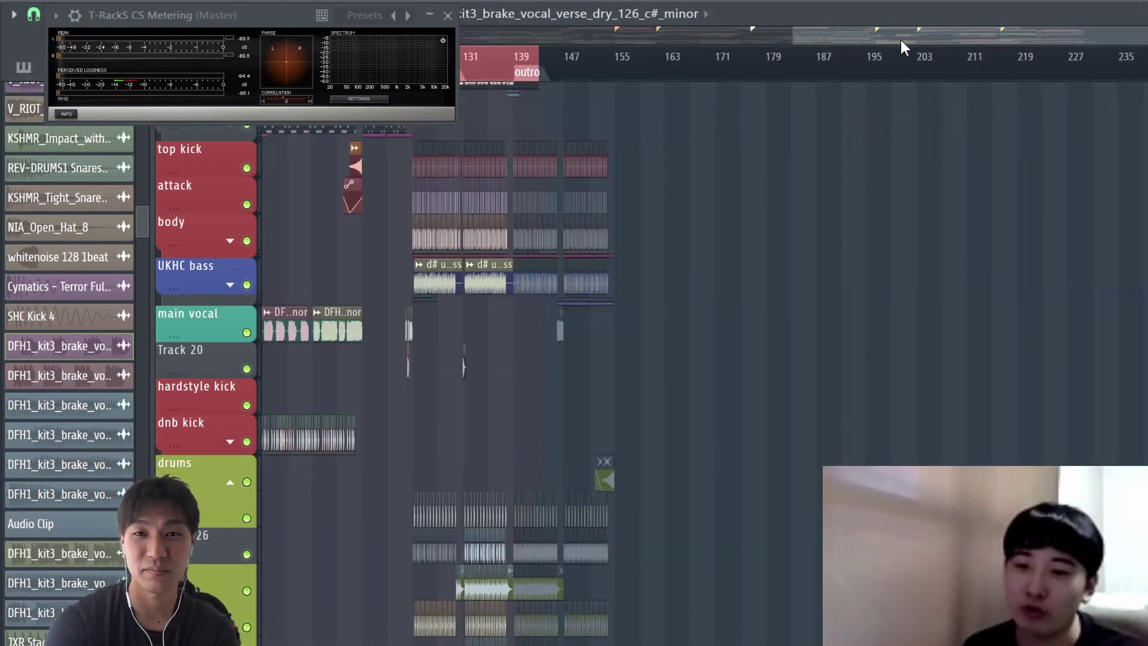
pyautogui.hscroll(-2, 825, 36)
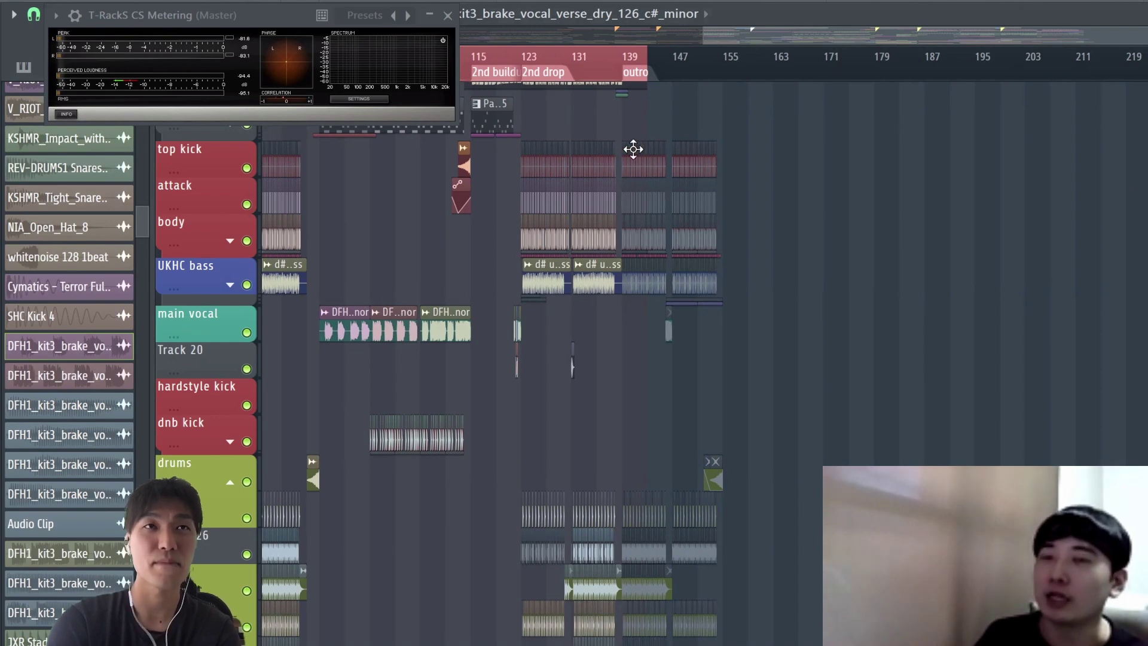
# - Open the zipped project "d# ukhc synth"
pyautogui.click(18, 1)
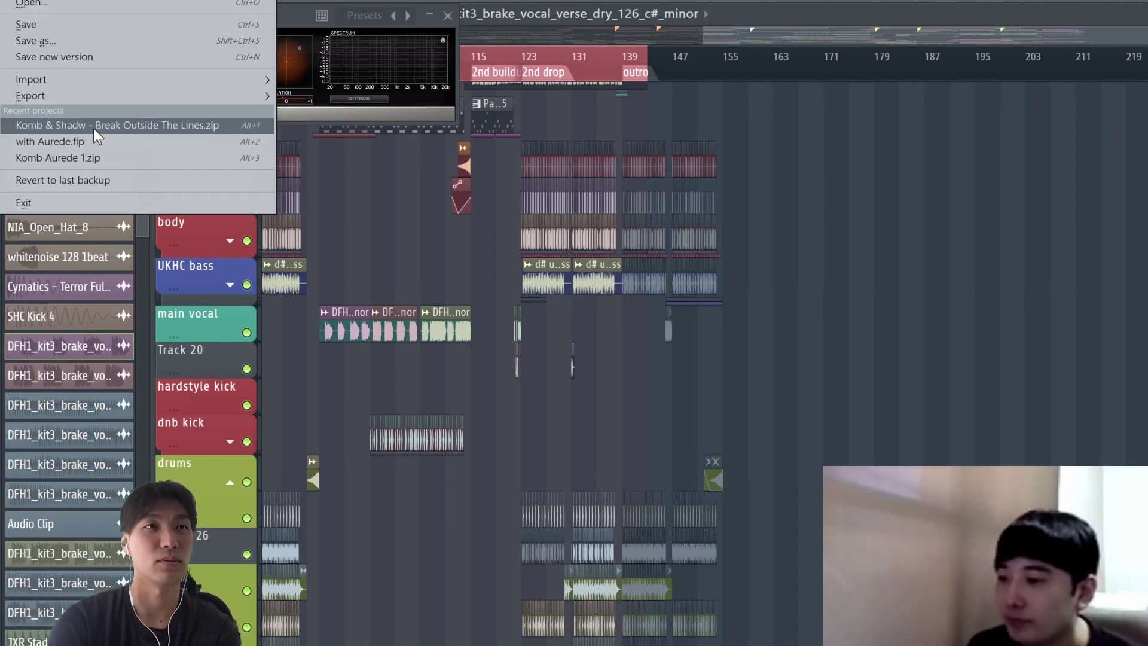
pyautogui.click(73, 5)
pyautogui.click(739, 351)
pyautogui.click(281, 81)
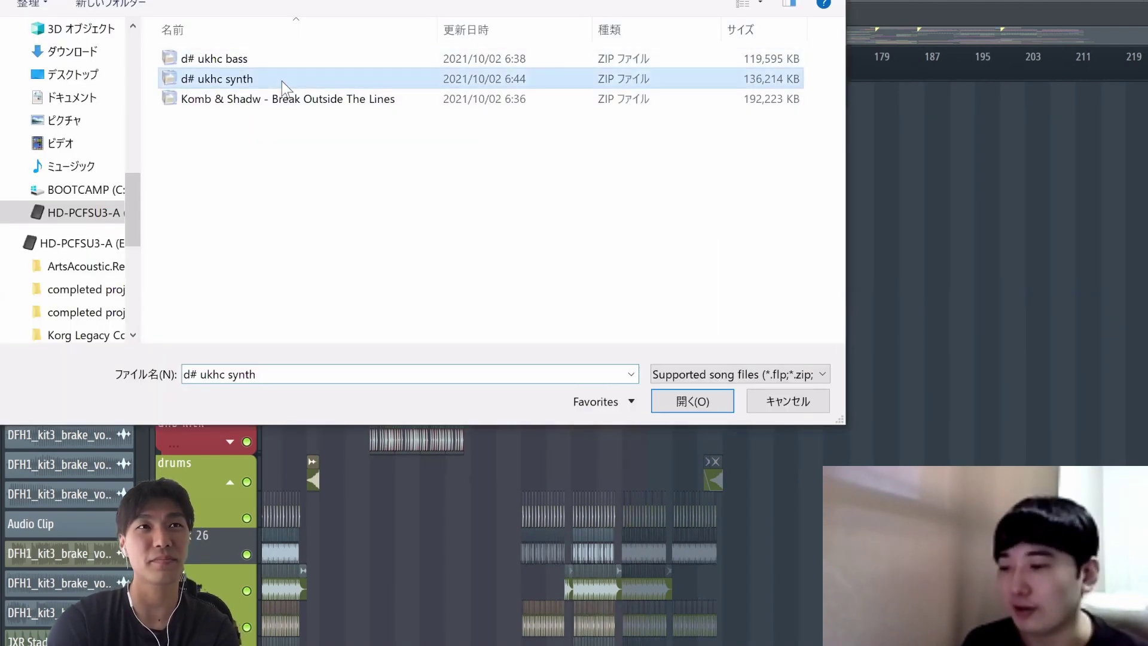
pyautogui.doubleClick(281, 81)
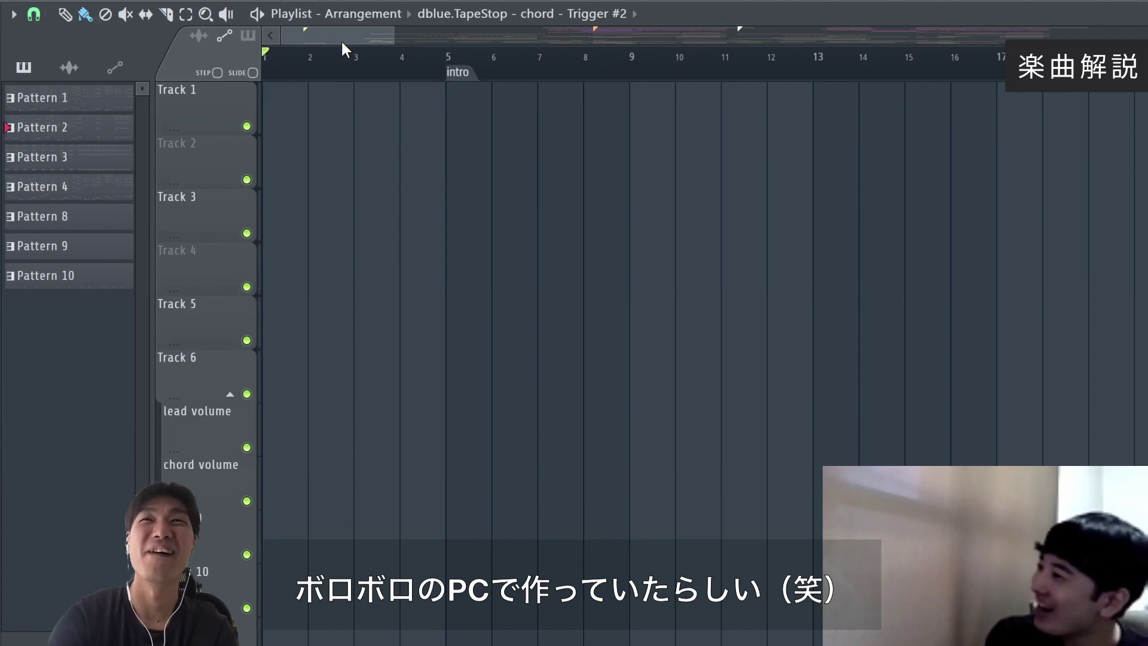
# - Examine the chord and lead clips, patterns and automation around the buildup, from bar 49 to bar 65
pyautogui.moveTo(343, 42); pyautogui.dragTo(635, 42)
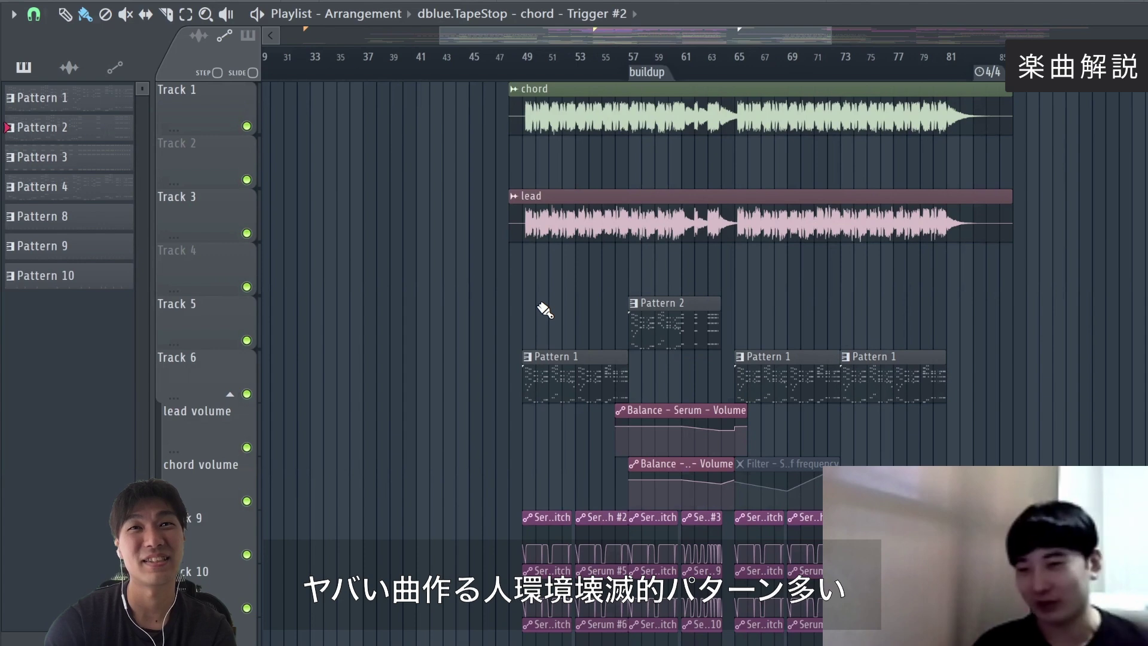
pyautogui.scroll(1, 580, 76)
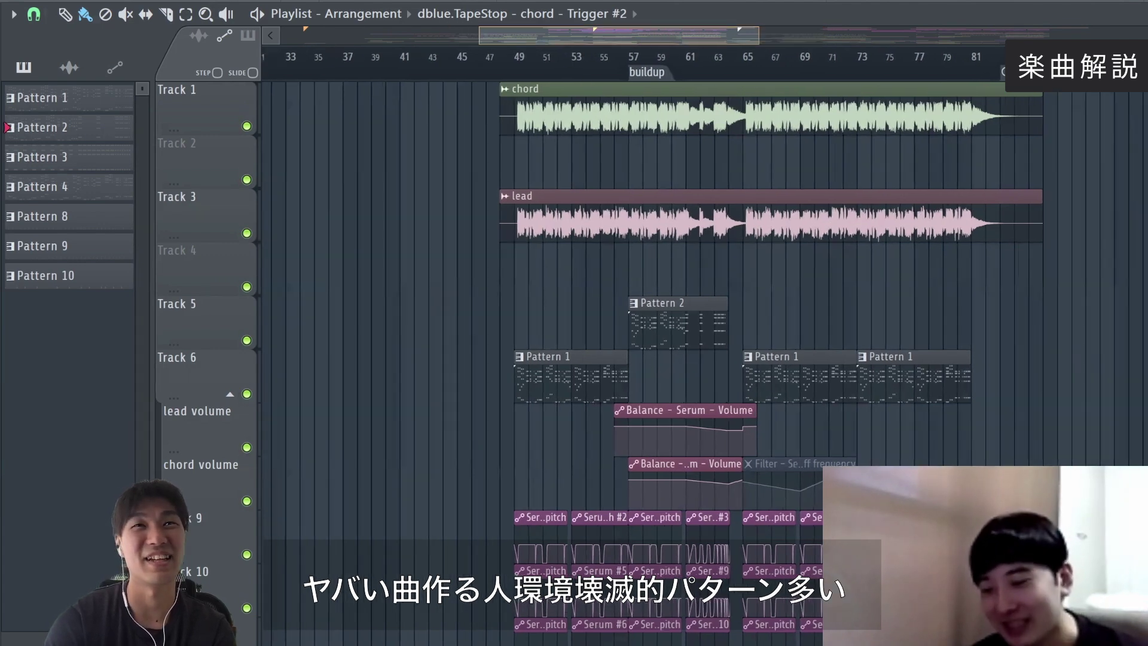
pyautogui.scroll(2, 566, 72)
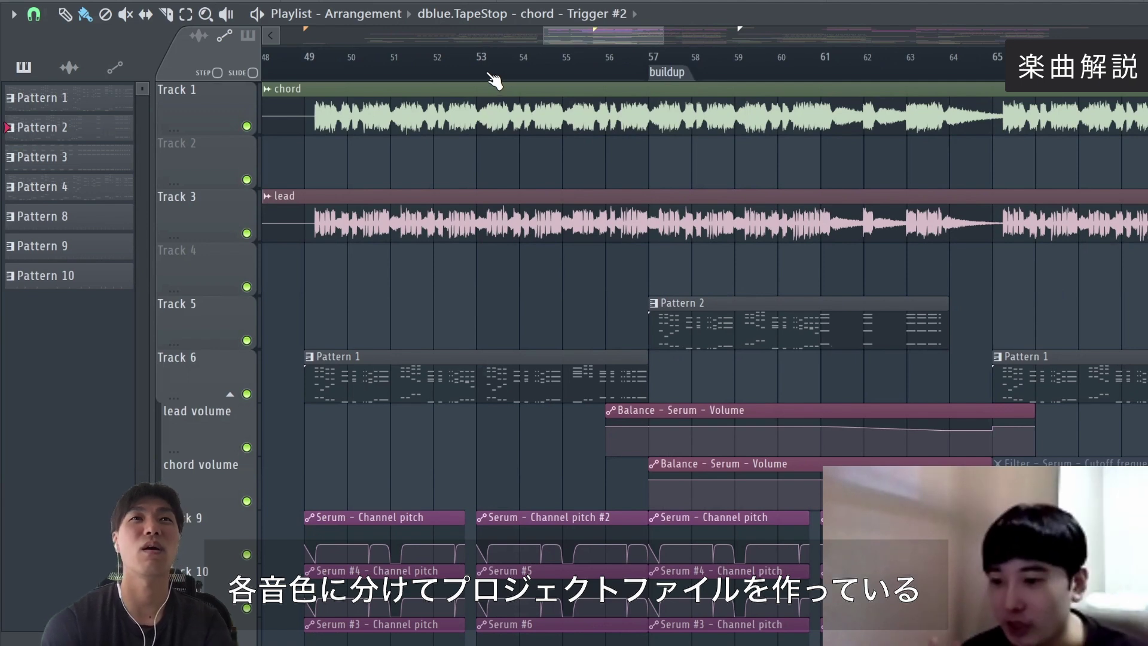
# - Look over the chord, lead, pattern and automation tracks from bar 49 to bar 76
pyautogui.moveTo(663, 35); pyautogui.dragTo(720, 36)
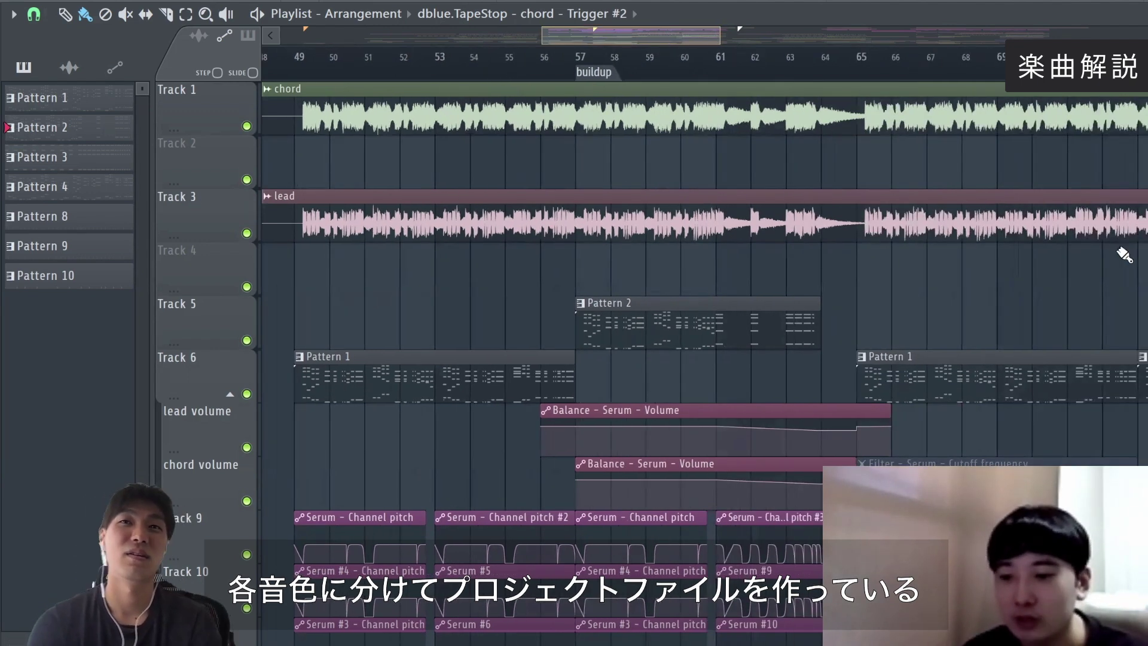
pyautogui.press('pagedown')
pyautogui.press('pagedown')
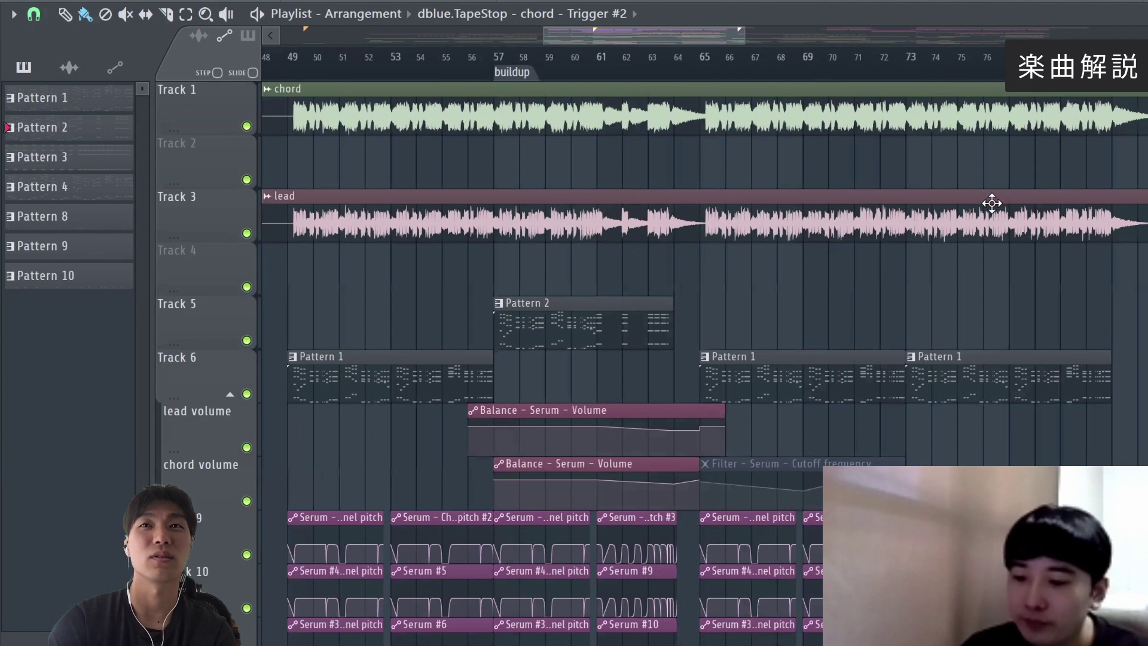
pyautogui.scroll(-8, 992, 203)
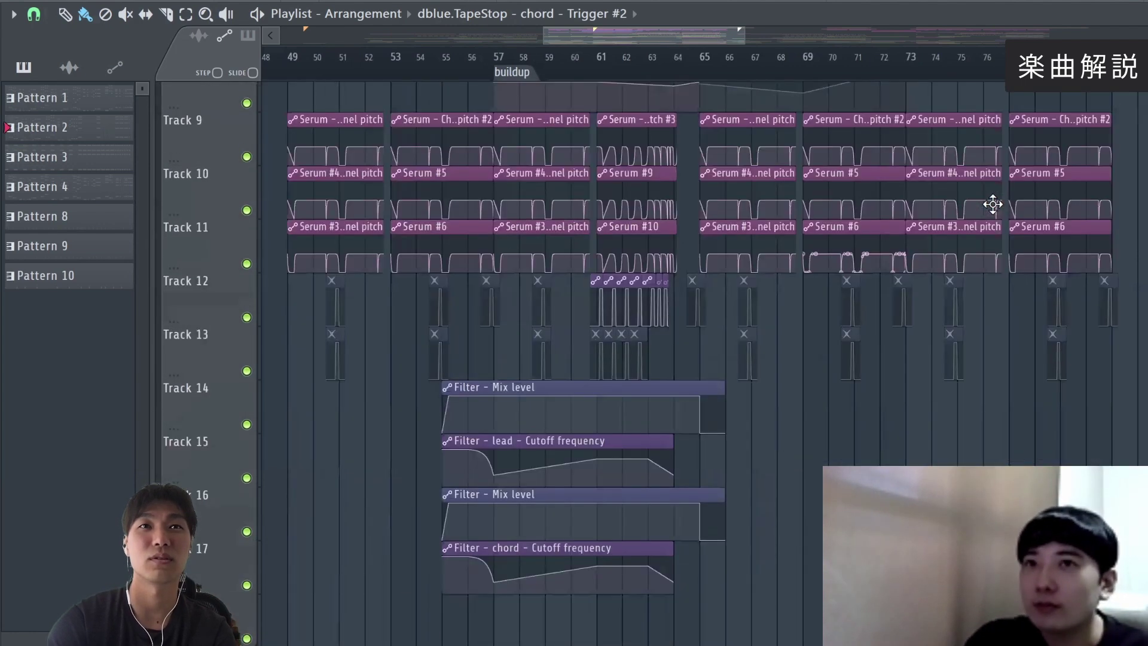
pyautogui.scroll(8, 993, 205)
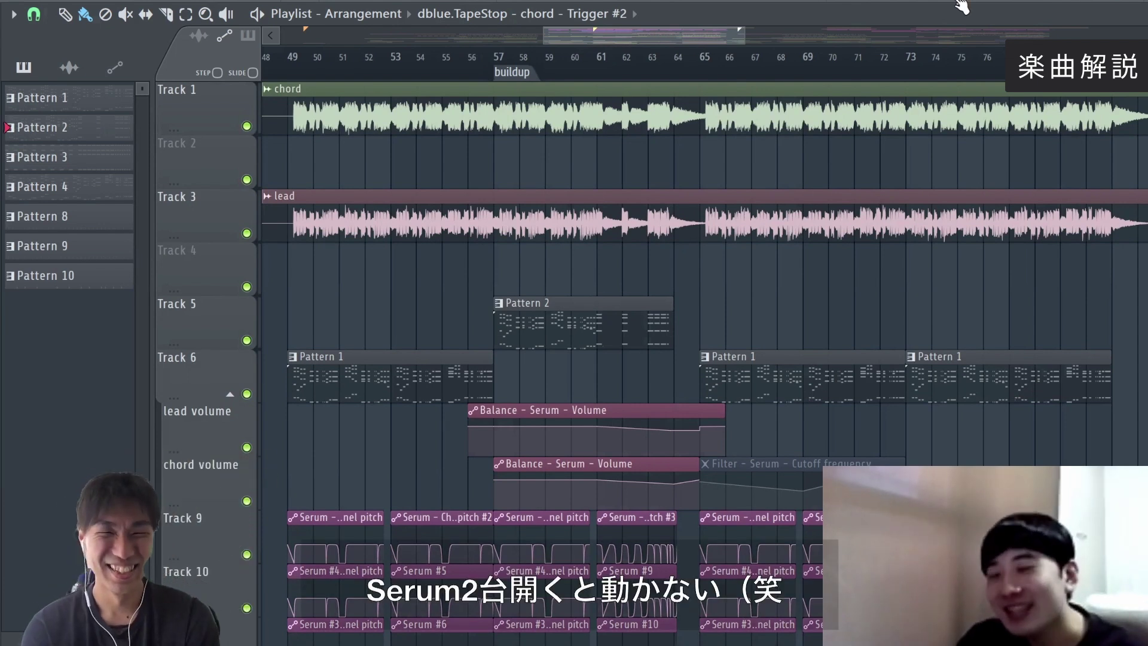
# - Check the lead and chord tracks in the mixer
pyautogui.press('F9')
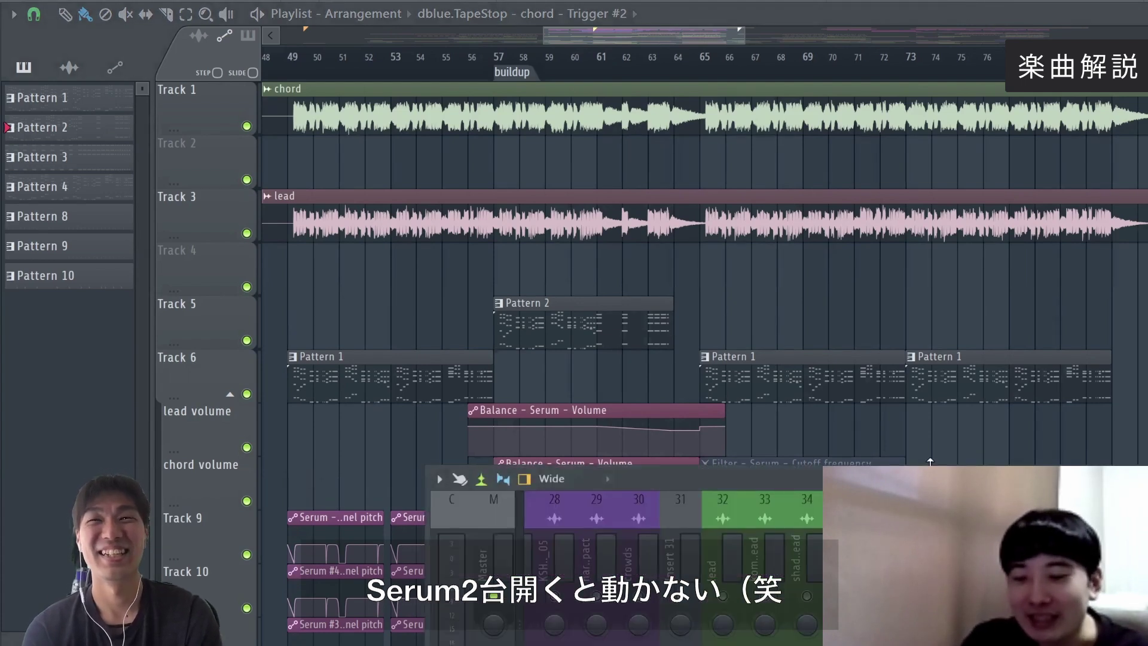
pyautogui.moveTo(931, 476); pyautogui.dragTo(659, 168)
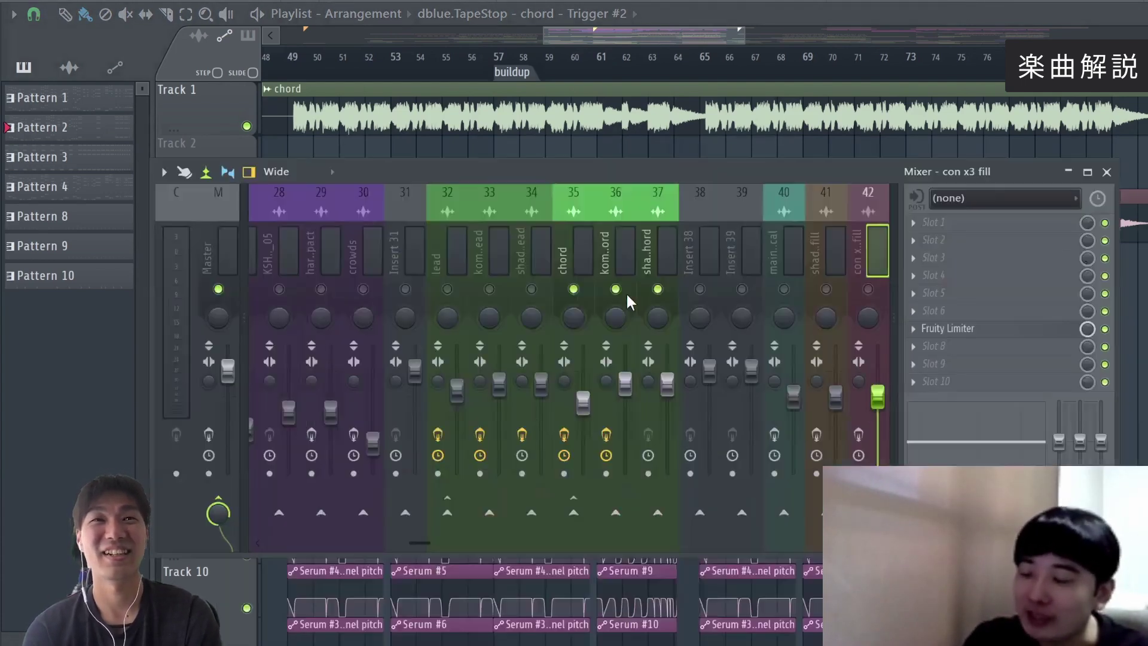
pyautogui.press('F9')
# - Listen to the full synth arrangement from bar 49 until just before the buildup, looking over its tracks
pyautogui.press('space')
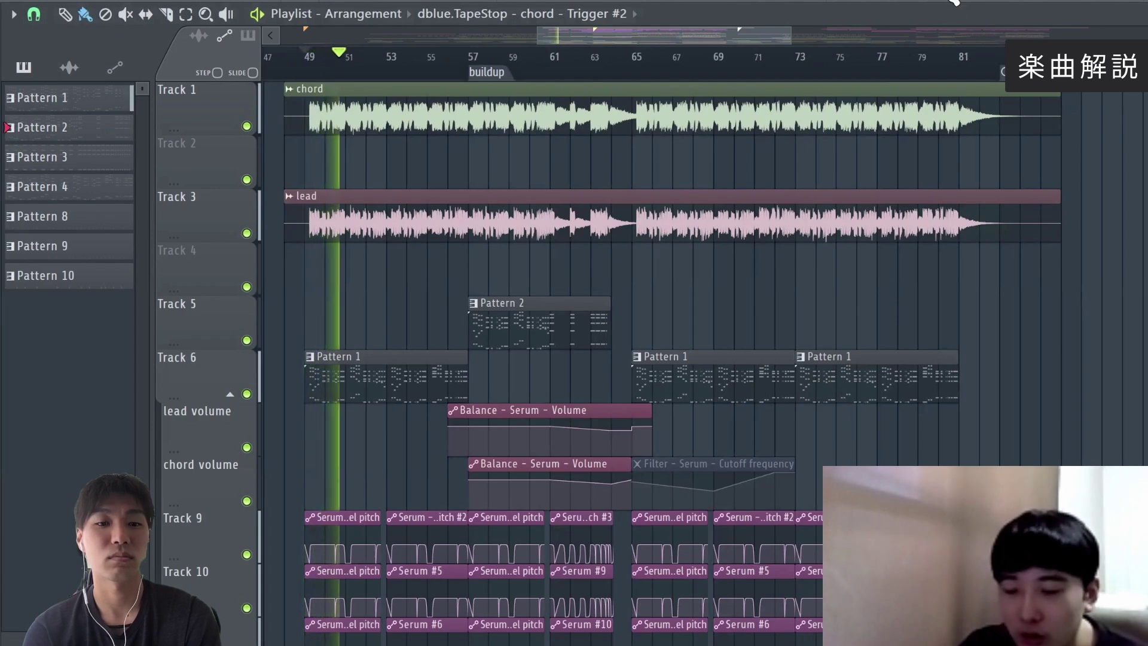
pyautogui.moveTo(777, 38); pyautogui.dragTo(766, 39)
pyautogui.scroll(-2, 847, 293)
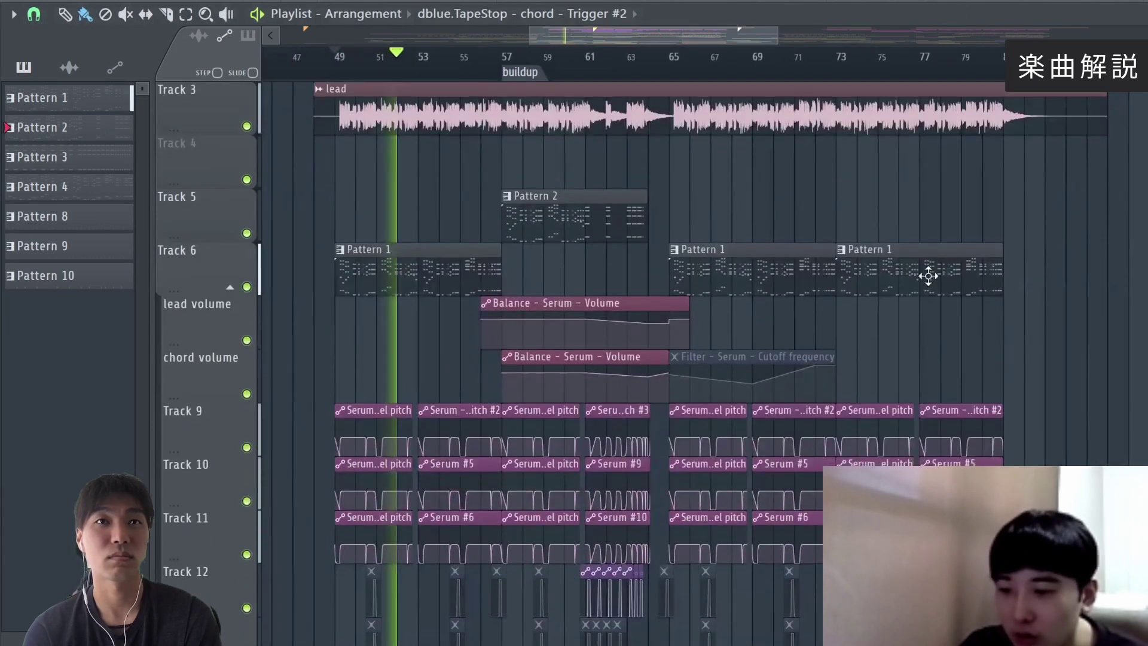
pyautogui.scroll(2, 769, 295)
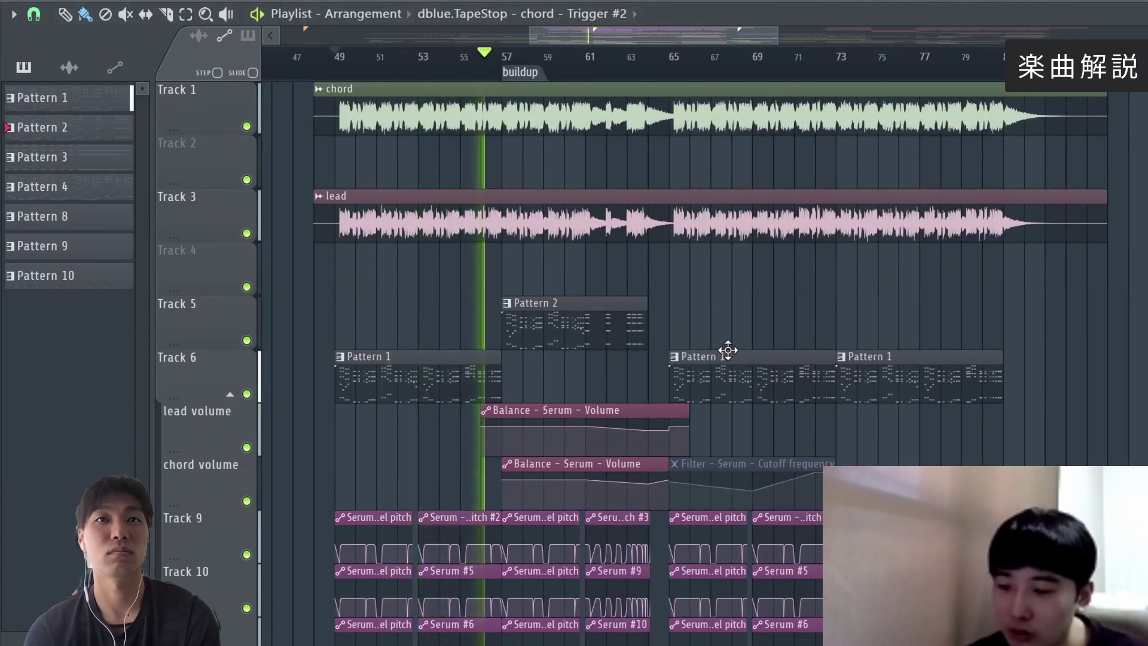
pyautogui.press('space')
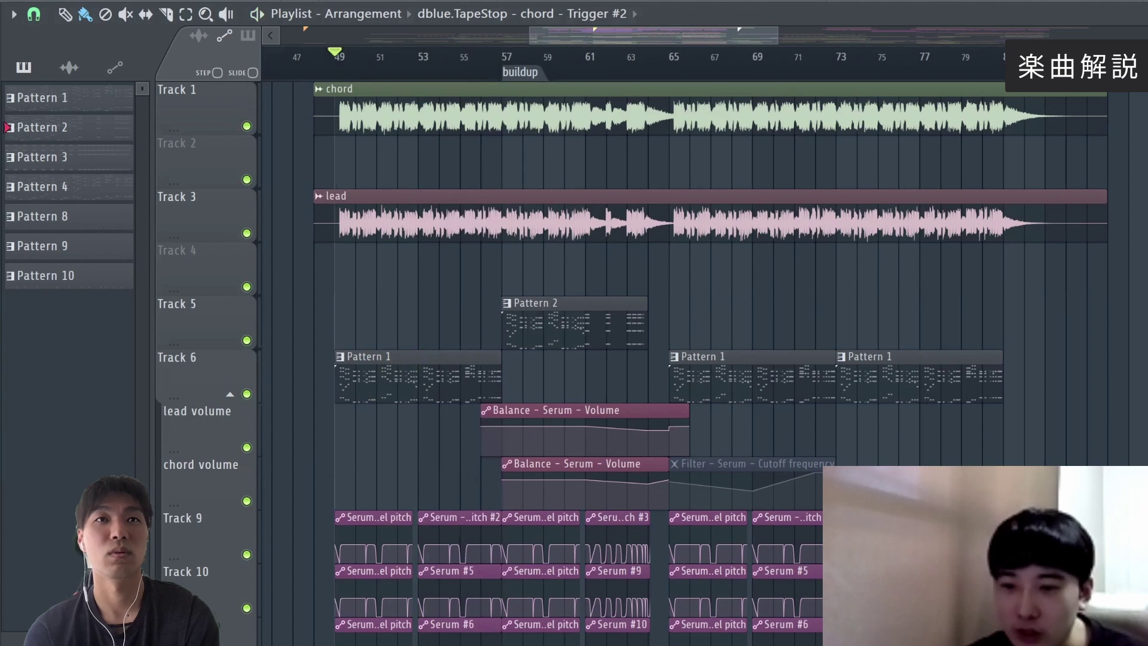
# - Check the Serum channels in the channel rack and the pitch-bend and filter automation in the playlist
pyautogui.press('F6')
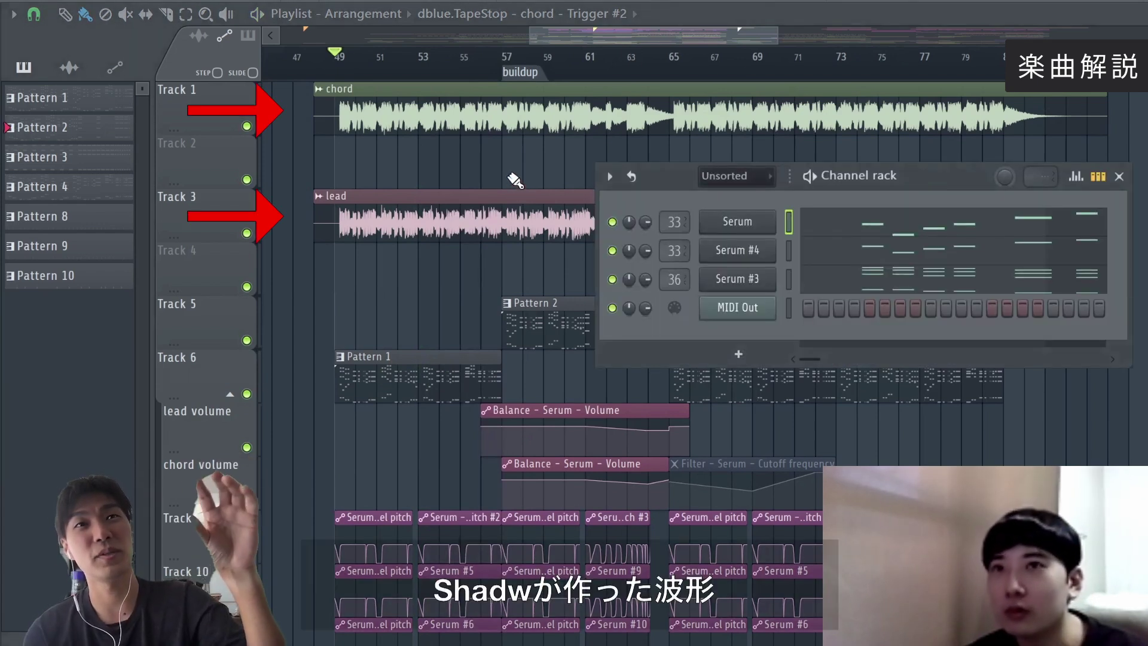
pyautogui.press('F6')
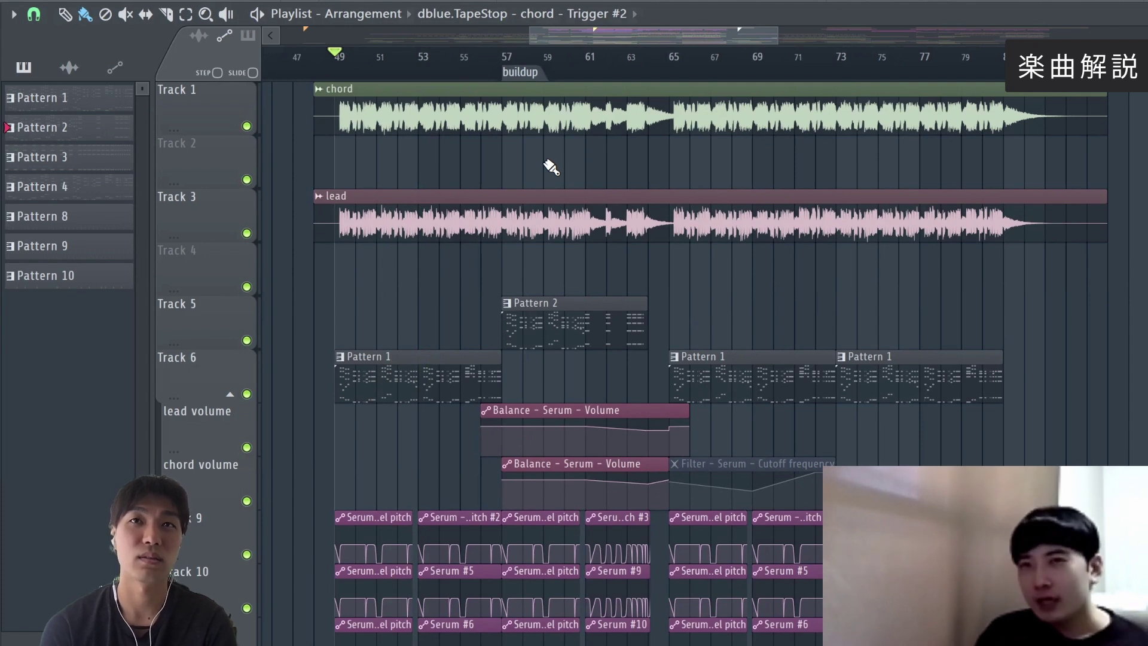
pyautogui.scroll(-4, 546, 195)
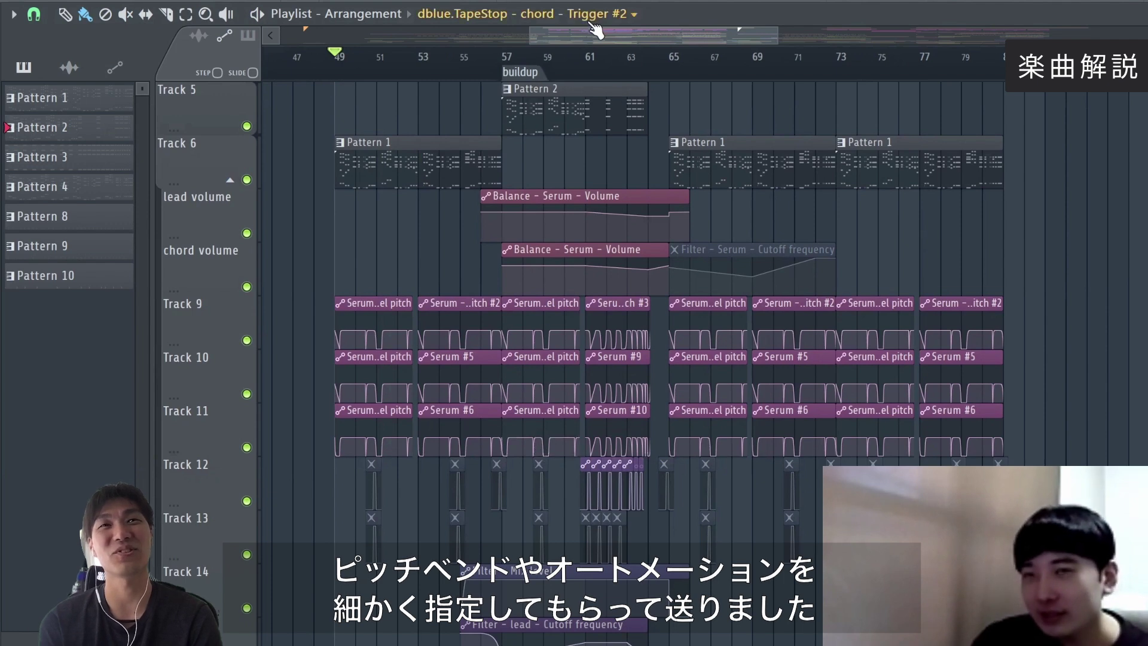
pyautogui.scroll(4, 924, 293)
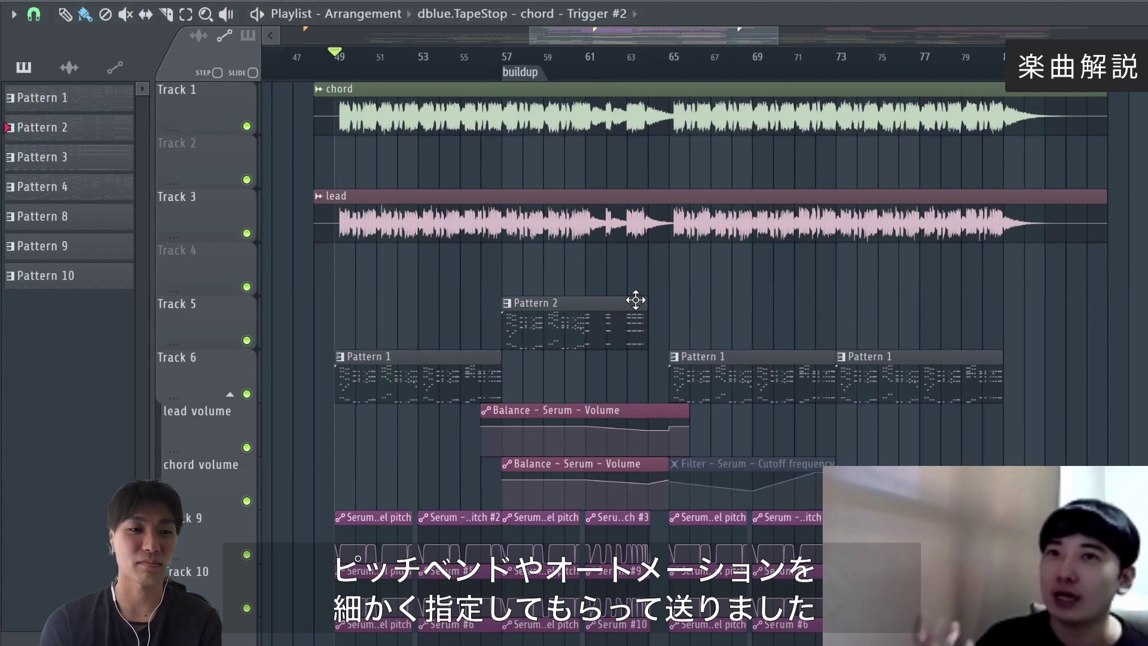
# - Solo the lead clip's track and listen to it from bar 49 with the mixer levels shown
pyautogui.rightClick(246, 233)
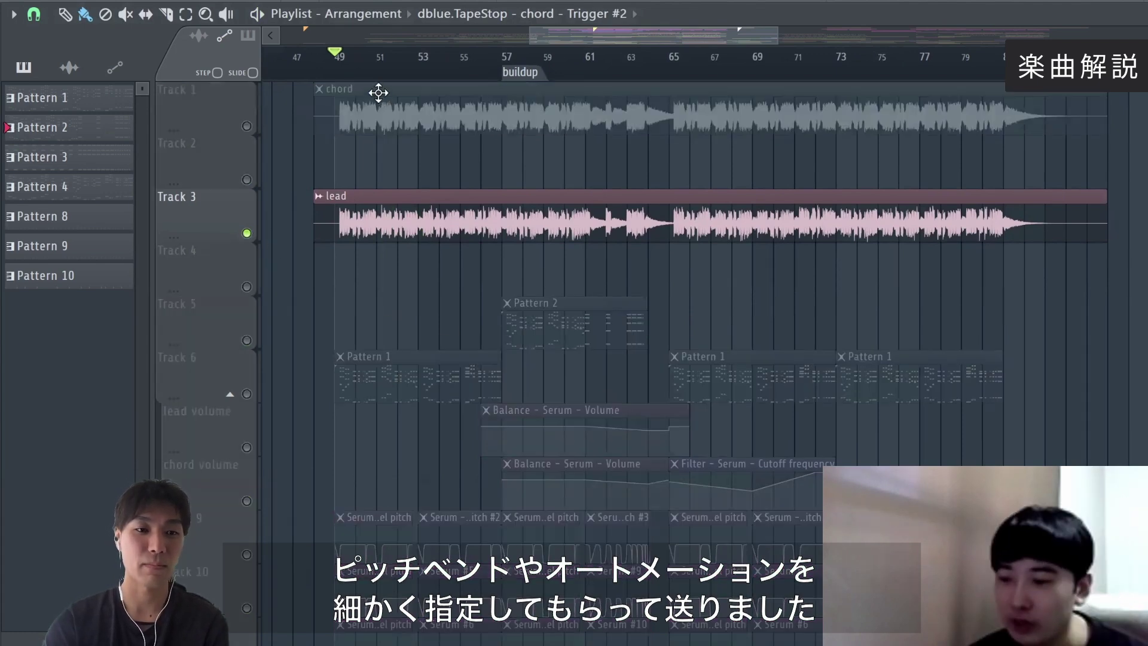
pyautogui.press('F9')
pyautogui.press('space')
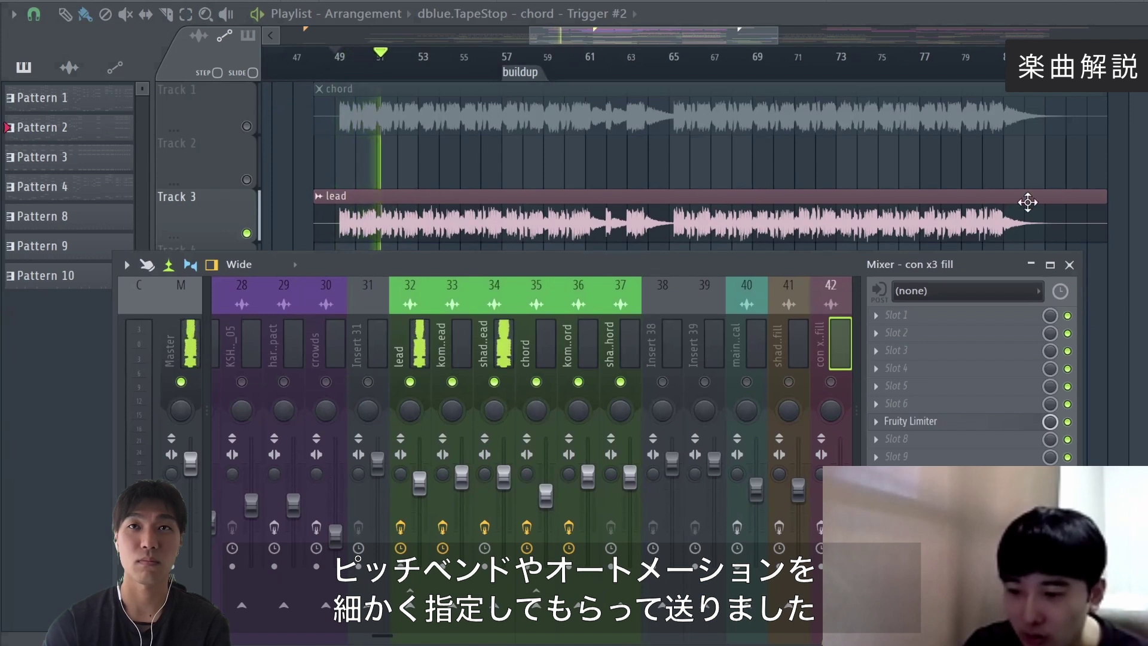
pyautogui.press('space')
# - Examine the oscillators and effects of the first Serum channel, routed to the komb lead mixer track
pyautogui.press('F6')
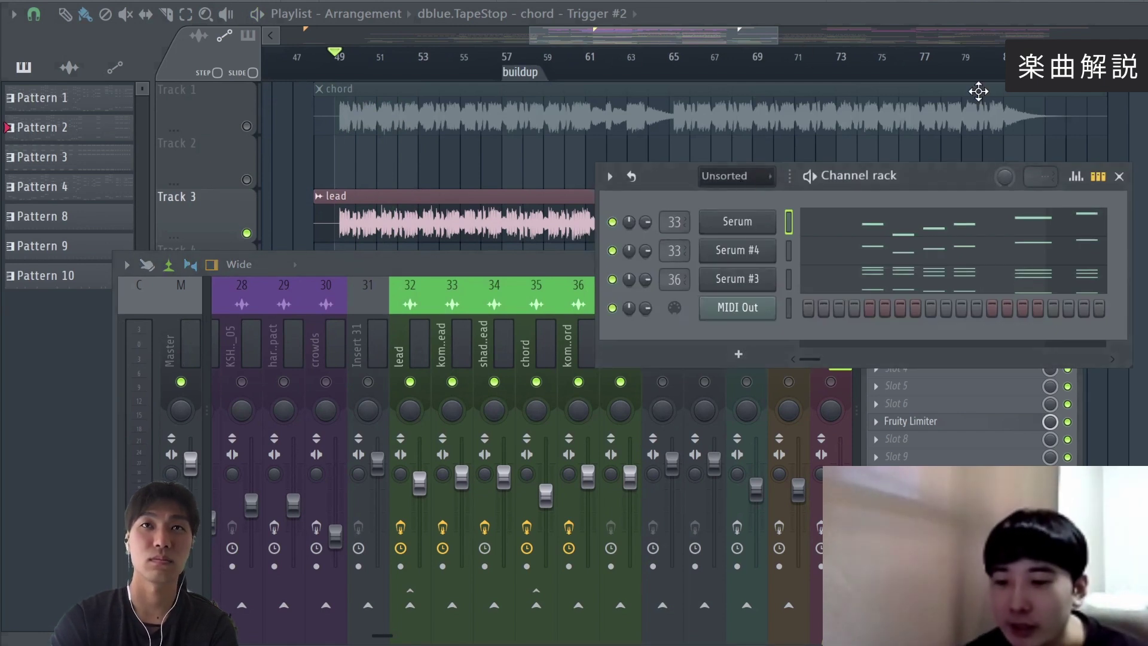
pyautogui.click(612, 280)
pyautogui.click(741, 227)
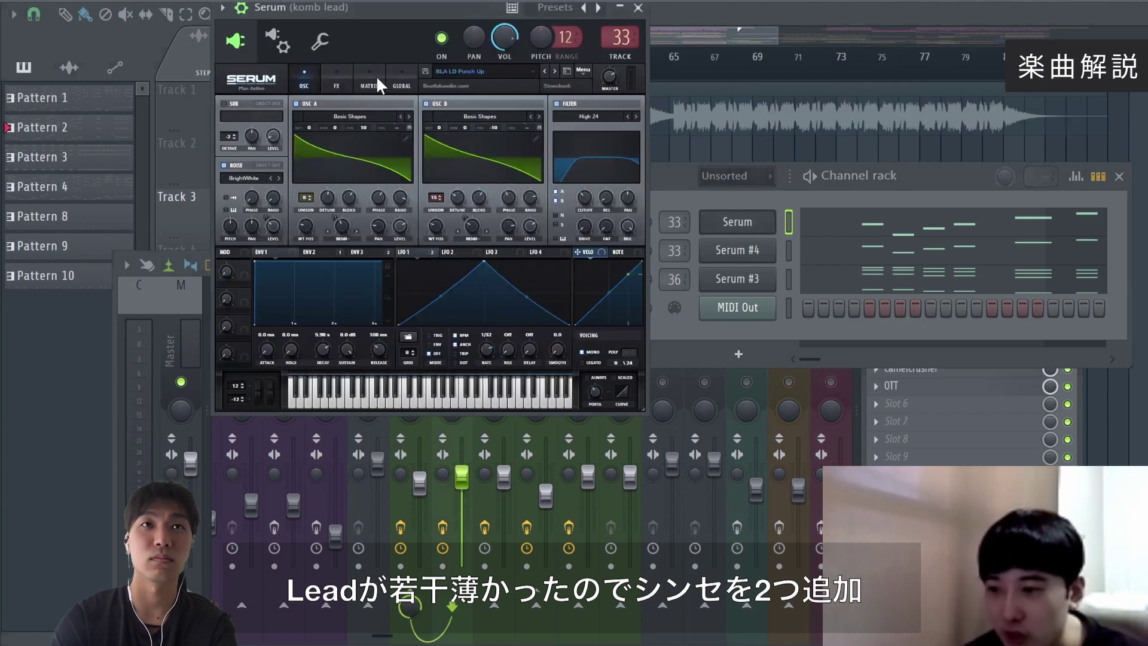
pyautogui.click(342, 85)
pyautogui.click(306, 77)
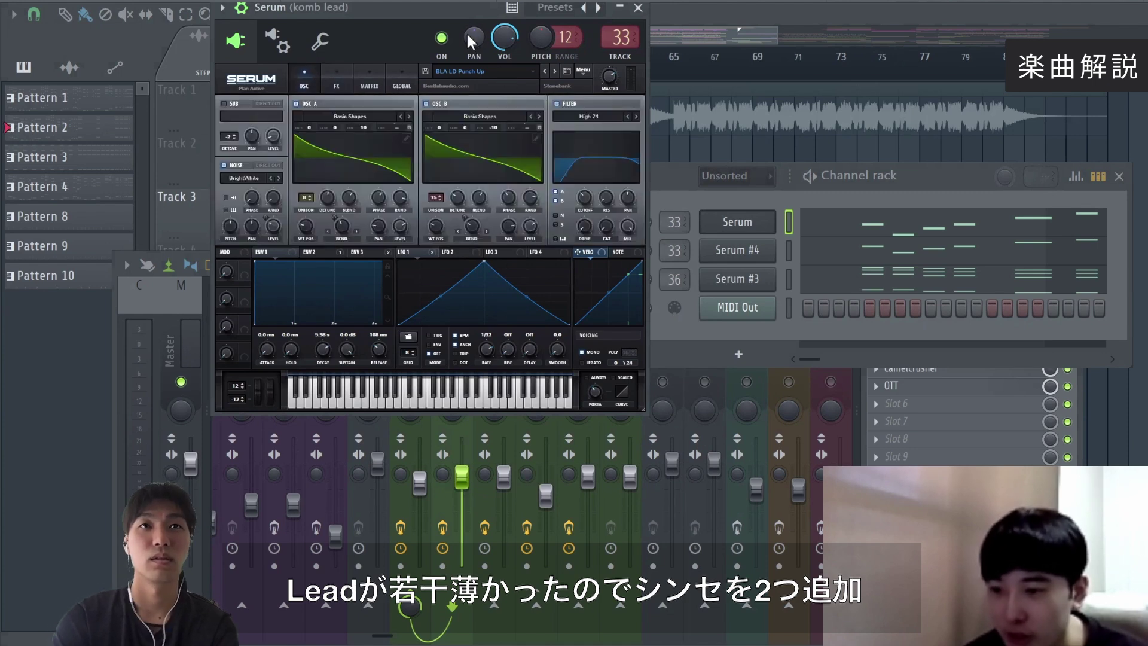
# - Audition the pattern with only the first Serum channel sounding
pyautogui.click(673, 179)
pyautogui.press('space')
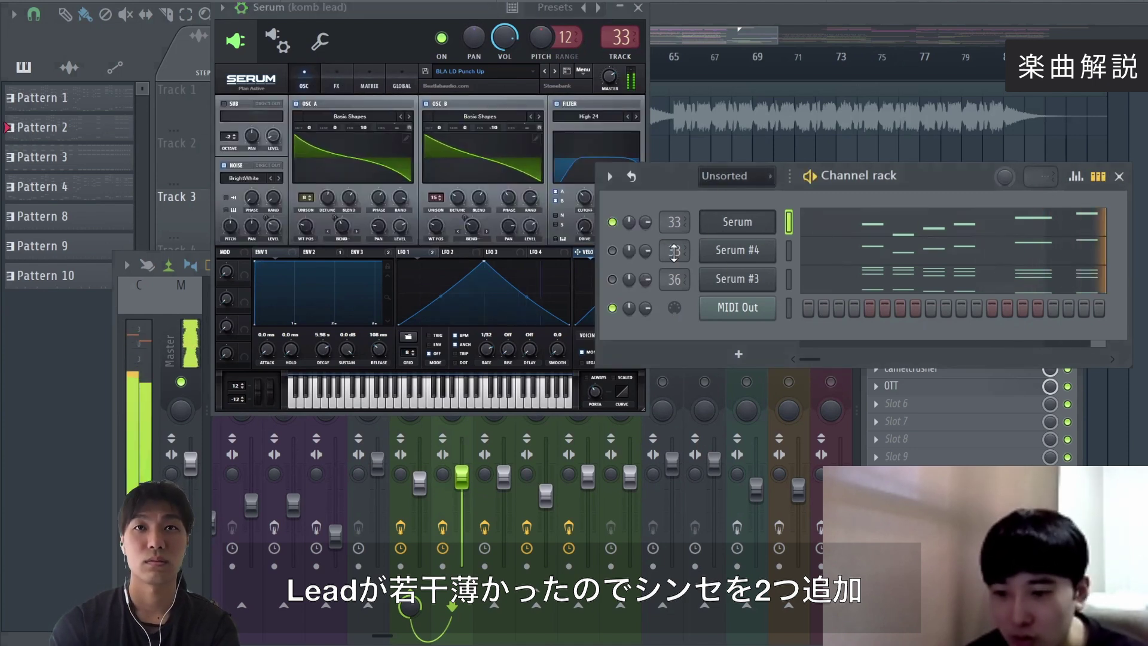
pyautogui.press('space')
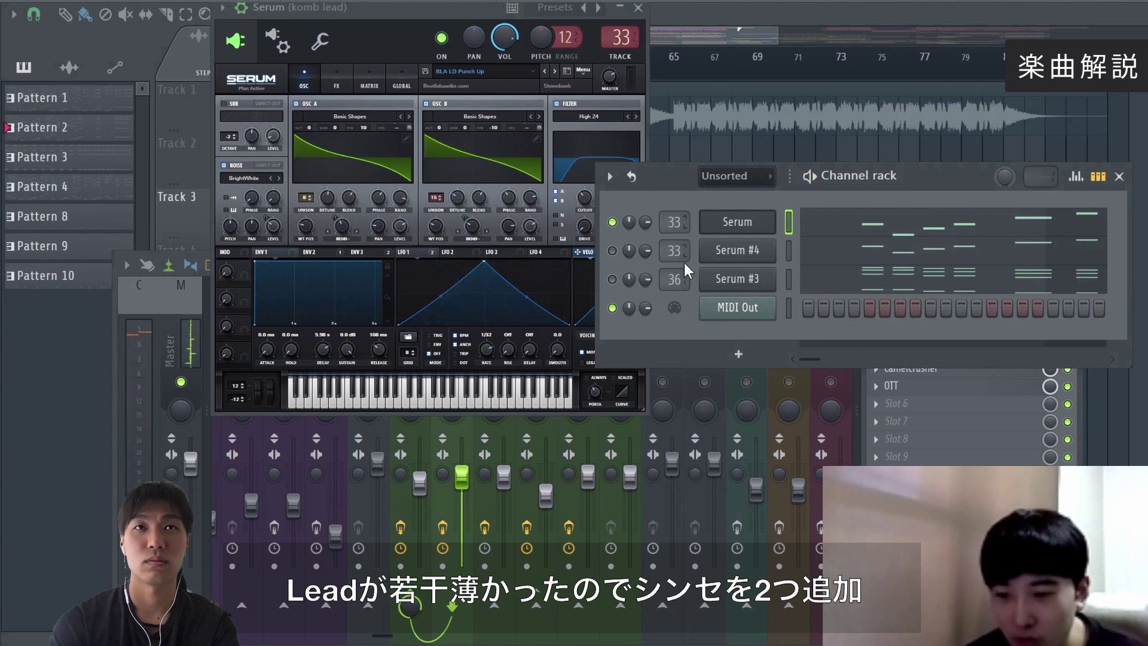
# - Open the Serum #4 synth and audition the pattern with only that channel sounding
pyautogui.click(722, 262)
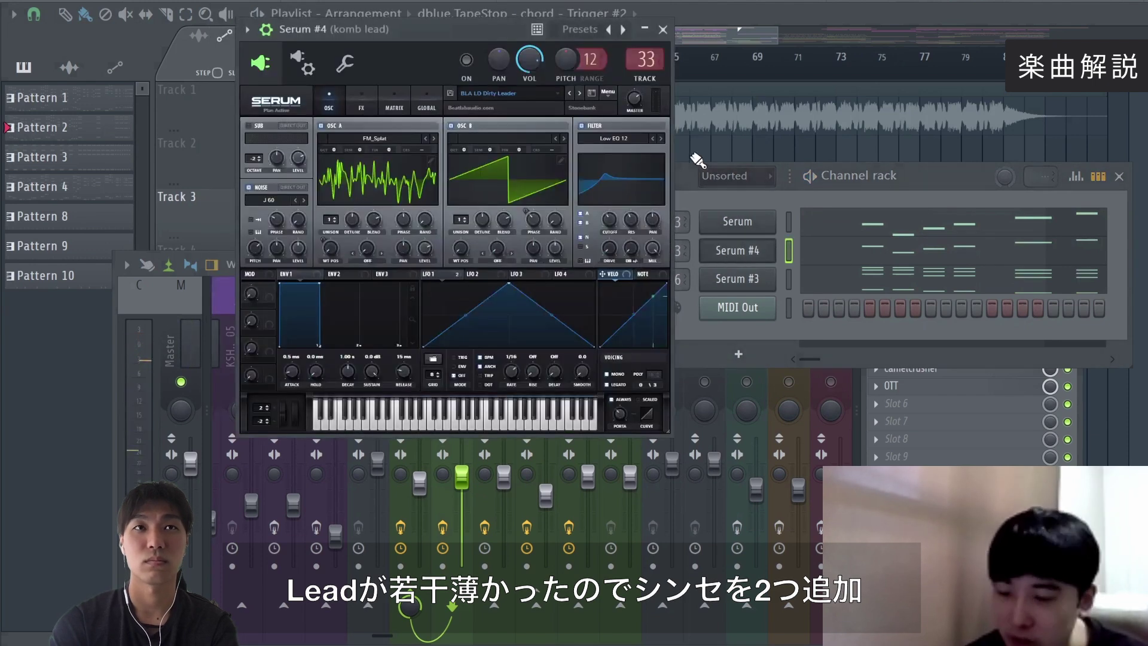
pyautogui.click(690, 189)
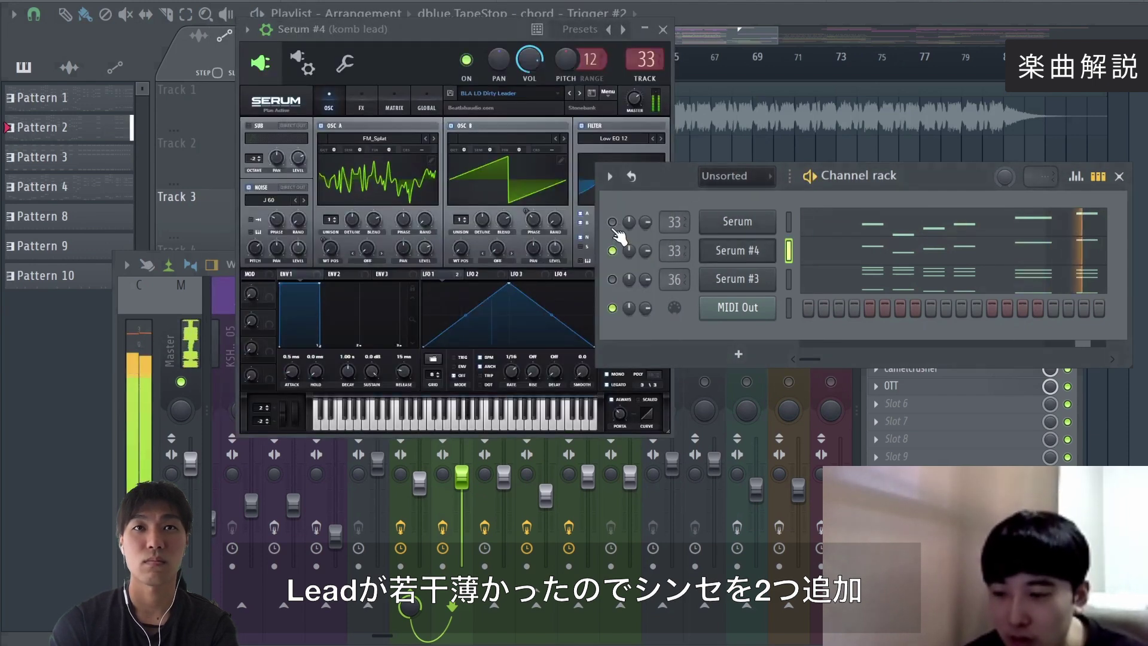
pyautogui.press('F5')
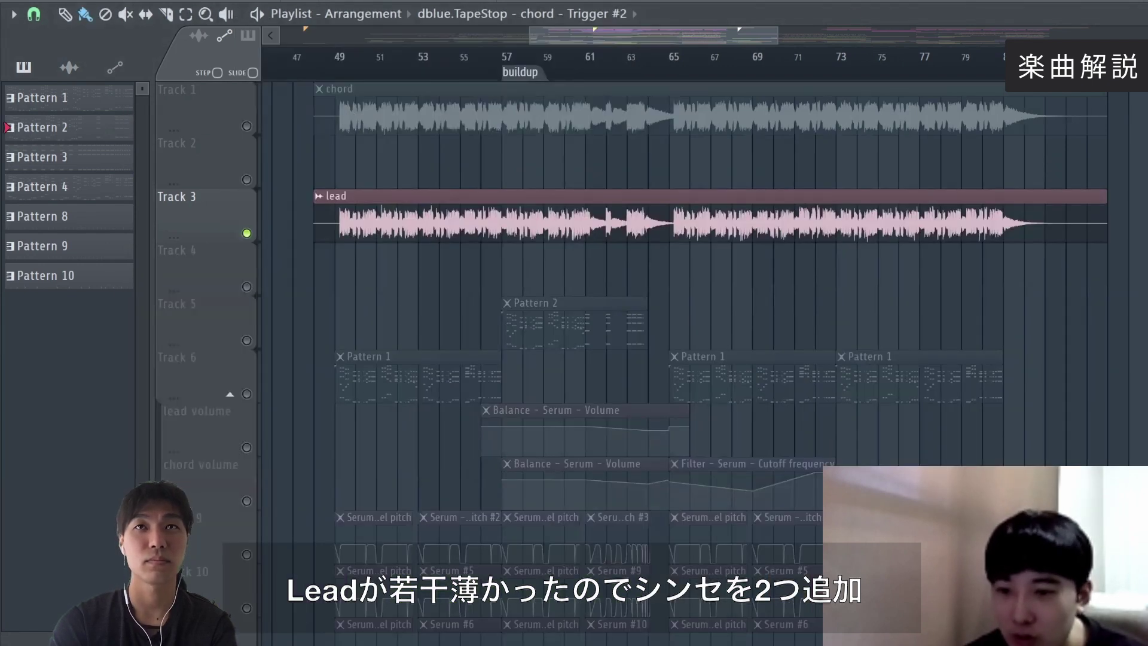
# - Check the komb lead levels in the mixer and unsolo the Serum #4 channel
pyautogui.press('F9')
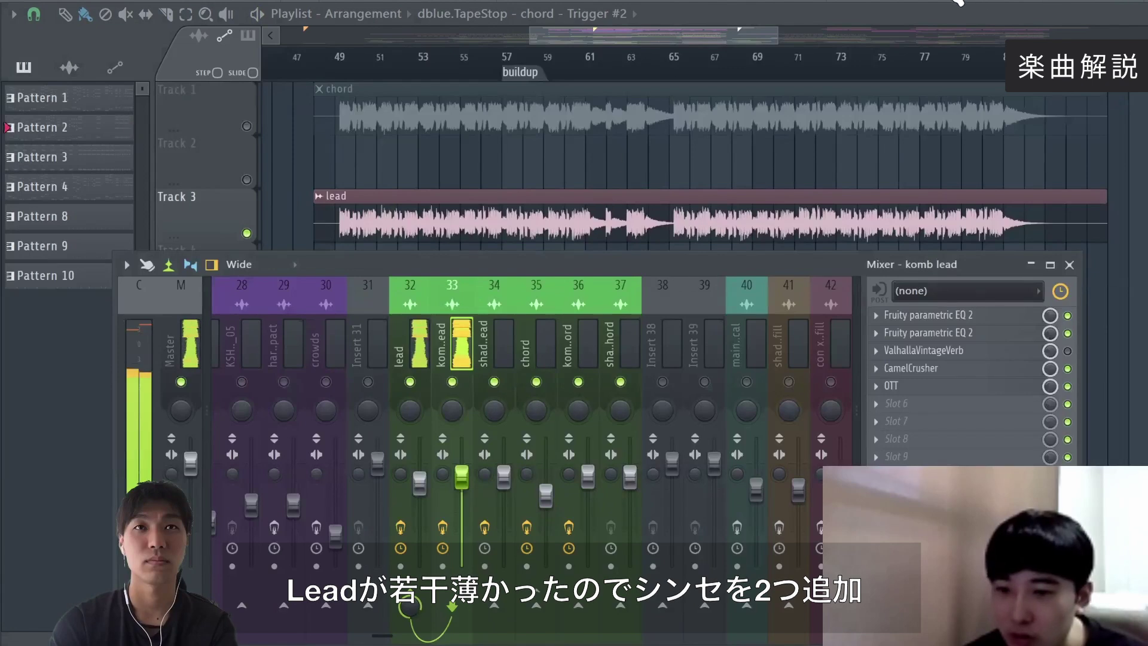
pyautogui.press('F9')
pyautogui.press('F6')
pyautogui.rightClick(613, 251)
pyautogui.click(633, 261)
# - Play from bar 49 and unmute the Pattern 1 and Pattern 2 tracks alongside the lead clip
pyautogui.click(340, 58)
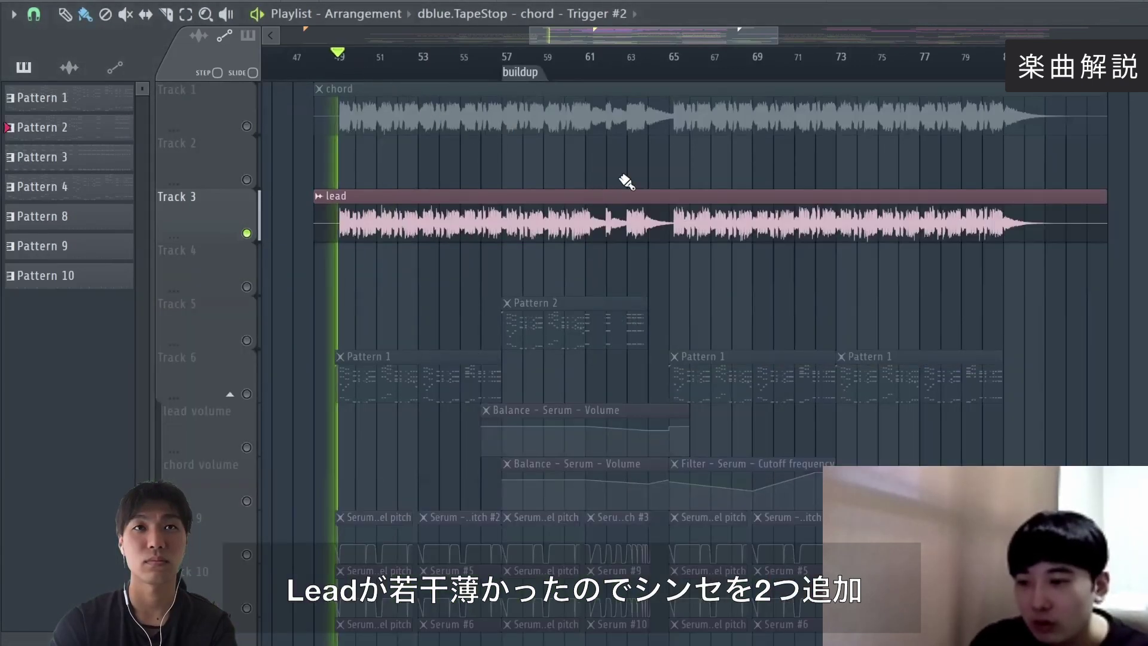
pyautogui.press('space')
pyautogui.click(247, 394)
pyautogui.click(246, 340)
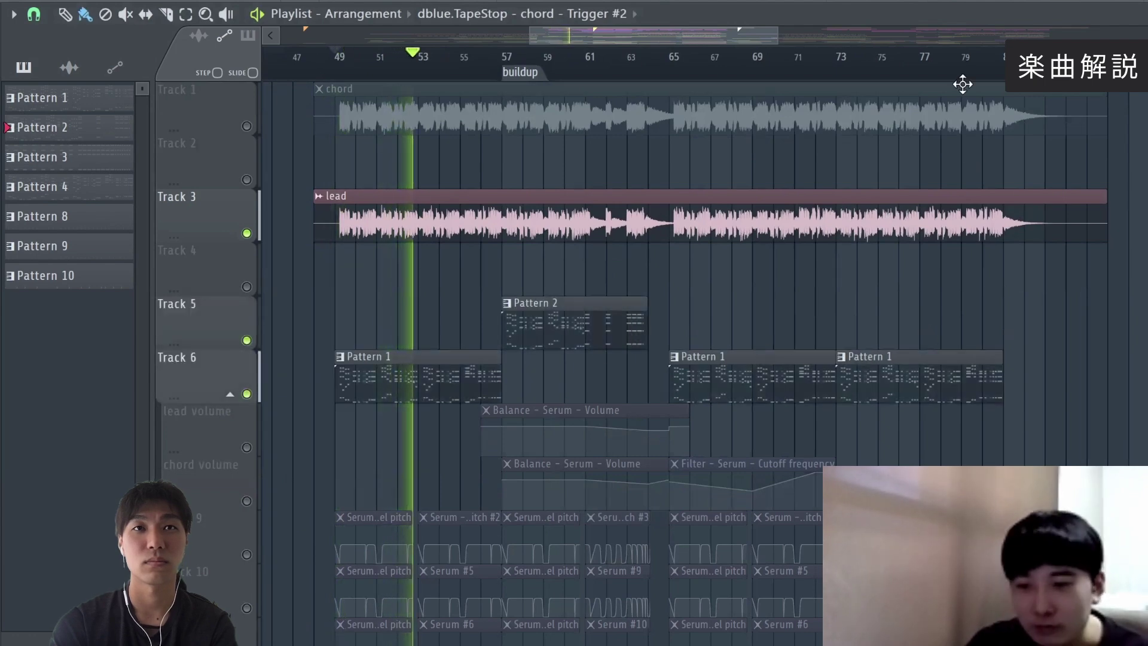
pyautogui.press('F9')
pyautogui.press('F9')
# - Unmute the Serum pitch automation on Tracks 9, 10 and 11 and listen up to the buildup
pyautogui.scroll(-2, 196, 467)
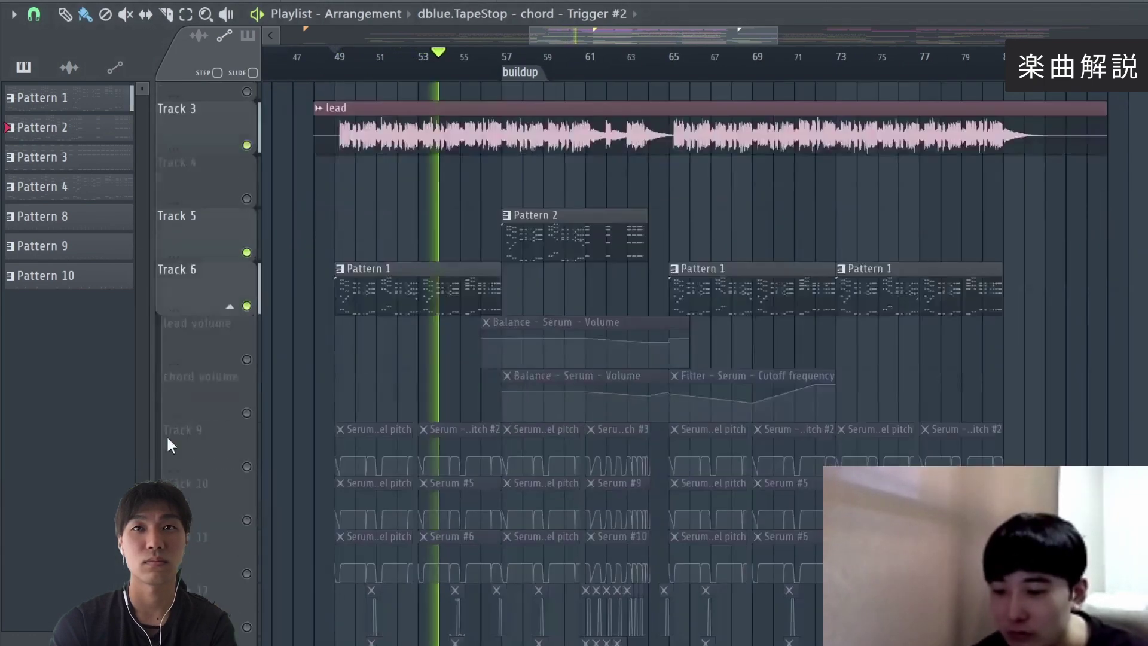
pyautogui.scroll(-1, 195, 473)
pyautogui.click(247, 394)
pyautogui.click(246, 447)
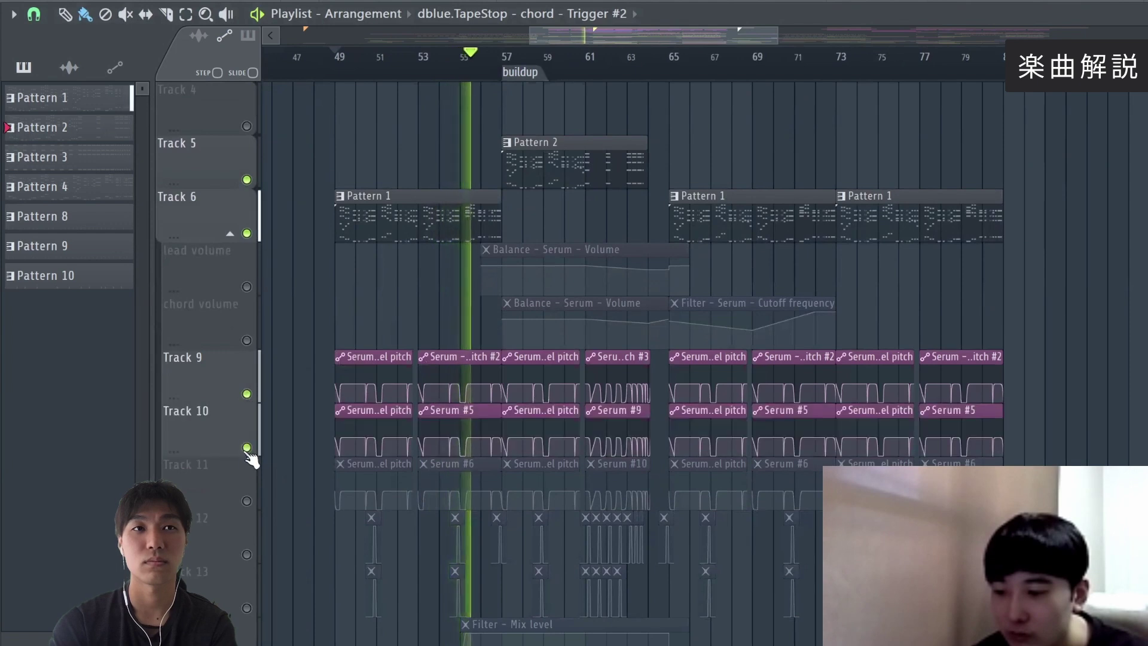
pyautogui.click(247, 501)
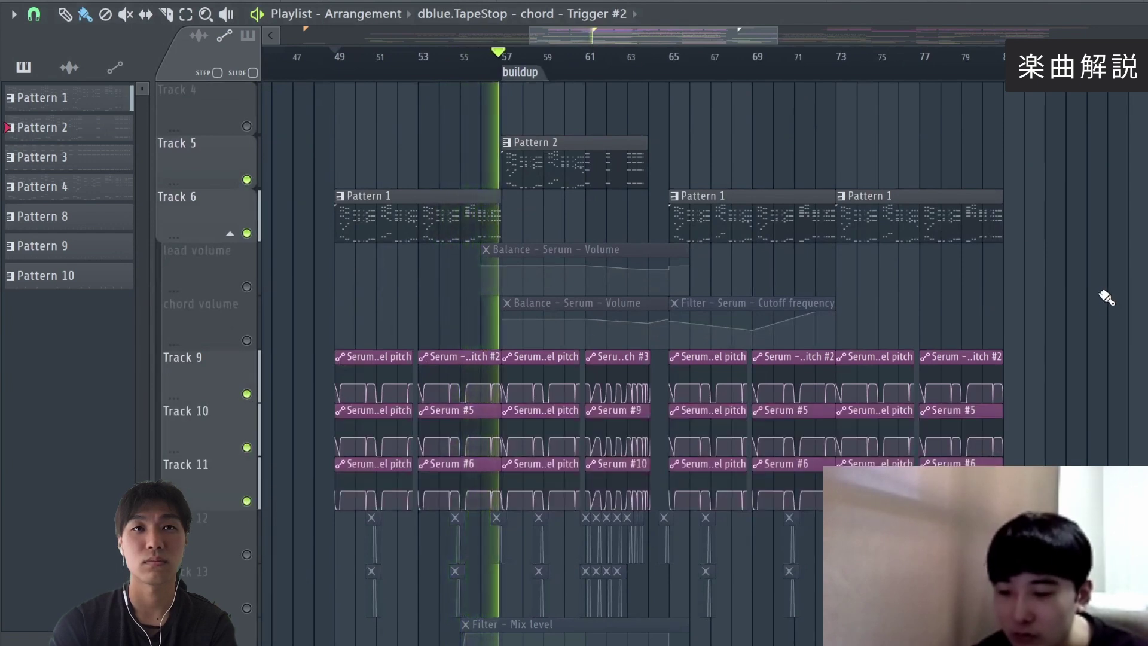
pyautogui.press('space')
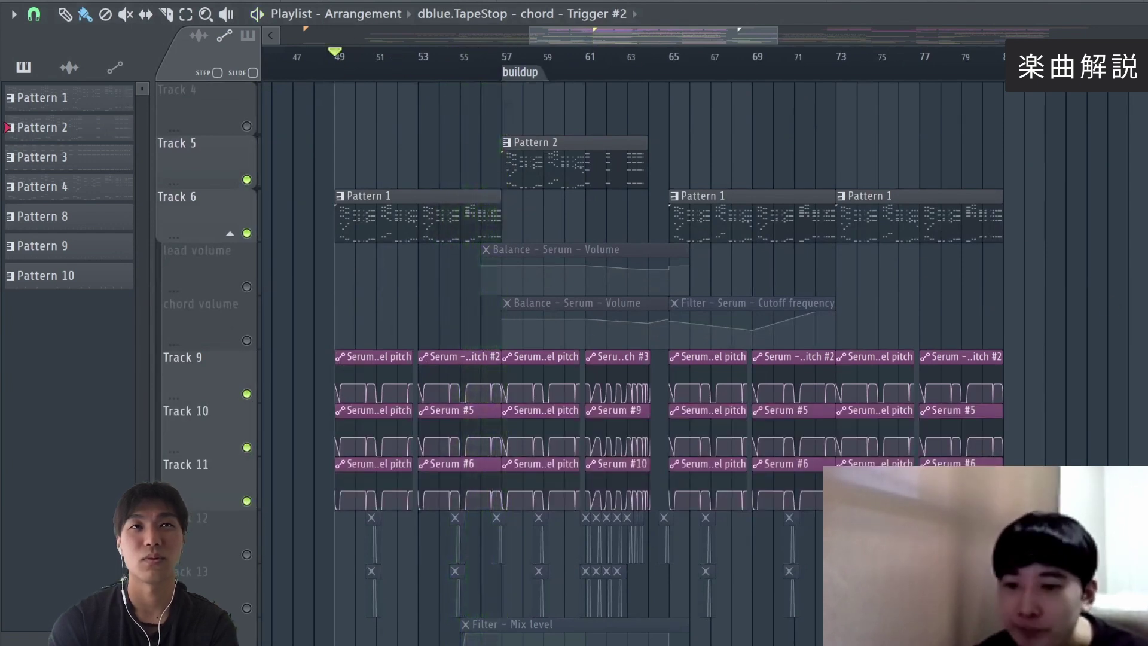
# - Open both Fruity parametric EQ 2 effects of the komb lead mixer track and view them during playback
pyautogui.press('F9')
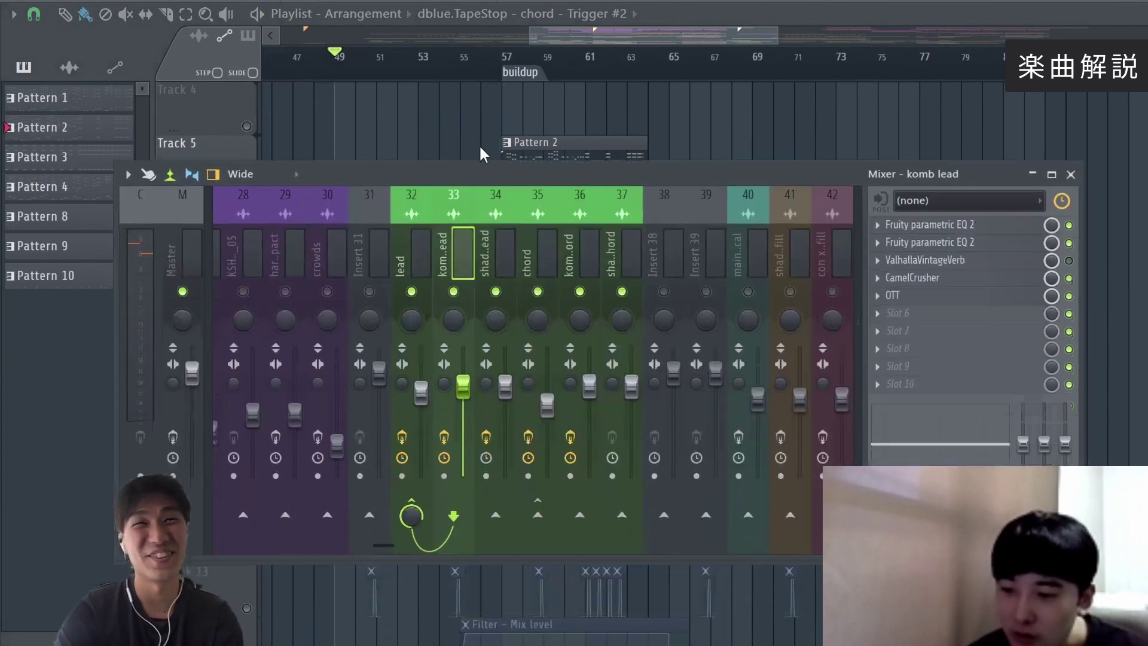
pyautogui.moveTo(489, 195); pyautogui.dragTo(491, 127)
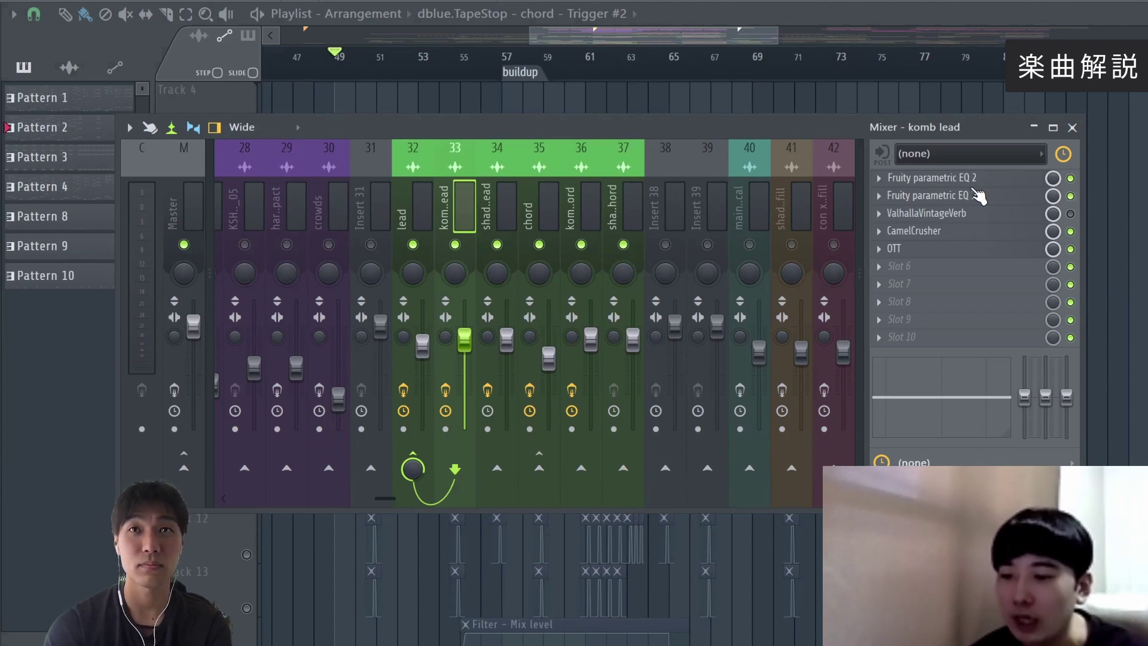
pyautogui.click(495, 216)
pyautogui.click(469, 214)
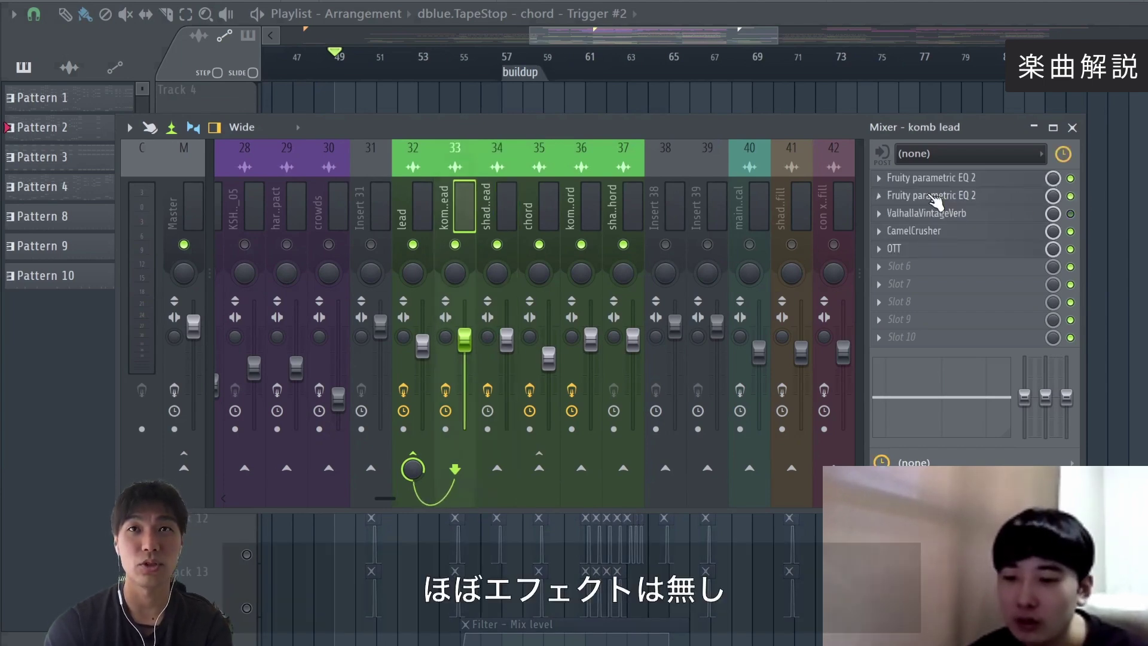
pyautogui.click(973, 184)
pyautogui.click(976, 192)
pyautogui.press('space')
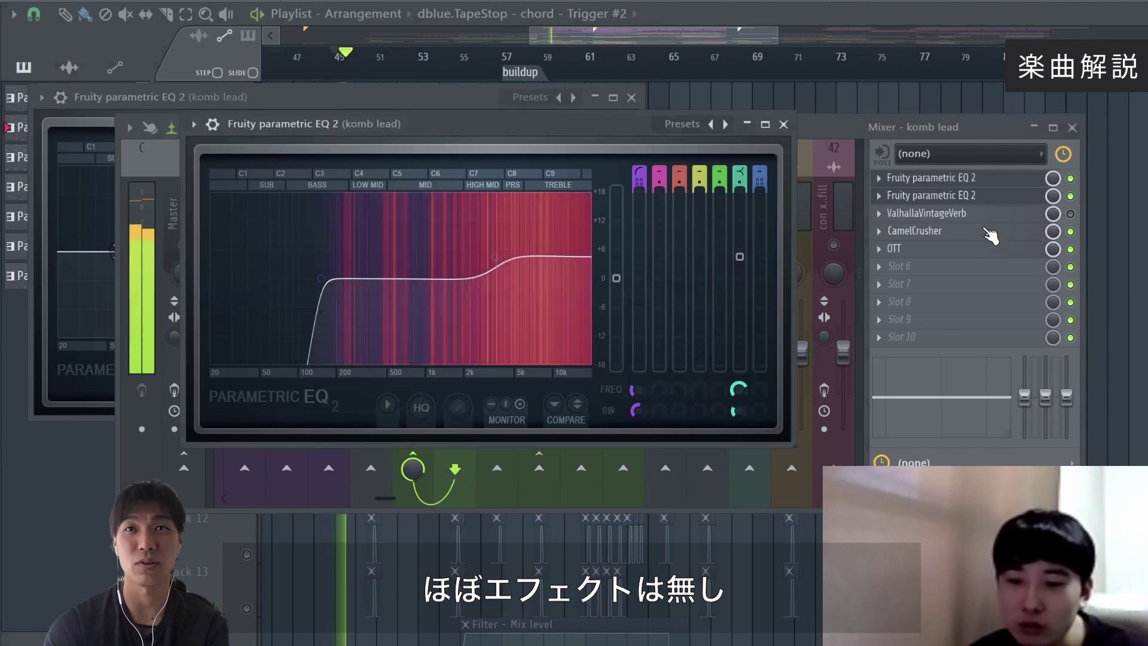
# - Stop playback, close the parametric EQ and check the CamelCrusher and OTT effects on the komb lead mixer track
pyautogui.press('space')
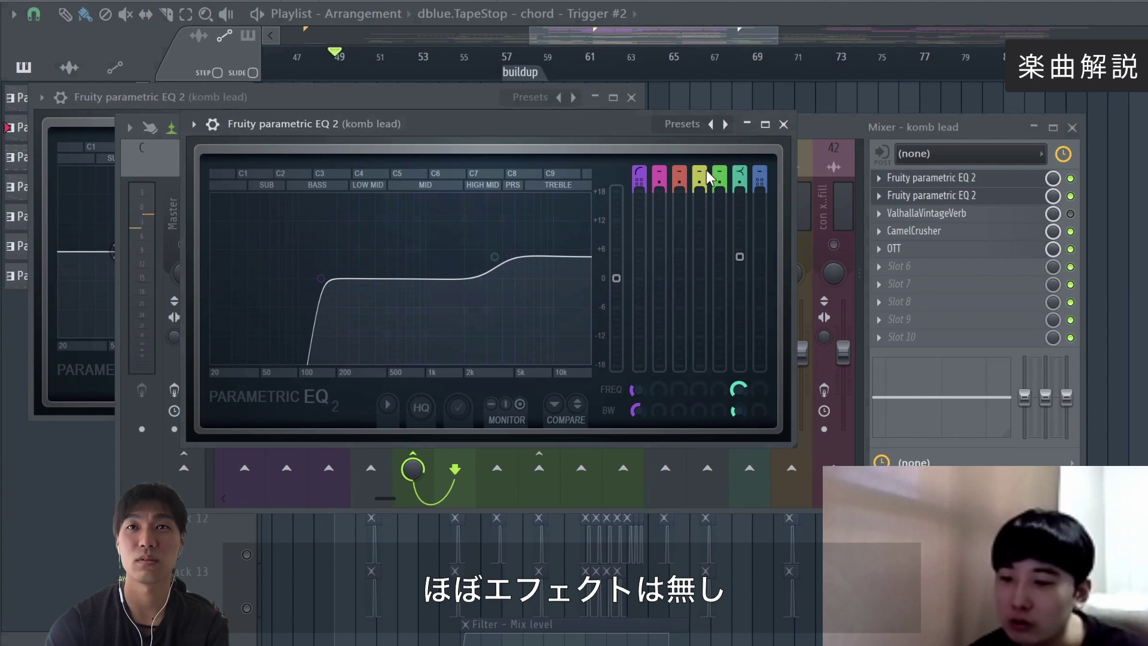
pyautogui.click(783, 124)
pyautogui.click(933, 232)
pyautogui.click(926, 250)
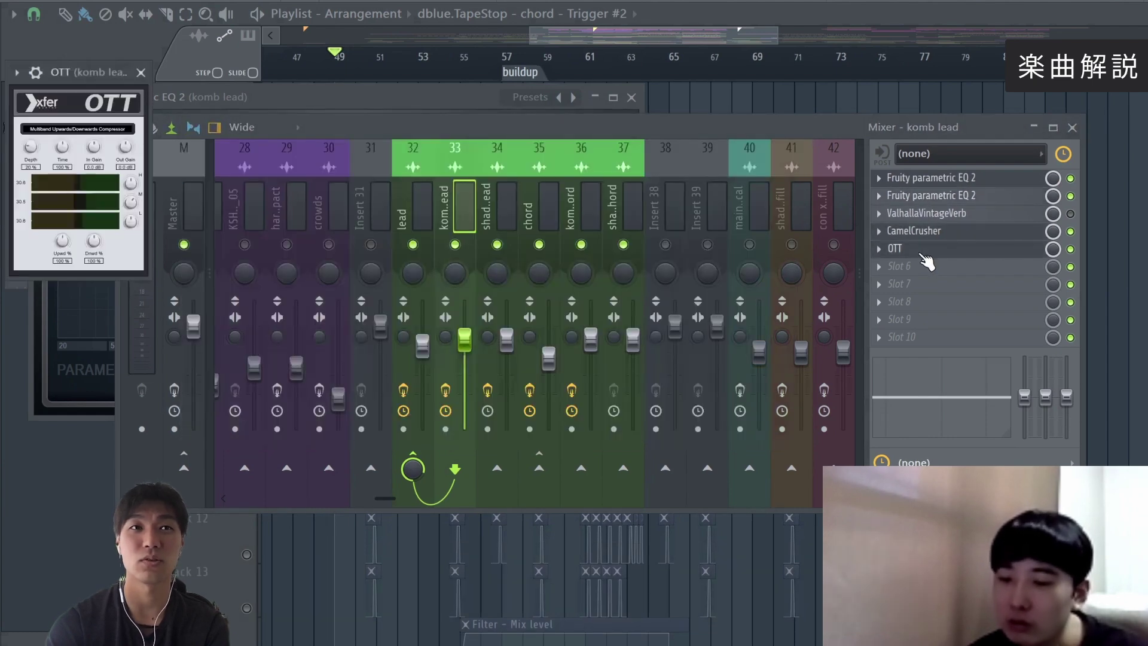
pyautogui.click(925, 251)
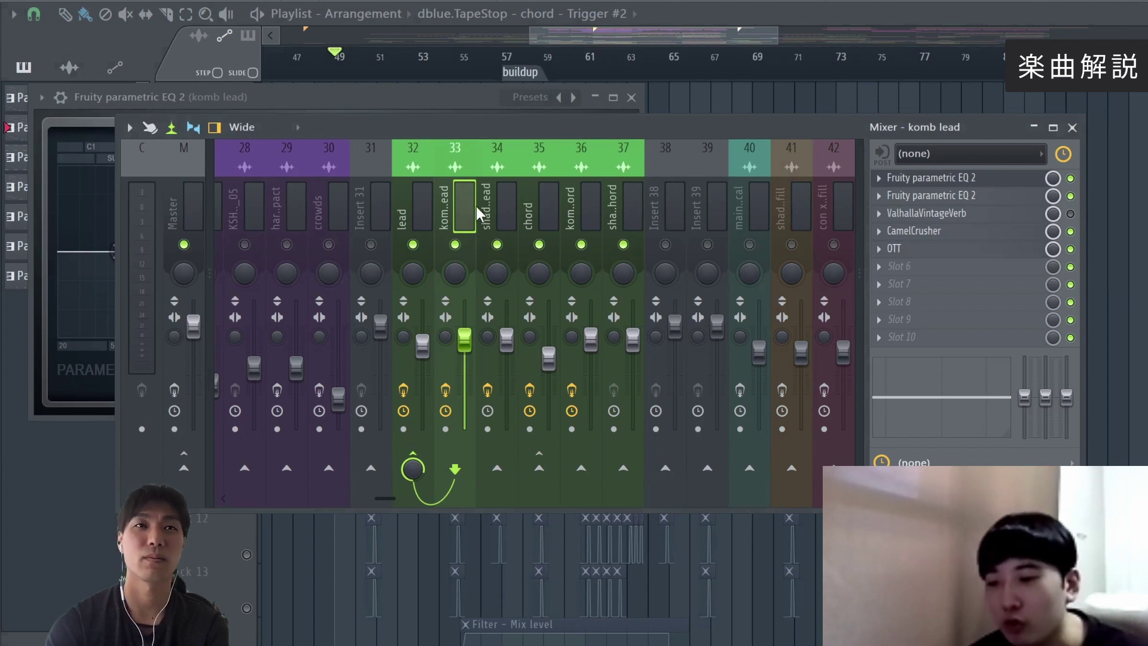
# - Solo the lead and komb lead mixer tracks, start playback, and unmute the third lead track, insert 34
pyautogui.rightClick(470, 250)
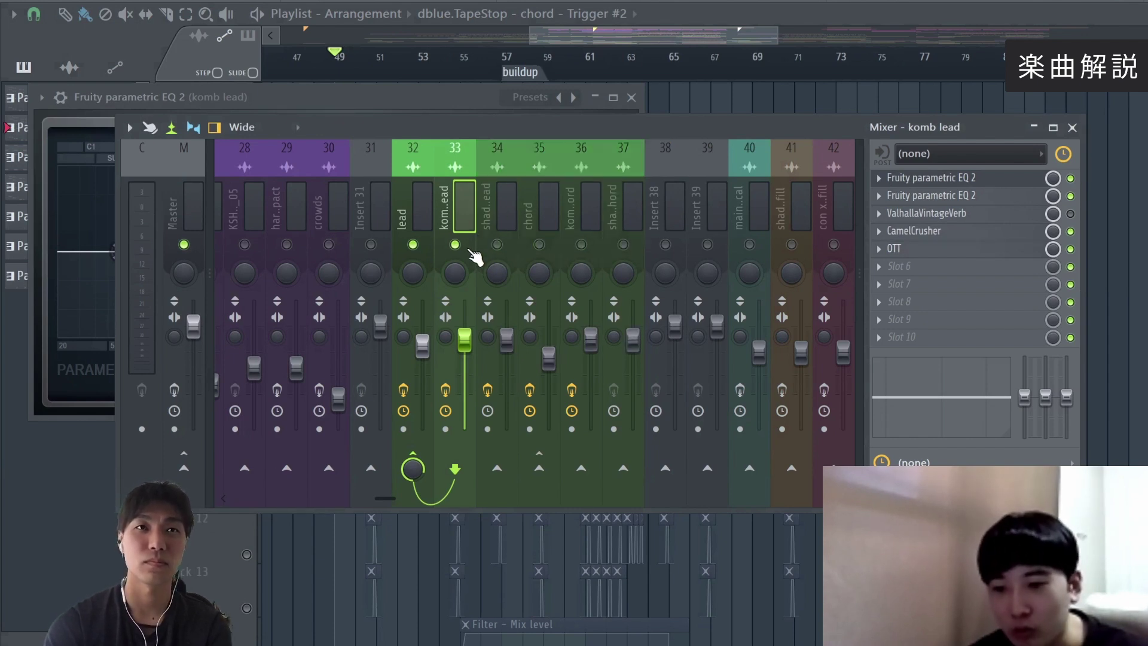
pyautogui.press('space')
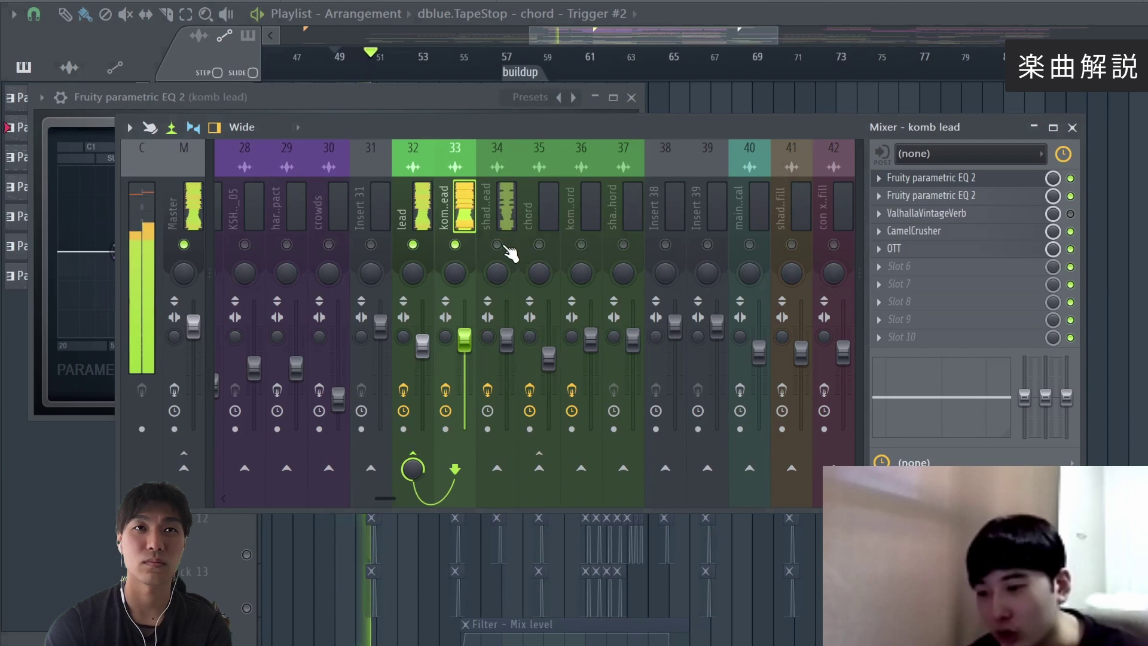
pyautogui.click(499, 245)
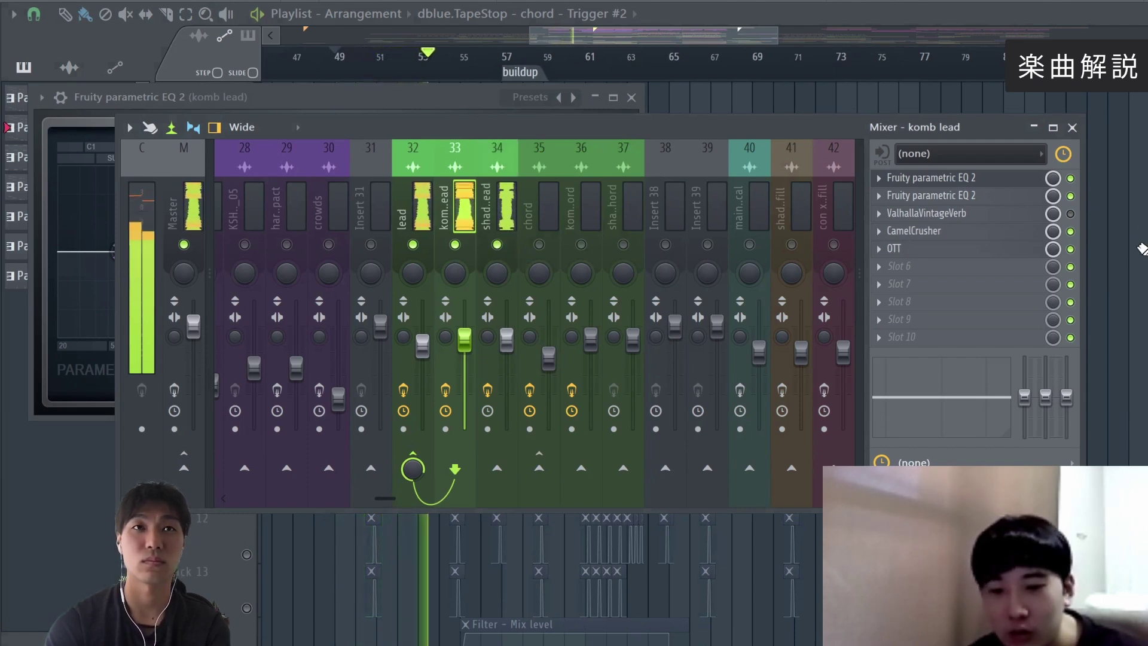
# - Inspect the lead mixer track's effects, viewing Fruity parametric EQ 2 during playback and opening L2 Stereo
pyautogui.click(419, 209)
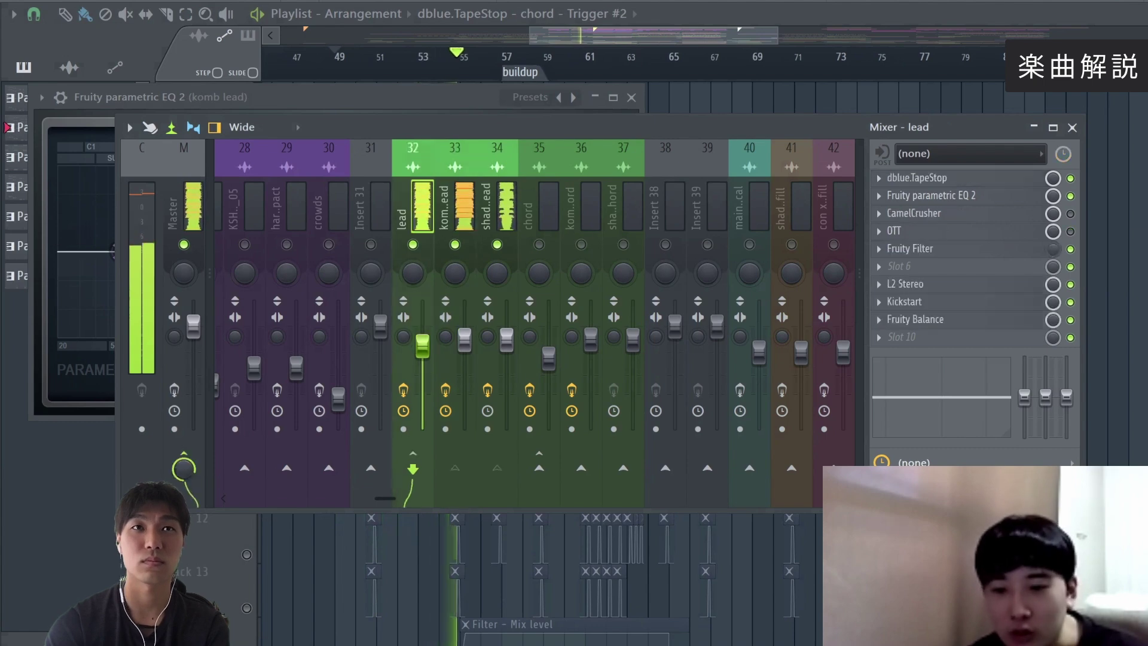
pyautogui.click(1014, 202)
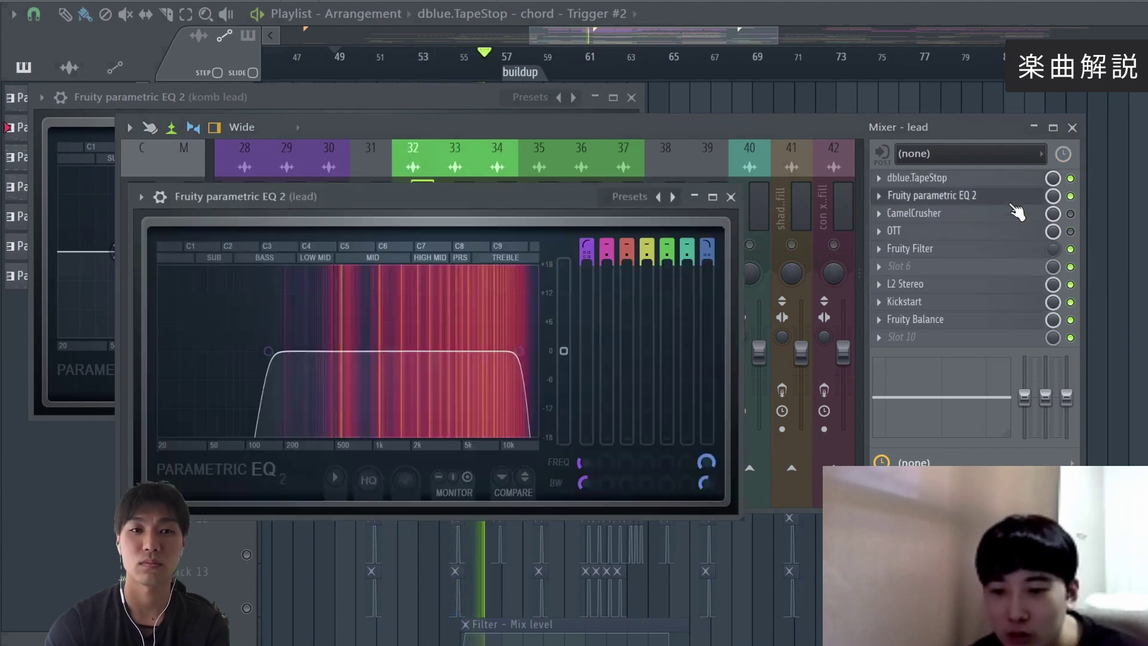
pyautogui.click(731, 197)
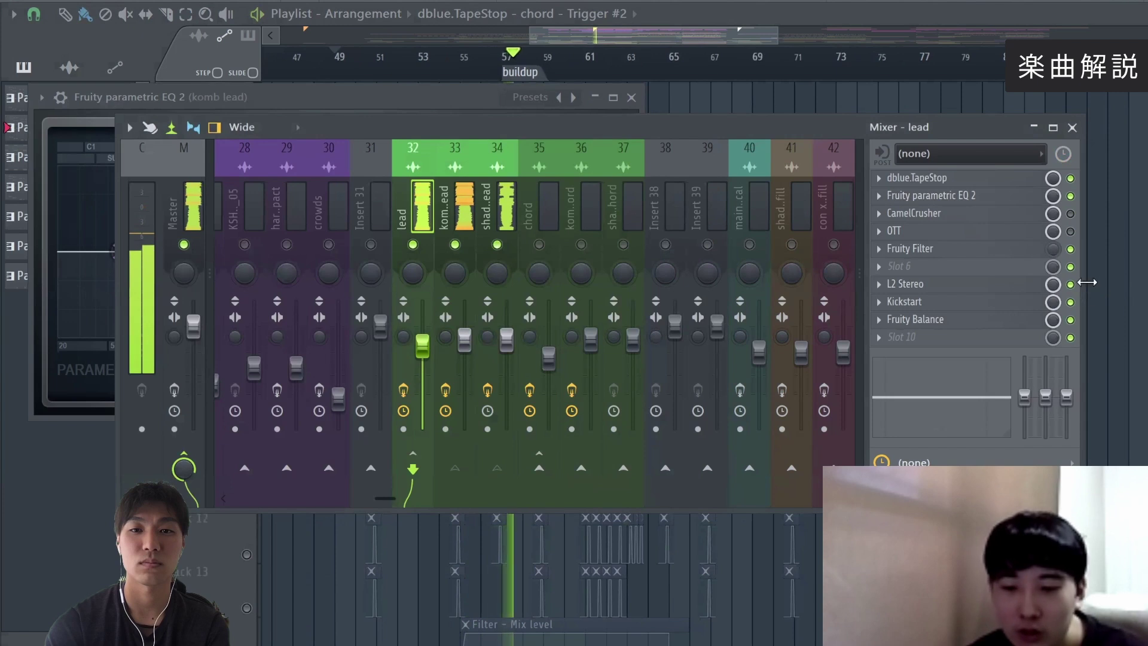
pyautogui.click(1000, 286)
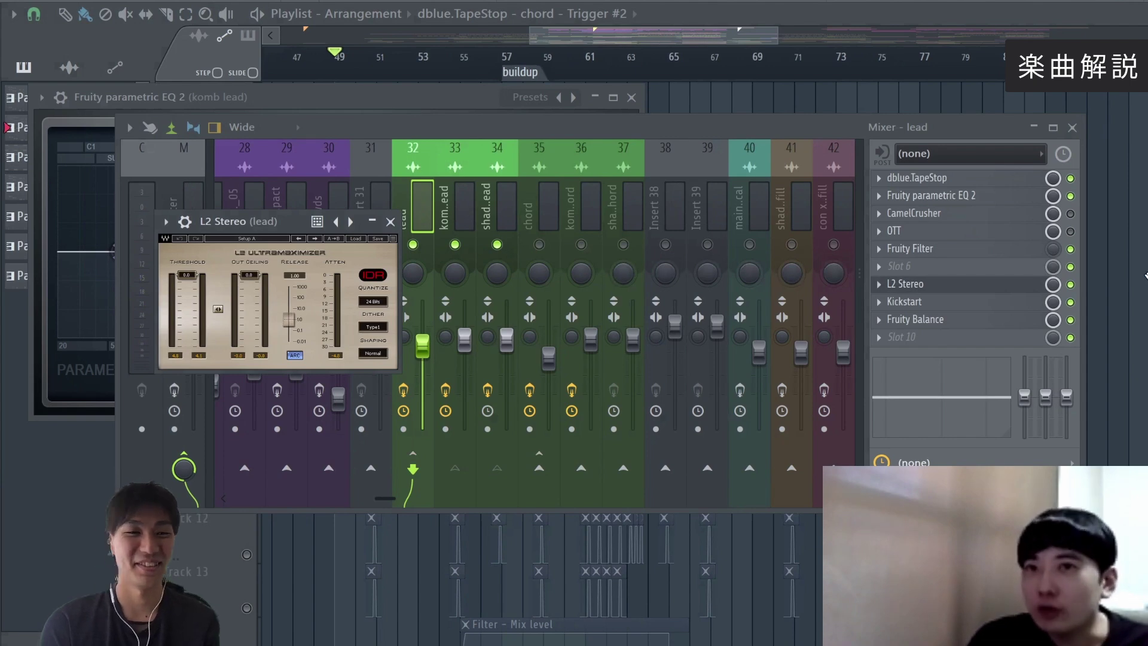
# - Unmute playlist Tracks 5 and 6 holding the Pattern 2 and Pattern 1 clips and listen to the chord layers in the mixer
pyautogui.press('F5')
pyautogui.scroll(3, 252, 101)
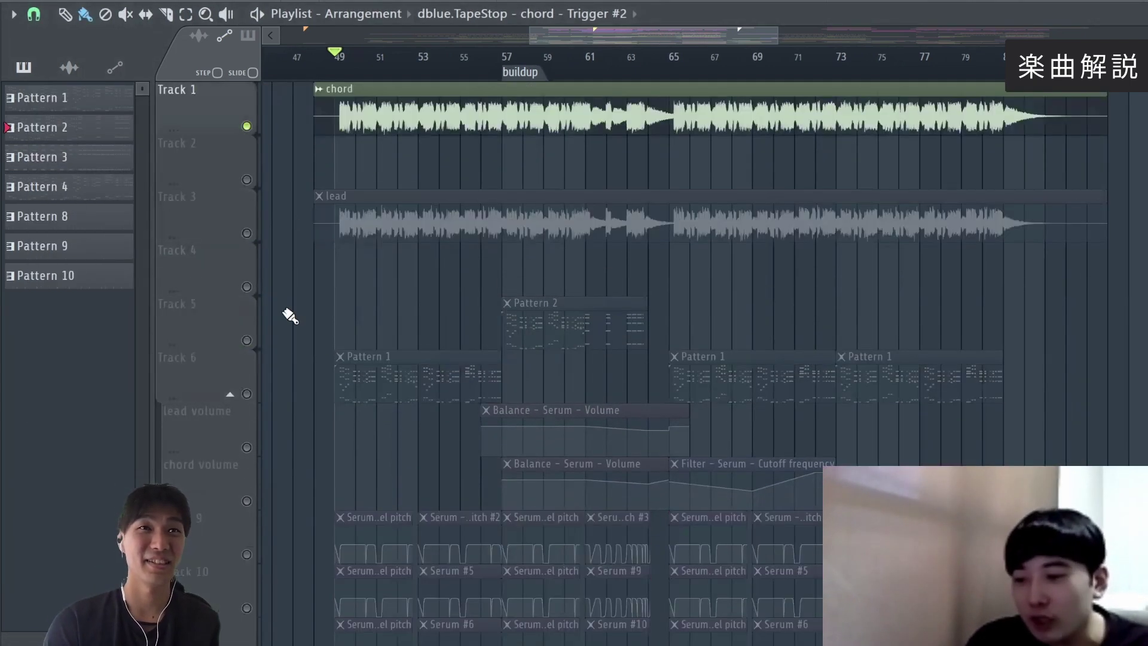
pyautogui.click(246, 340)
pyautogui.click(246, 393)
pyautogui.press('F9')
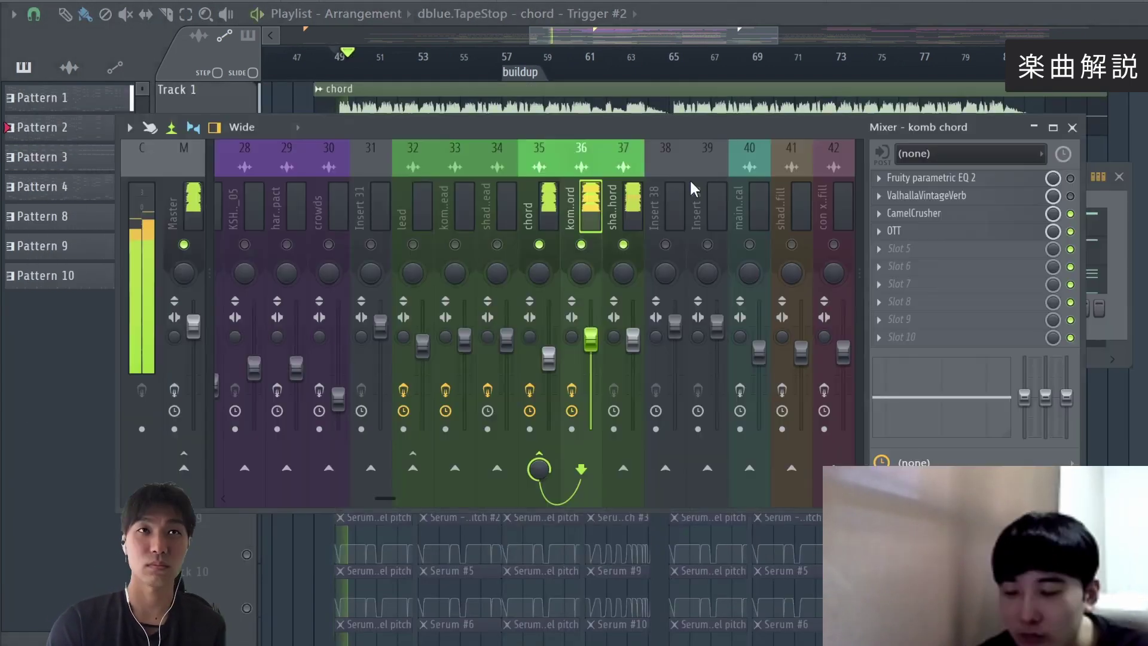
pyautogui.click(583, 245)
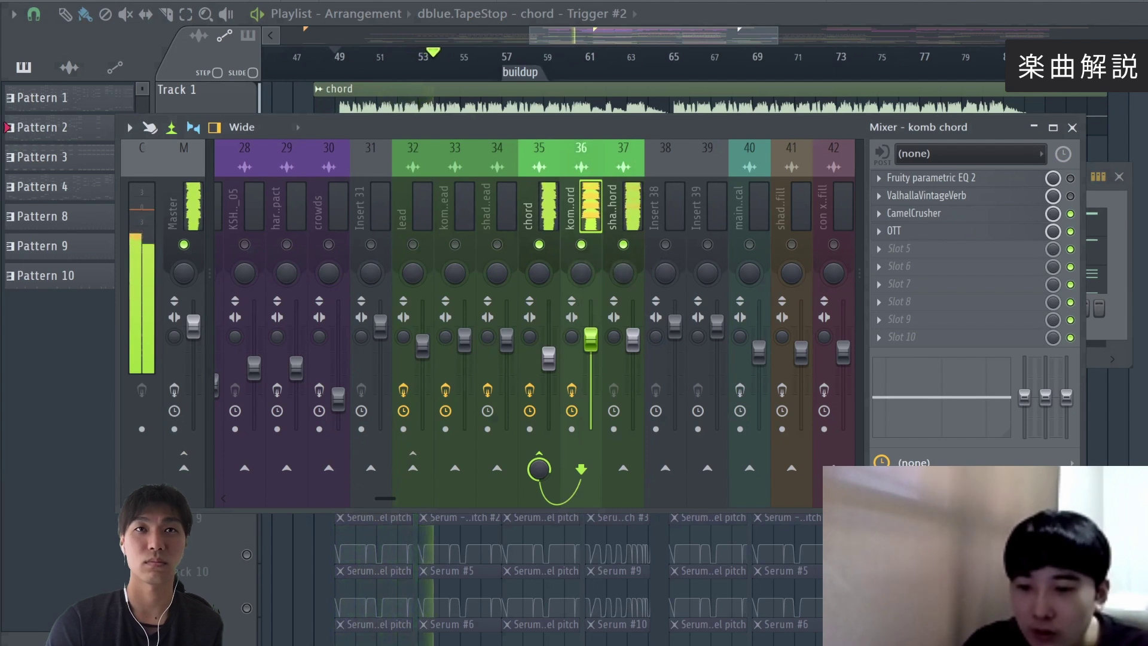
# - Review the effect chains of the chord and komb chord mixer tracks, stop playback, and check CamelCrusher on komb chord
pyautogui.click(547, 215)
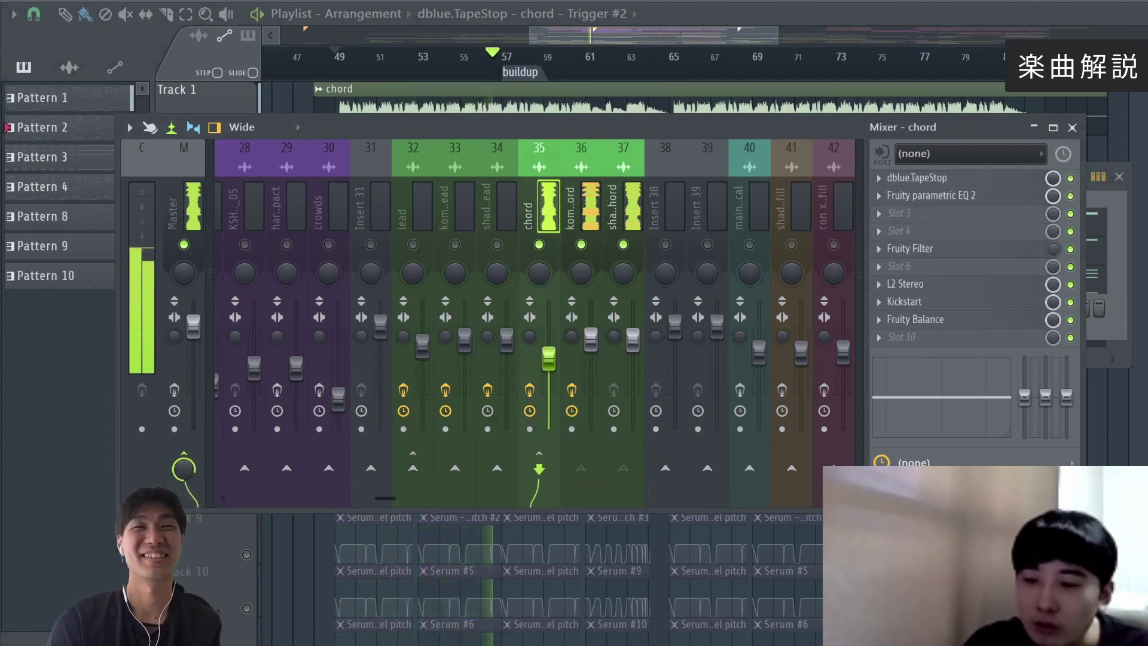
pyautogui.press('space')
pyautogui.press('Right')
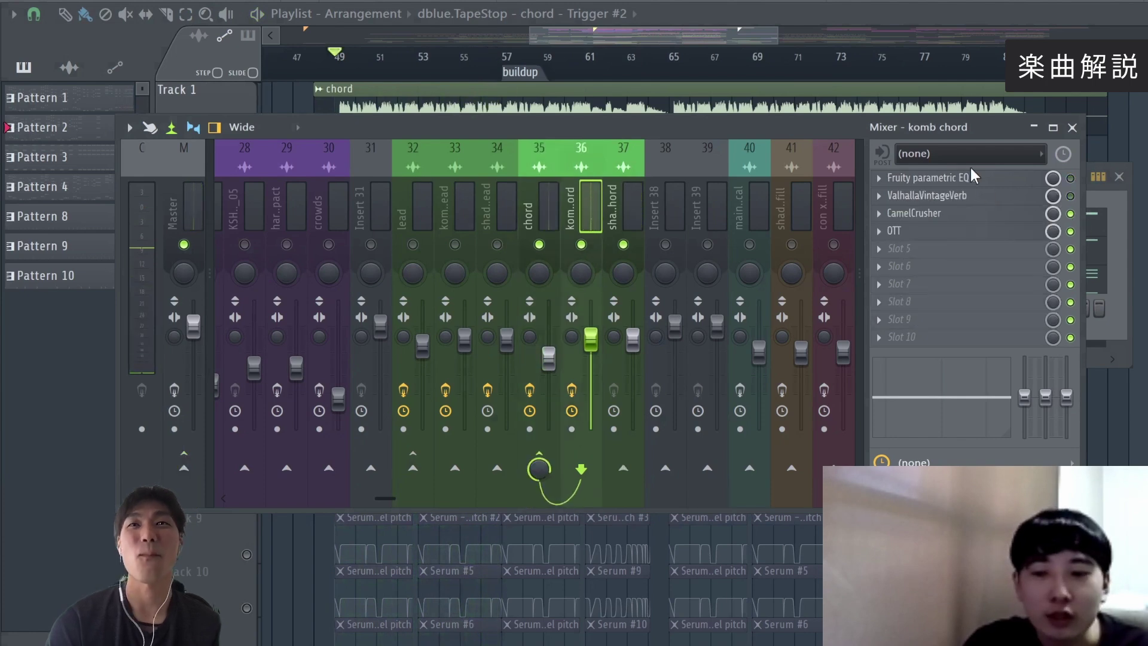
pyautogui.click(985, 213)
pyautogui.click(198, 92)
# - Unsolo the mixer tracks and load the bass project without saving the changes to d# ukhc synth.zip
pyautogui.rightClick(538, 244)
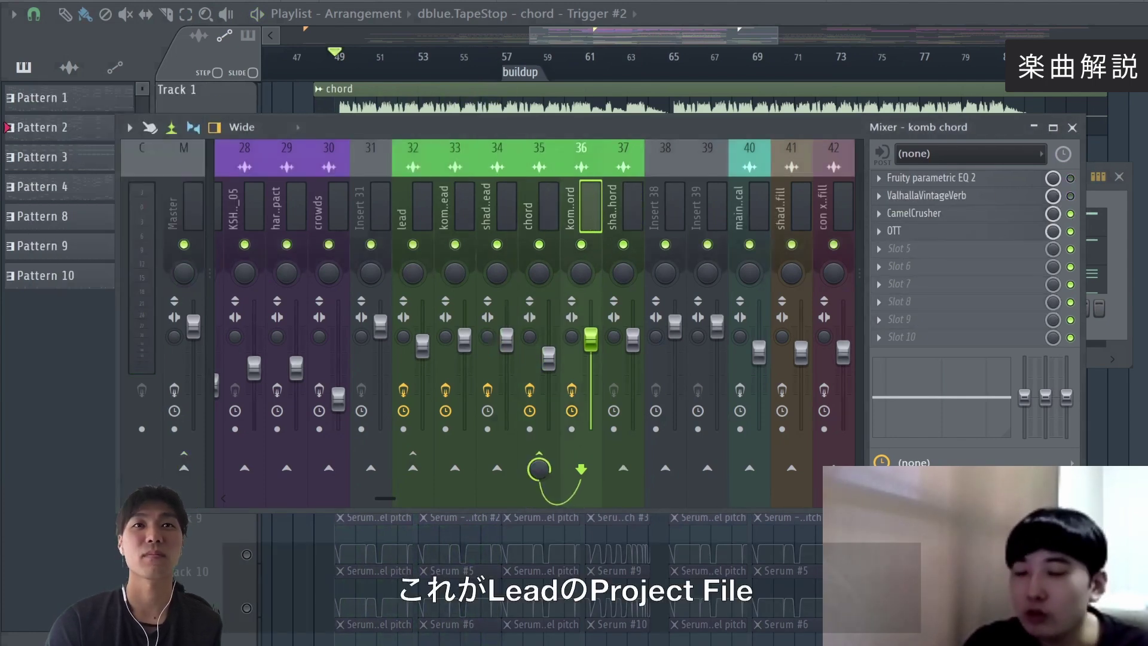
pyautogui.press('F9')
pyautogui.hotkey('alt', 'f')
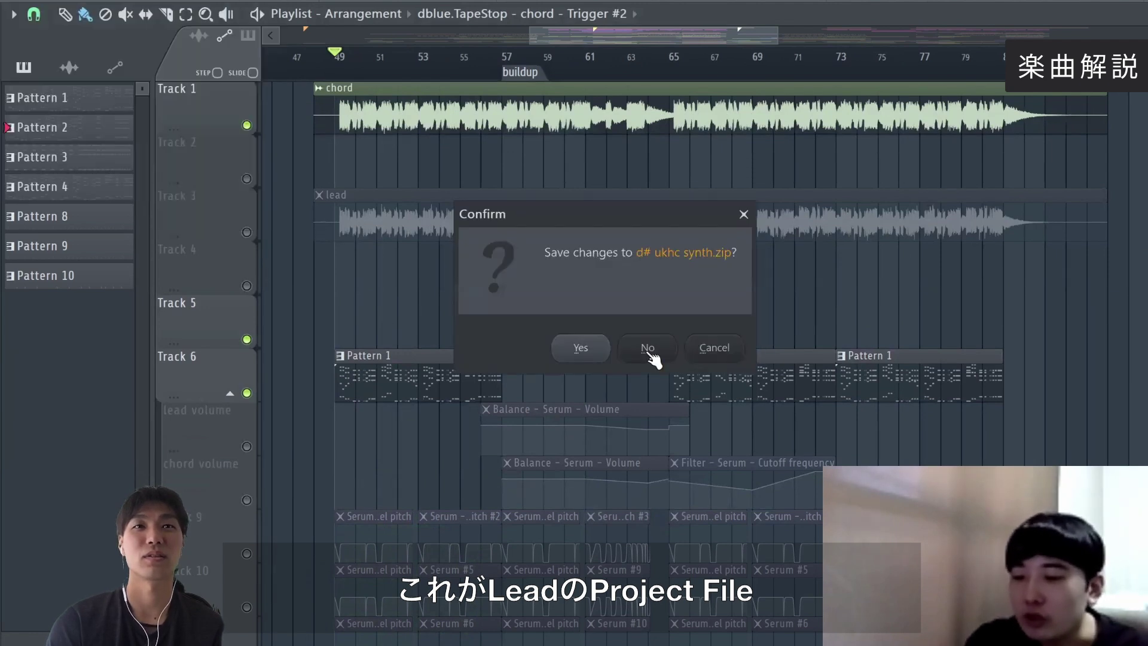
pyautogui.click(645, 349)
pyautogui.press('n')
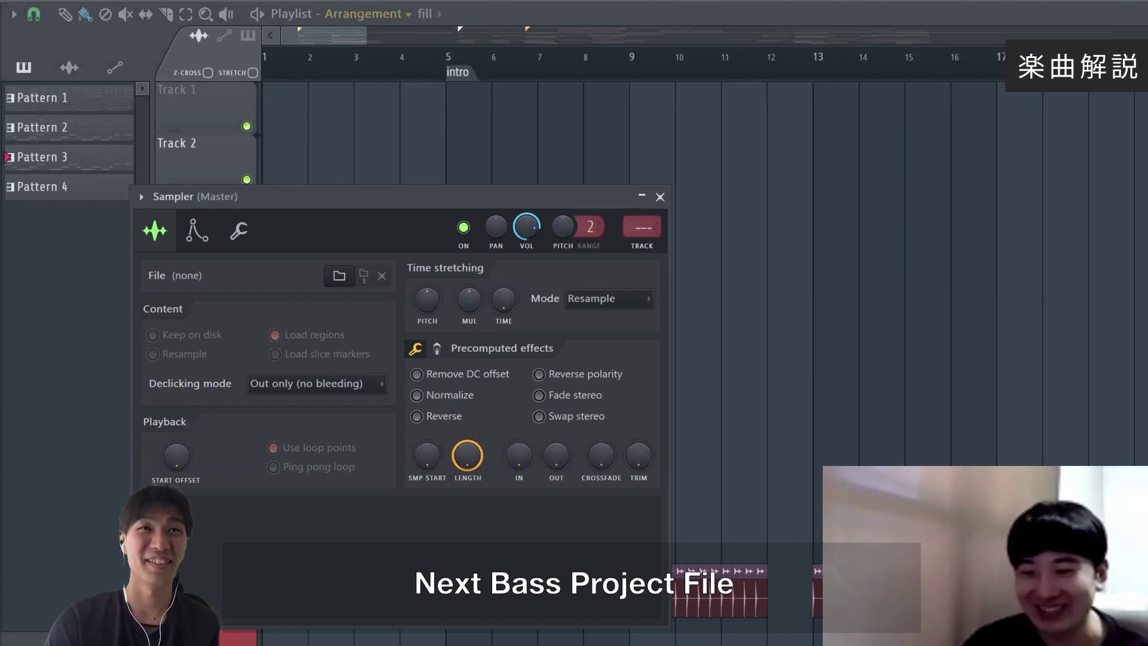
# - Show the Pattern 1 clips around bar 67 in the playlist and play the section with the mixer open
pyautogui.moveTo(1053, 35); pyautogui.dragTo(571, 36)
pyautogui.scroll(5, 508, 246)
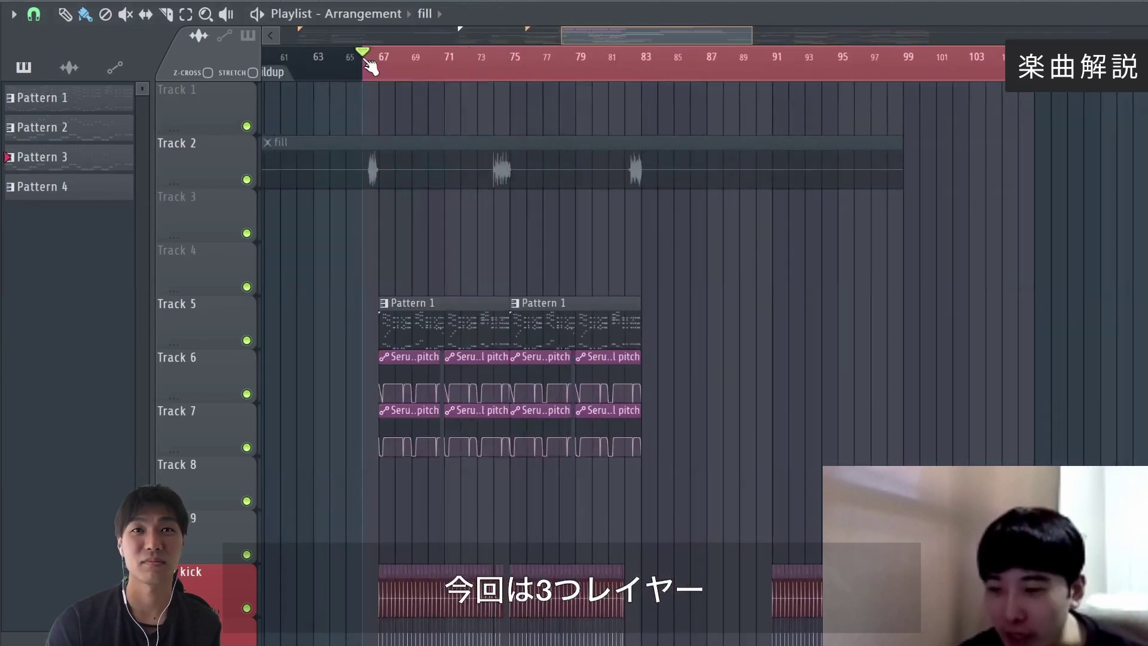
pyautogui.scroll(-3, 851, 131)
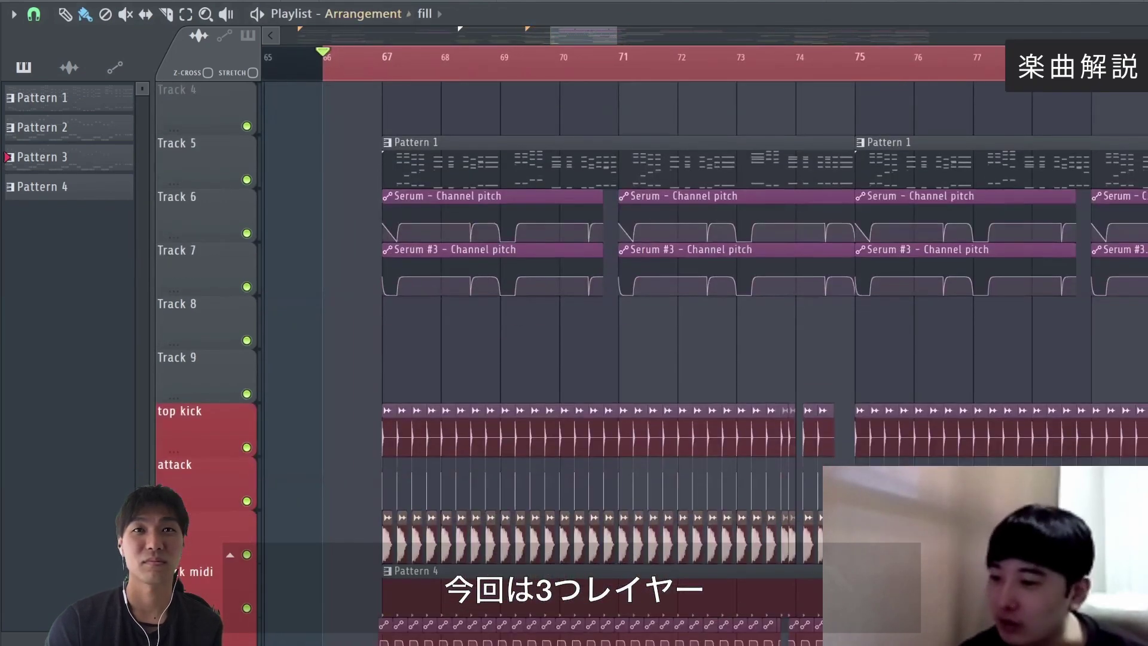
pyautogui.press('F9')
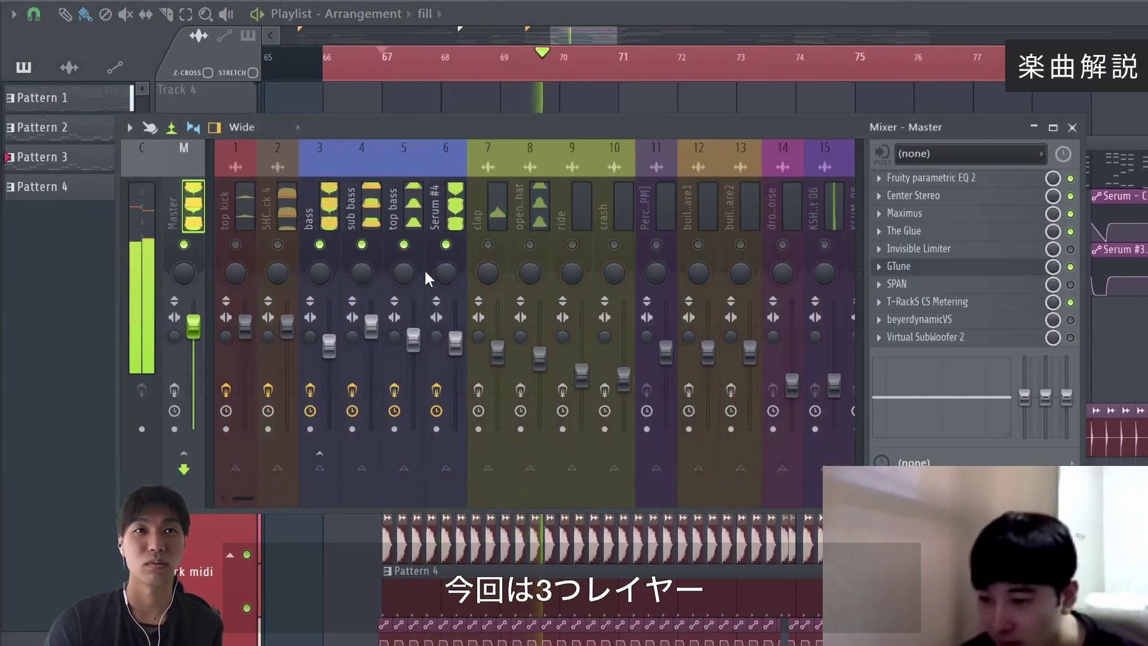
# - View the effect chains of the Serum #4, top bass, sub bass and bass mixer tracks during playback, and stop it
pyautogui.click(436, 207)
pyautogui.click(396, 207)
pyautogui.click(356, 209)
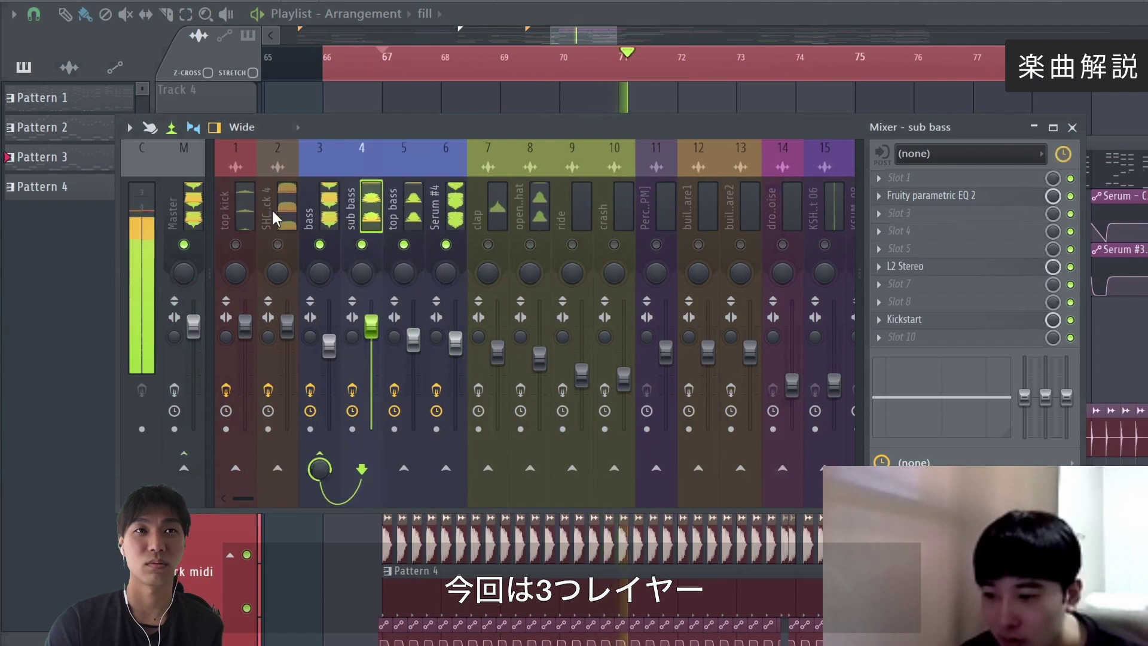
pyautogui.click(321, 225)
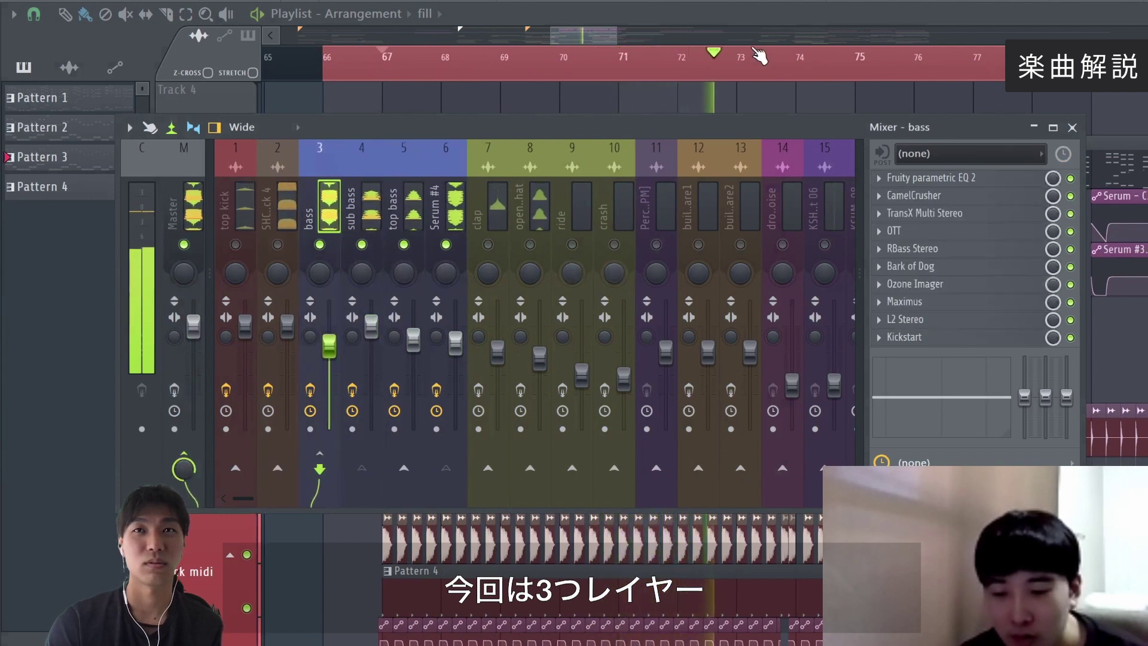
pyautogui.press('space')
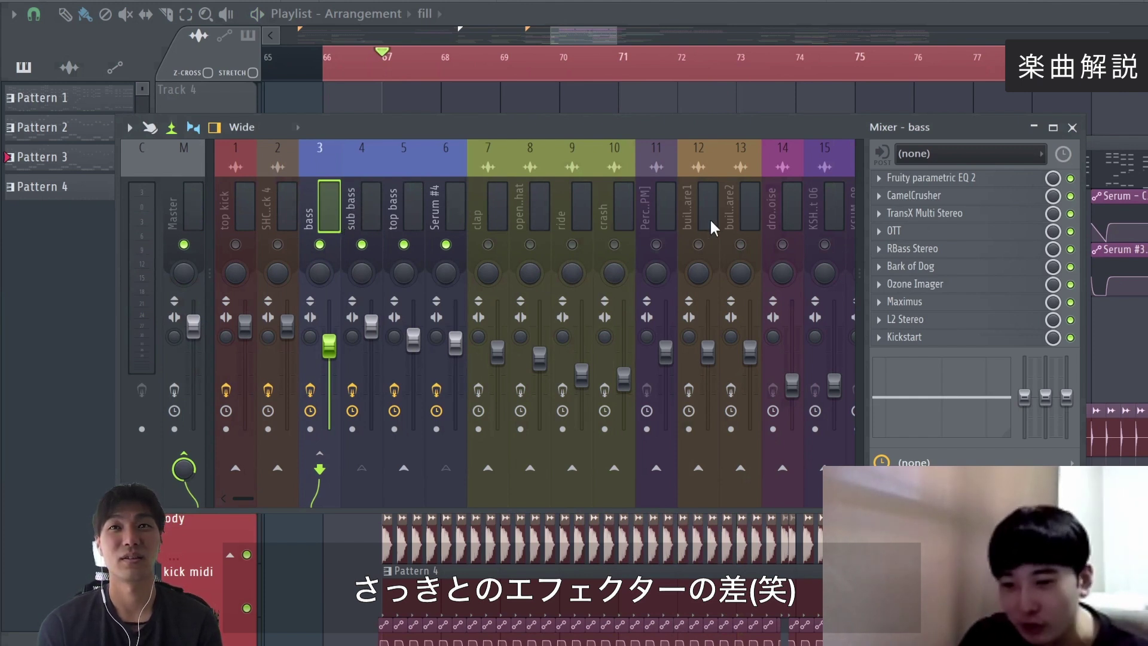
# - Check the Fruity parametric EQ 2 curve on the bass mixer track and select the Serum #4 mixer track
pyautogui.click(932, 177)
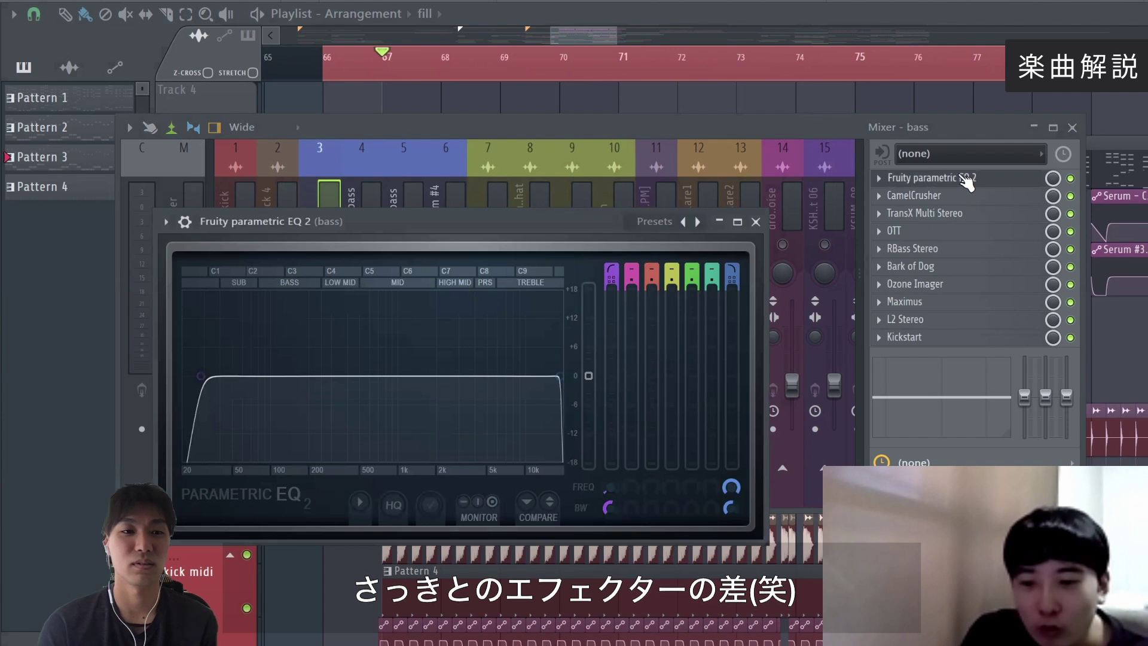
pyautogui.click(932, 178)
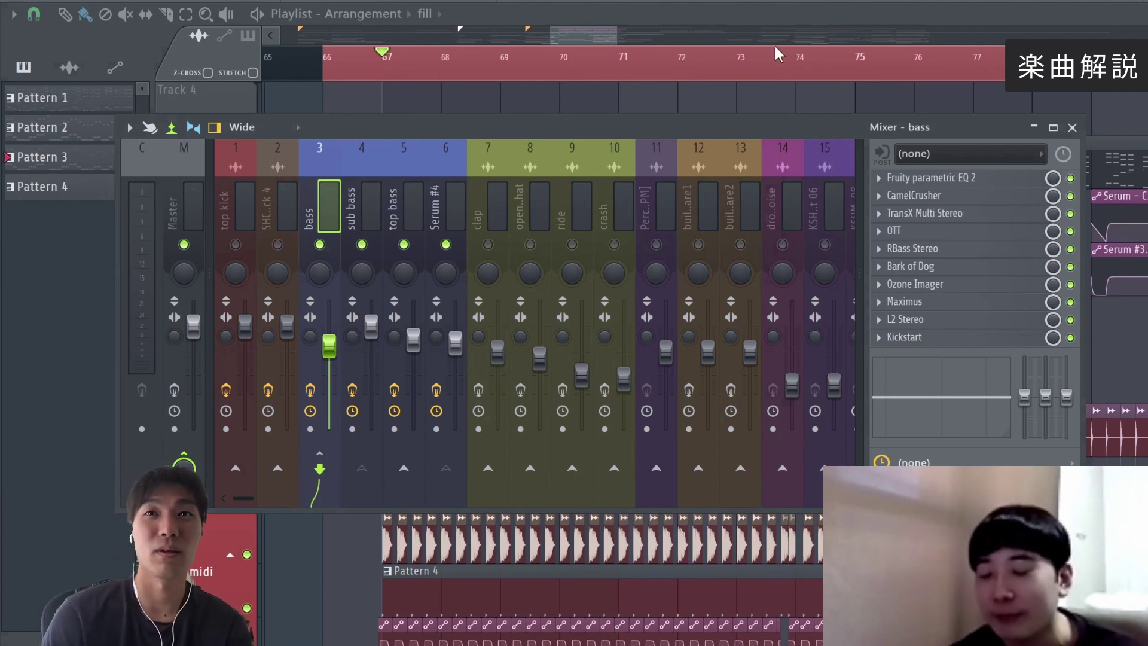
pyautogui.press('Right')
pyautogui.press('Right')
pyautogui.press('Right')
# - Examine the Serum notes of the Pattern 1 clip on Track 5 in the piano roll and close it
pyautogui.press('F9')
pyautogui.scroll(-2, 674, 161)
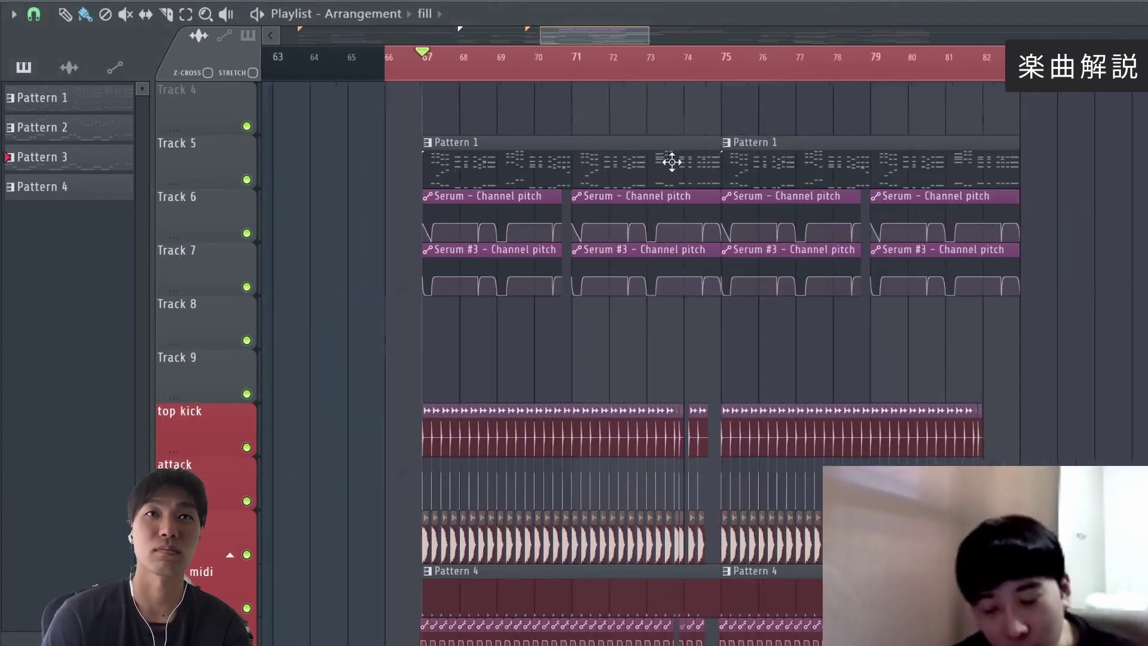
pyautogui.doubleClick(496, 174)
pyautogui.scroll(-6, 751, 336)
pyautogui.scroll(6, 772, 313)
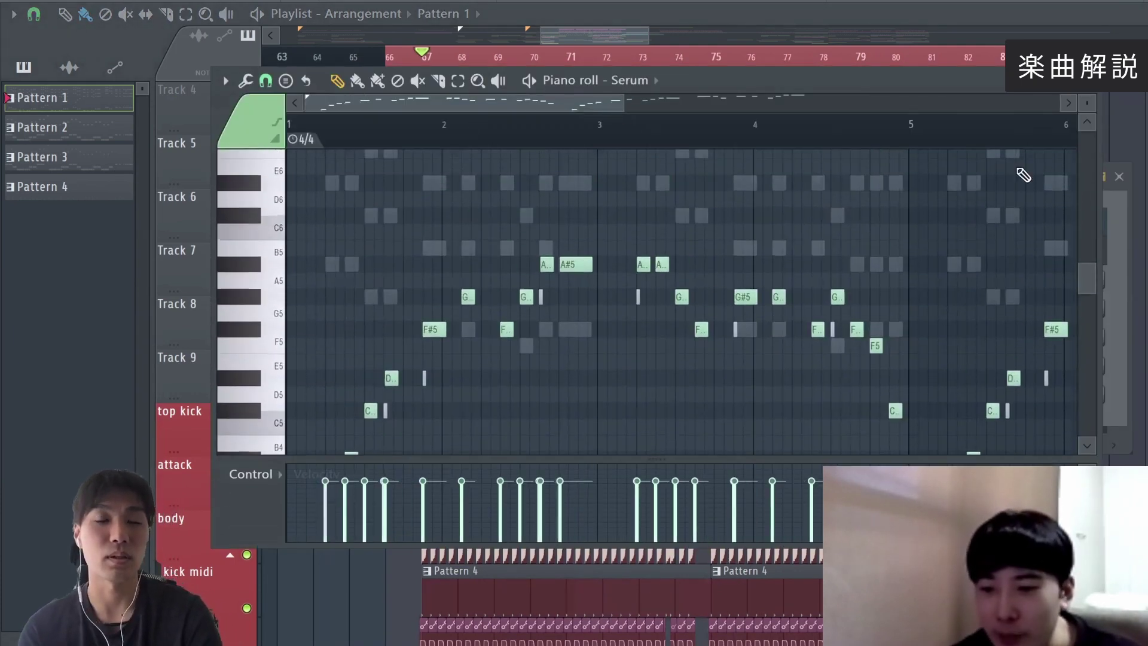
pyautogui.click(1090, 80)
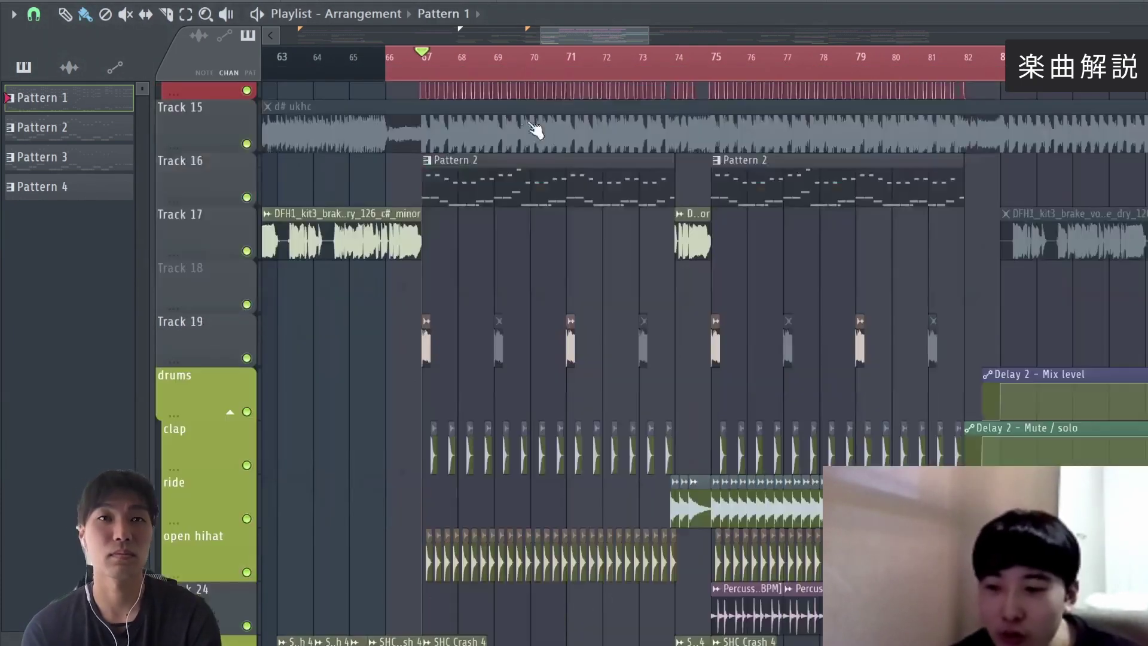
# - Open the Pattern 2 clip on Track 16 in the piano roll and examine the low Serum #2 bass notes
pyautogui.scroll(-1, 533, 128)
pyautogui.doubleClick(597, 105)
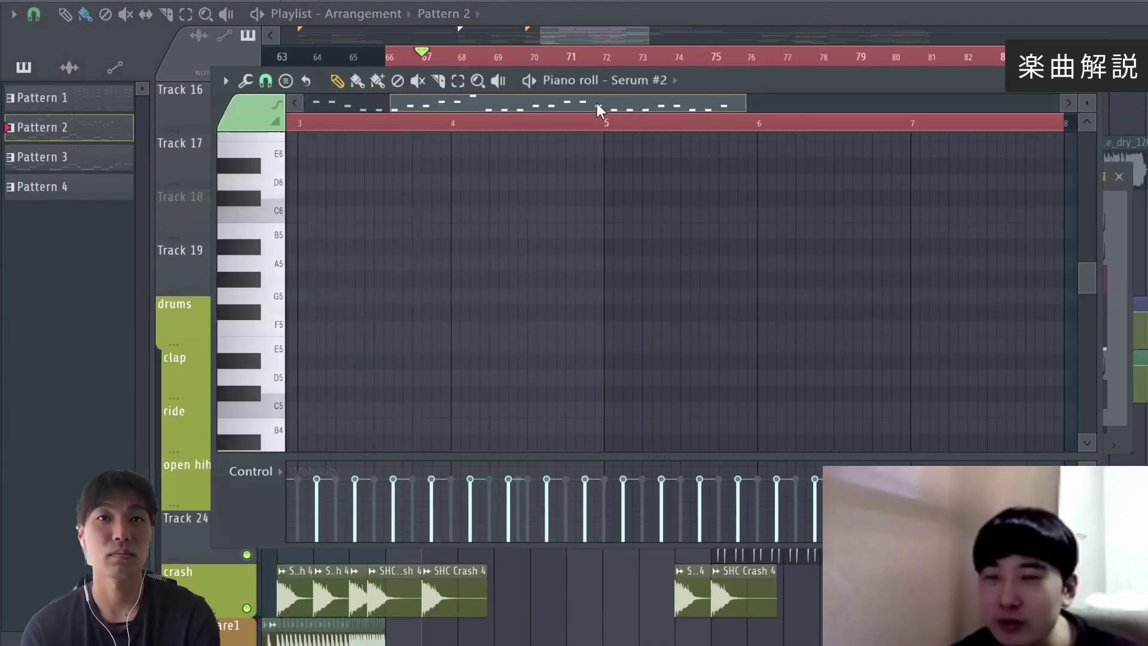
pyautogui.scroll(-3, 600, 114)
pyautogui.scroll(-6, 644, 207)
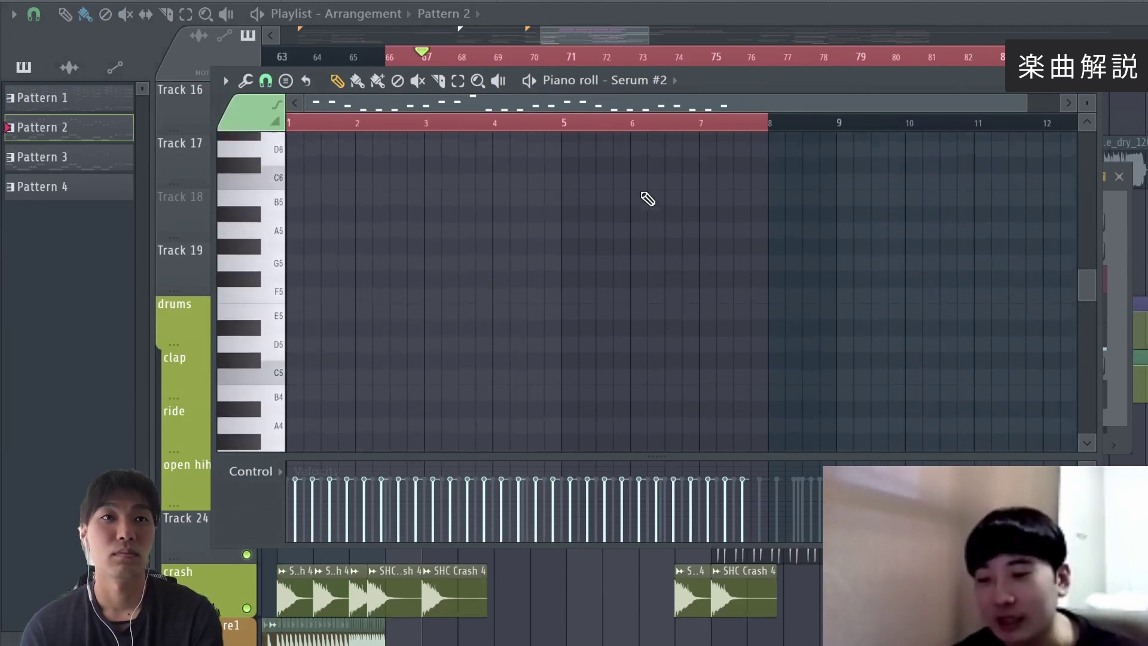
pyautogui.scroll(2, 646, 197)
pyautogui.scroll(2, 618, 128)
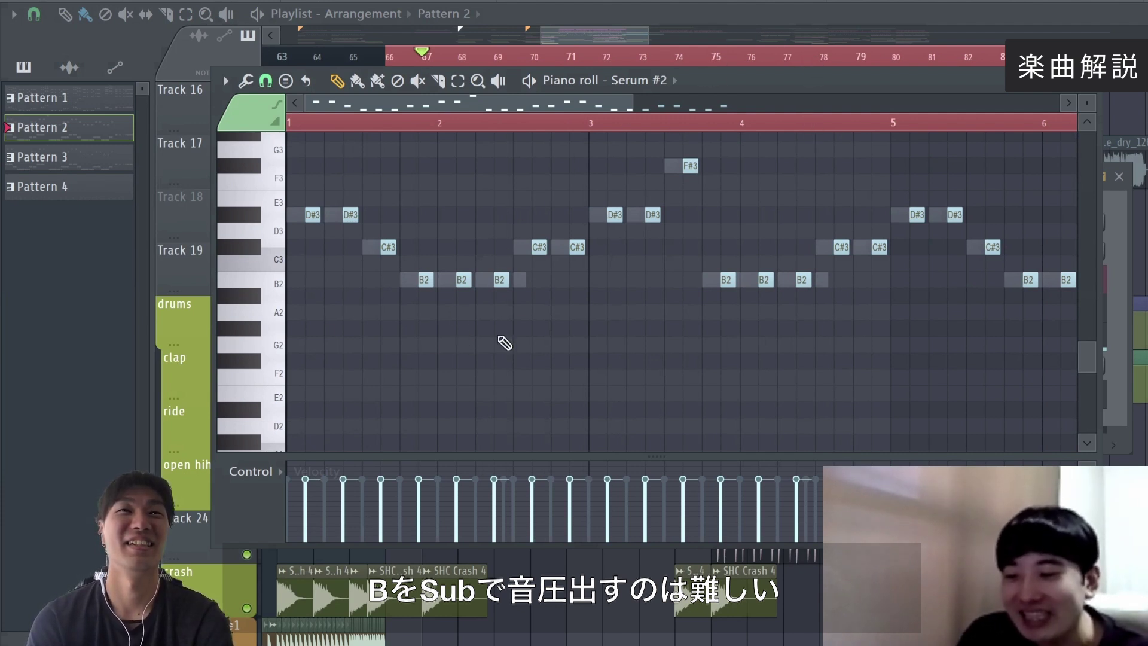
# - Return to the playlist around bar 67 and bring up the channel rack and the mixer
pyautogui.press('F5')
pyautogui.scroll(-1, 704, 323)
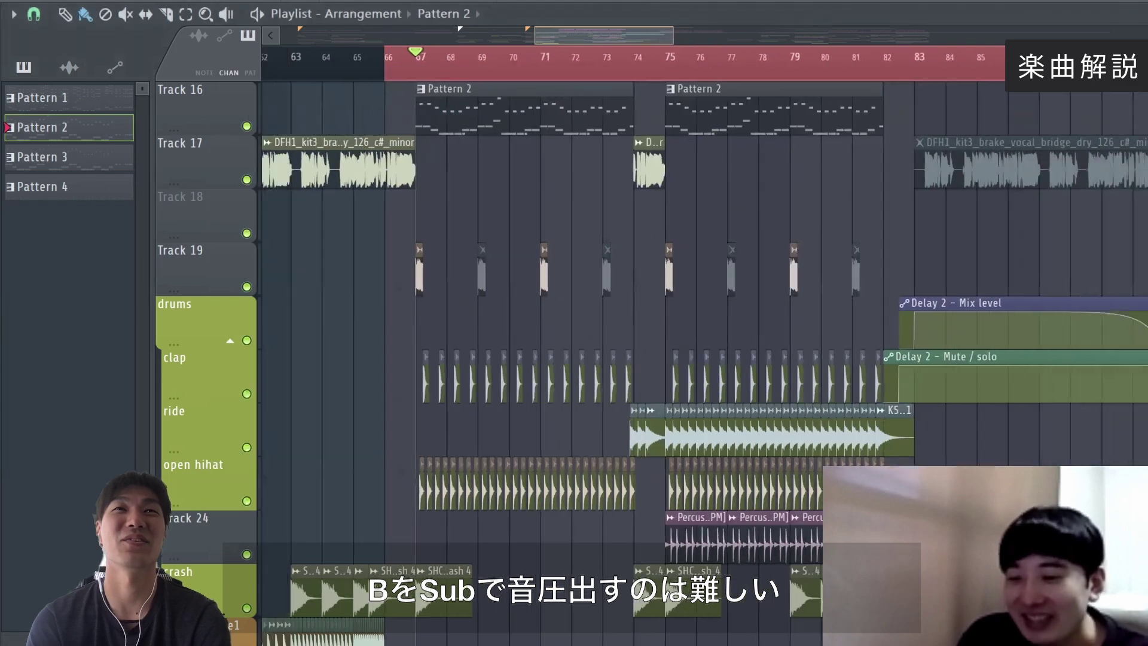
pyautogui.scroll(3, 948, 10)
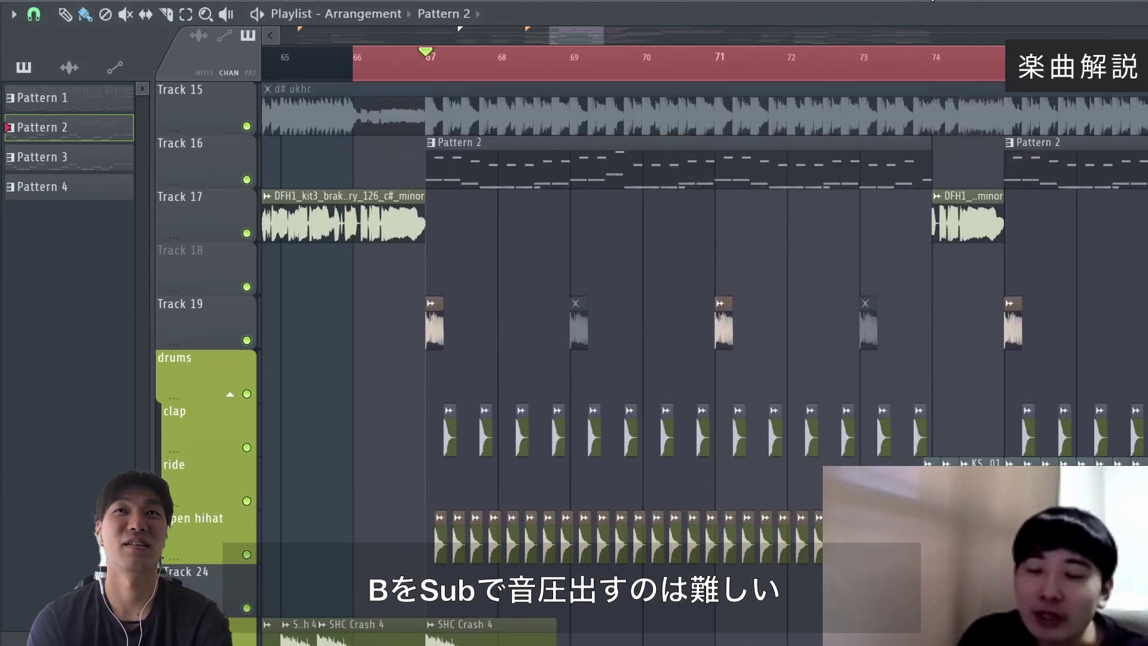
pyautogui.press('F6')
pyautogui.press('F9')
pyautogui.press('F9')
pyautogui.press('F9')
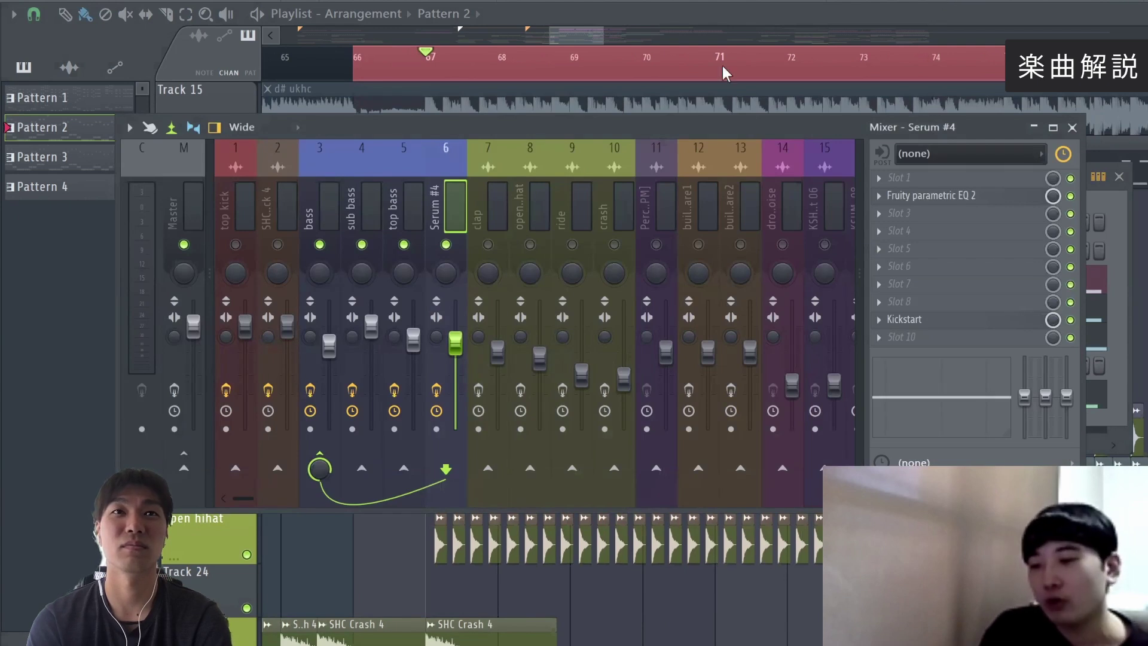
# - Compare the effects on the bass, sub bass and Serum #4 mixer tracks and check the Fruity parametric EQ 2 curve on Serum #4
pyautogui.click(320, 197)
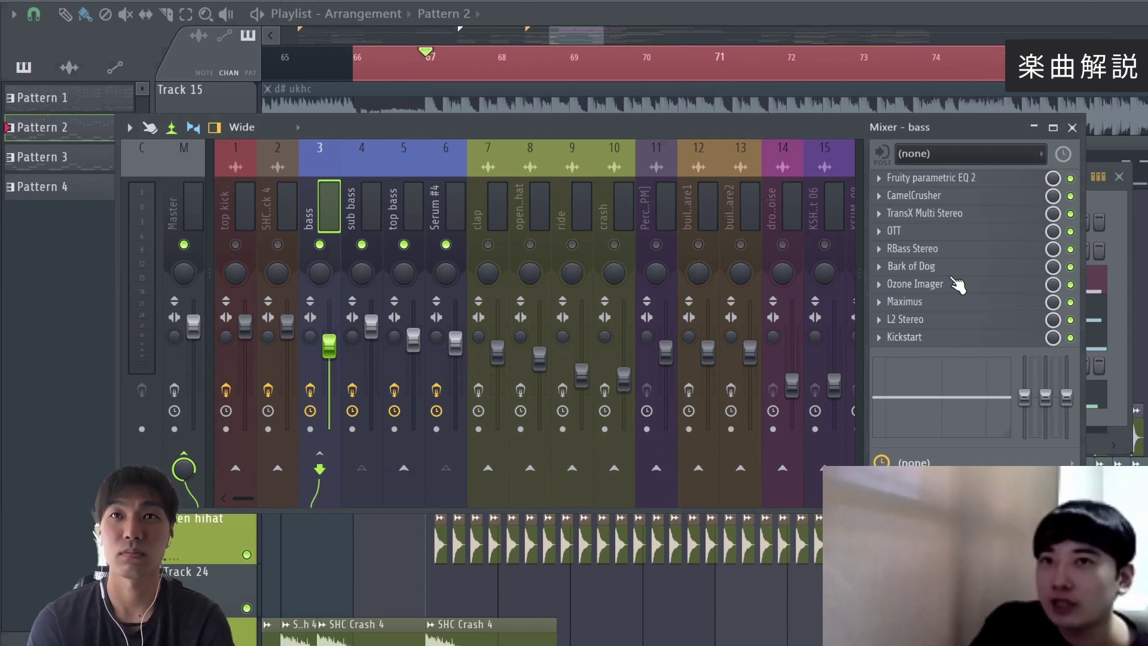
pyautogui.click(441, 224)
pyautogui.click(371, 221)
pyautogui.rightClick(431, 214)
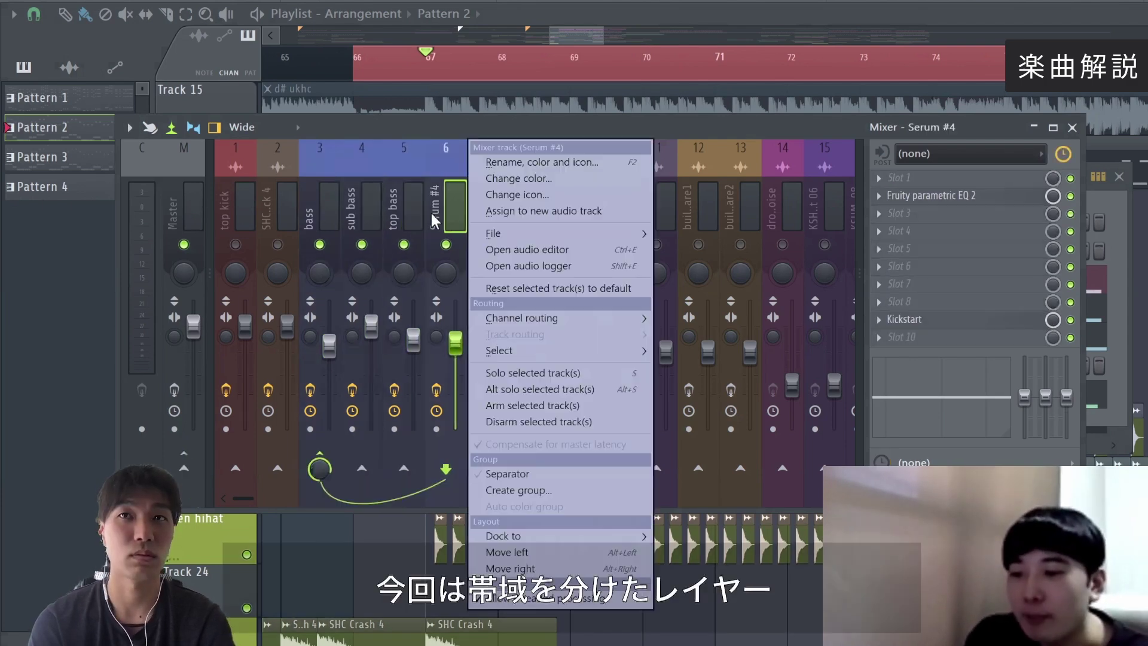
pyautogui.click(994, 197)
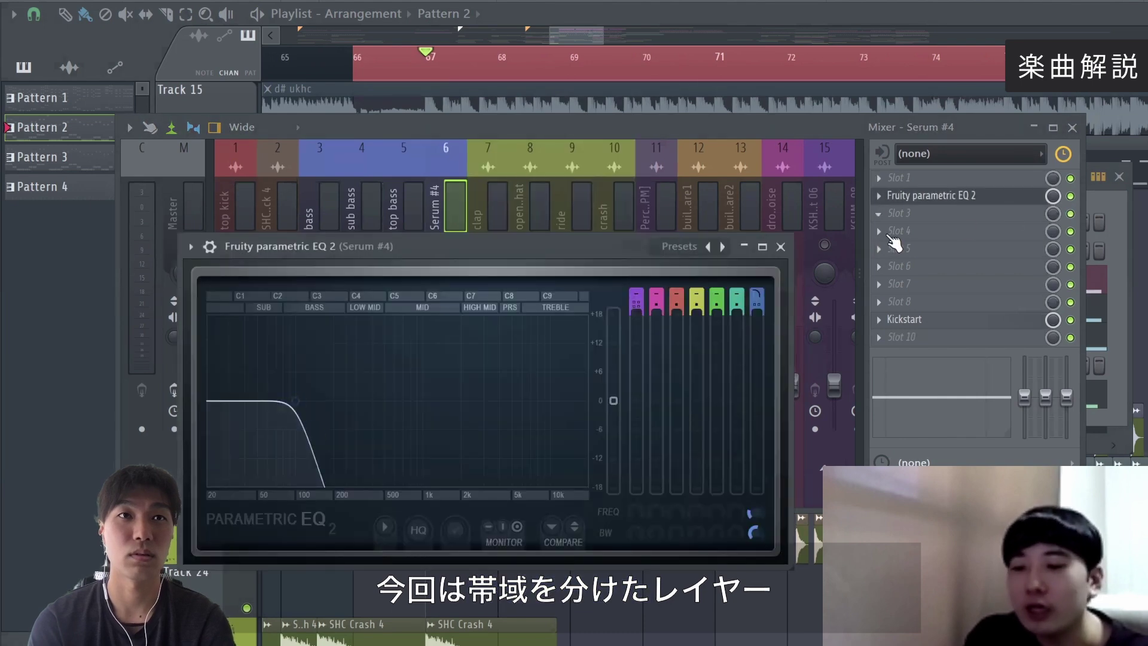
pyautogui.click(781, 247)
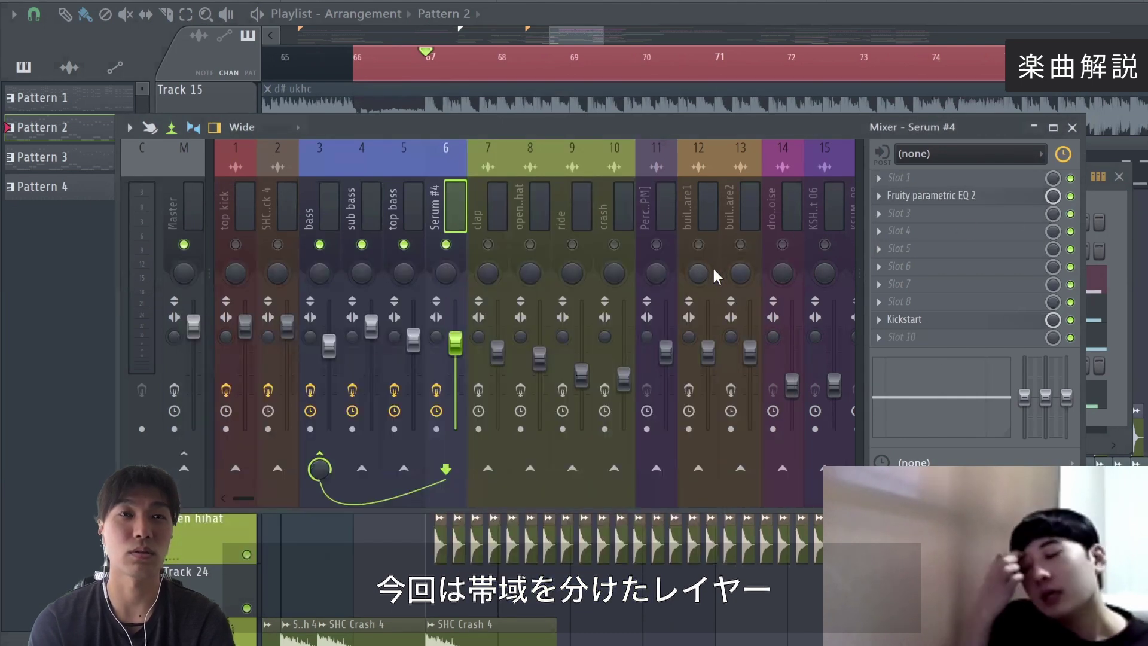
# - Mute the top bass and sub bass mixer tracks and play back Serum #4 alone while watching its Fruity parametric EQ 2
pyautogui.click(404, 244)
pyautogui.click(362, 245)
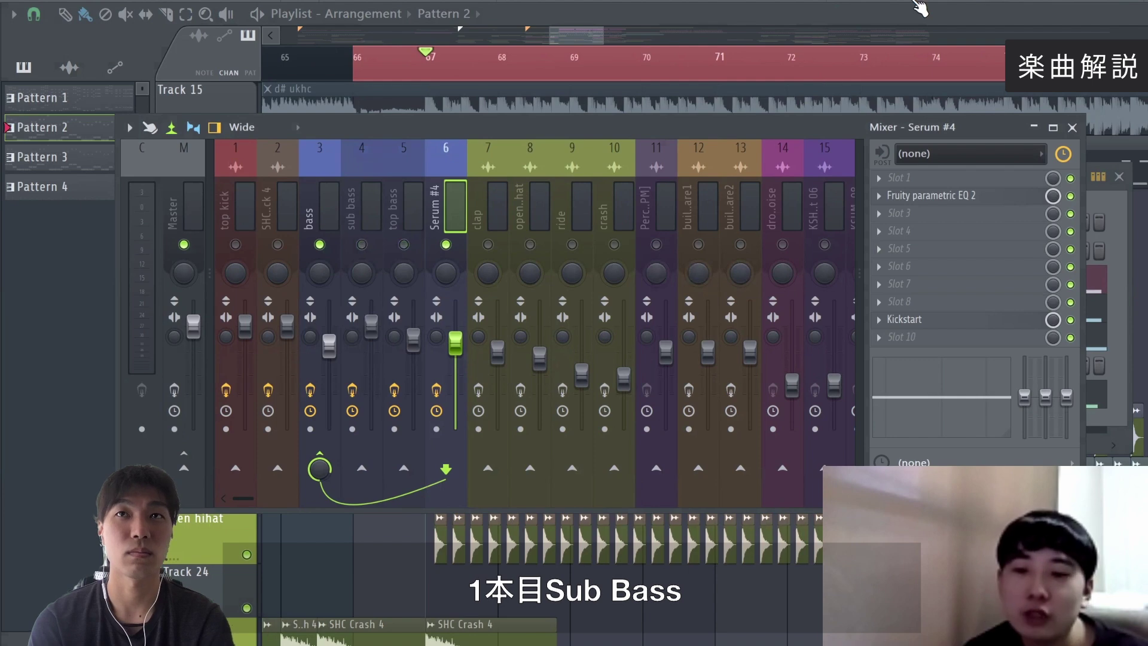
pyautogui.press('space')
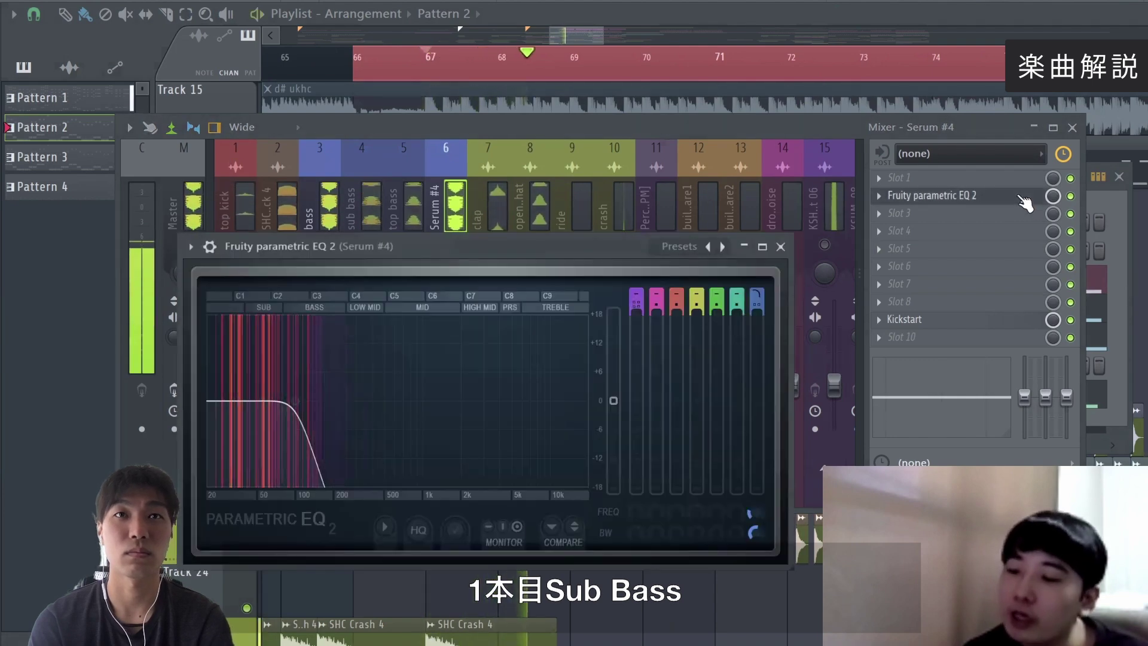
pyautogui.click(957, 196)
pyautogui.click(779, 247)
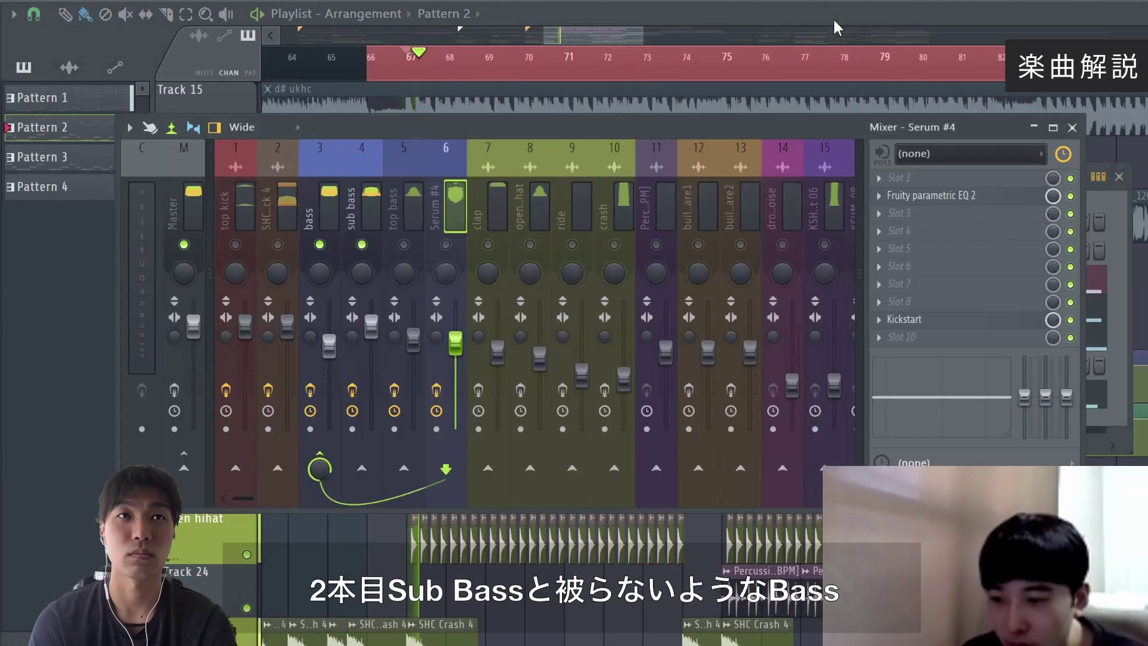
# - Open the Serum #2 channel and check the Fruity parametric EQ 2 curve on its sub bass mixer track
pyautogui.press('F6')
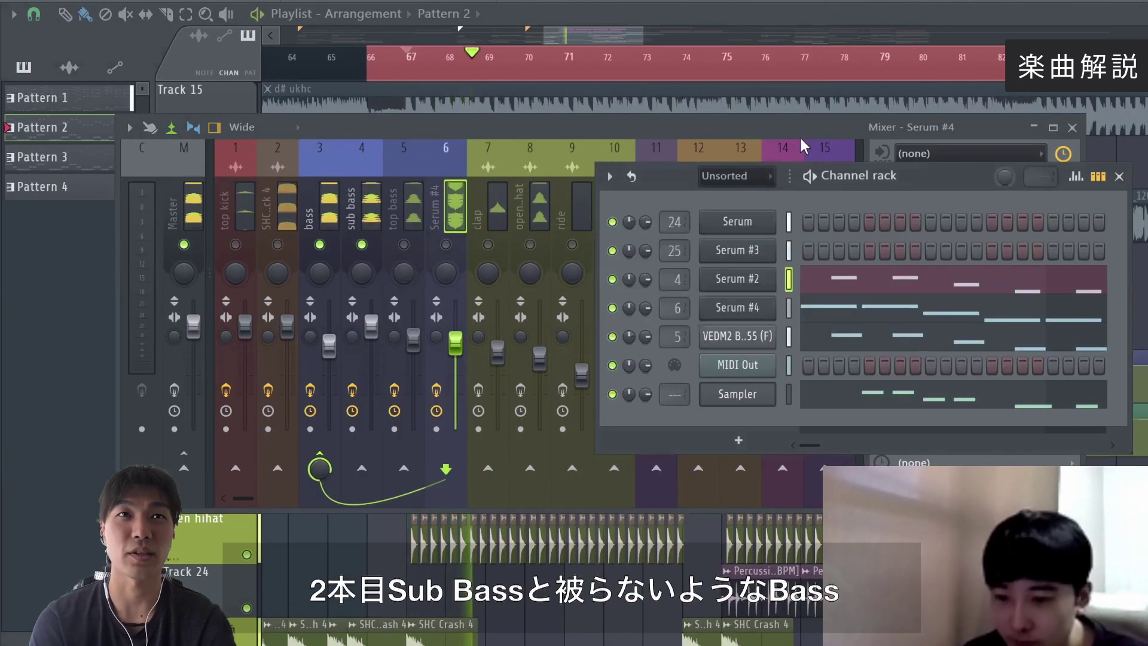
pyautogui.click(772, 276)
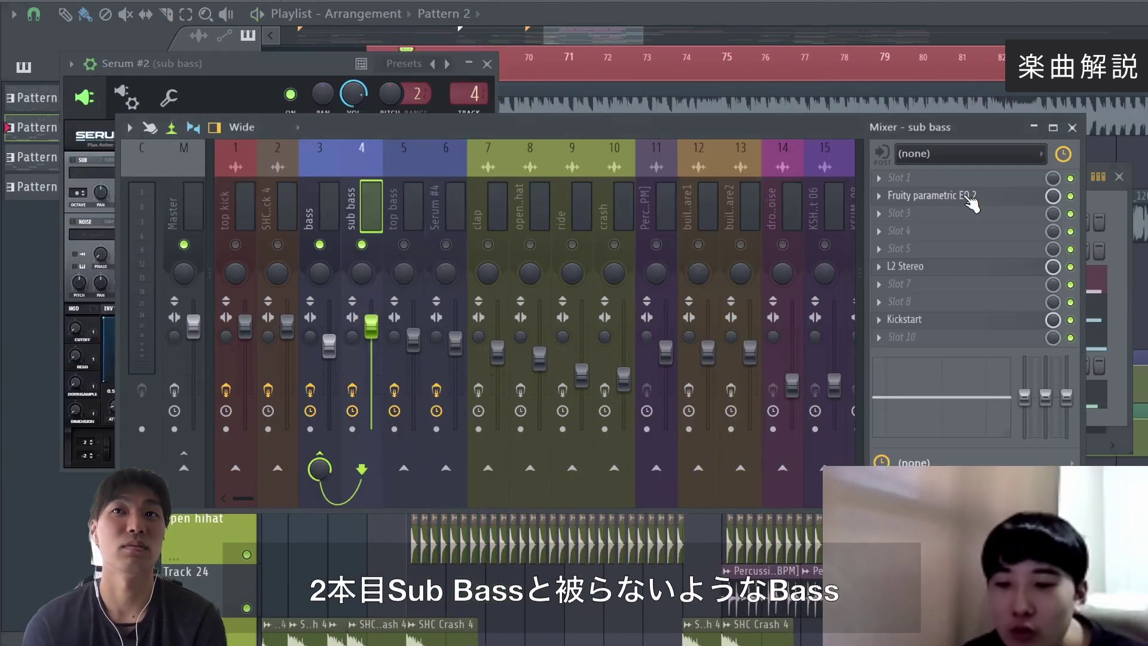
pyautogui.click(966, 197)
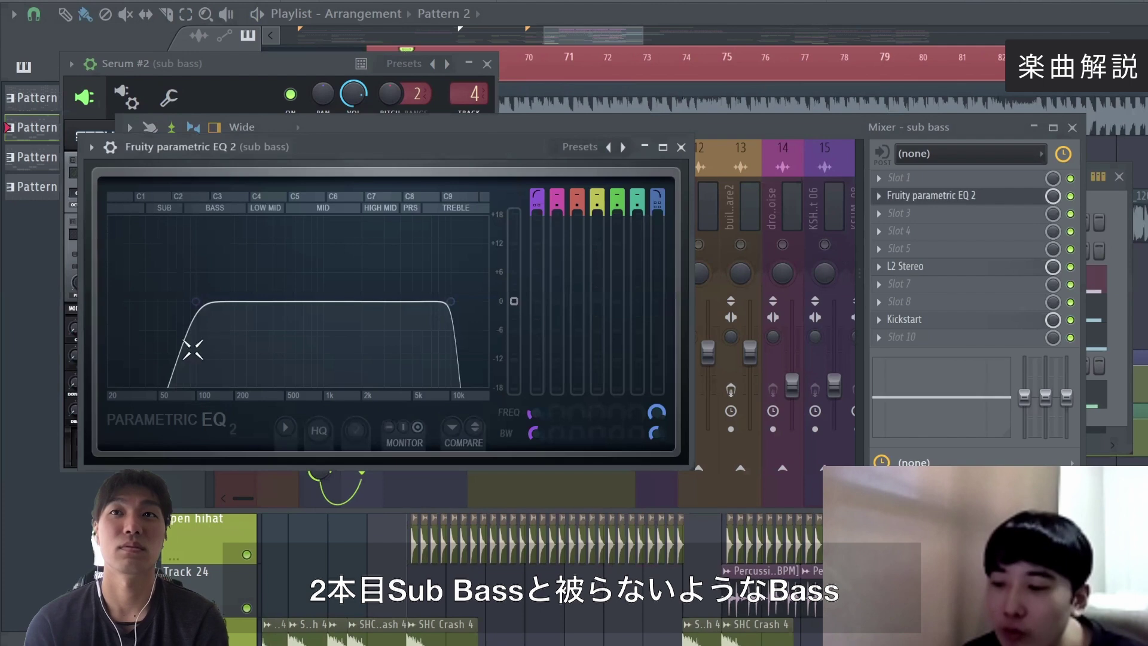
pyautogui.press('Escape')
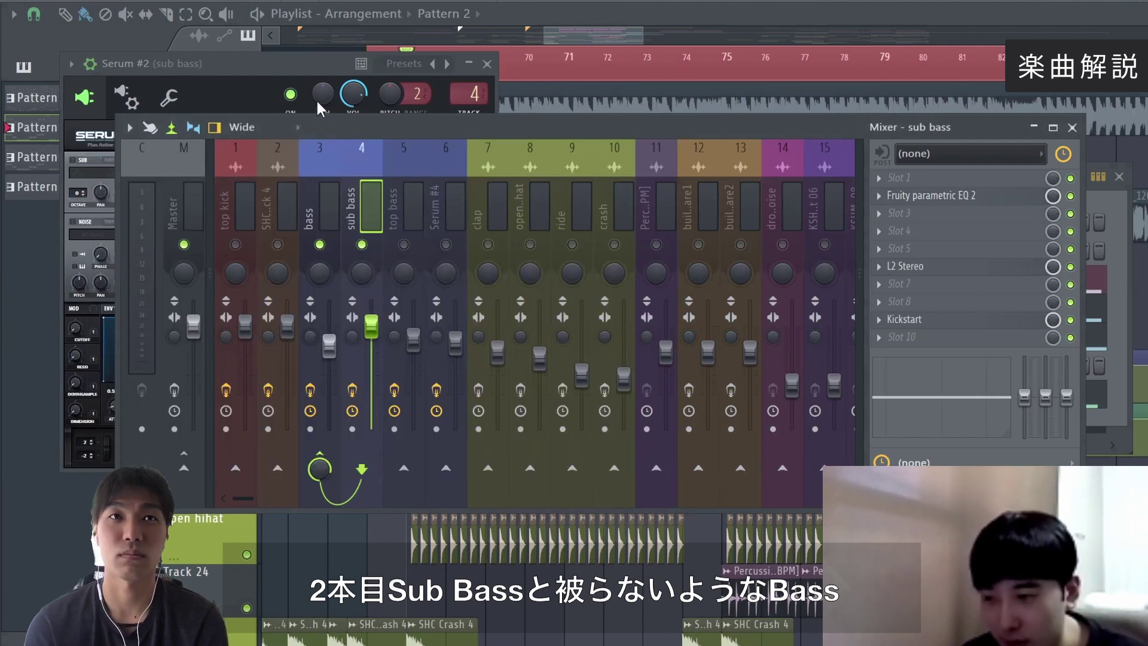
pyautogui.click(303, 95)
pyautogui.click(595, 137)
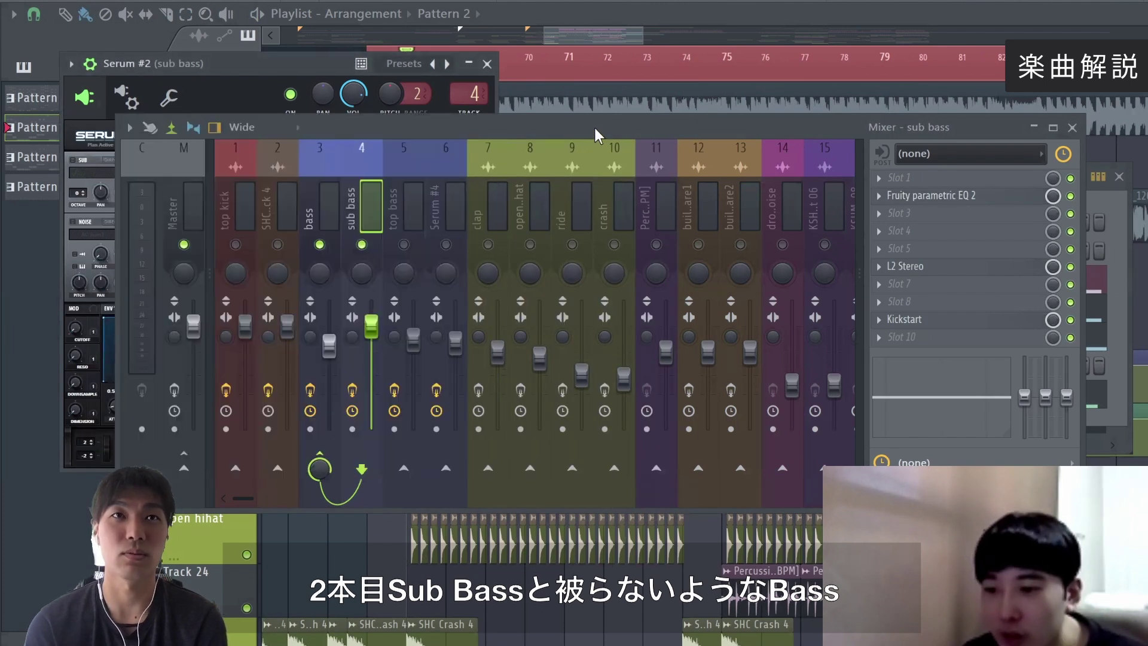
# - Unmute the Serum #4 mixer track and audition it together with the sub bass
pyautogui.click(449, 245)
pyautogui.click(446, 244)
pyautogui.press('space')
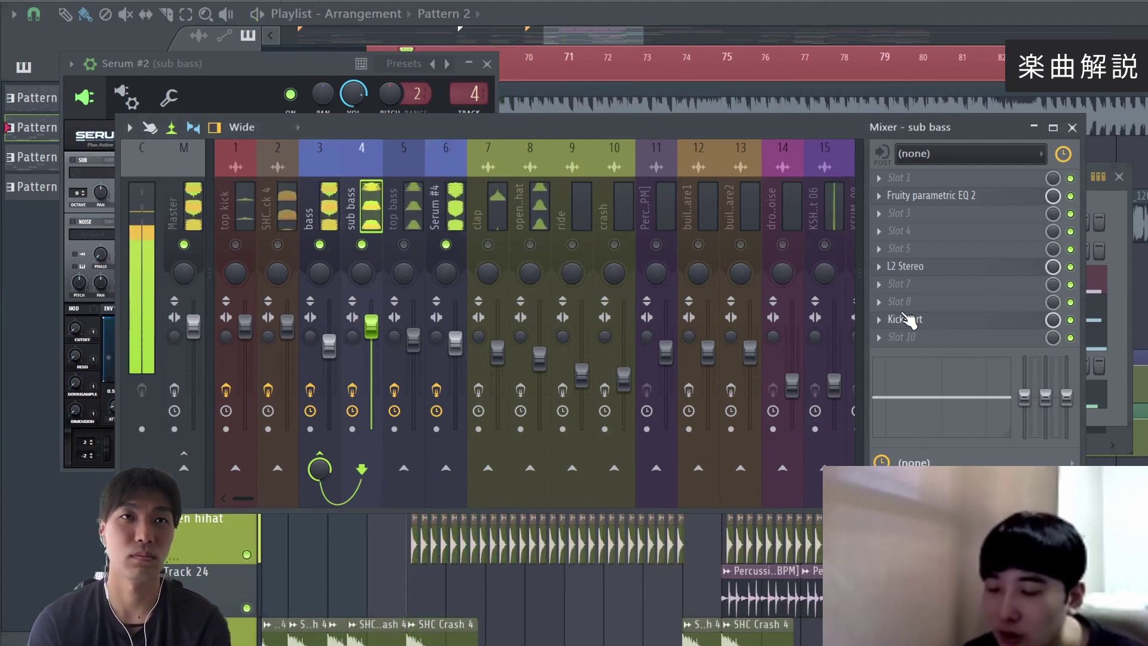
pyautogui.press('space')
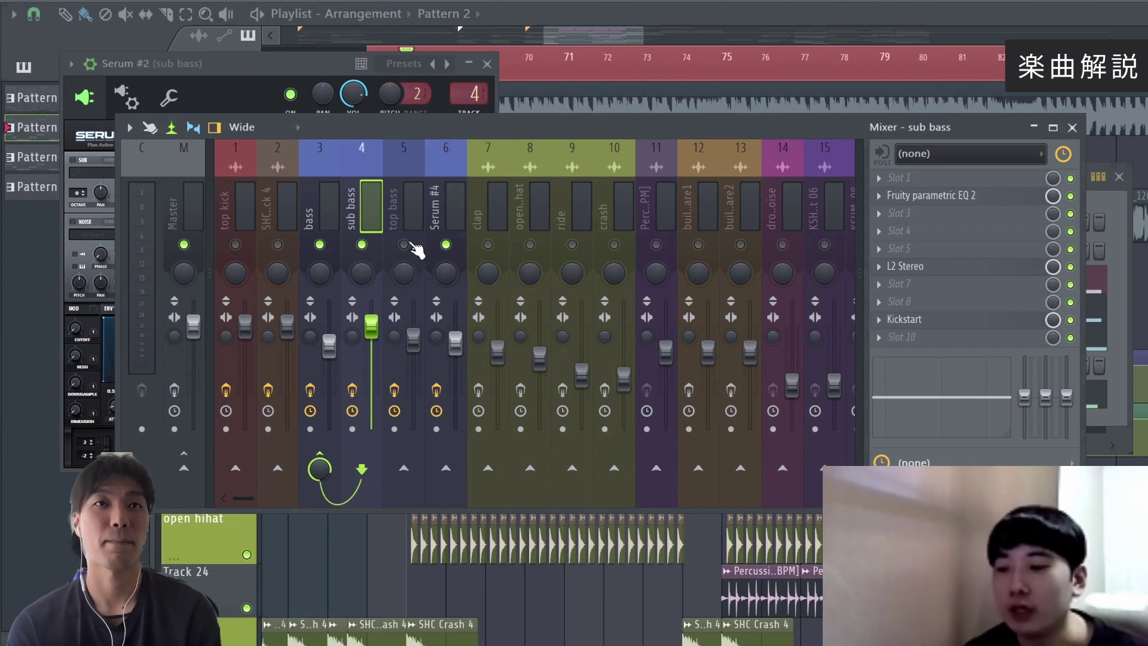
# - Return to the playlist and open the VEDM2 Bass 055 (F) sample channel used for the top bass
pyautogui.press('F5')
pyautogui.scroll(-1, 996, 291)
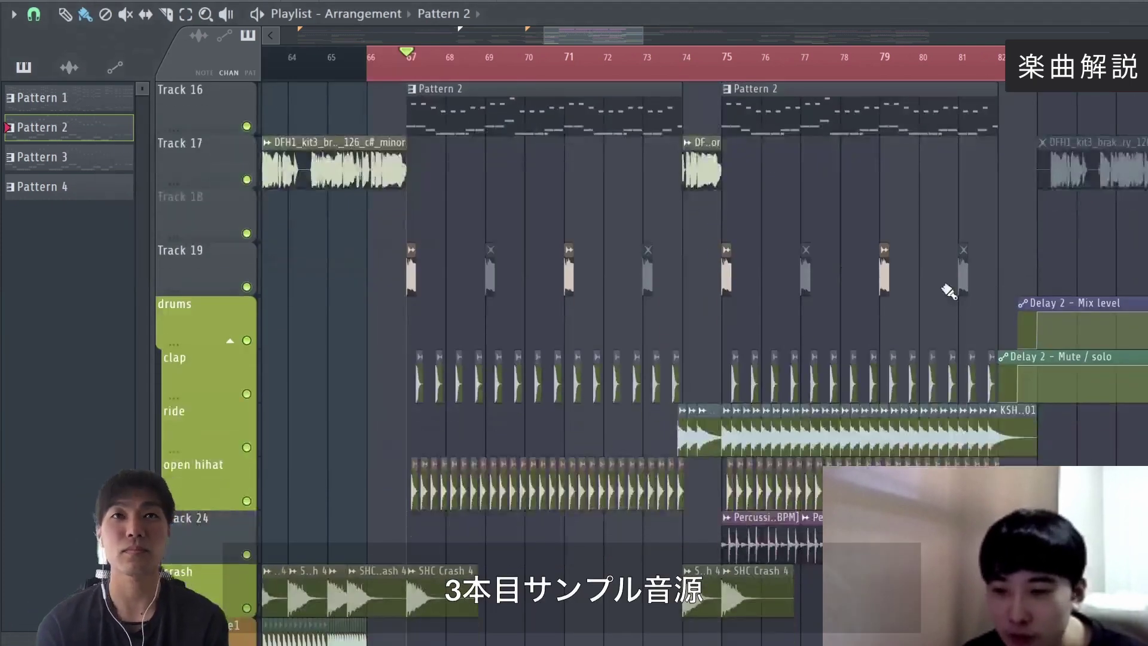
pyautogui.scroll(3, 551, 307)
pyautogui.doubleClick(571, 287)
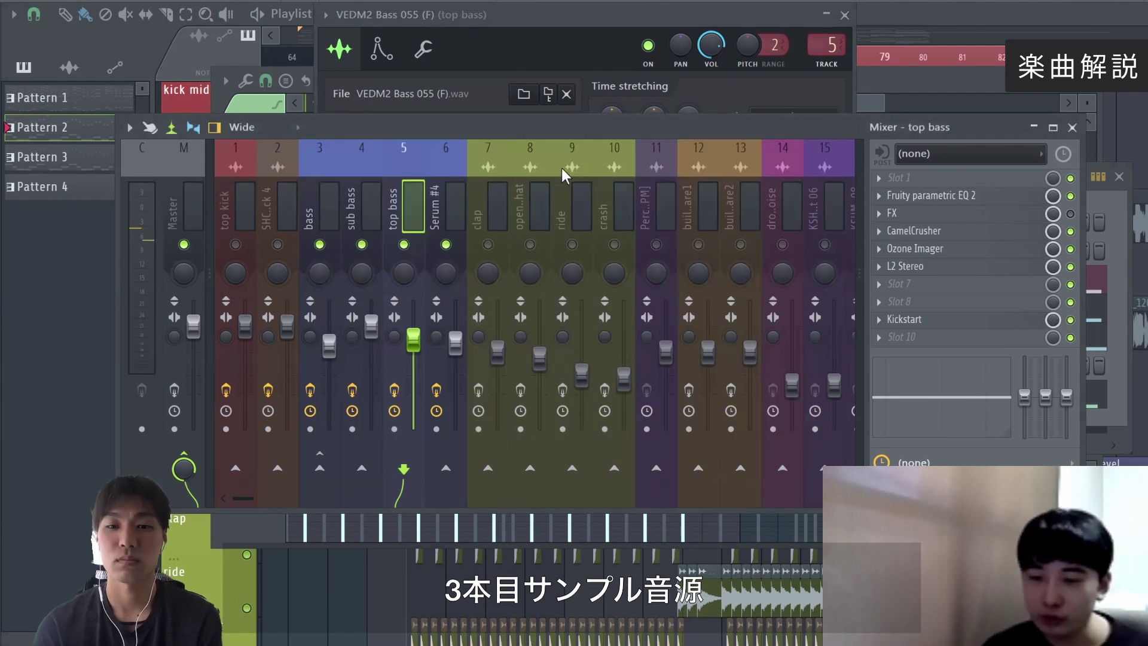
# - Examine the low cut and notch in the Fruity parametric EQ 2 on the top bass mixer track
pyautogui.click(1005, 197)
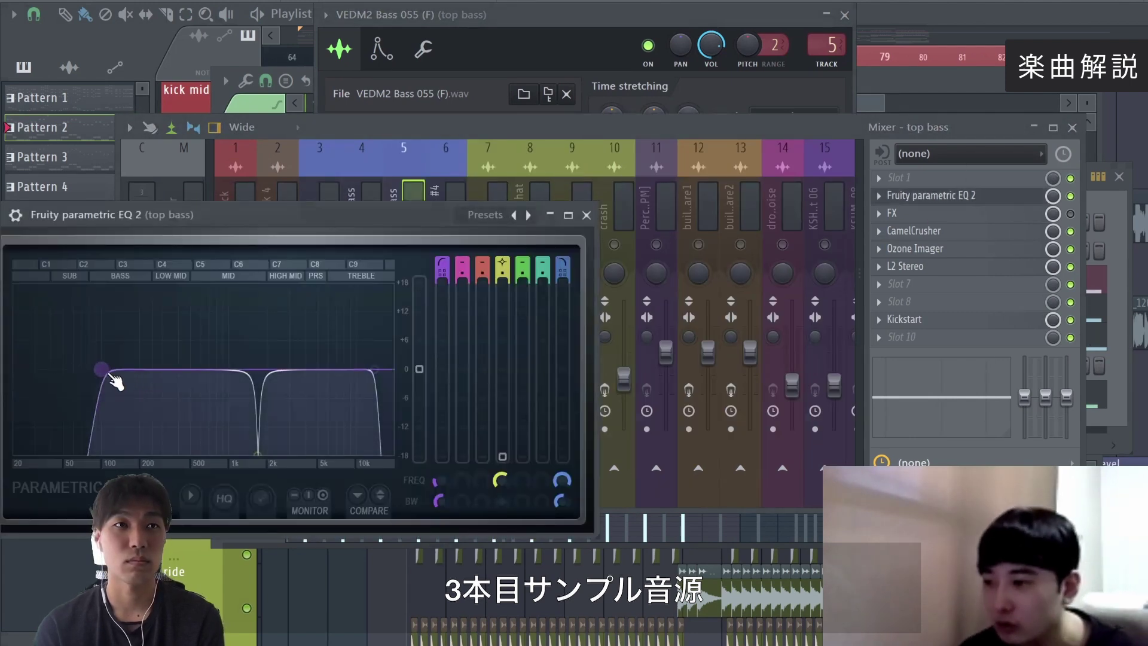
pyautogui.moveTo(444, 482); pyautogui.dragTo(444, 479)
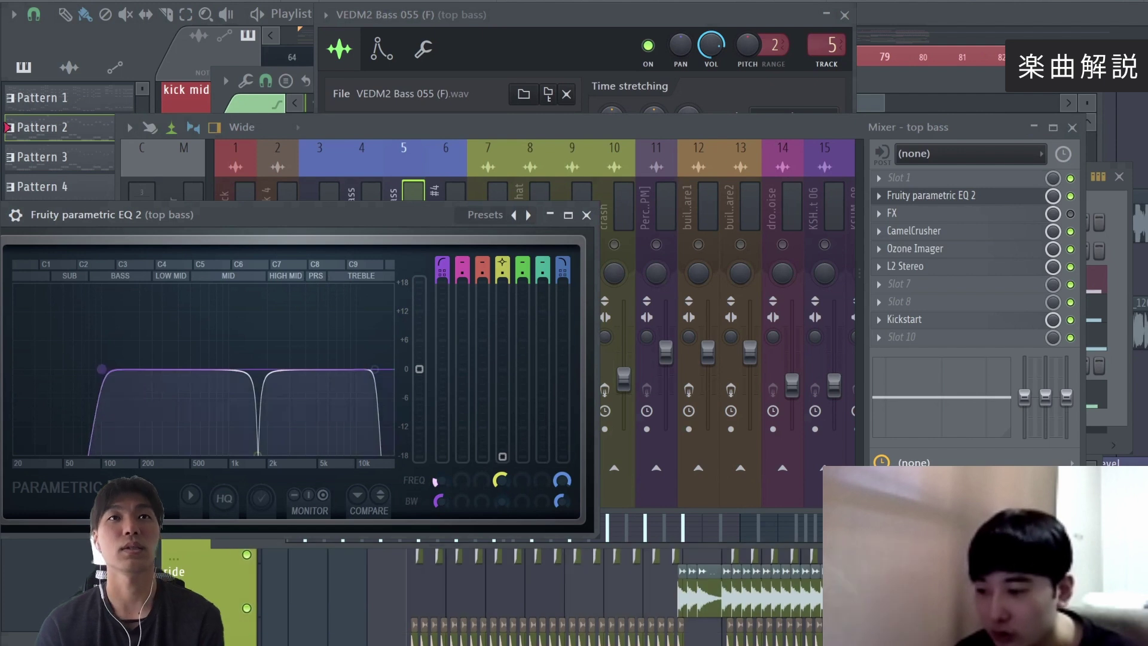
pyautogui.click(587, 215)
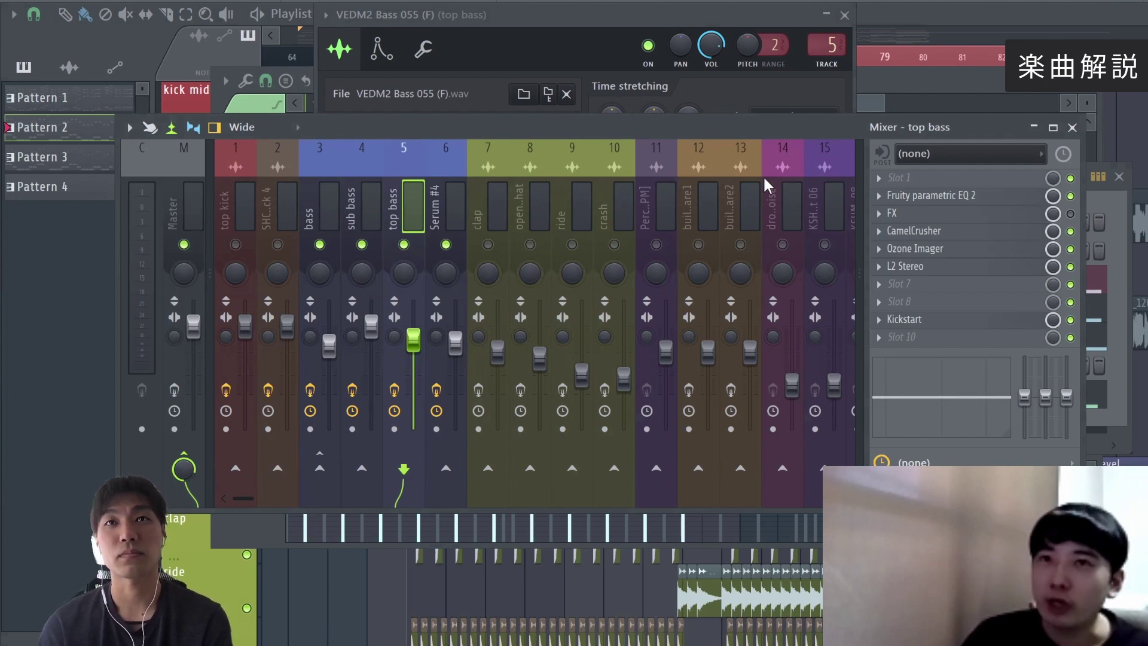
# - View the Ozone Imager width settings on the top bass and compare its effects with those of the sub bass track
pyautogui.click(1017, 254)
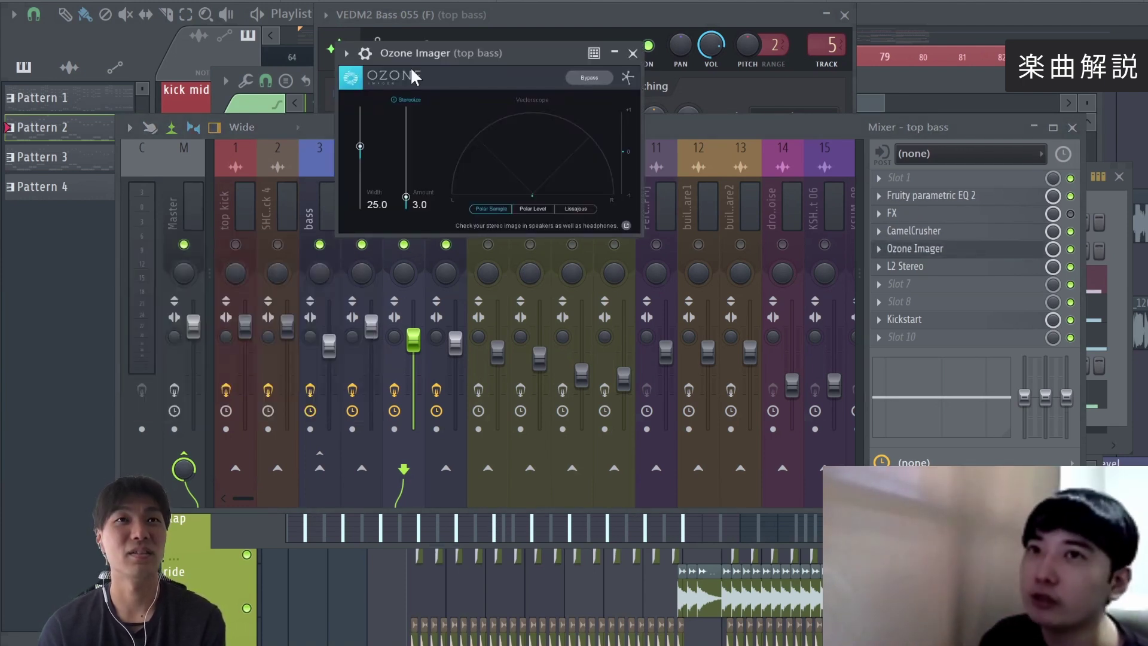
pyautogui.click(361, 257)
pyautogui.click(440, 207)
pyautogui.click(363, 217)
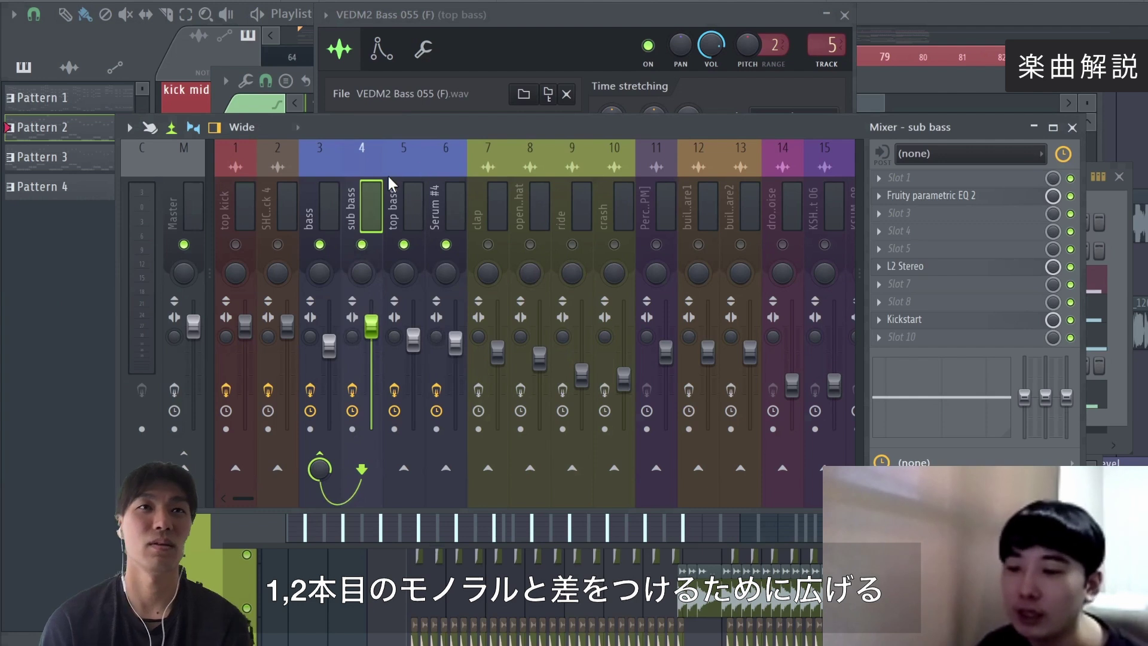
pyautogui.click(394, 209)
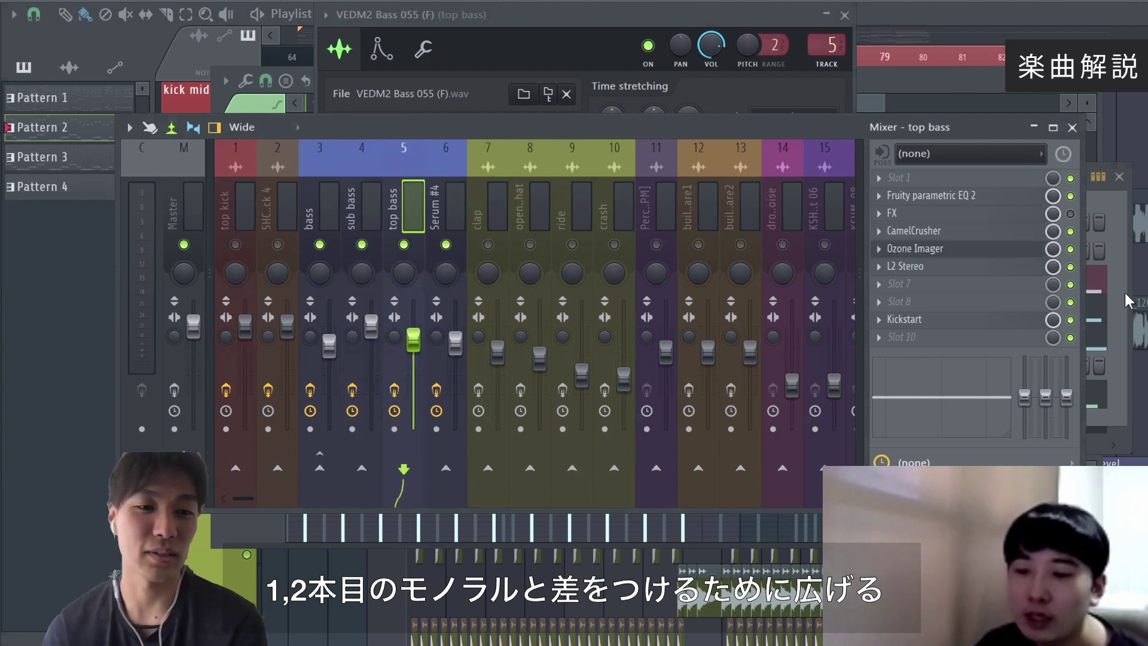
# - Reopen the top bass Ozone Imager, play the song to watch the stereo image, and close the VEDM2 Bass 055 (F) window
pyautogui.click(981, 262)
pyautogui.click(981, 248)
pyautogui.click(981, 249)
pyautogui.moveTo(660, 275); pyautogui.dragTo(312, 98)
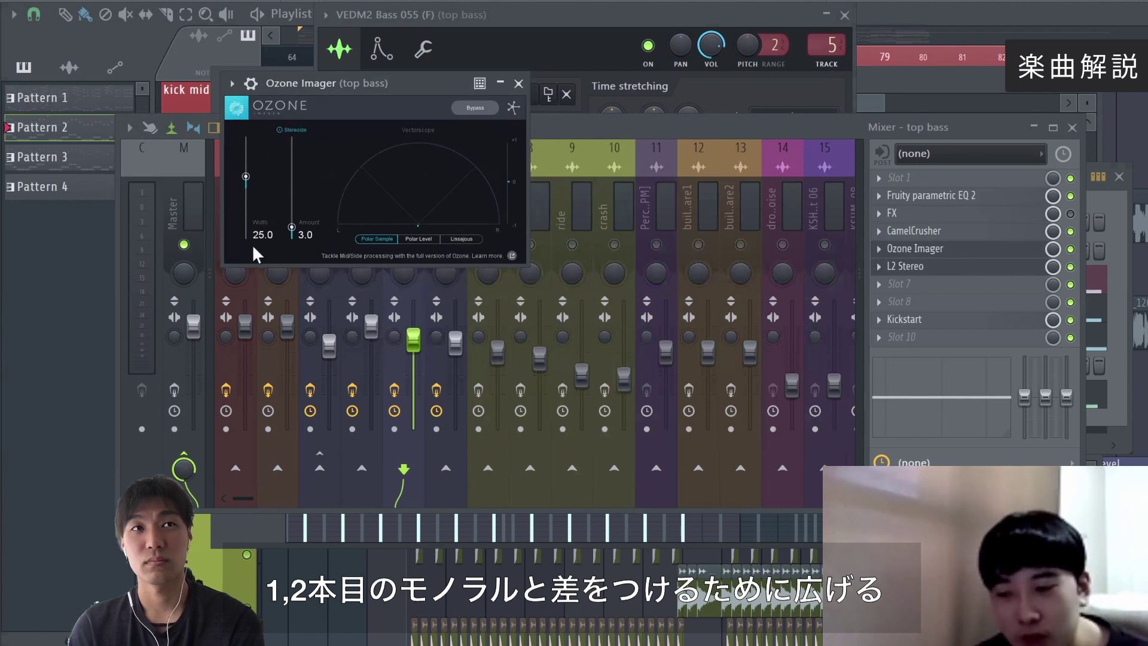
pyautogui.press('space')
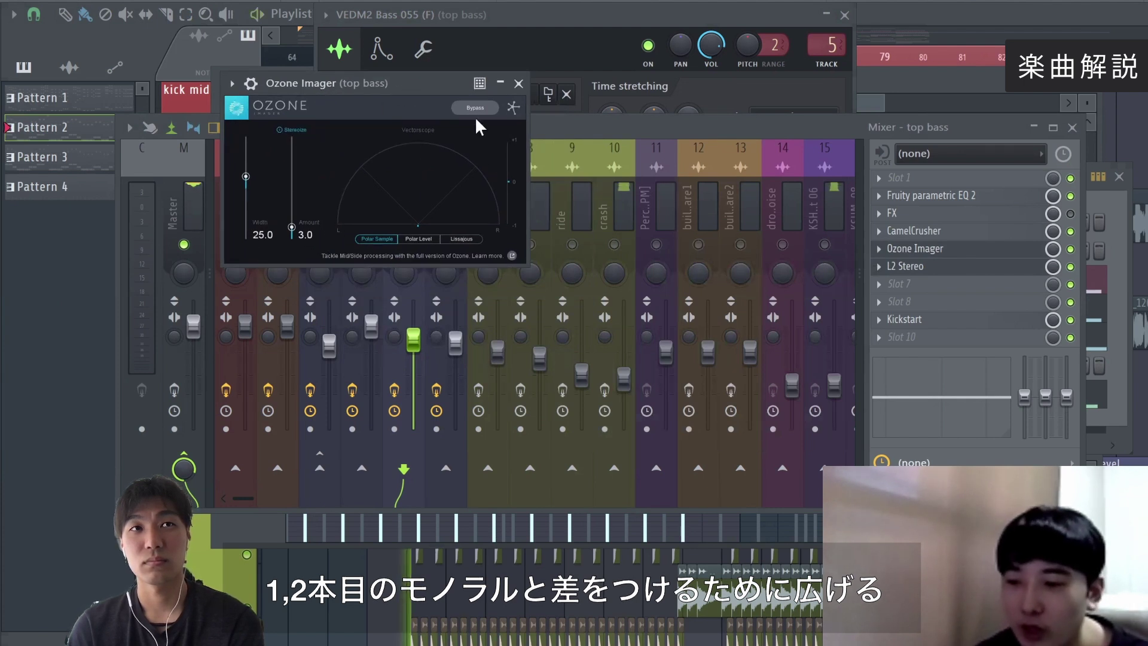
pyautogui.click(616, 115)
pyautogui.click(844, 14)
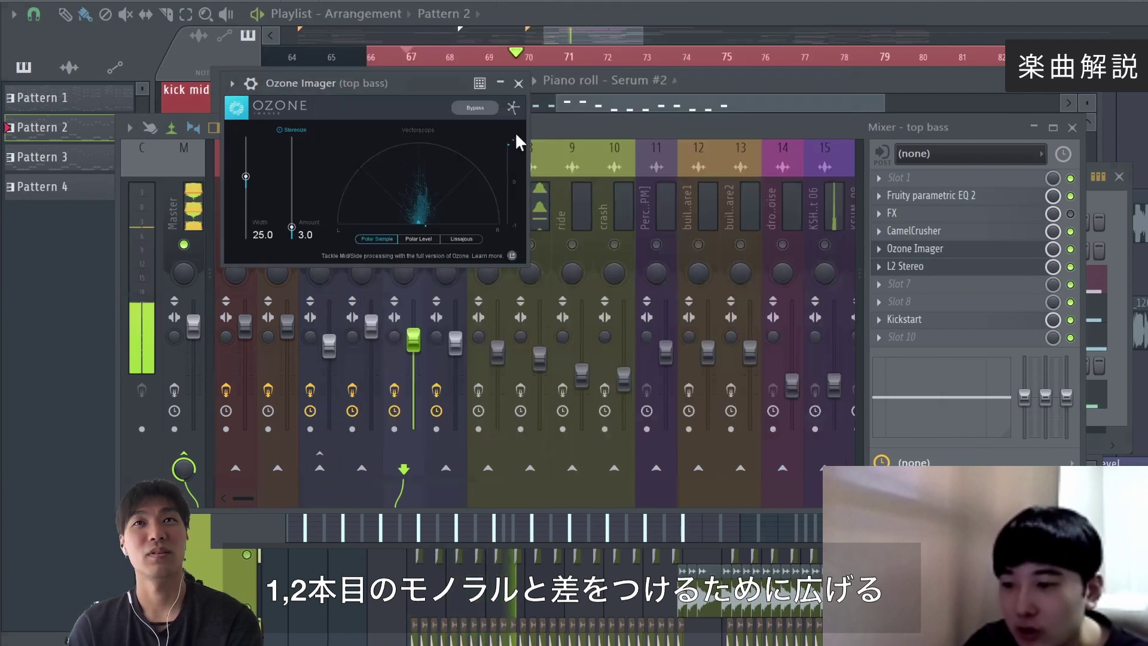
# - Mute the sub bass and Serum #4 mixer tracks during playback to audition the top bass alone
pyautogui.click(600, 123)
pyautogui.click(362, 245)
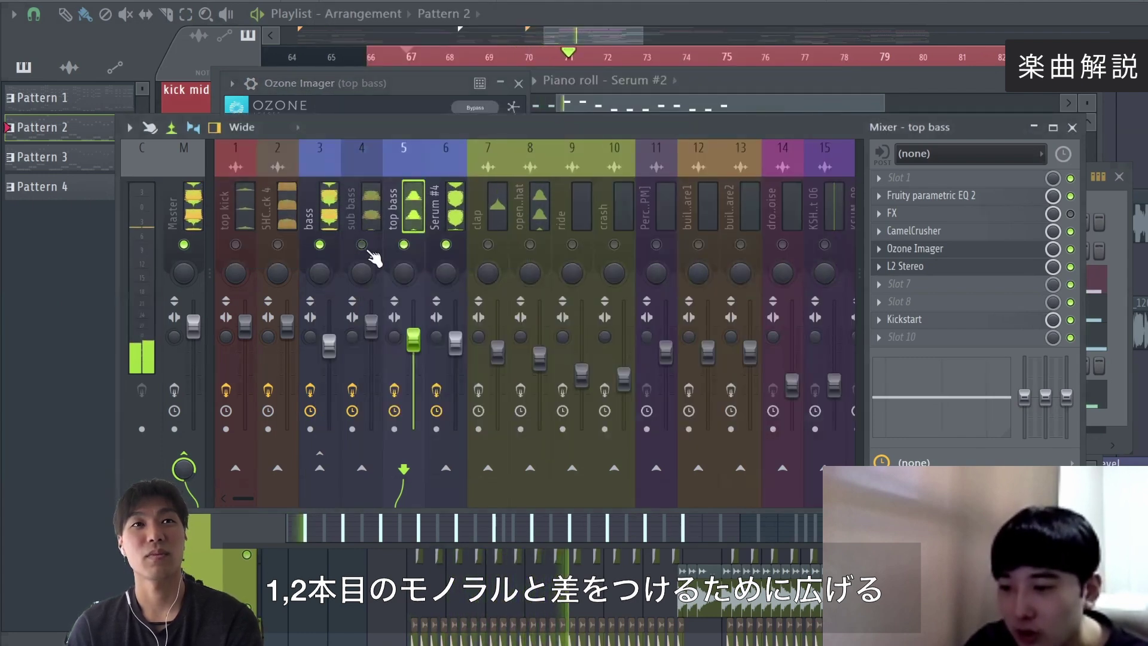
pyautogui.click(446, 245)
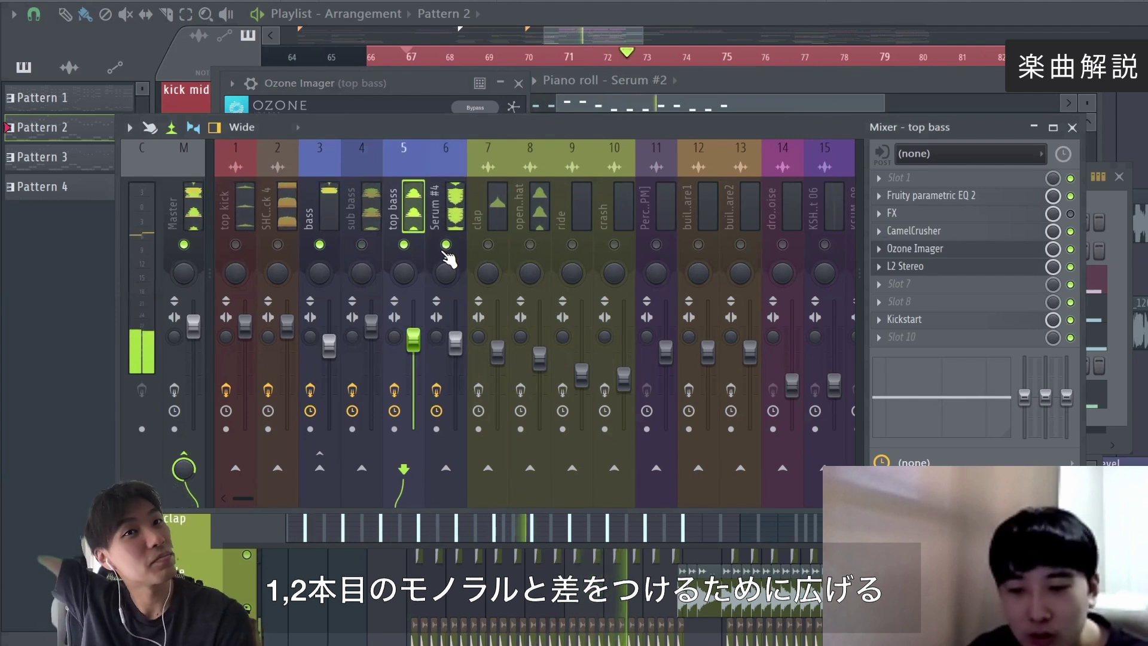
pyautogui.press('space')
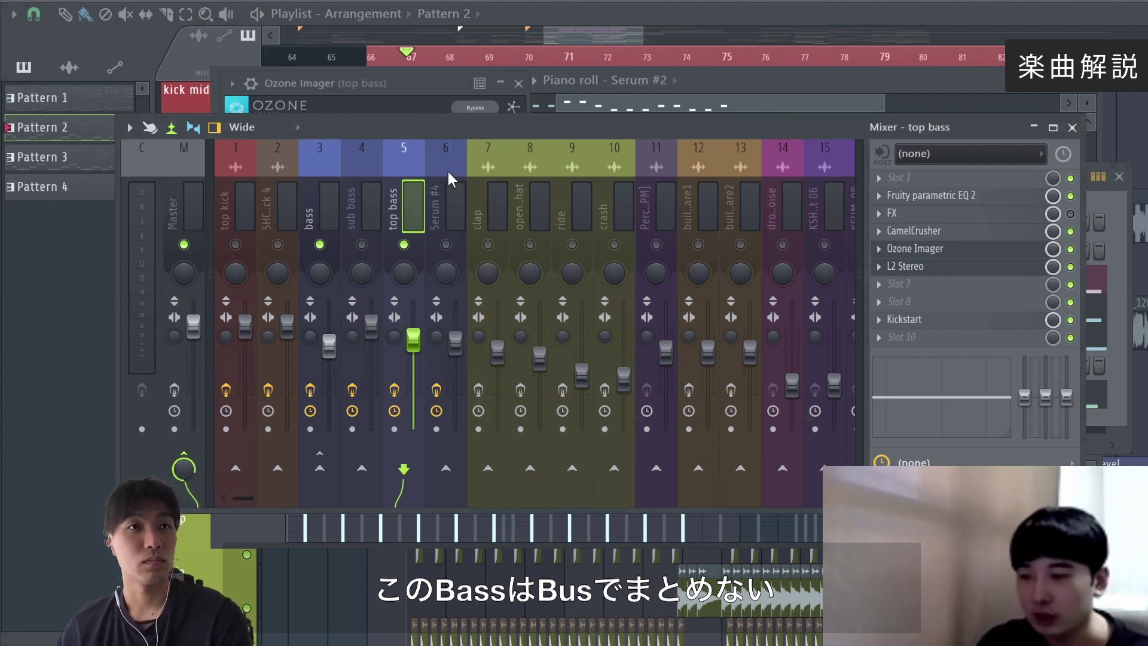
# - Move the Serum #4 mixer track ahead of the top bass and unmute both Serum #4 and the sub bass
pyautogui.click(454, 209)
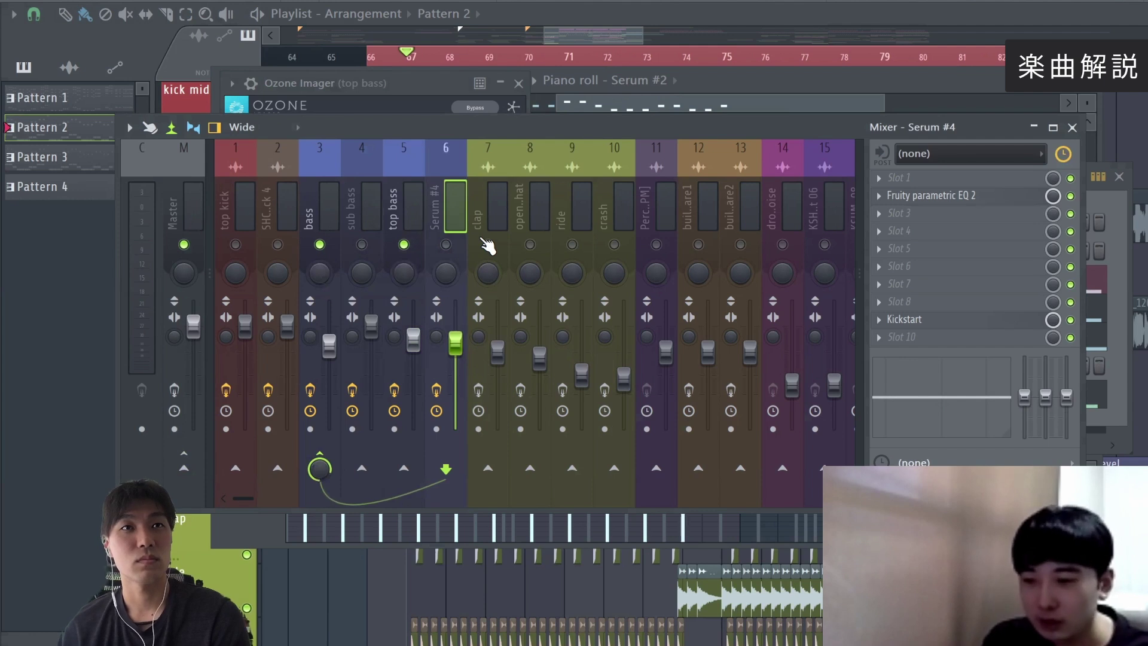
pyautogui.hotkey('alt', 'Left')
pyautogui.click(403, 244)
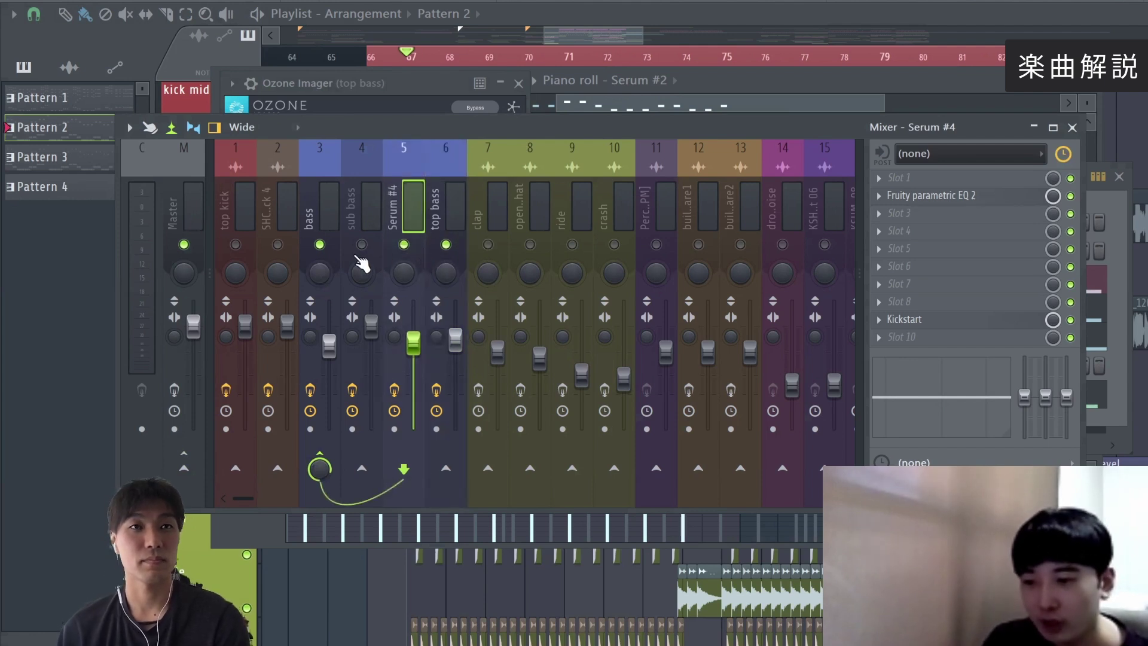
pyautogui.click(362, 245)
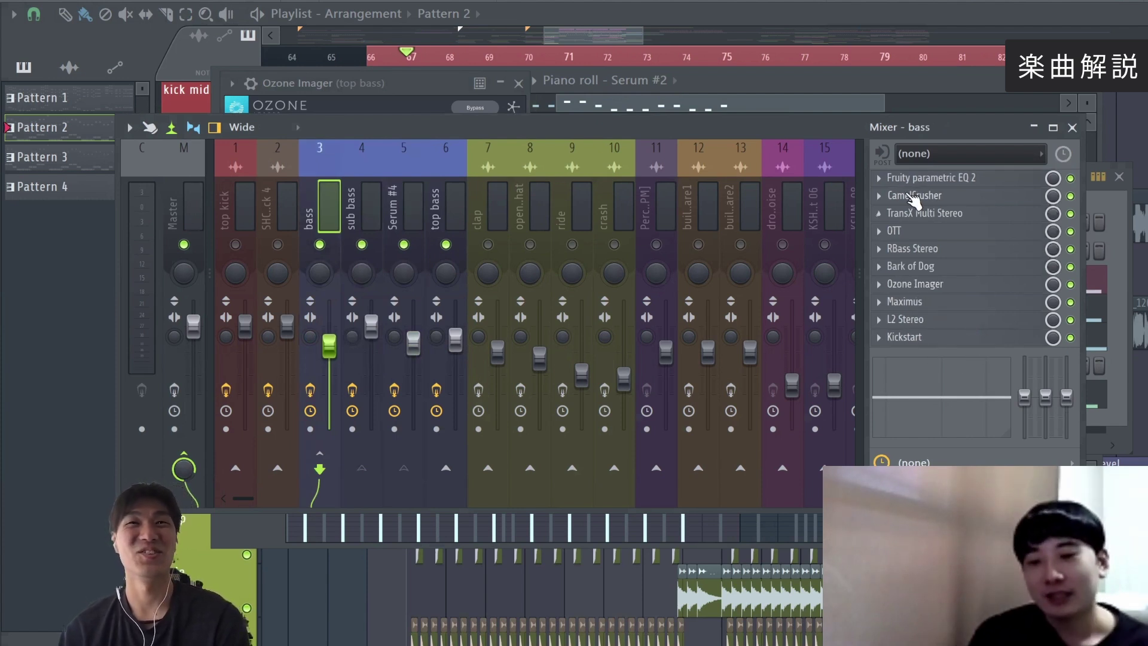
# - Check the RBass Stereo settings on the bass mixer track and open its Bark of Dog plugin
pyautogui.click(979, 265)
pyautogui.click(980, 268)
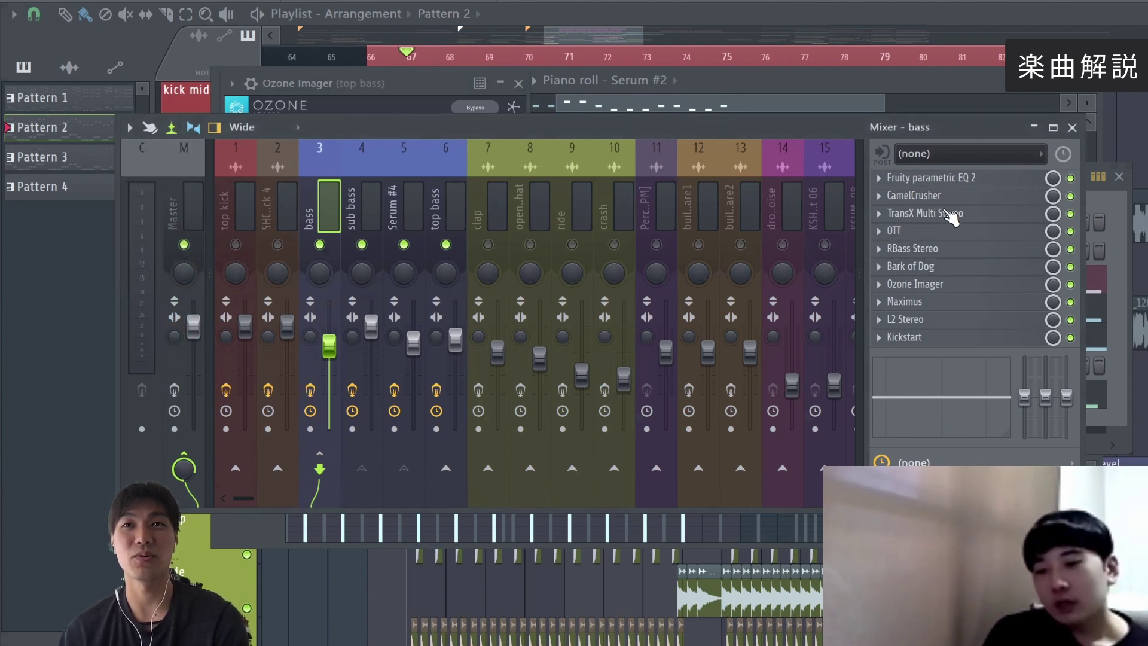
pyautogui.click(984, 250)
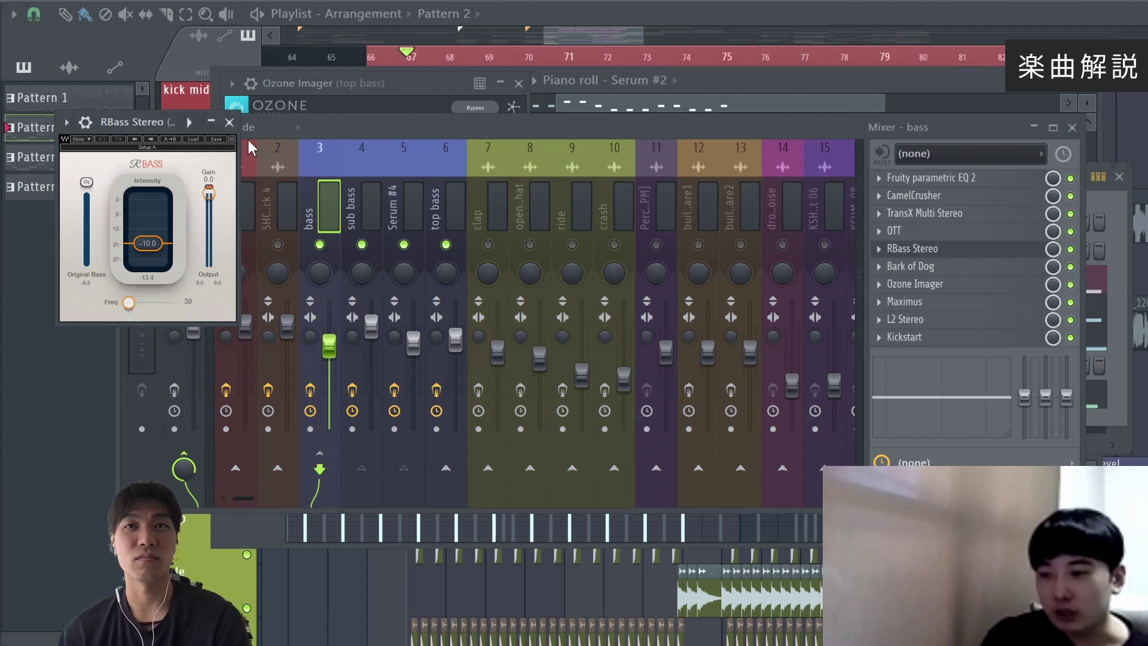
pyautogui.click(229, 122)
pyautogui.click(975, 269)
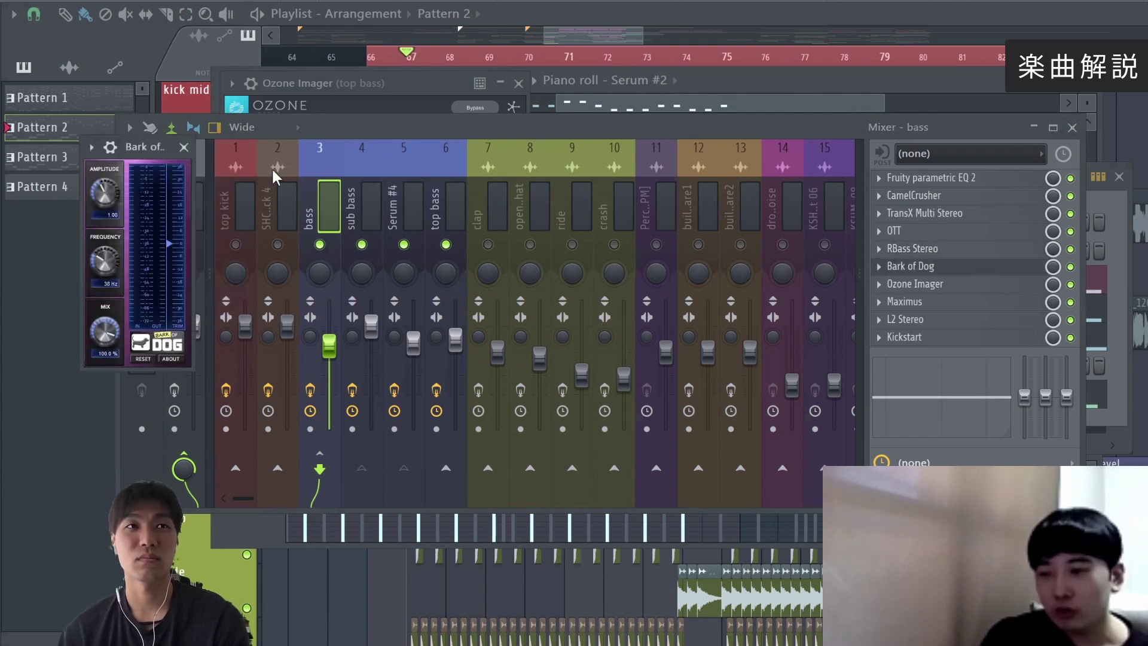
pyautogui.moveTo(143, 149); pyautogui.dragTo(362, 80)
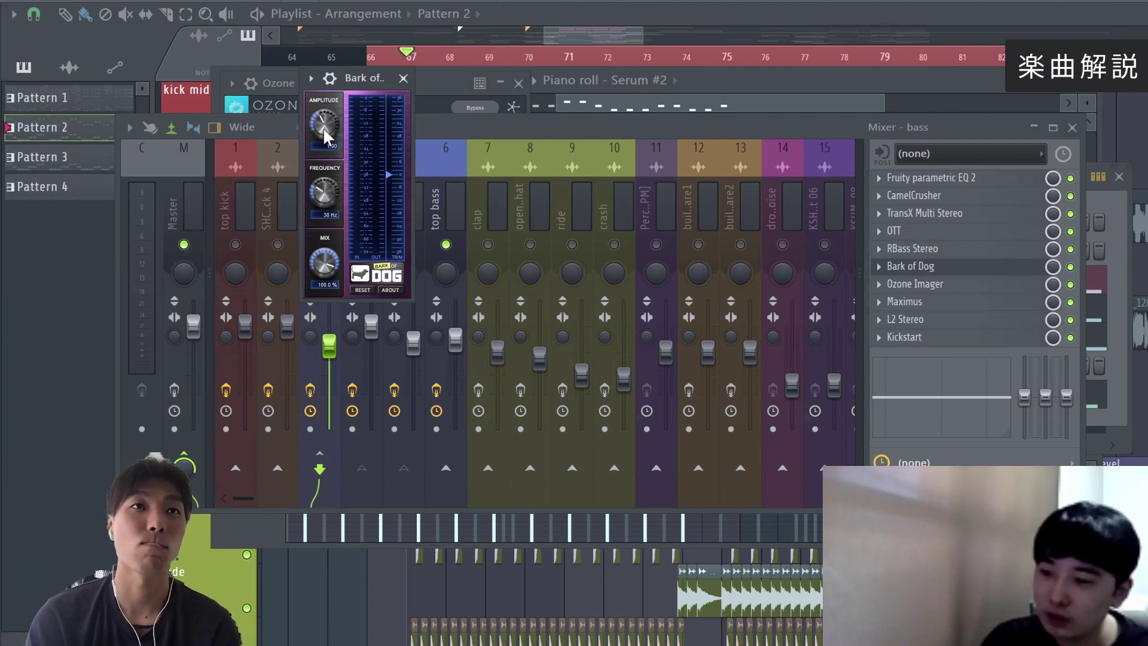
# - Set the amplitude of Bark of Dog on the bass mixer track to 1 and close the plugin
pyautogui.moveTo(325, 135); pyautogui.dragTo(329, 188)
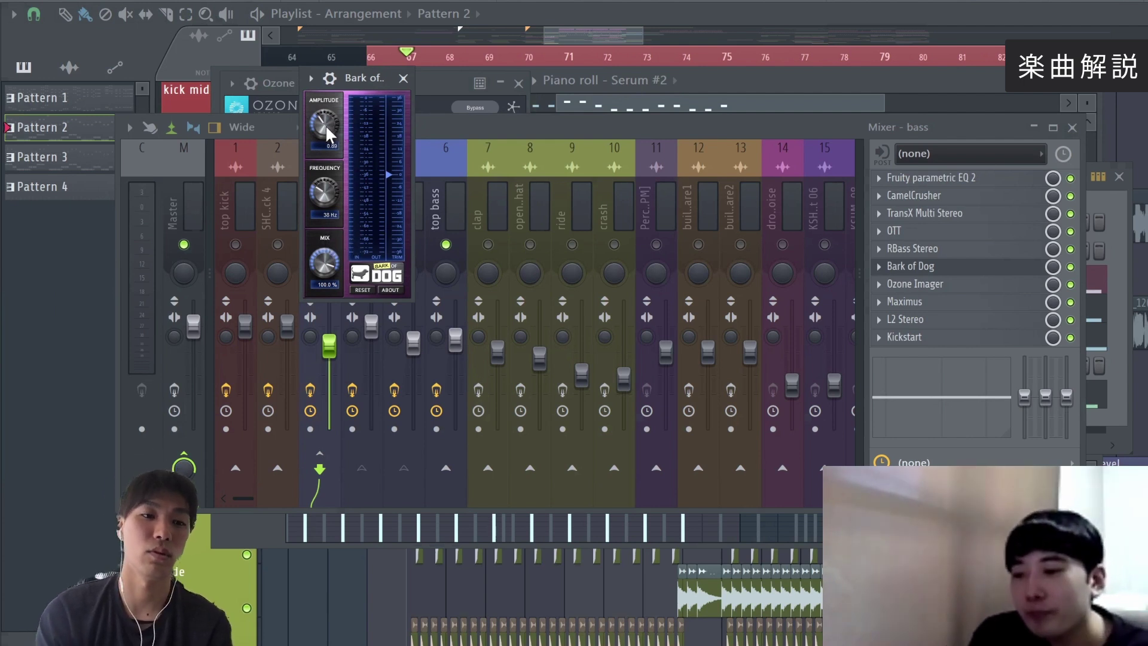
pyautogui.click(330, 146)
pyautogui.write('1')
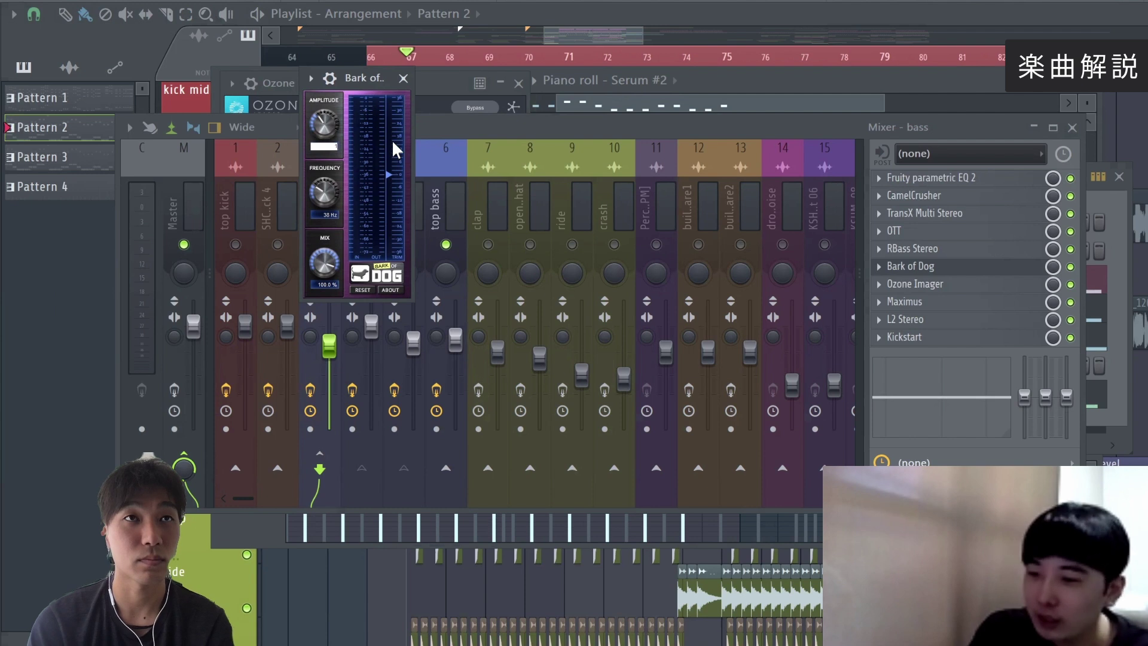
pyautogui.press('Return')
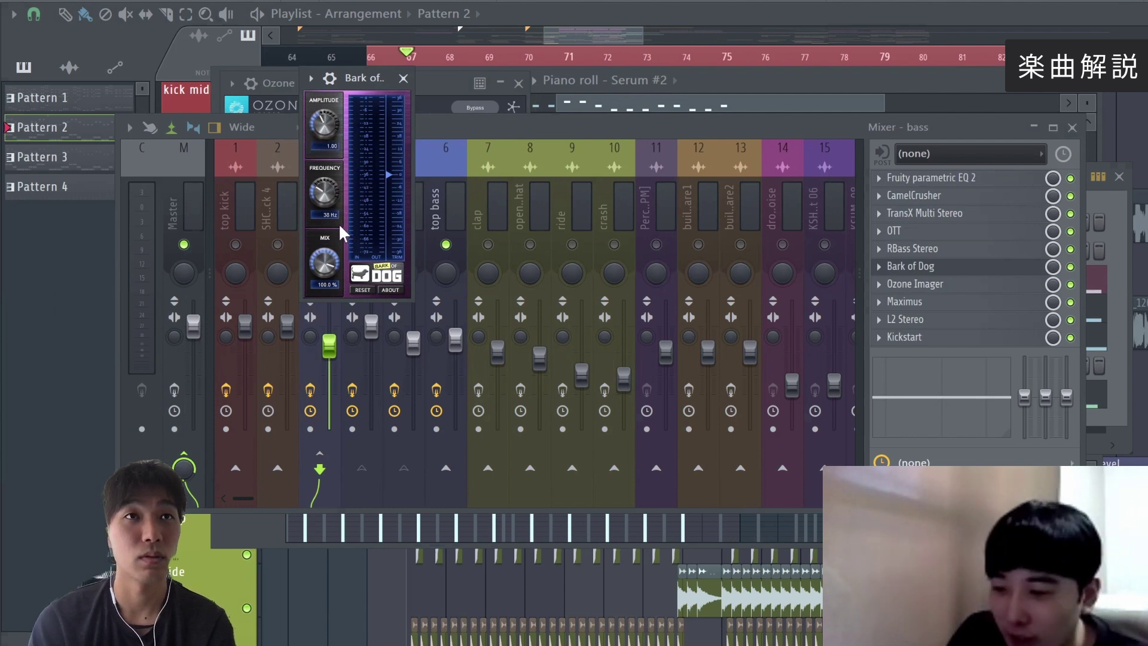
pyautogui.click(404, 78)
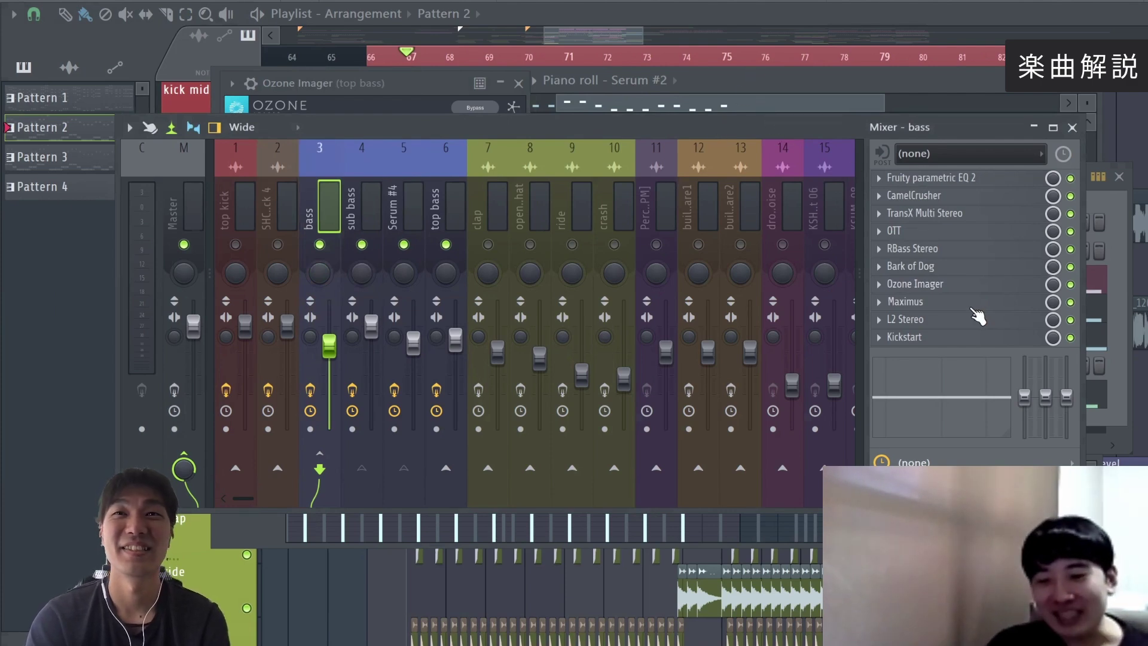
# - Check the width and stereoize settings of Ozone Imager on the bass track, close it, and open Maximus
pyautogui.click(966, 285)
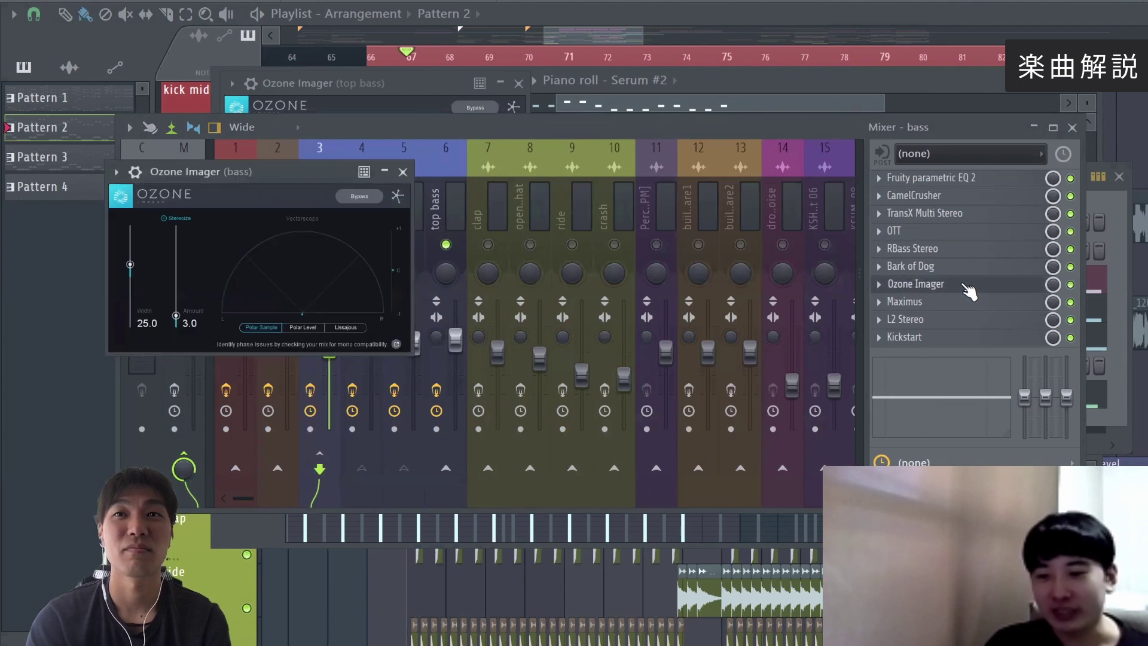
pyautogui.click(402, 172)
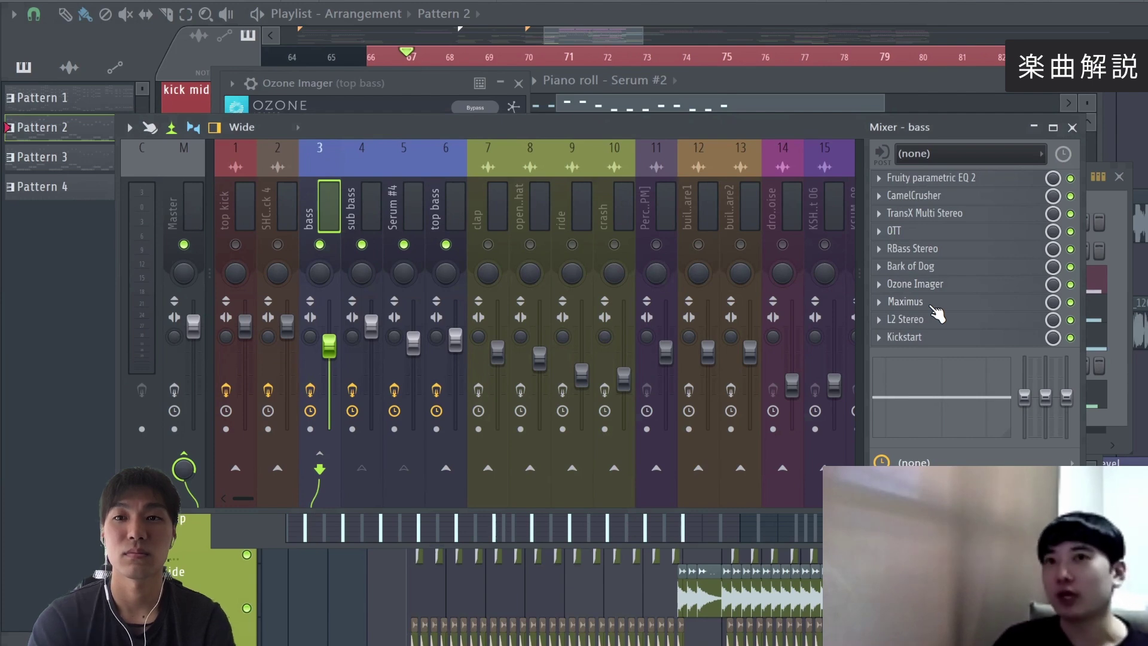
pyautogui.click(909, 302)
pyautogui.moveTo(452, 97); pyautogui.dragTo(273, 62)
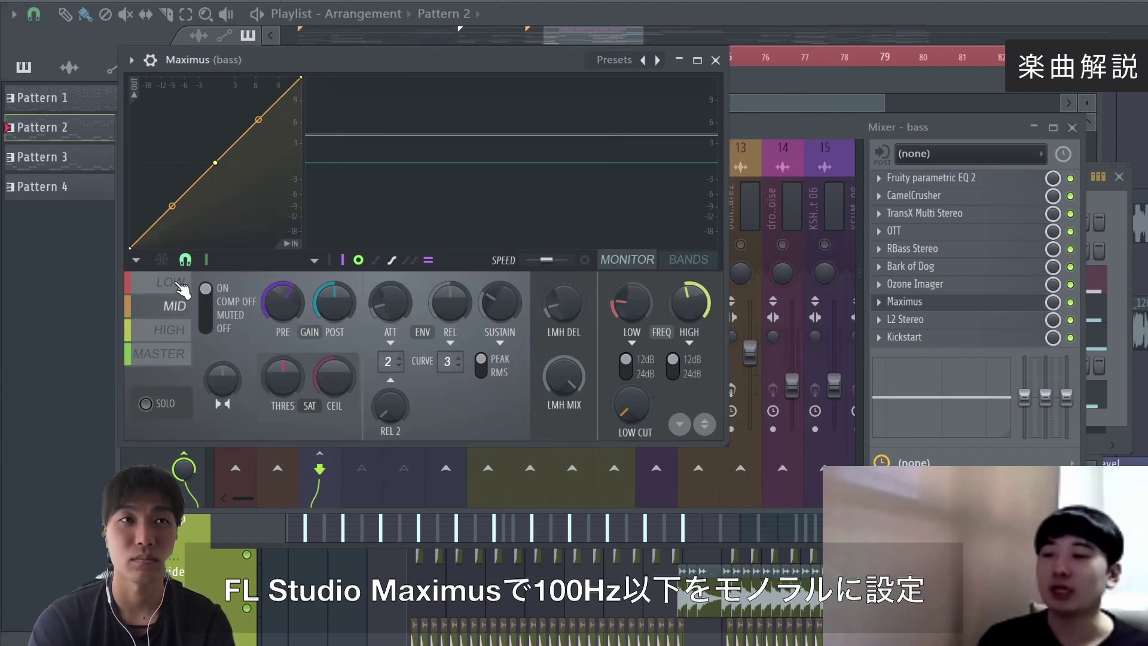
# - Review the Low, Mid and High band settings and the low crossover frequency in the bass Maximus
pyautogui.click(177, 332)
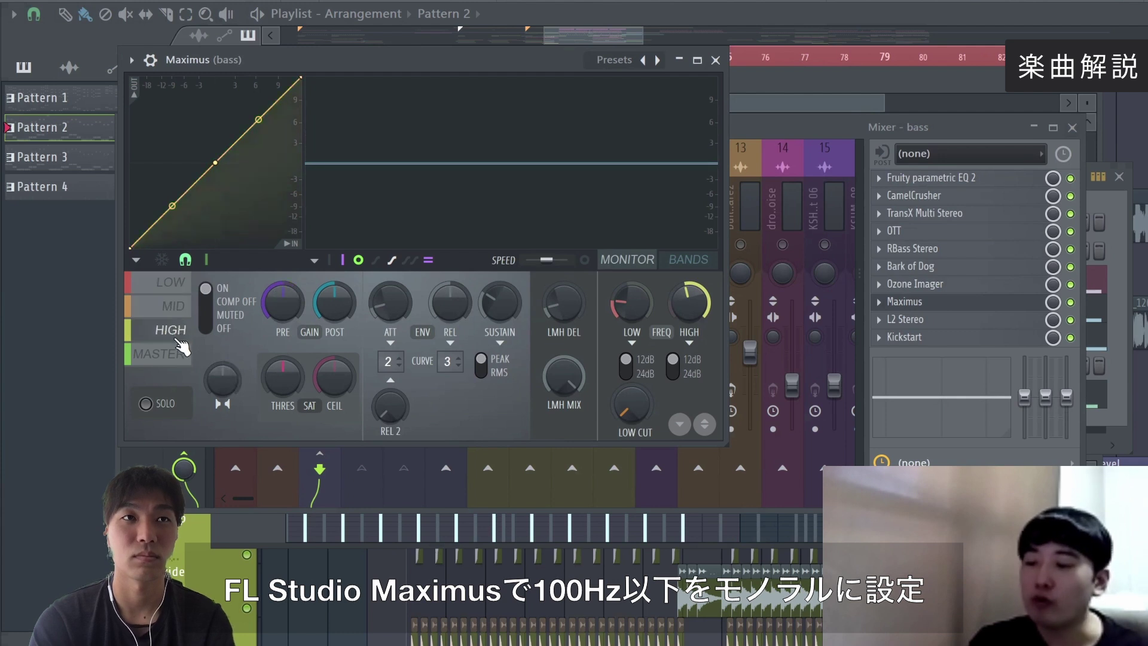
pyautogui.click(179, 284)
pyautogui.moveTo(631, 296); pyautogui.dragTo(631, 308)
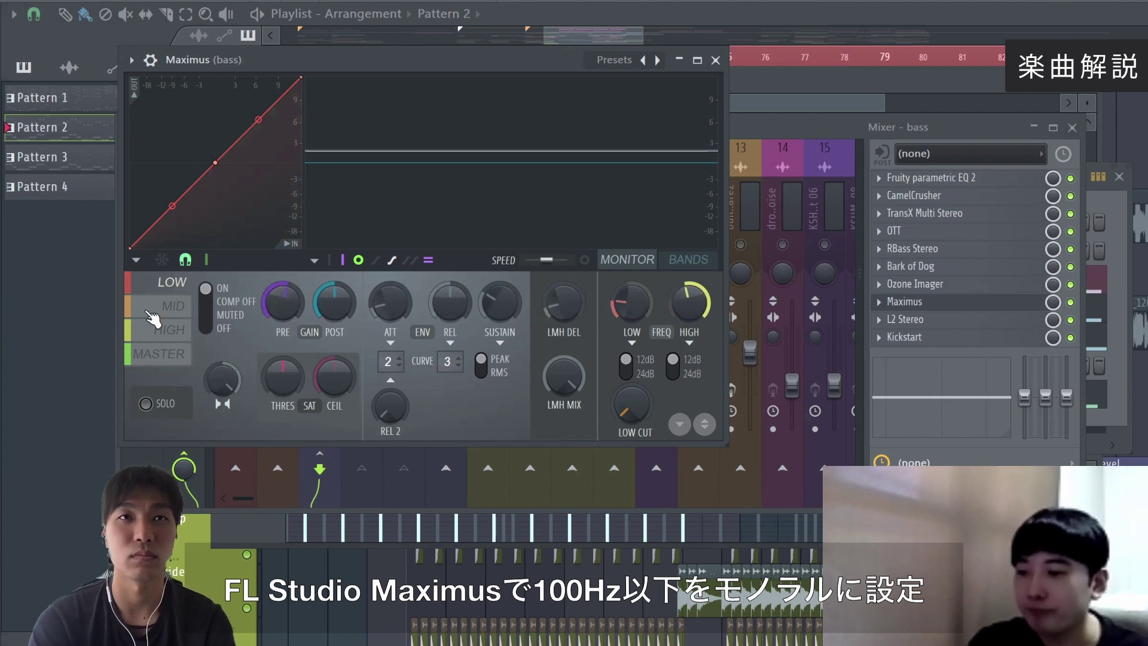
pyautogui.click(172, 307)
pyautogui.click(176, 331)
pyautogui.click(174, 307)
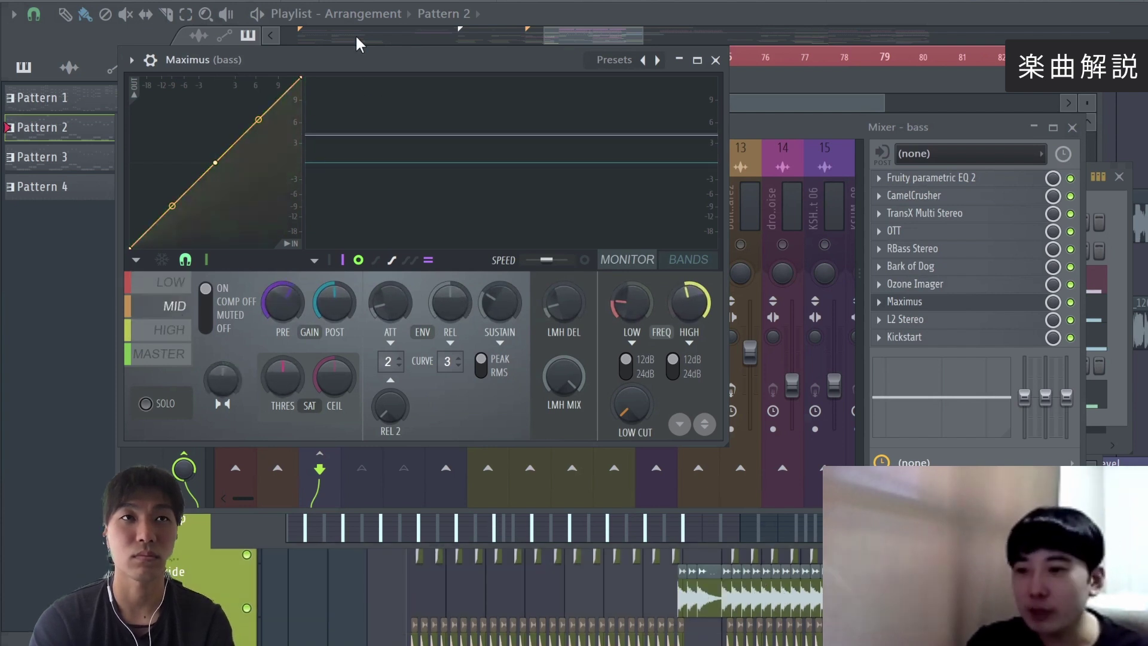
# - Play the song and compare the waveforms of the Low, Mid and High bands in Maximus
pyautogui.press('space')
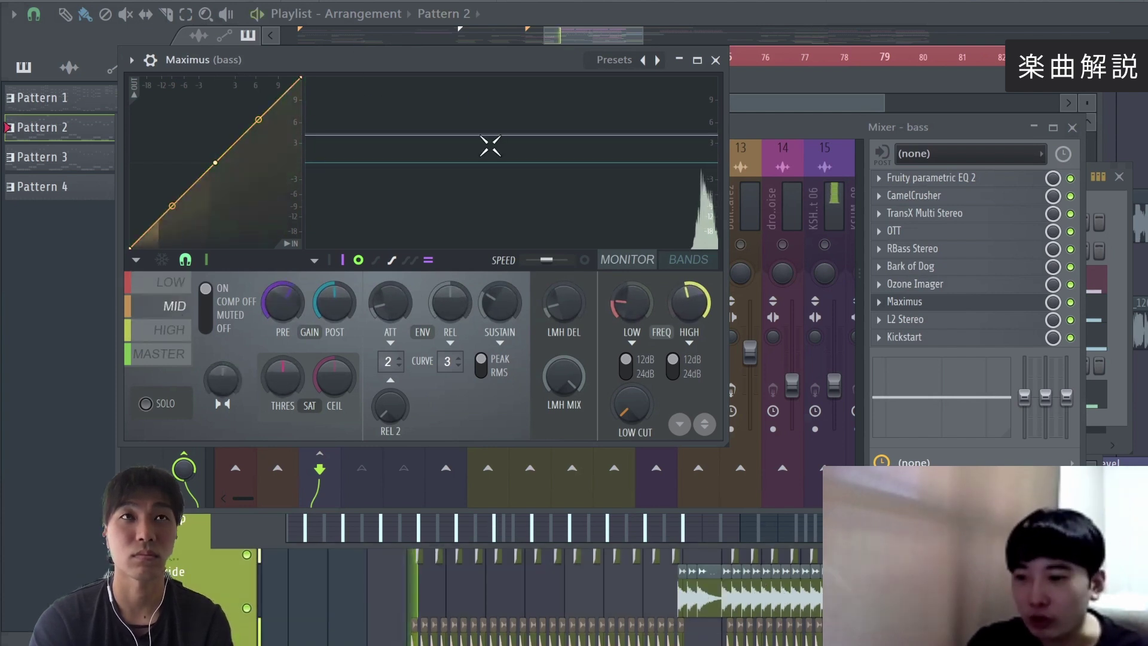
pyautogui.click(172, 282)
pyautogui.click(173, 306)
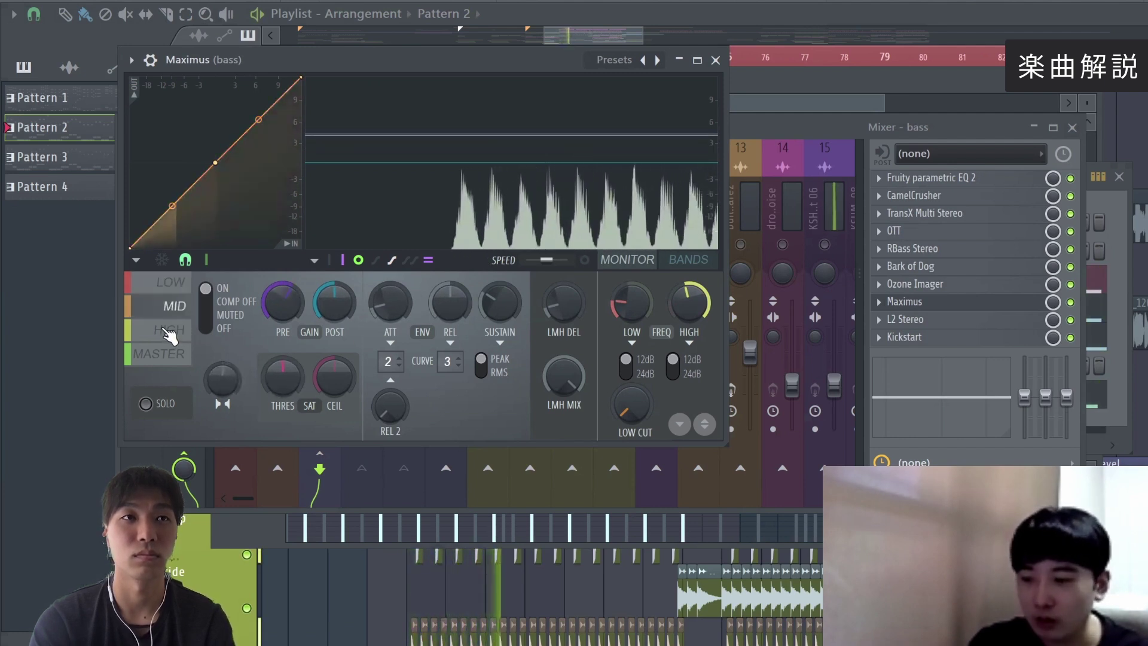
pyautogui.click(175, 330)
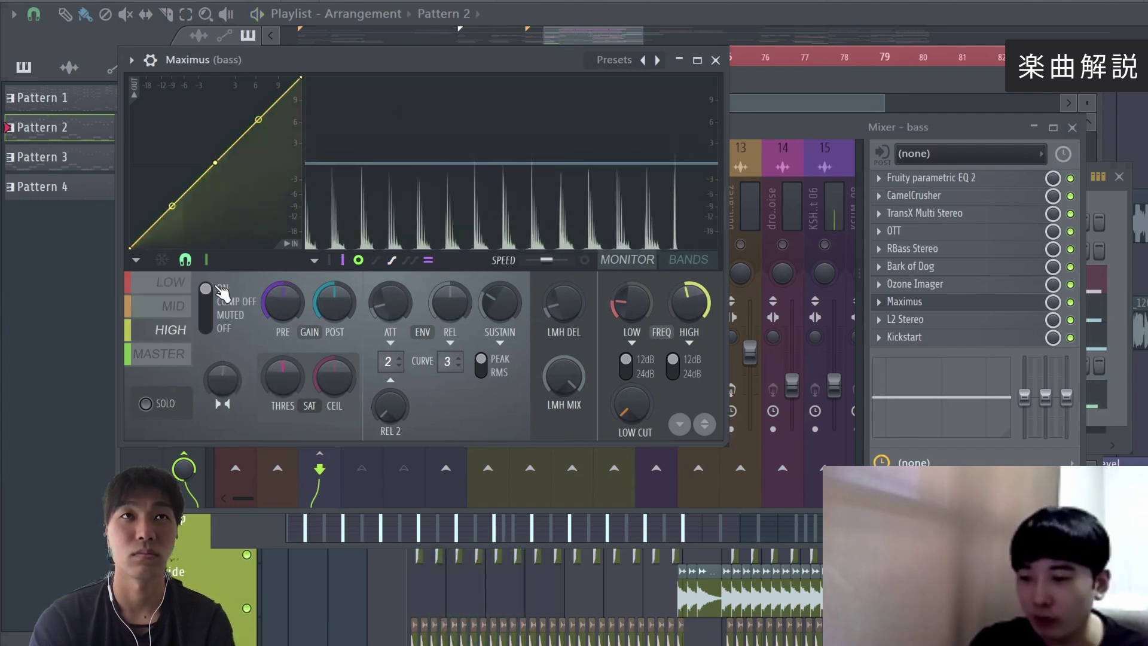
pyautogui.click(174, 307)
pyautogui.click(172, 283)
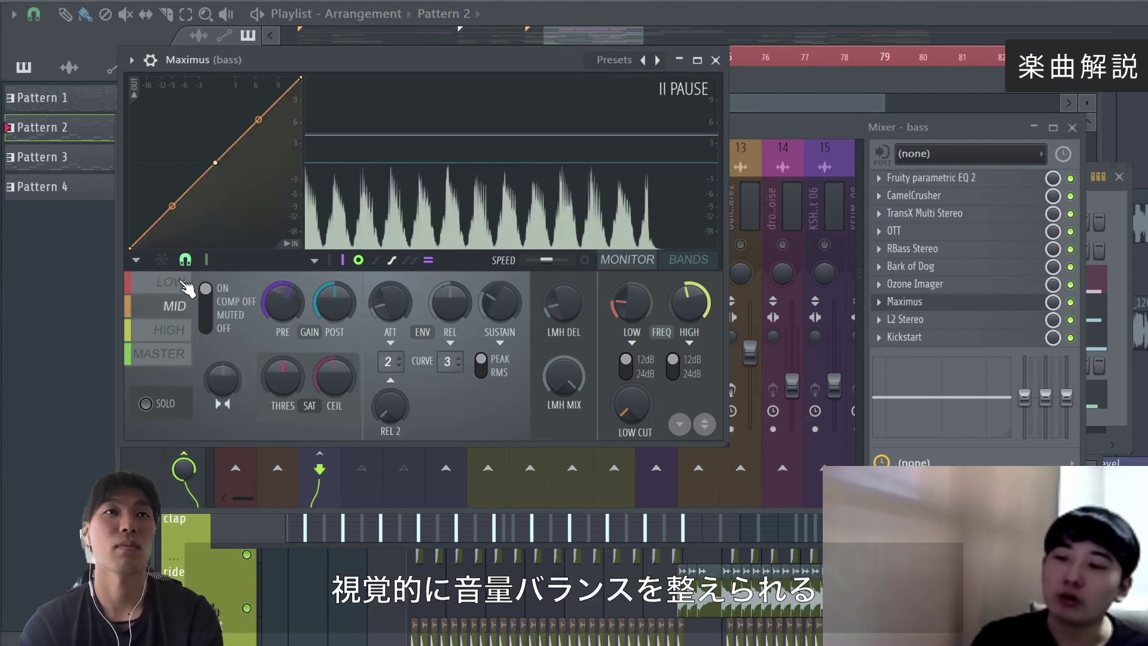
# - Go through the Low, Mid and High bands in Maximus, checking each band's pre gain and the High band's saturation threshold
pyautogui.moveTo(274, 302); pyautogui.dragTo(274, 302)
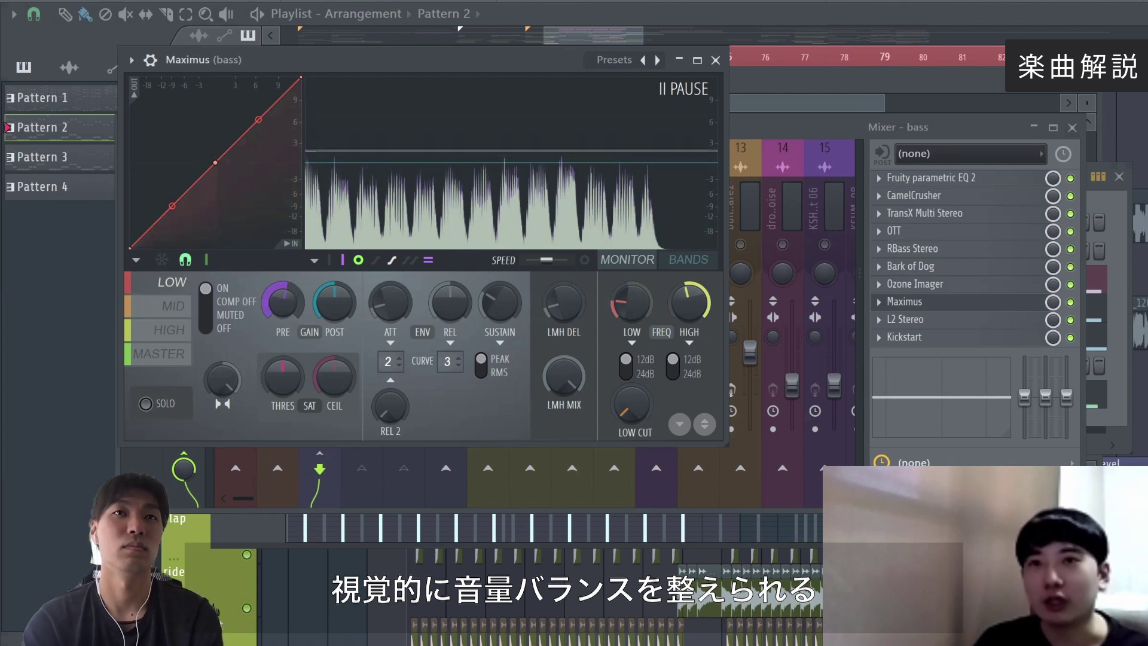
pyautogui.click(177, 310)
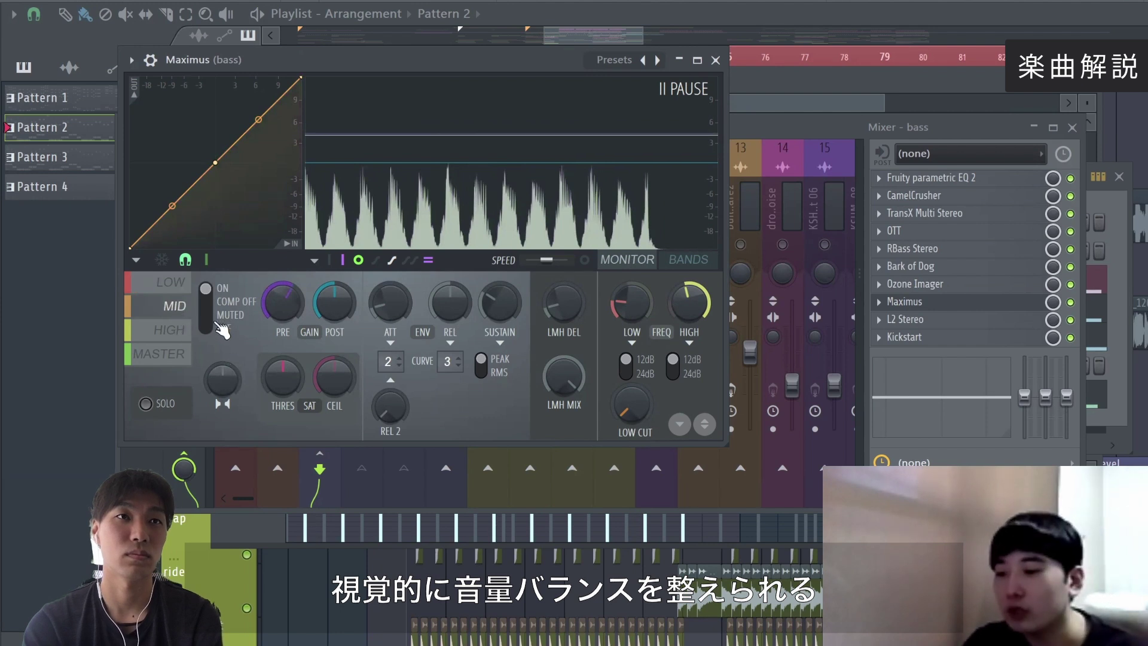
pyautogui.click(175, 332)
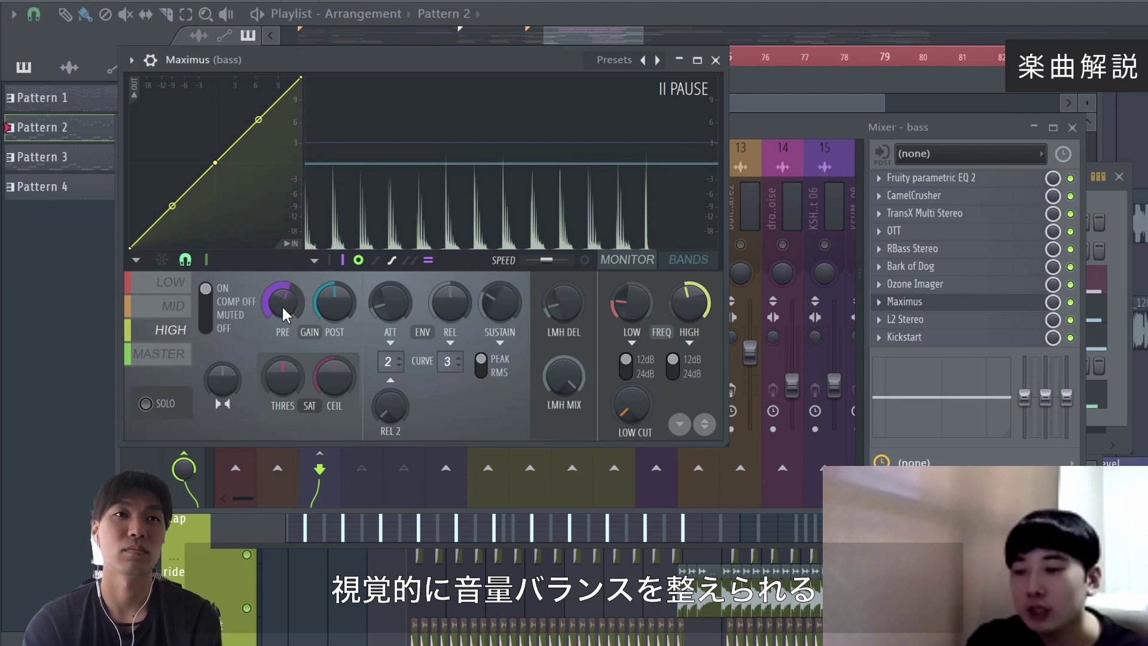
pyautogui.rightClick(281, 372)
pyautogui.click(275, 375)
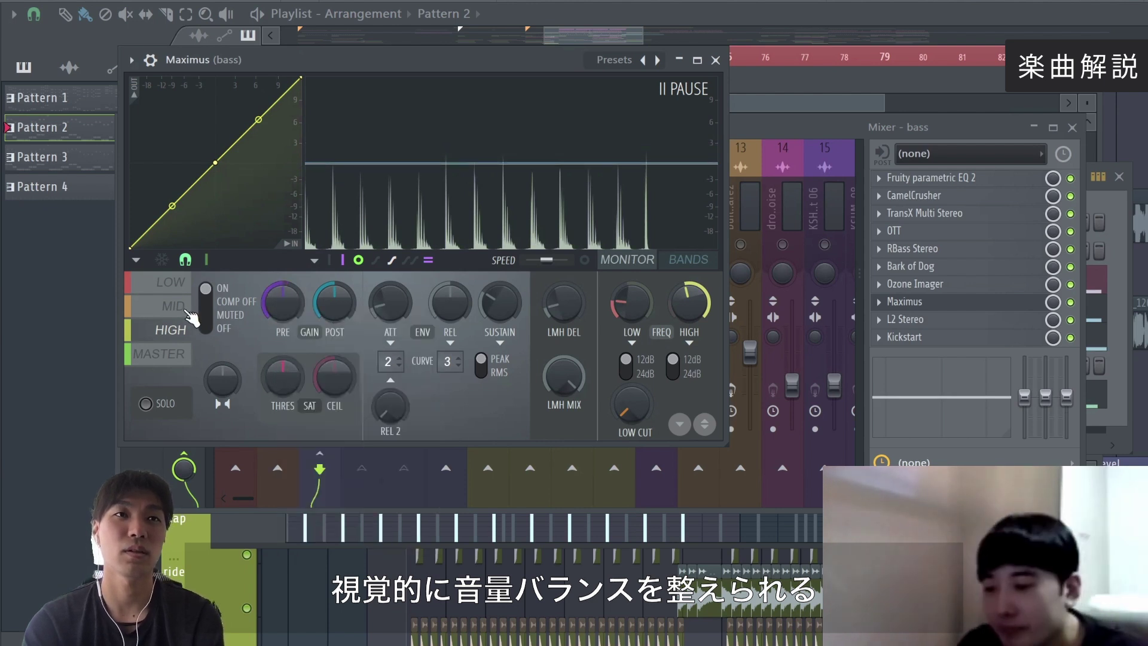
# - Inspect the Low band's compression curve and the Mid, High and Master bands, and close the bass Maximus
pyautogui.click(172, 282)
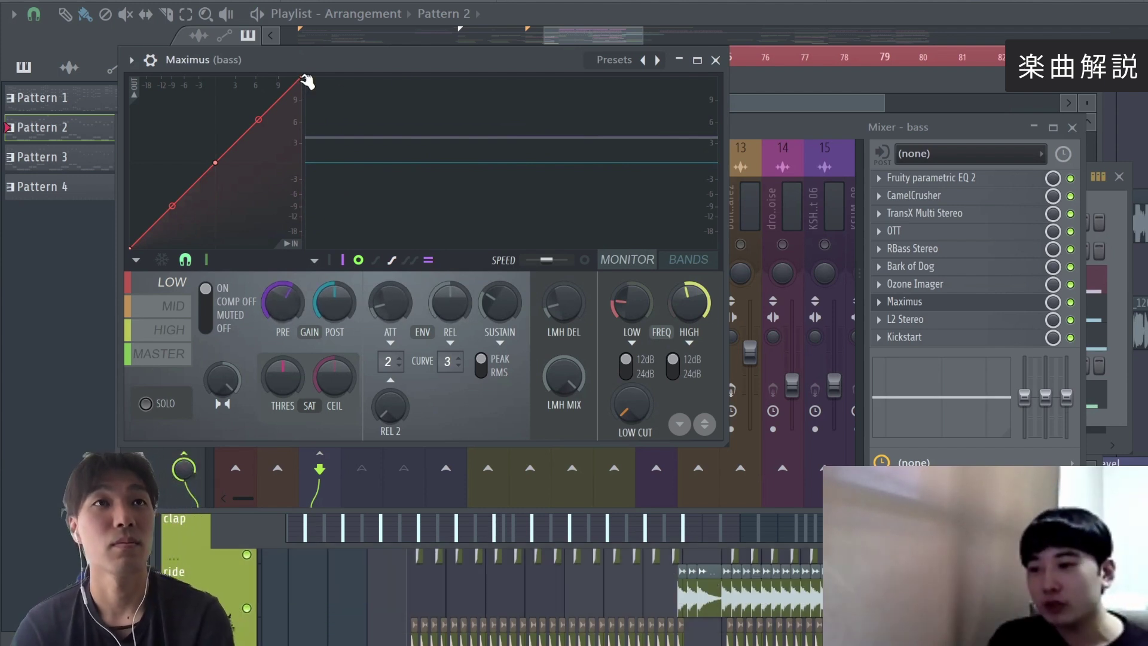
pyautogui.moveTo(306, 79); pyautogui.dragTo(312, 28)
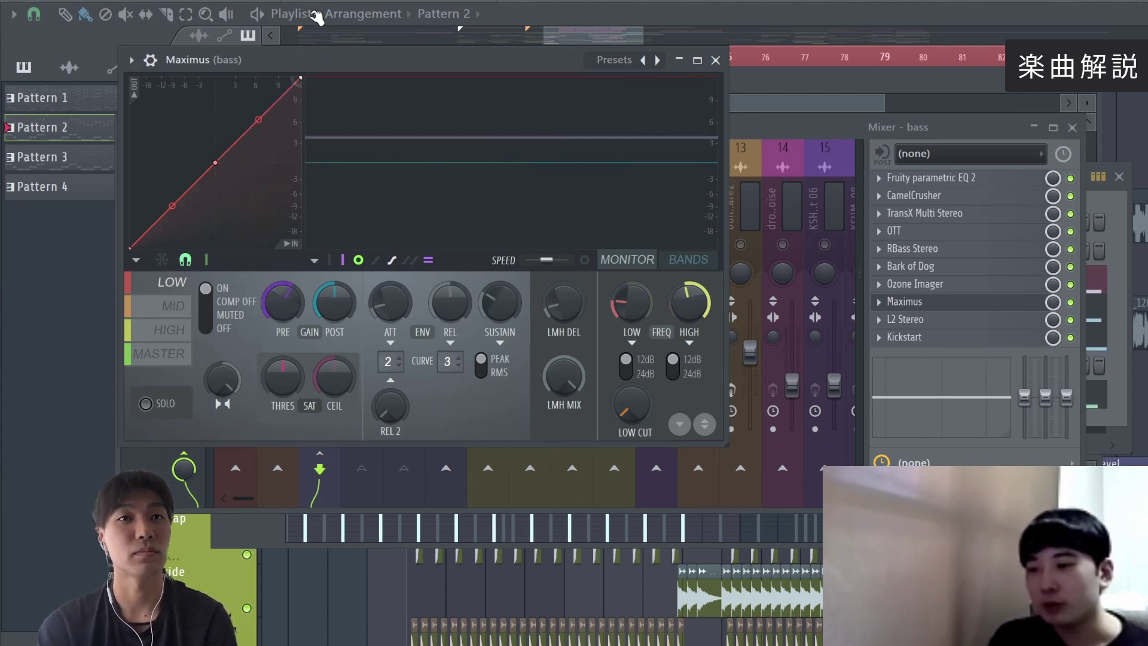
pyautogui.click(189, 306)
pyautogui.click(171, 360)
pyautogui.click(172, 327)
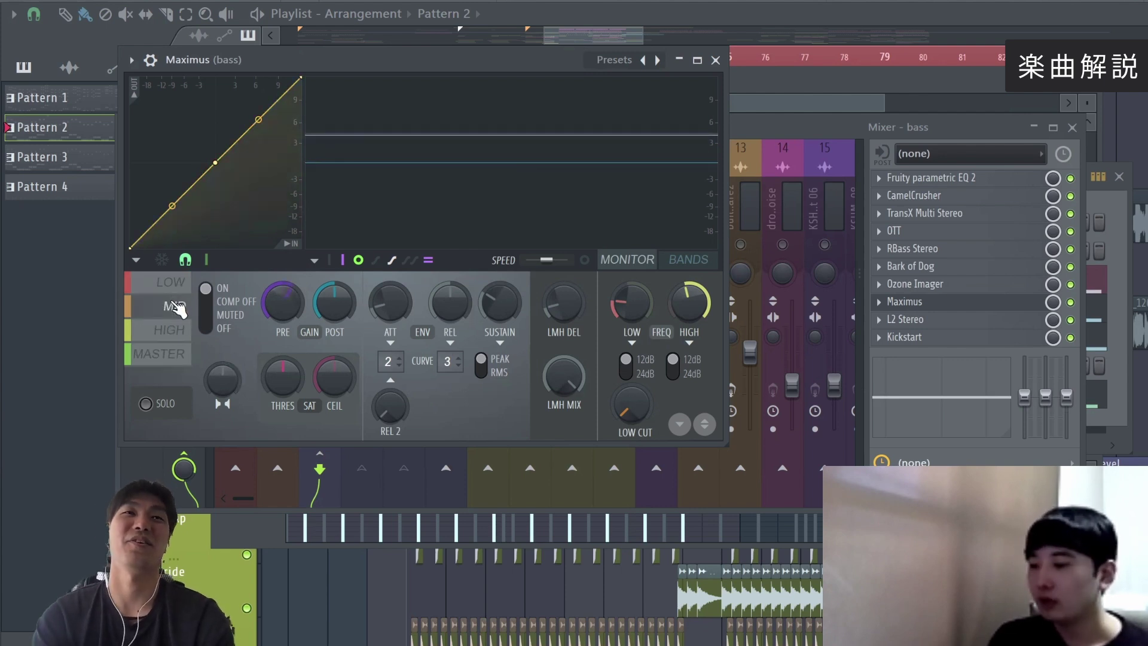
pyautogui.click(178, 353)
pyautogui.click(715, 60)
# - Check the threshold and ceiling settings of L2 Stereo on the bass track and close it
pyautogui.click(959, 320)
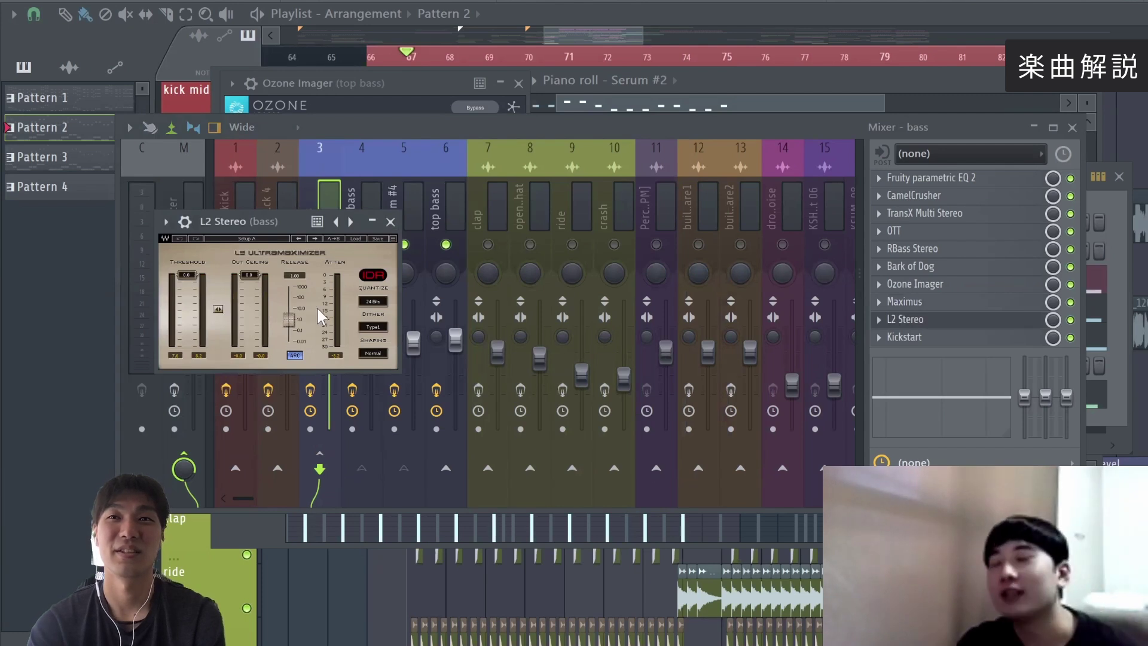
pyautogui.moveTo(225, 222); pyautogui.dragTo(223, 130)
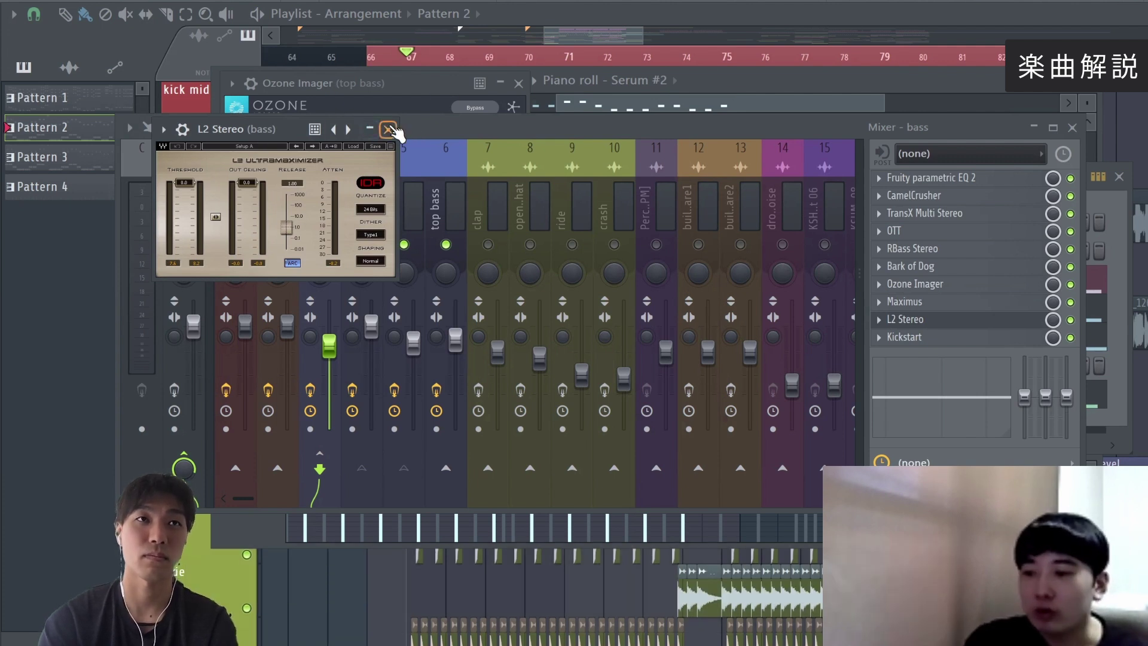
pyautogui.click(389, 130)
# - Check the Kickstart ducking curve and mix on the bass track and close the plugin
pyautogui.click(964, 336)
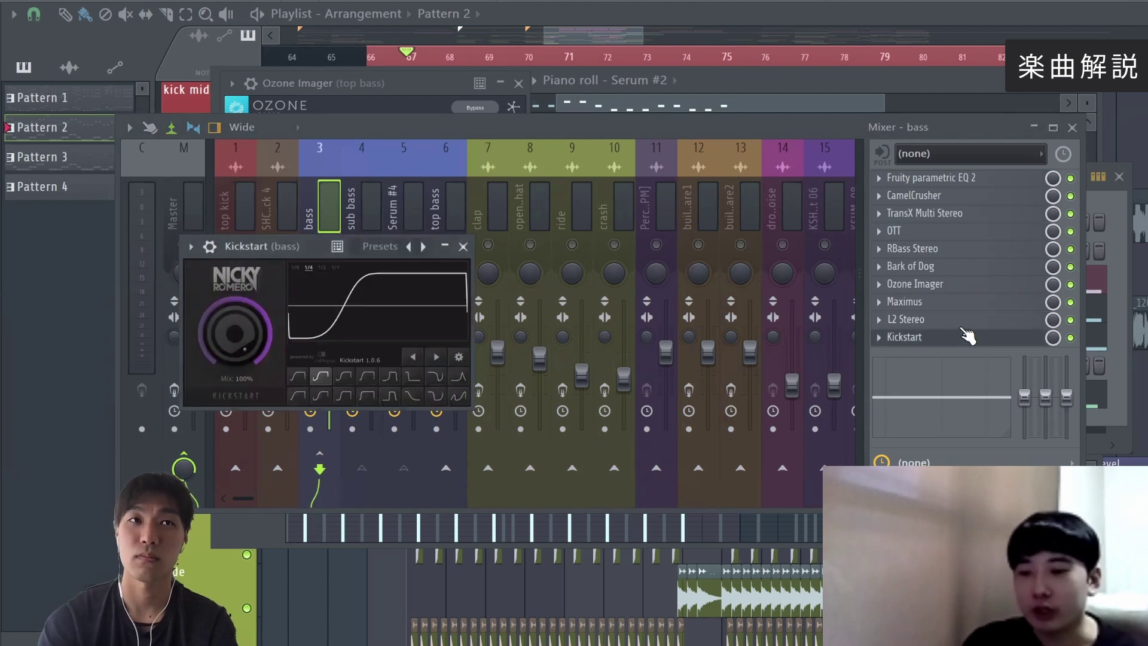
pyautogui.click(966, 323)
pyautogui.click(957, 326)
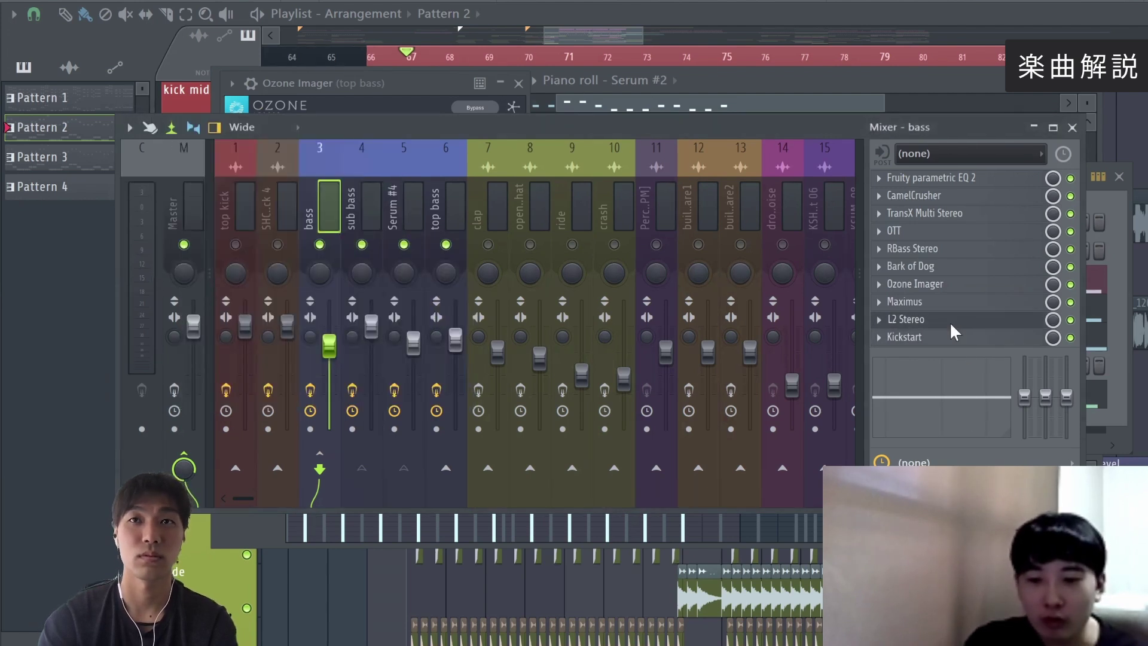
pyautogui.click(960, 336)
pyautogui.click(959, 336)
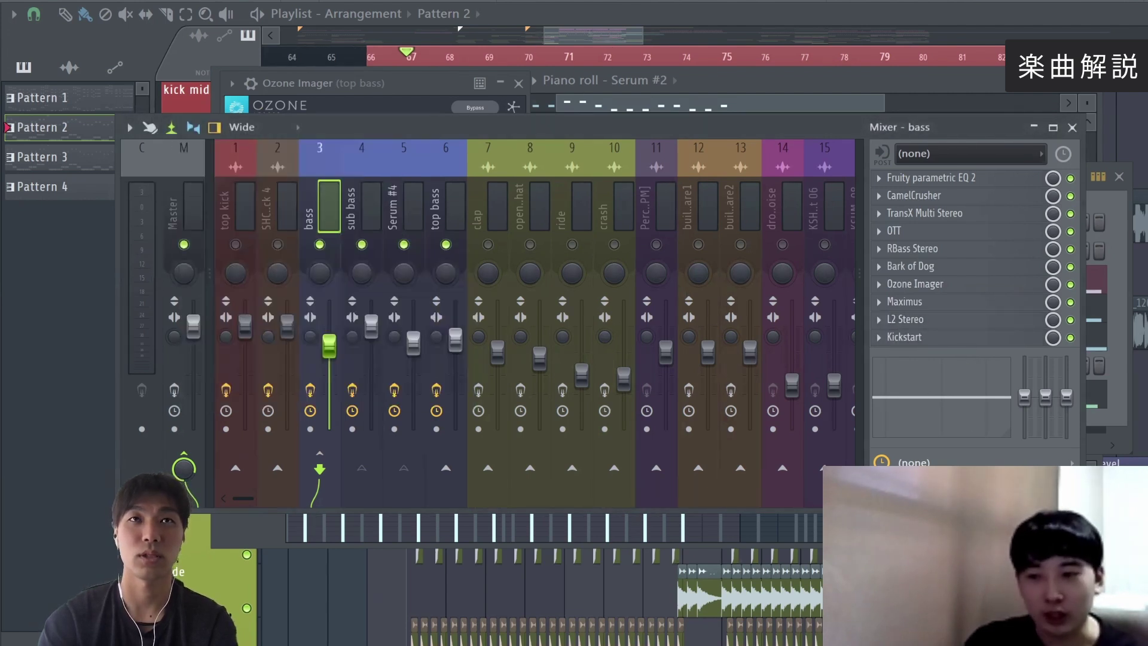
# - Play the drop from bar 67, viewing the arrangement and the mixer levels in turn, and stop at the playlist view
pyautogui.press('F5')
pyautogui.scroll(-2, 613, 60)
pyautogui.scroll(4, 931, 323)
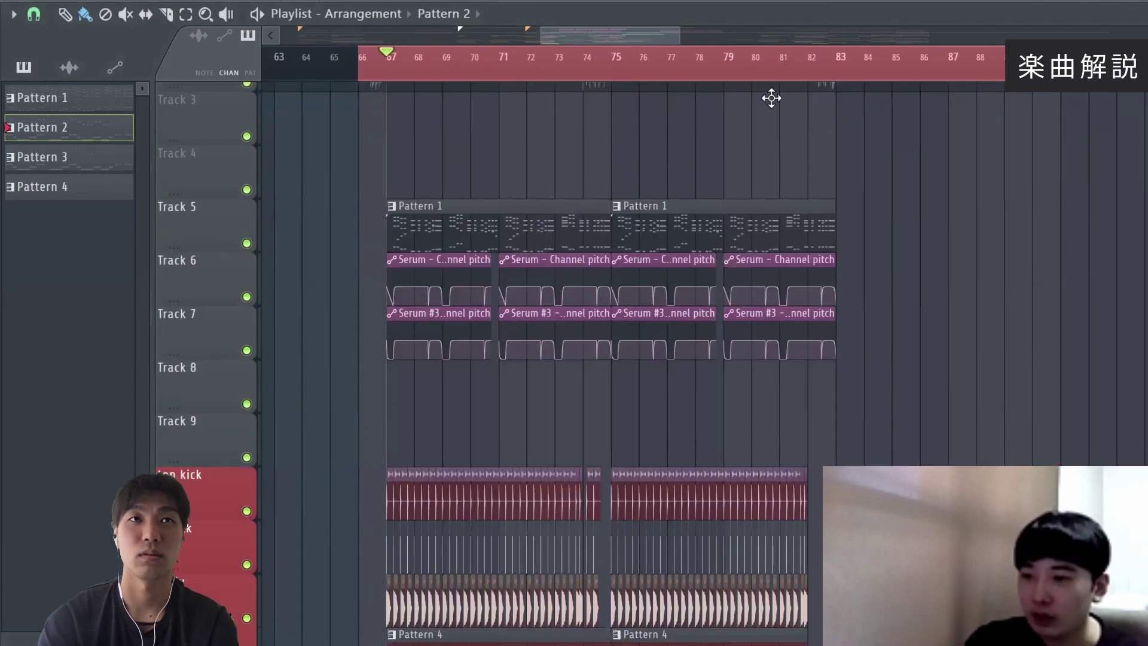
pyautogui.scroll(-5, 466, 311)
pyautogui.press('F9')
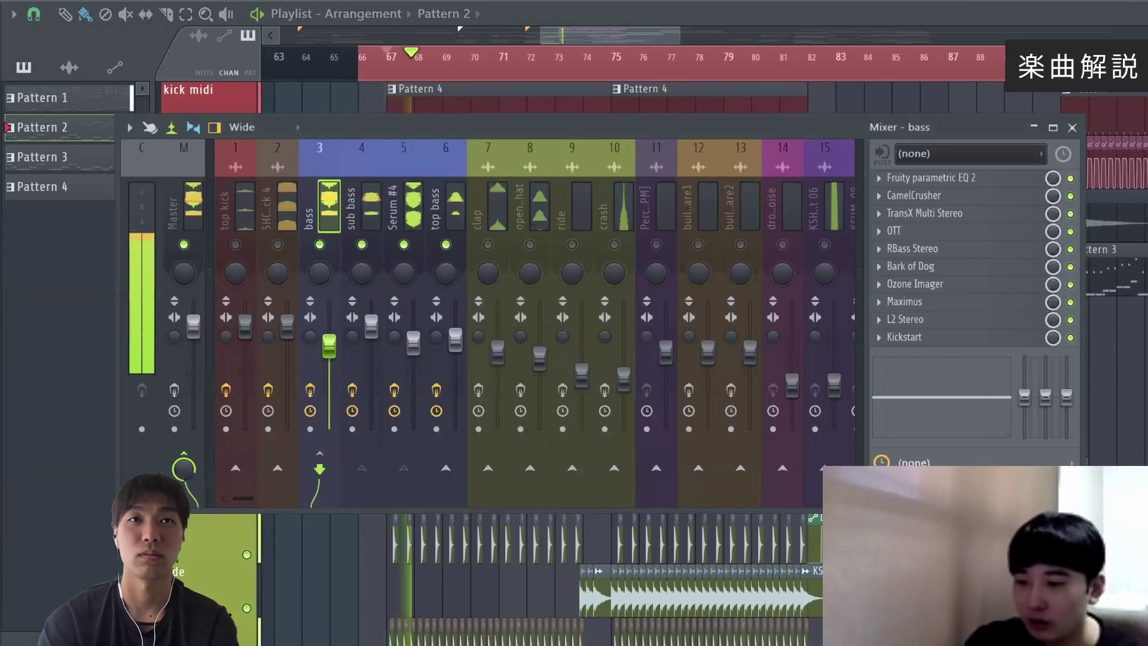
pyautogui.press('F9')
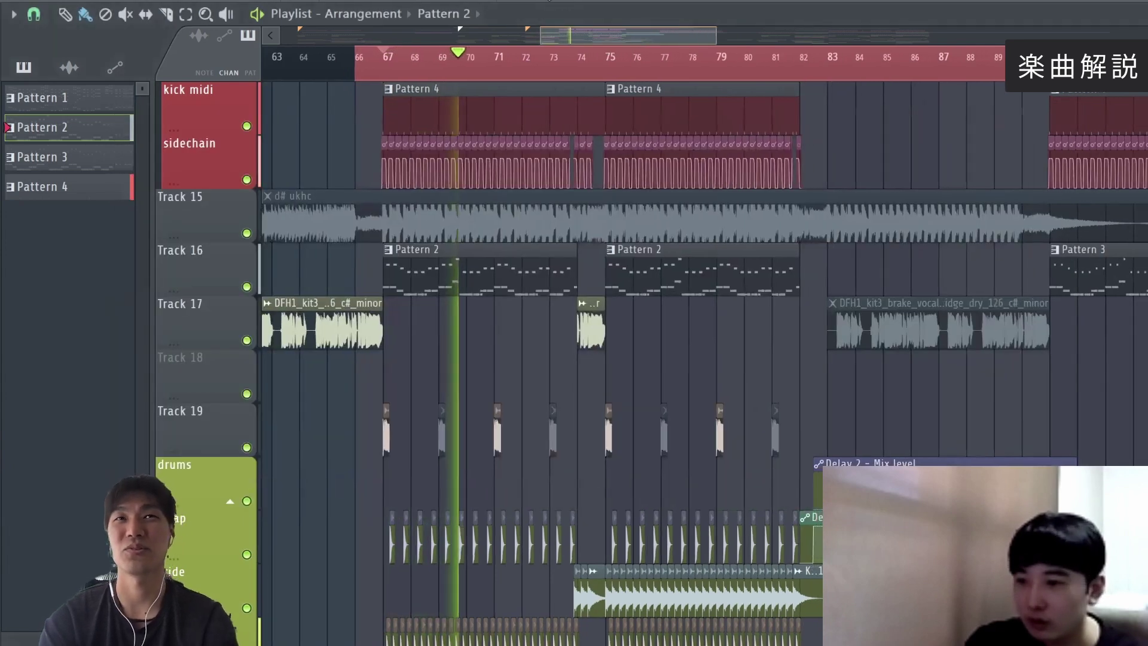
pyautogui.scroll(-3, 551, 35)
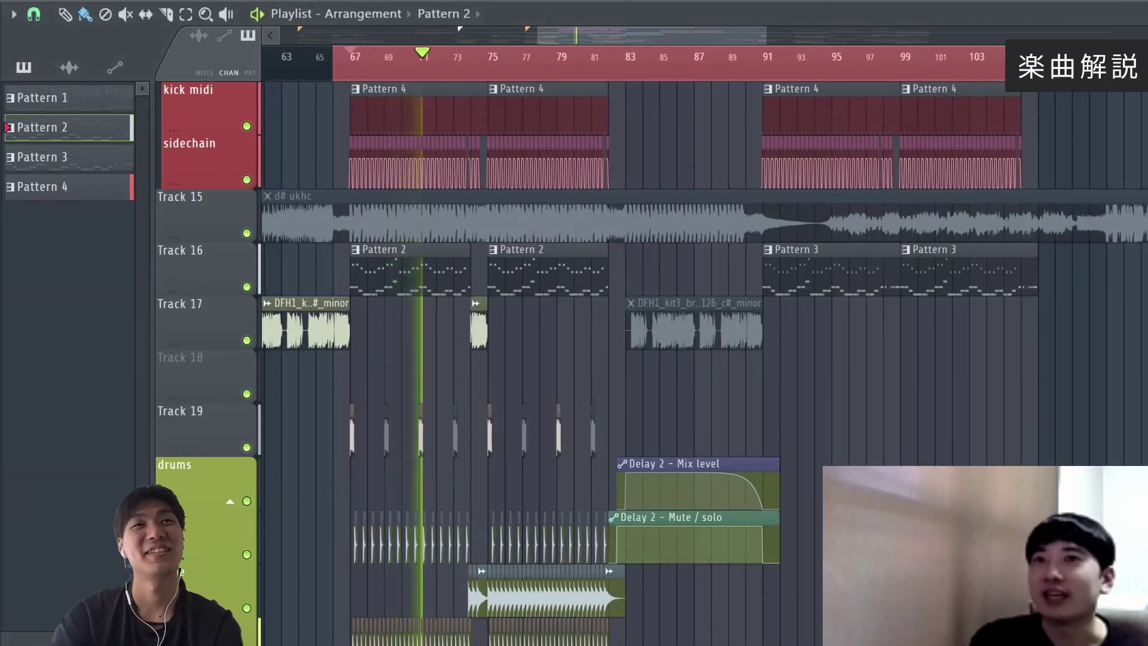
pyautogui.press('F9')
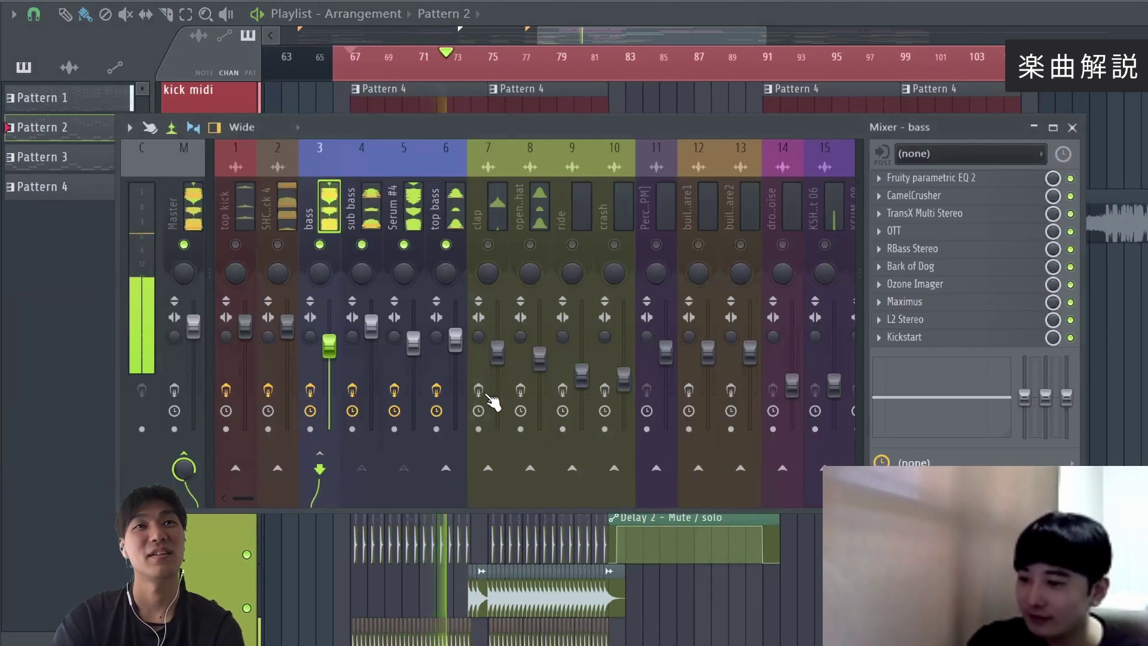
pyautogui.press('space')
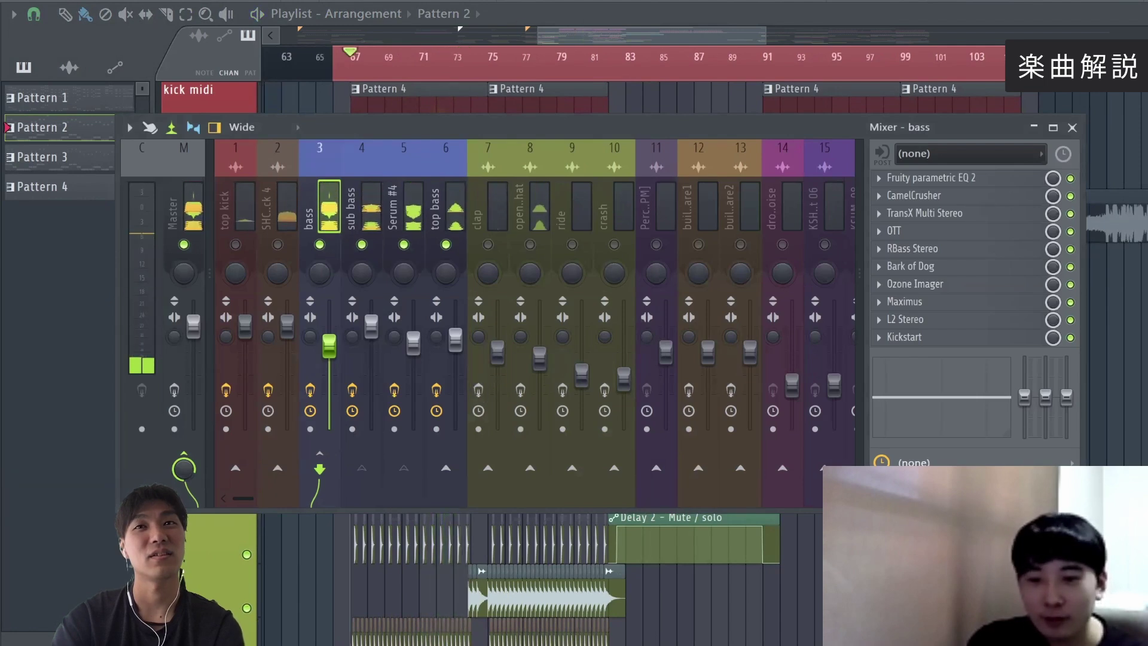
pyautogui.press('F9')
pyautogui.click(765, 57)
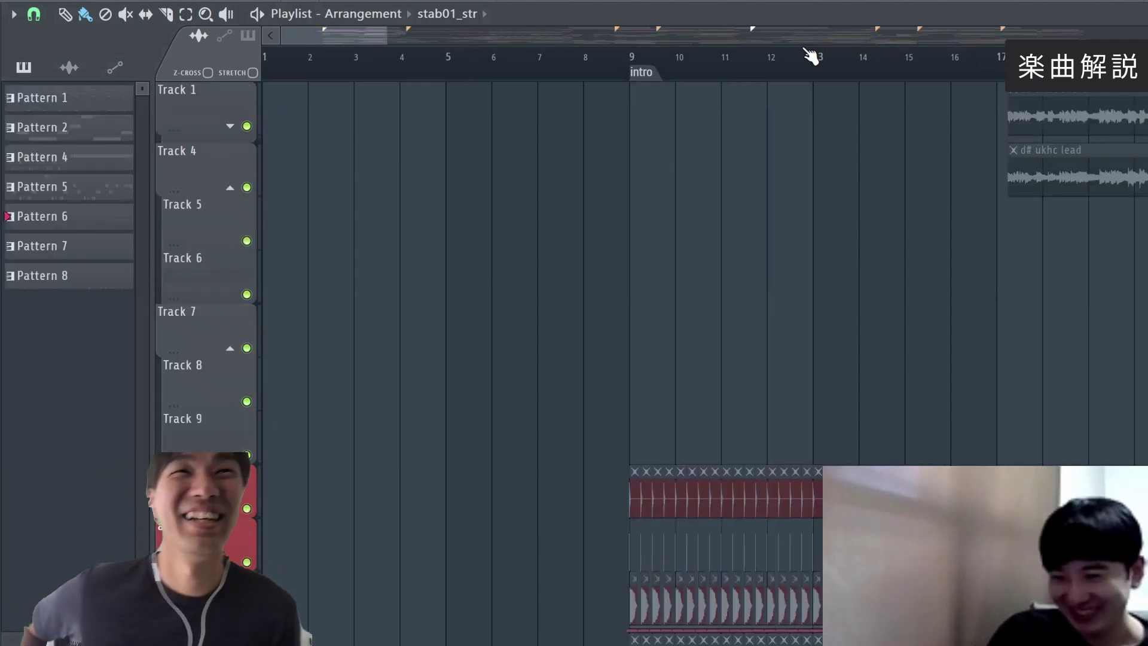
# - Look over the arrangement's lead, kick, bass, vocal and drum tracks from the intro to the second break
pyautogui.scroll(-1, 805, 41)
pyautogui.scroll(-6, 805, 41)
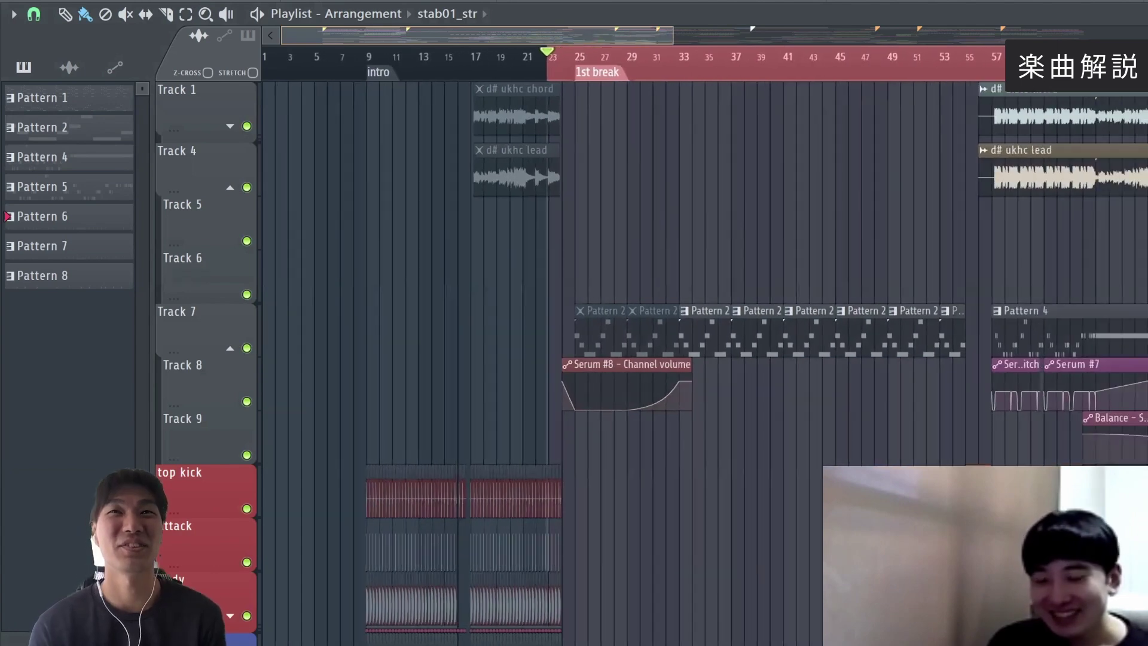
pyautogui.scroll(-5, 787, 236)
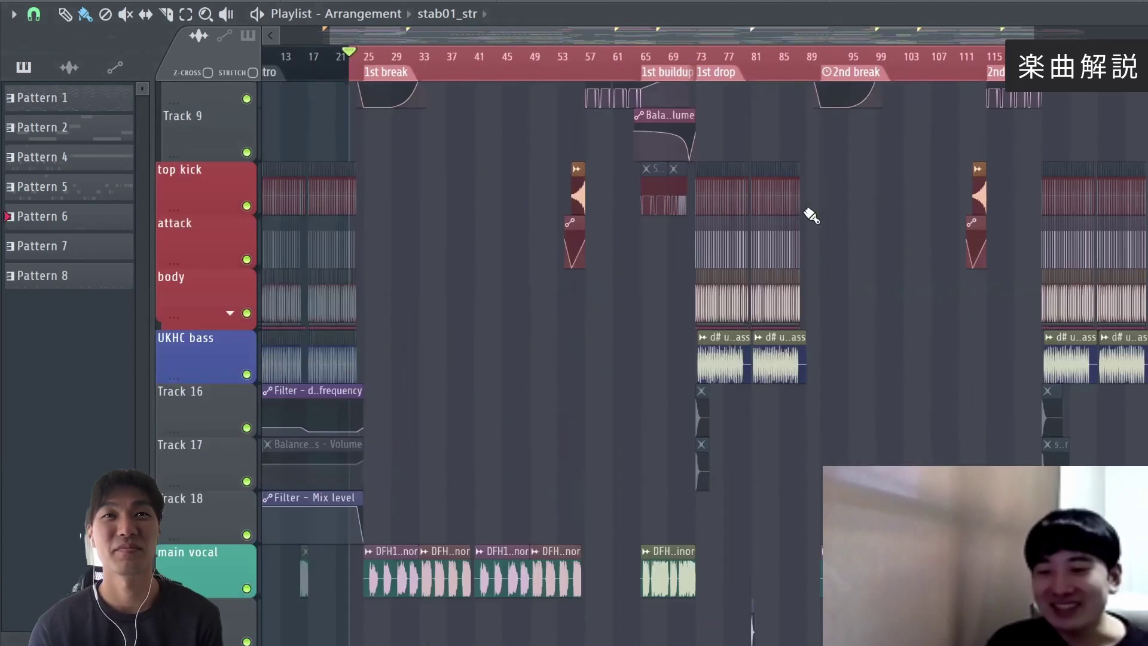
pyautogui.scroll(-8, 812, 228)
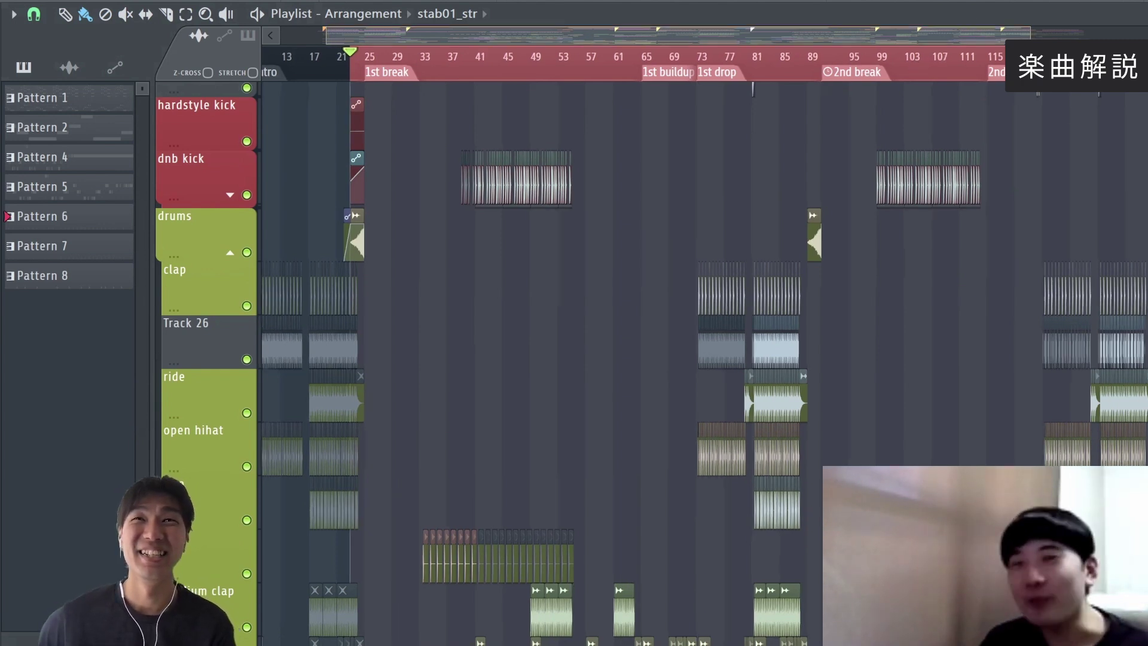
pyautogui.scroll(3, 699, 359)
pyautogui.scroll(-1, 698, 359)
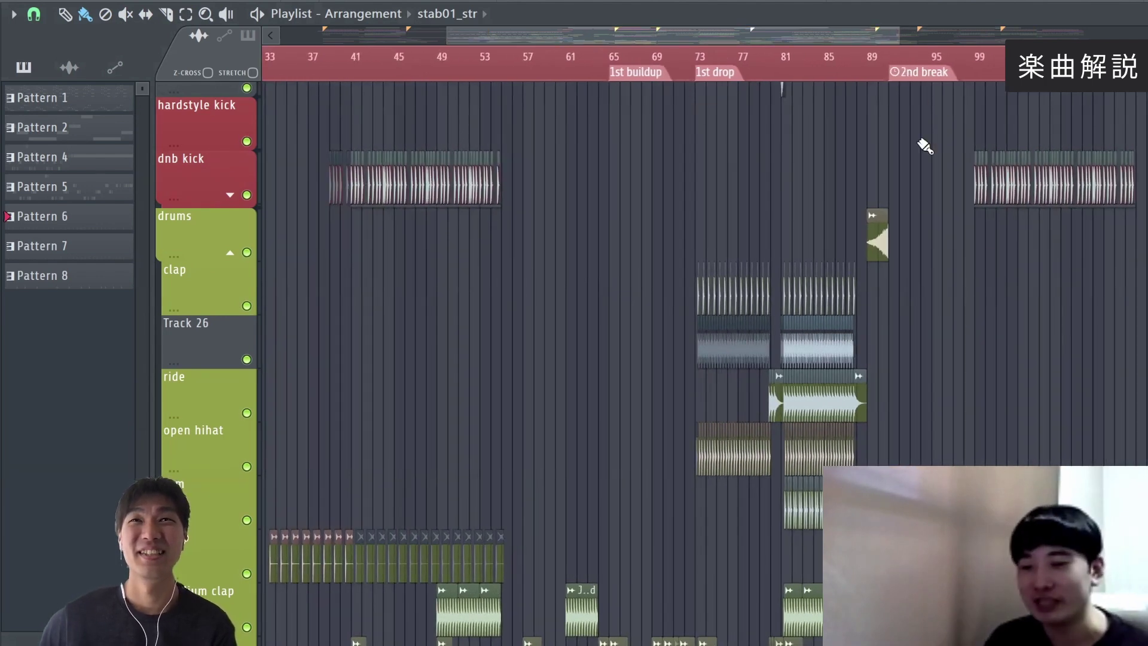
pyautogui.scroll(10, 925, 146)
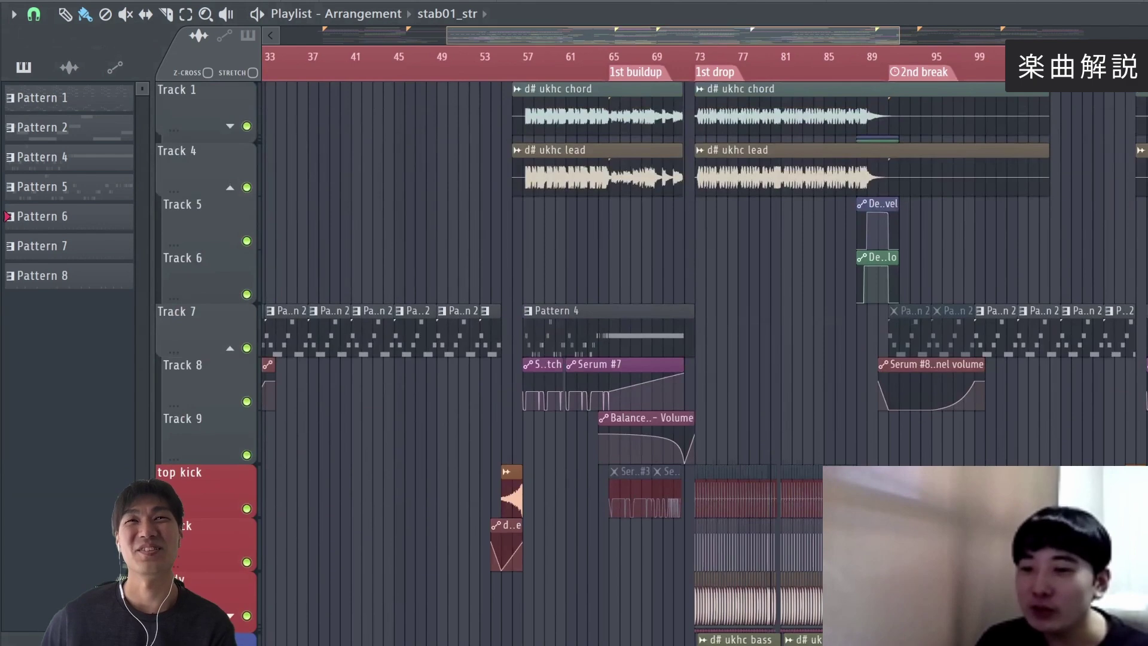
# - Examine the first break's dnb kick, snap, stadium clap and crash clips along the timeline
pyautogui.hscroll(-4, 682, 200)
pyautogui.scroll(2, 633, 76)
pyautogui.scroll(-5, 593, 294)
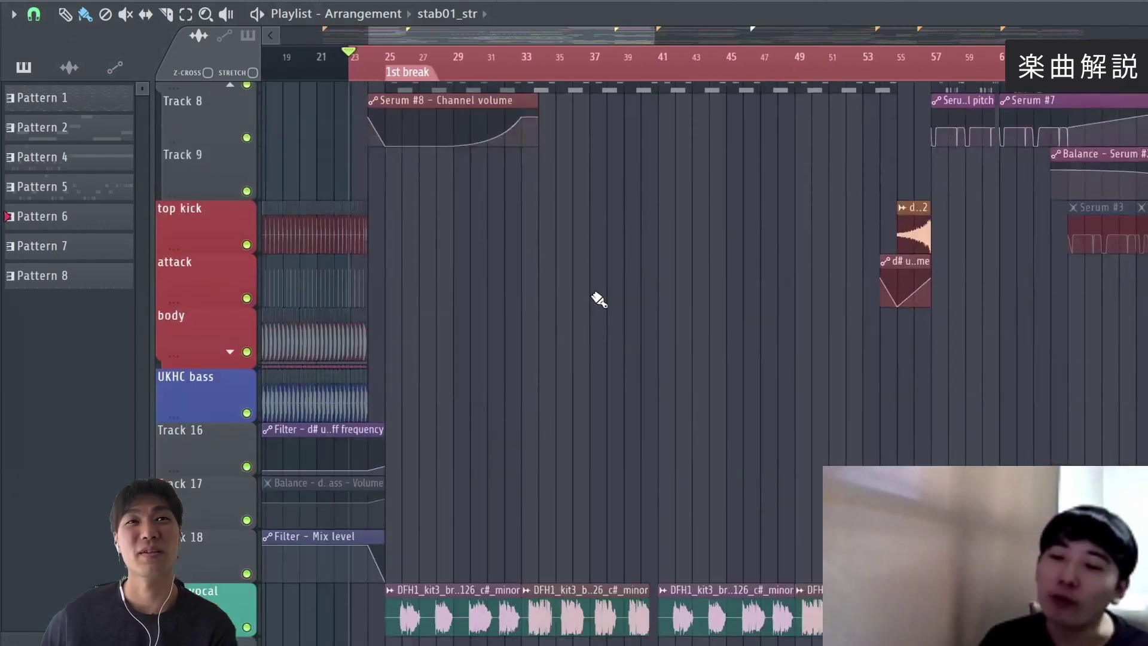
pyautogui.scroll(-8, 598, 299)
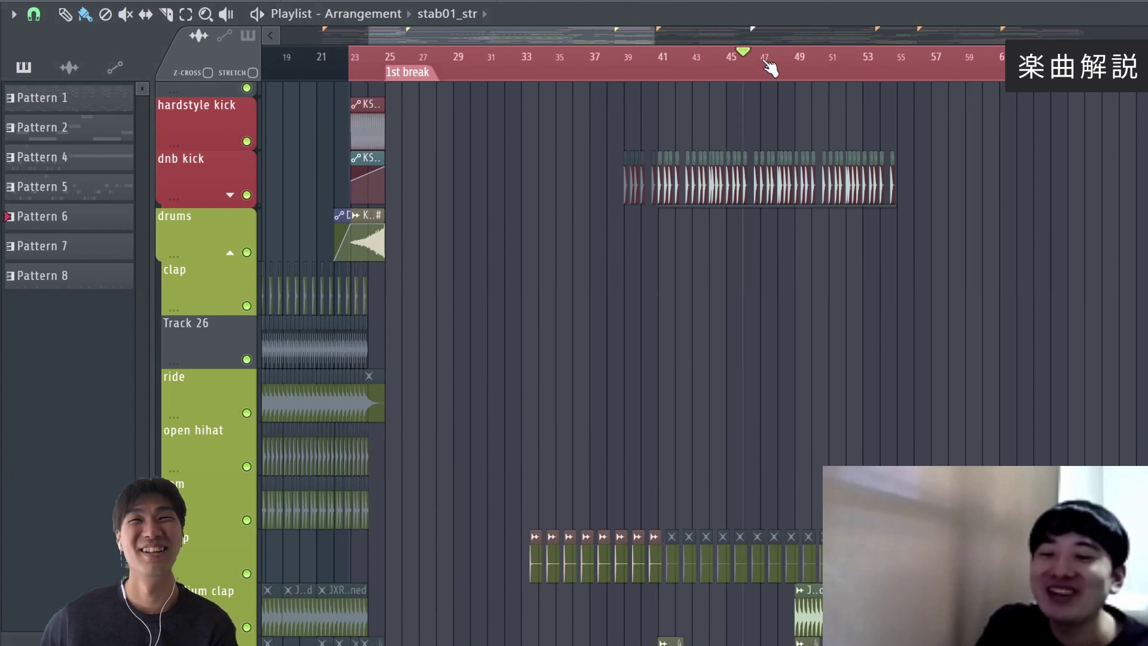
pyautogui.scroll(-2, 764, 60)
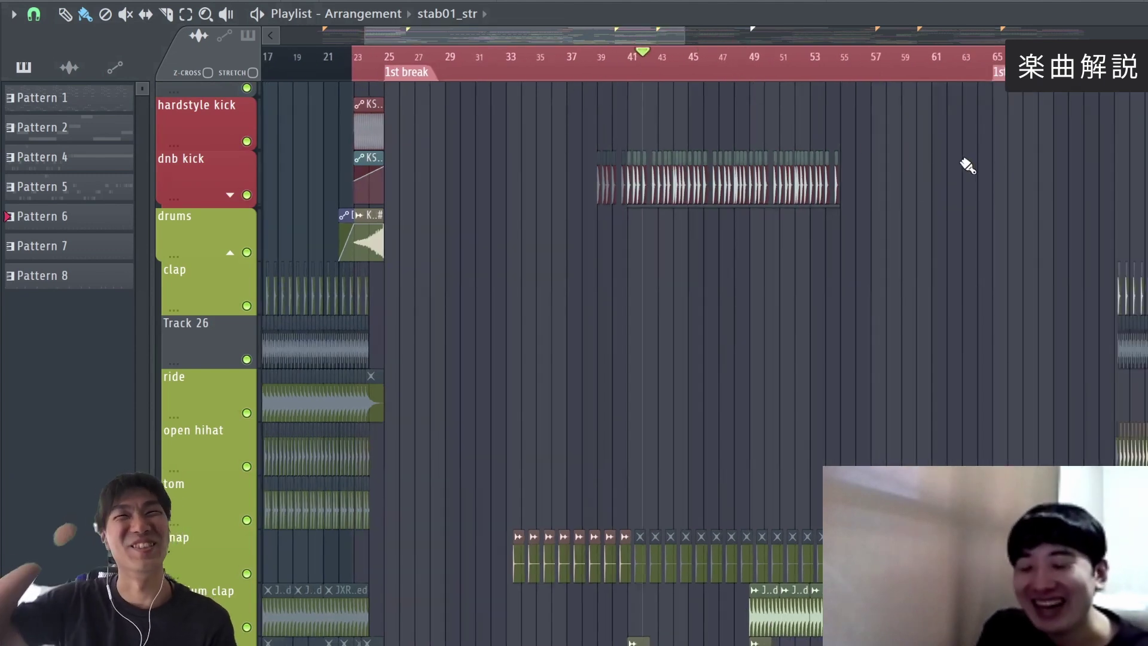
pyautogui.hscroll(6, 802, 336)
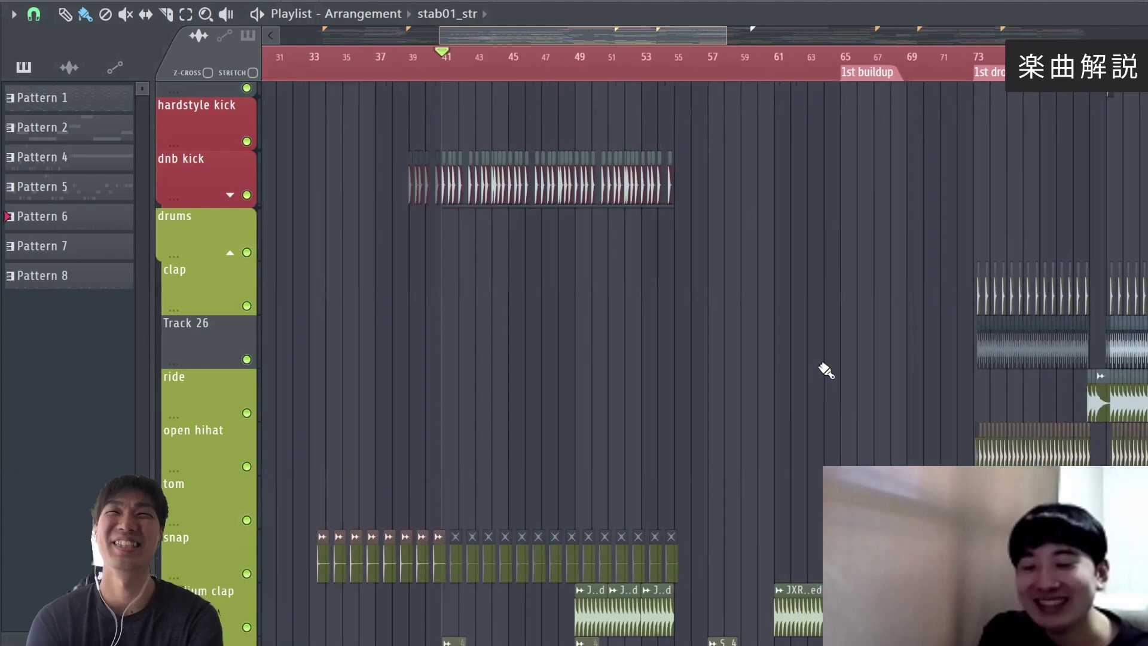
pyautogui.scroll(-3, 856, 402)
pyautogui.scroll(-3, 604, 363)
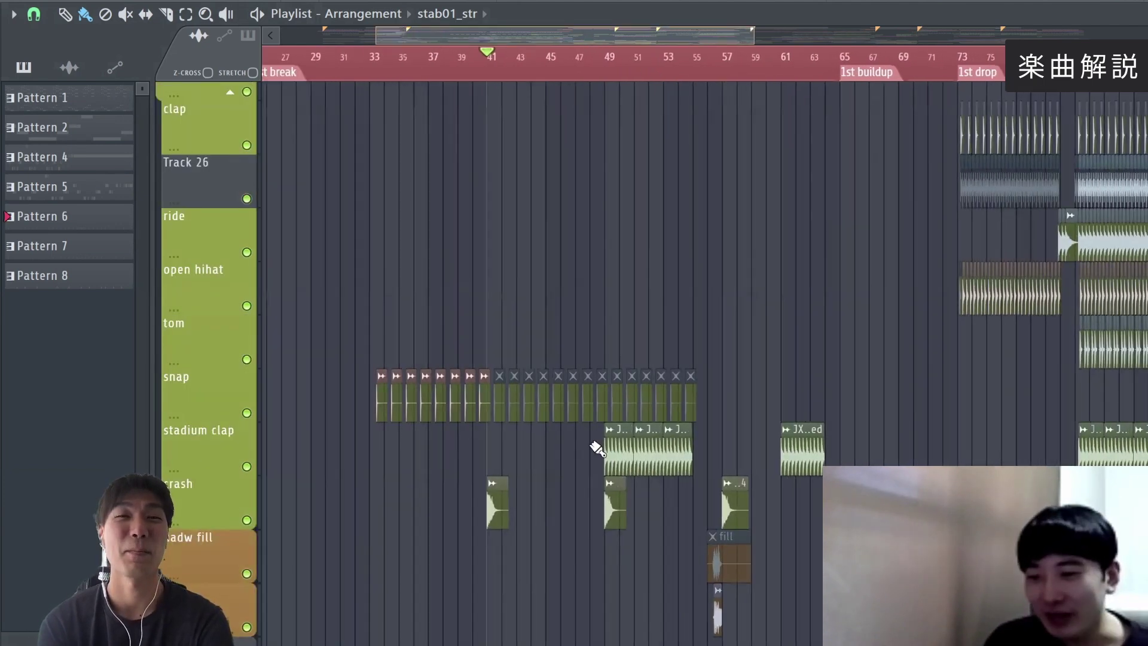
# - Open Pattern 2 on Track 7 in the first break, and audition the break from bar 41 with the kick and drum tracks muted
pyautogui.scroll(4, 592, 455)
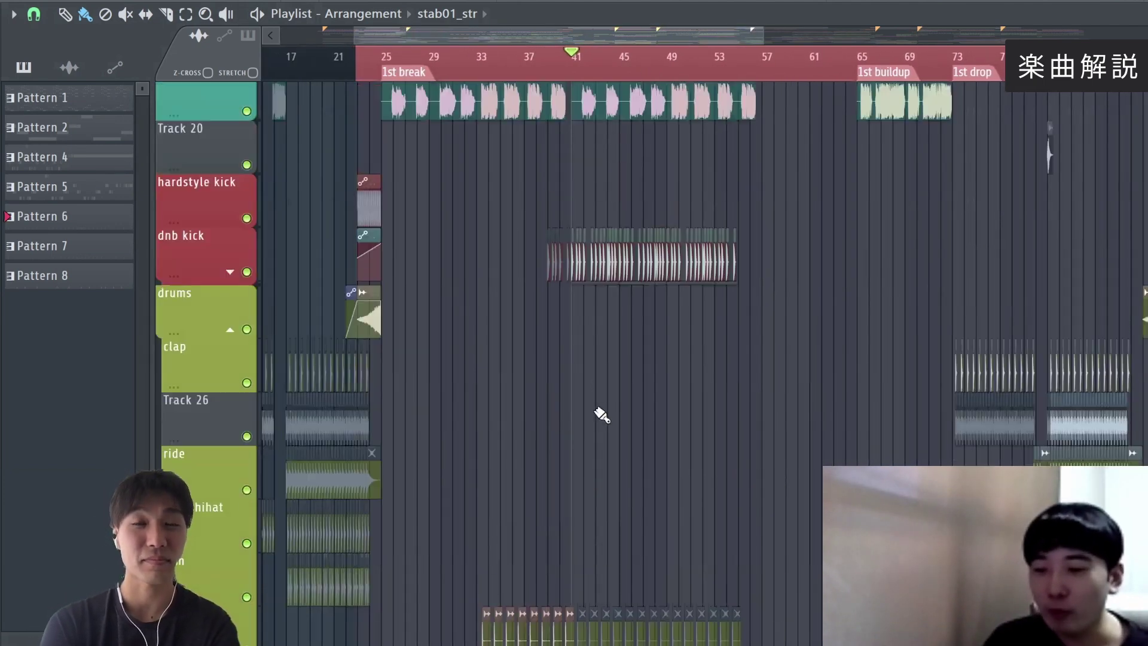
pyautogui.scroll(5, 566, 175)
pyautogui.scroll(6, 644, 70)
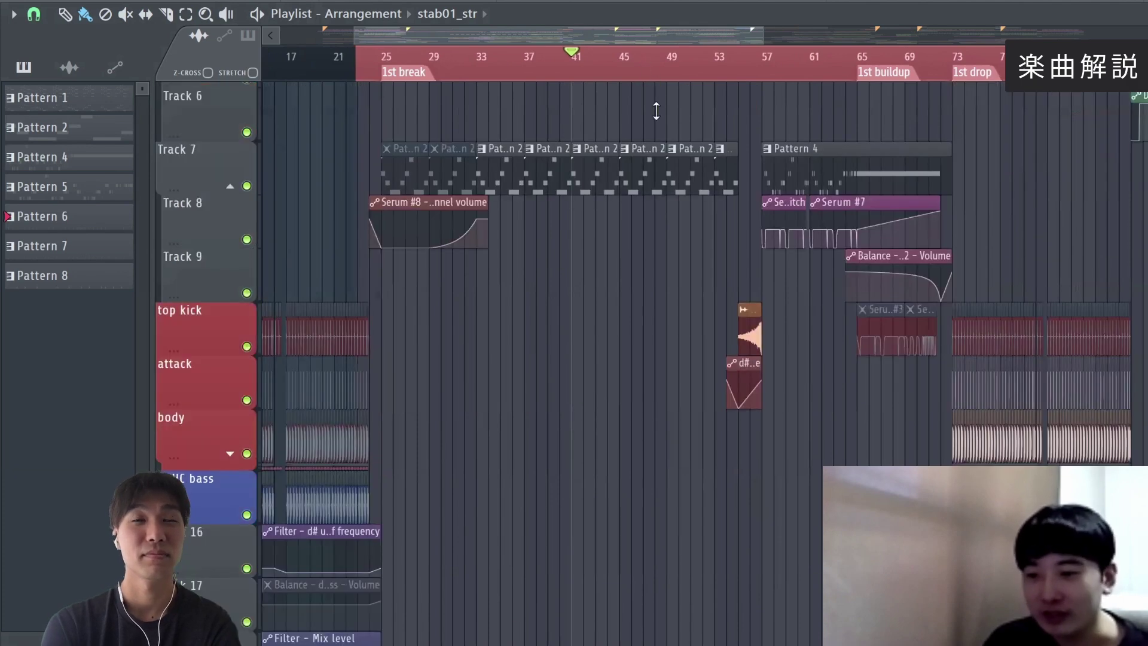
pyautogui.scroll(3, 667, 226)
pyautogui.doubleClick(666, 226)
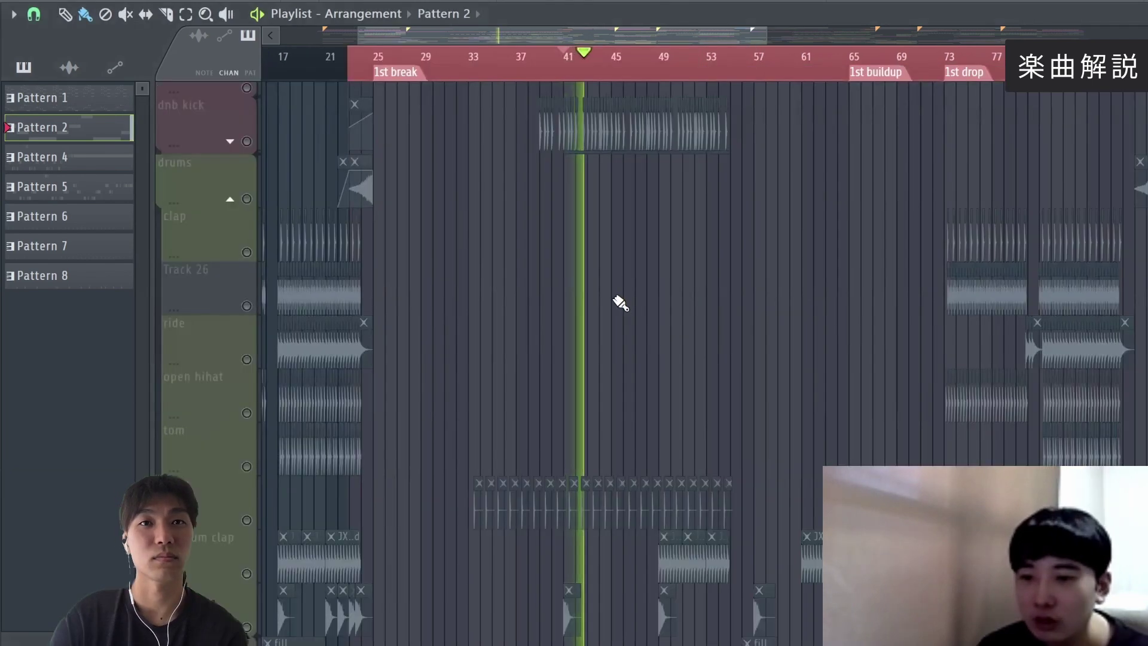
pyautogui.press('space')
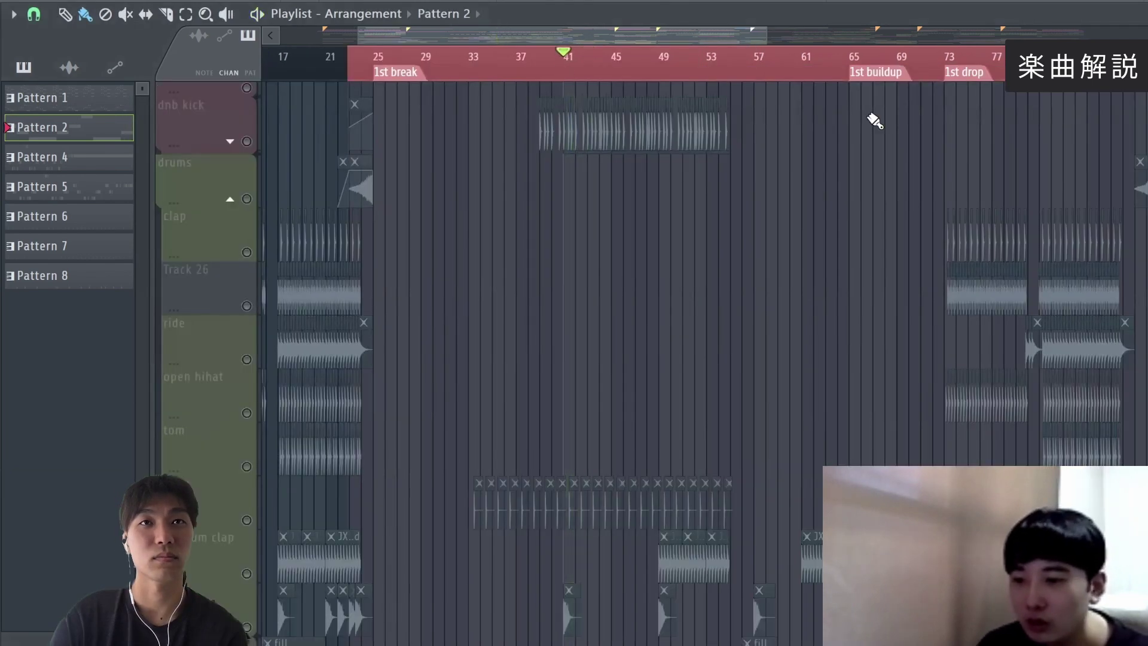
# - Play the dnb kick and breakbeats together from bar 41 with the other tracks muted, viewing their clips, and stop playback
pyautogui.press('space')
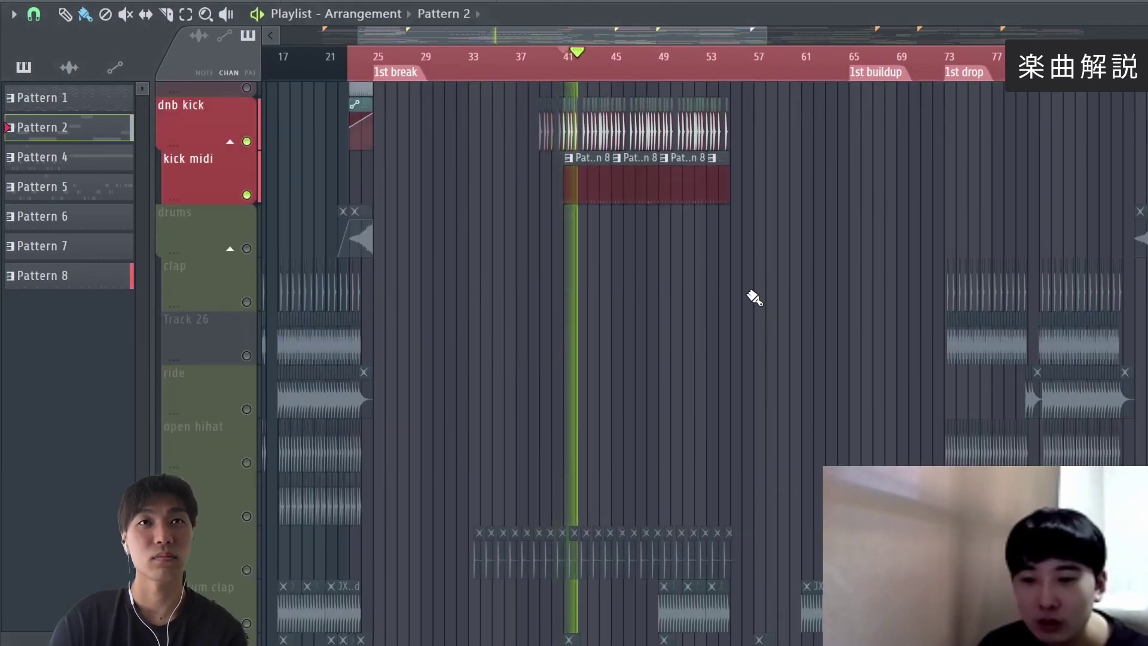
pyautogui.scroll(-3, 335, 328)
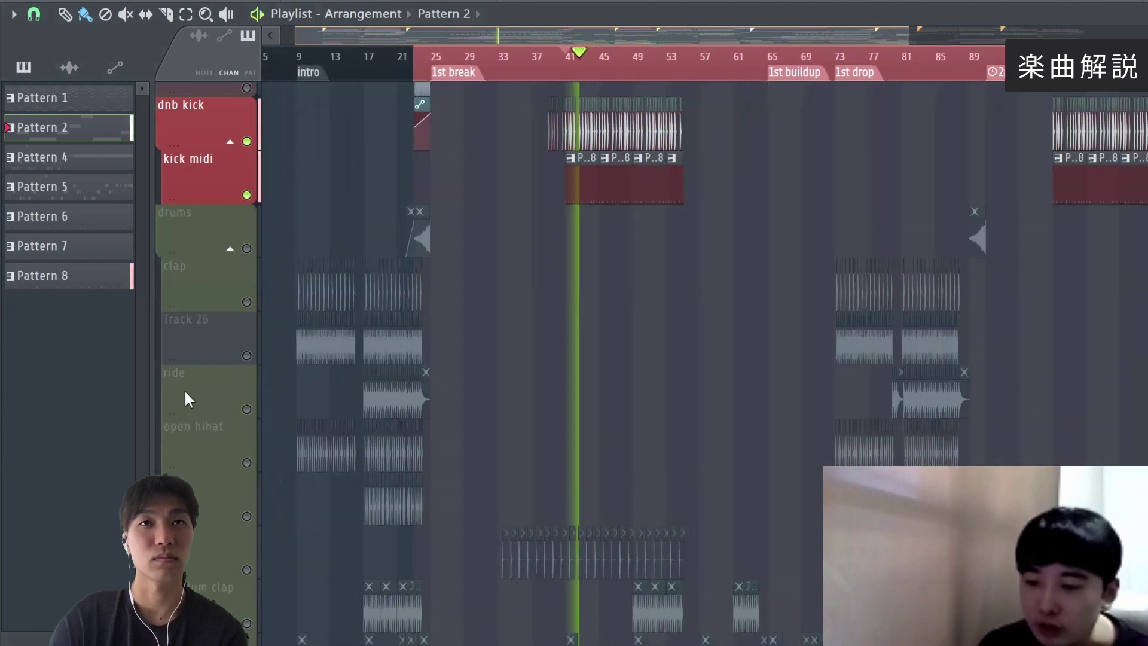
pyautogui.scroll(3, 234, 449)
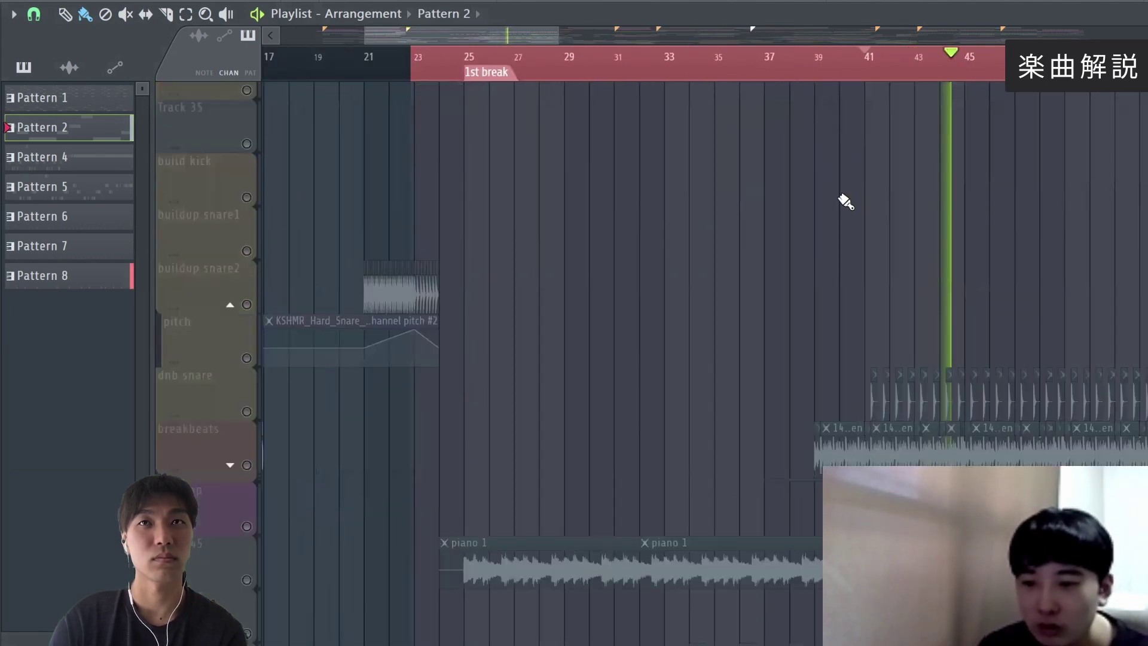
pyautogui.press('space')
pyautogui.press('space')
pyautogui.scroll(-3, 659, 372)
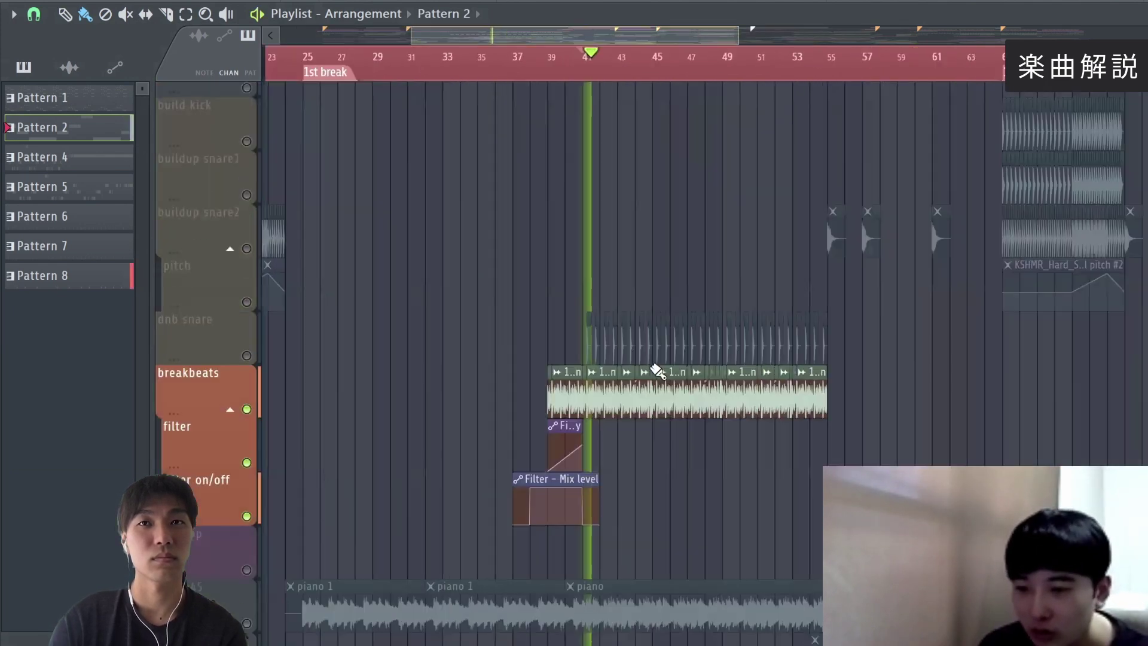
pyautogui.scroll(5, 748, 359)
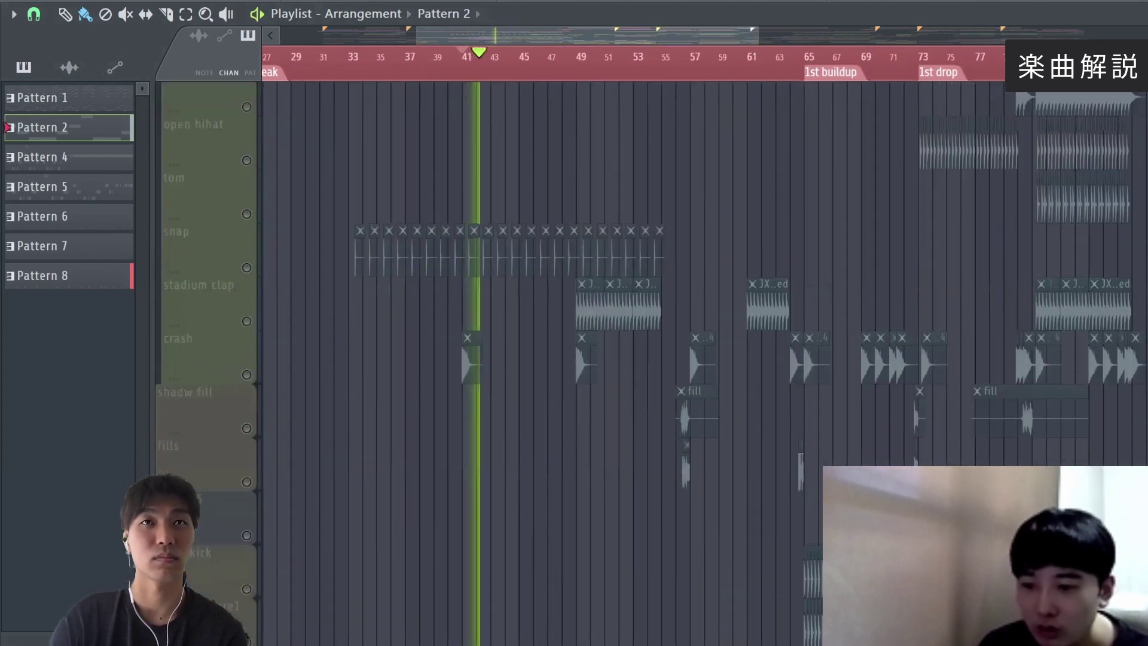
pyautogui.scroll(3, 747, 359)
pyautogui.scroll(4, 943, 231)
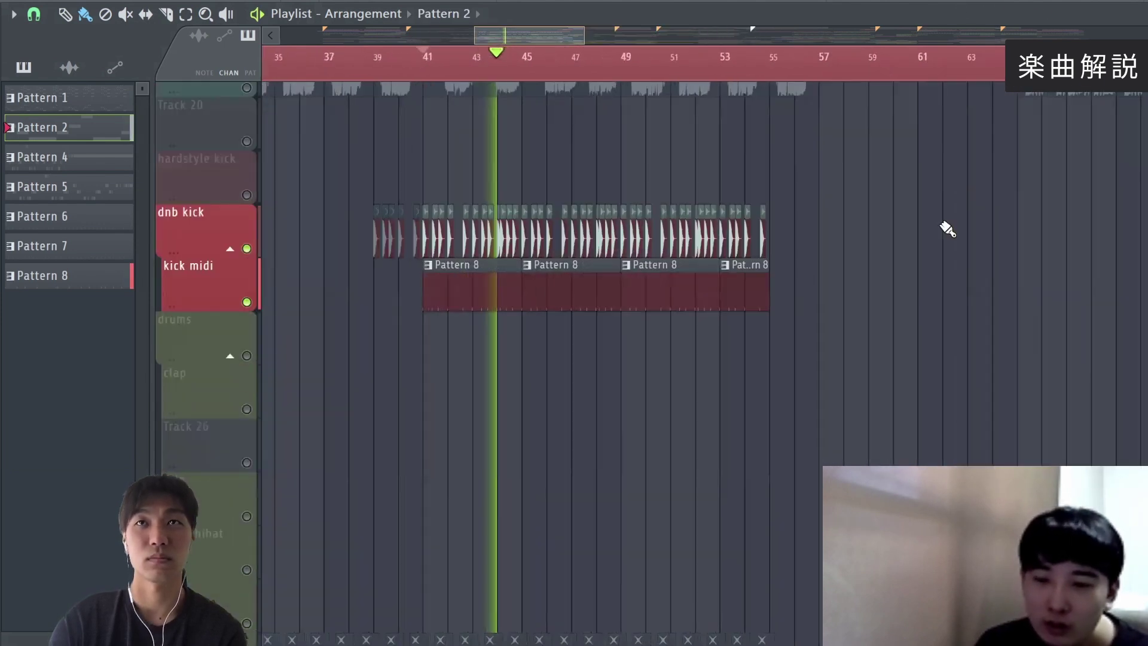
pyautogui.scroll(4, 854, 258)
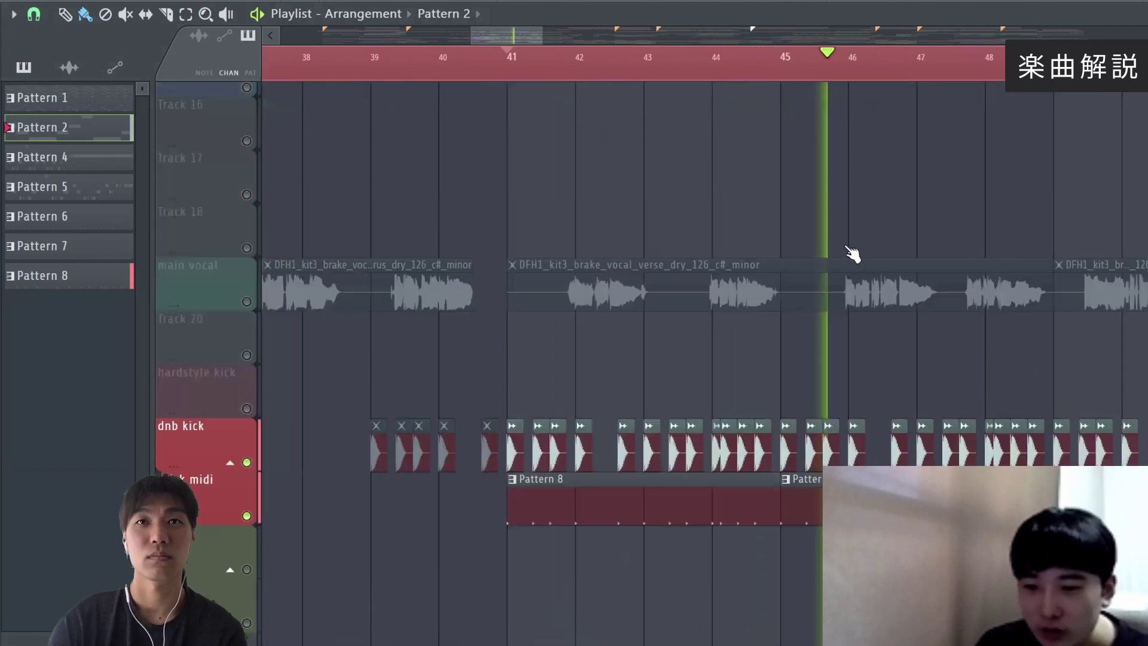
pyautogui.press('space')
# - Inspect the kick midi notes of Pattern 8 in the piano roll and return to the playlist
pyautogui.press('F9')
pyautogui.click(905, 302)
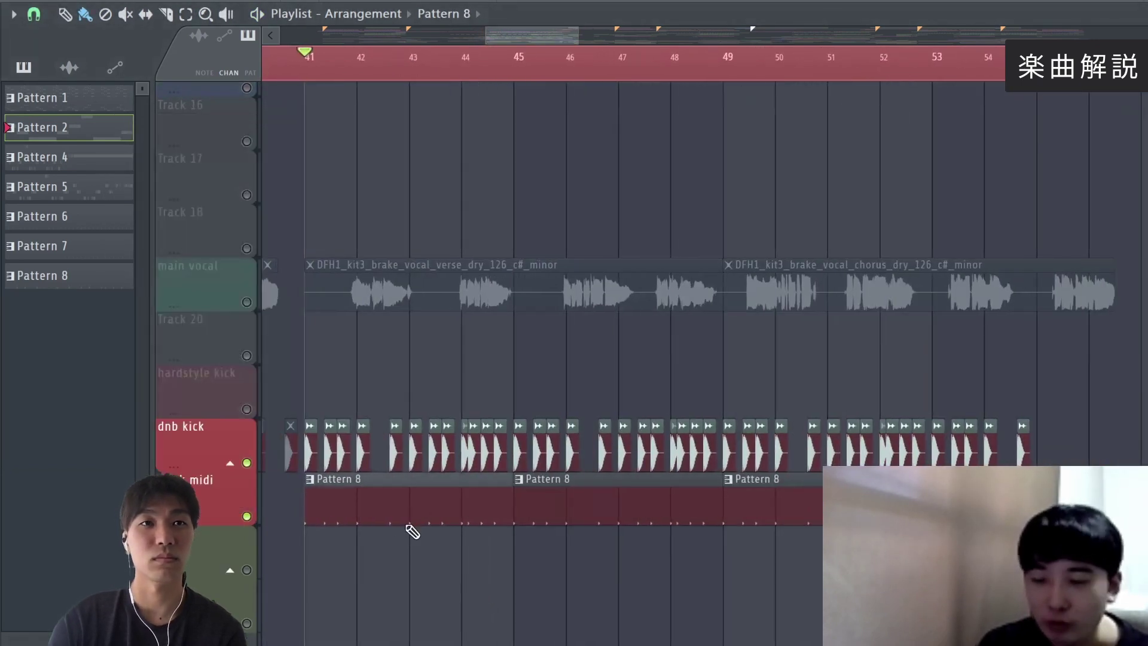
pyautogui.doubleClick(410, 523)
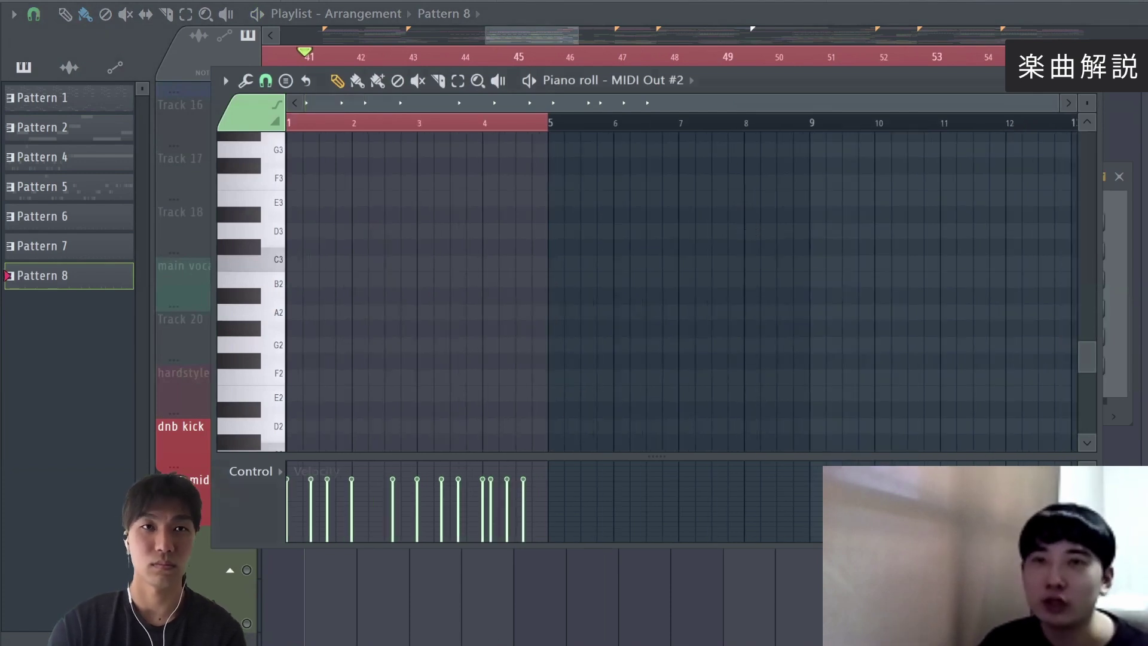
pyautogui.press('F5')
# - Play the breakbeats section and check the Kickstart ducking curve on the break sub 2 mixer track, arranging both windows side by side
pyautogui.scroll(-4, 299, 477)
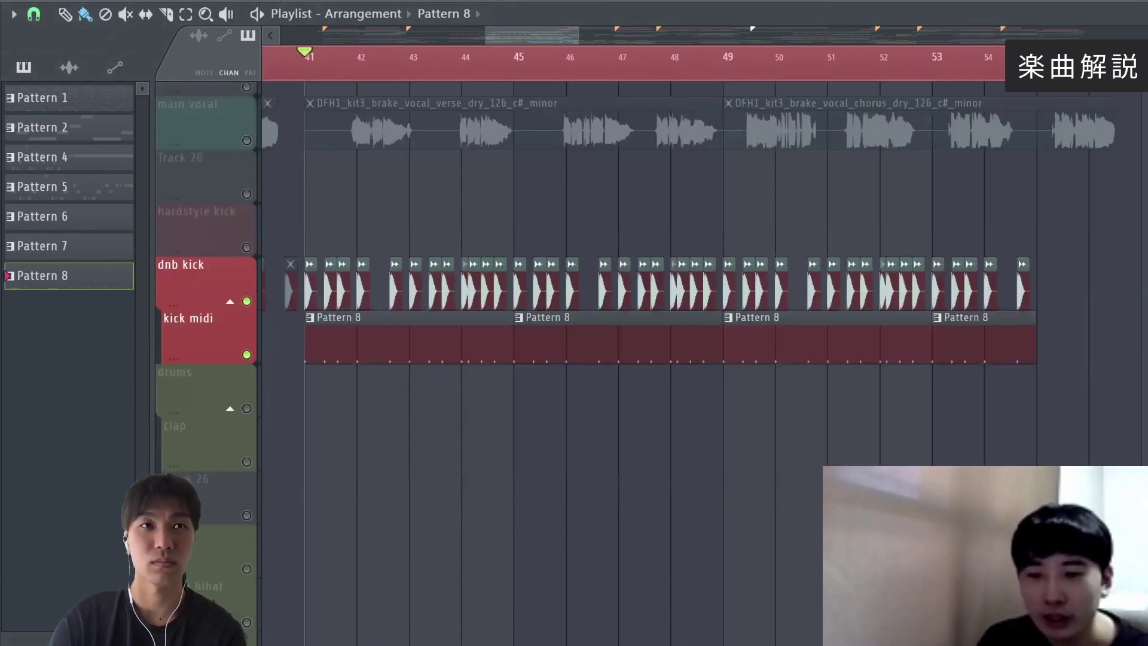
pyautogui.scroll(-11, 470, 468)
pyautogui.press('space')
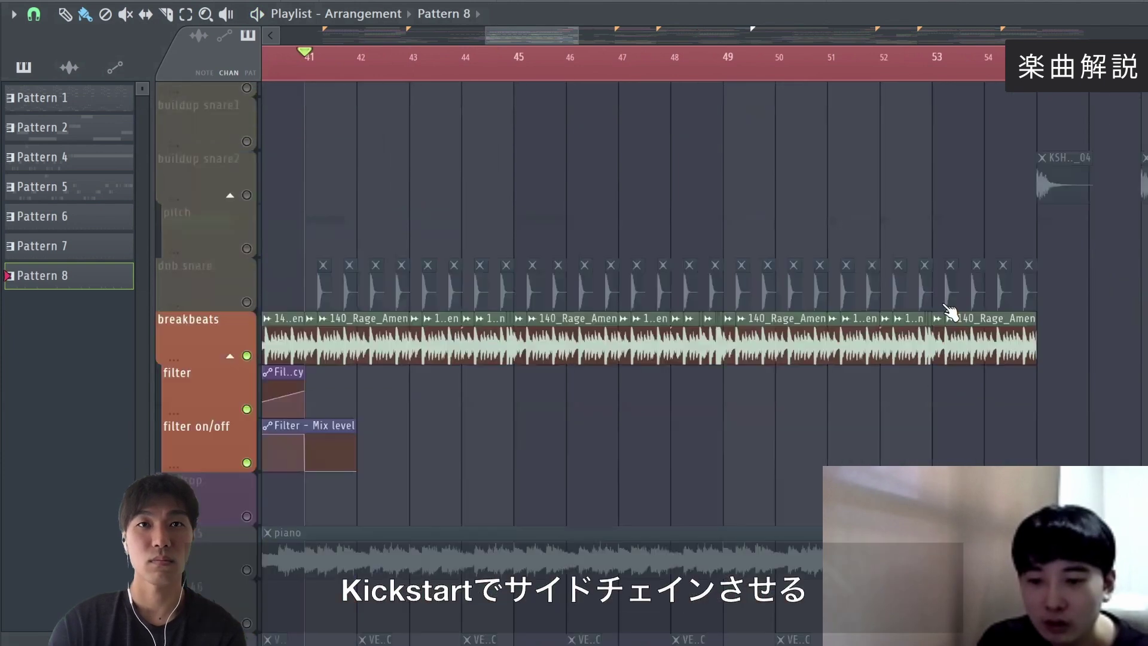
pyautogui.press('F9')
pyautogui.click(904, 302)
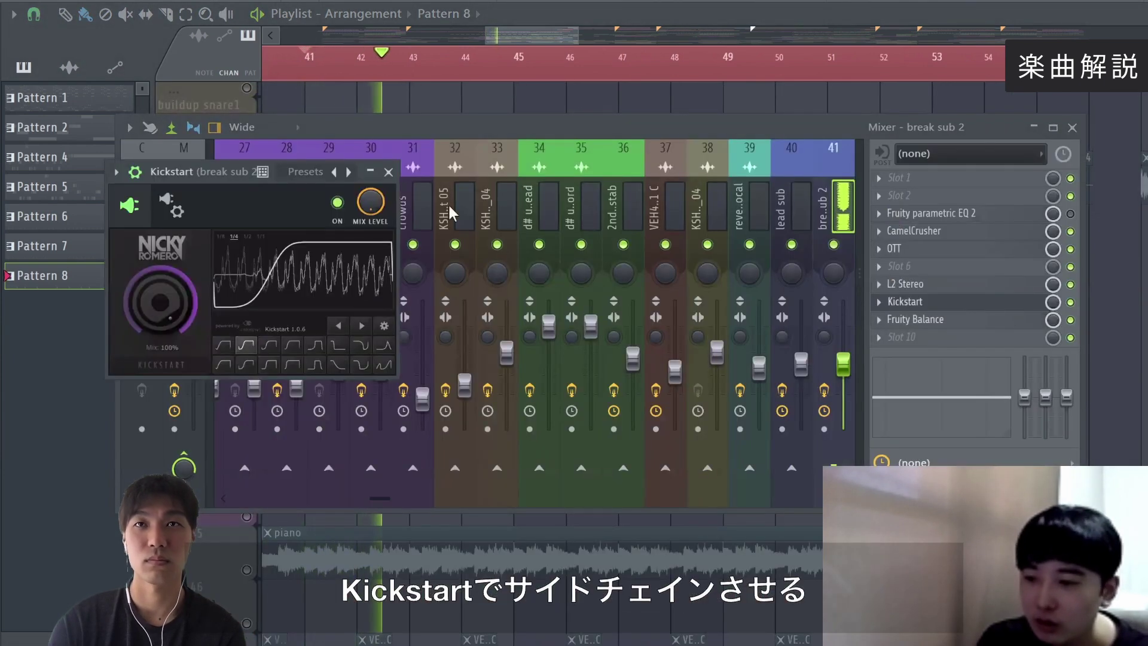
pyautogui.moveTo(207, 164); pyautogui.dragTo(168, 43)
pyautogui.moveTo(456, 136); pyautogui.dragTo(472, 360)
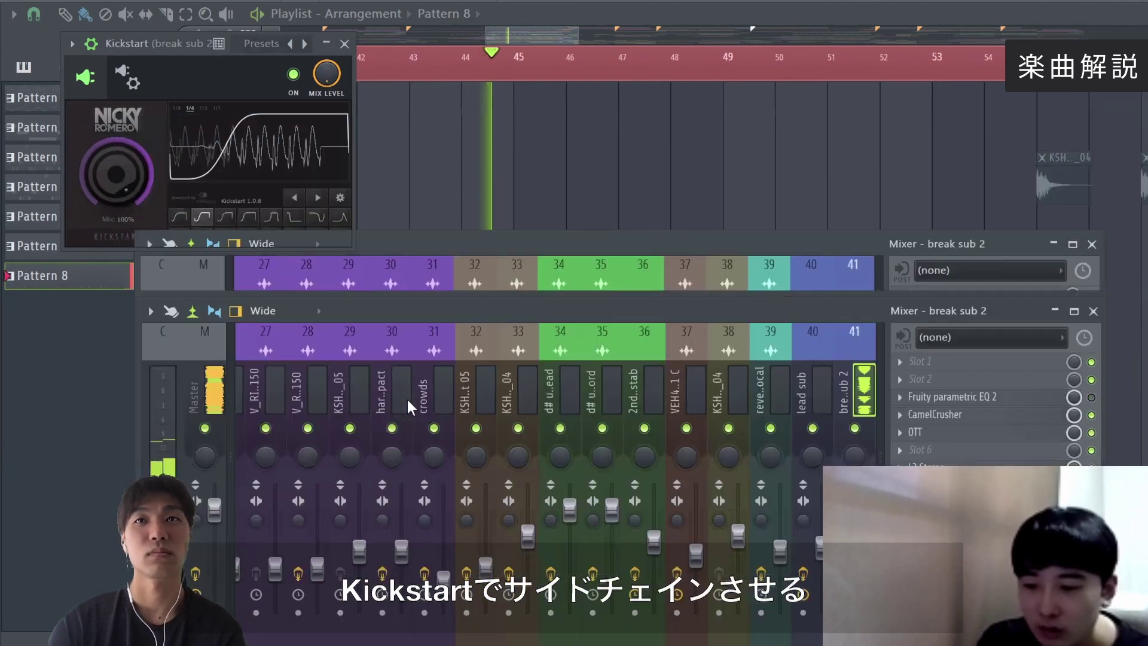
pyautogui.moveTo(407, 400); pyautogui.dragTo(277, 414)
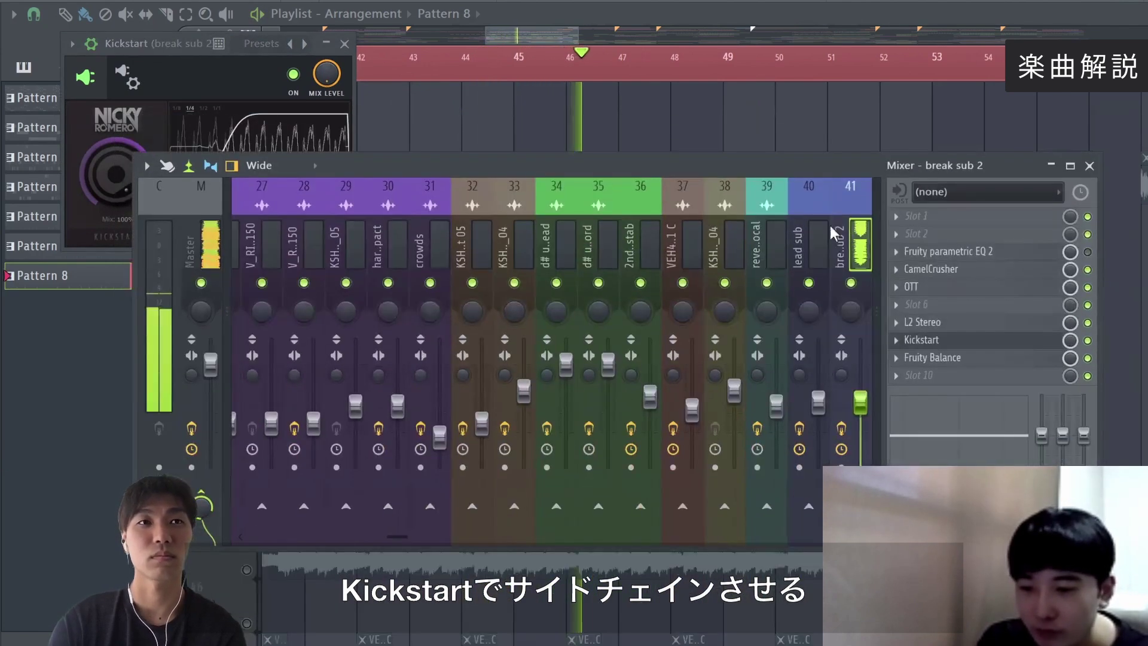
# - Check the Kickstart ducking curve and mix on the breakbeats mixer track during playback and close the plugin
pyautogui.scroll(12, 827, 263)
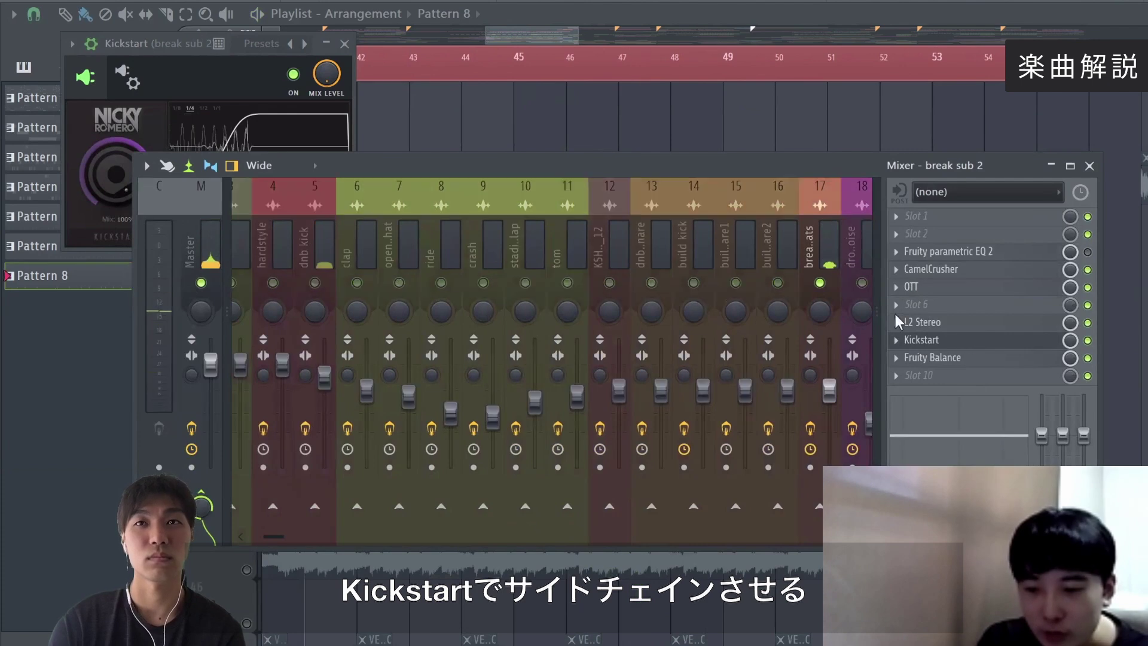
pyautogui.click(948, 336)
pyautogui.click(104, 180)
pyautogui.moveTo(150, 147); pyautogui.dragTo(578, 83)
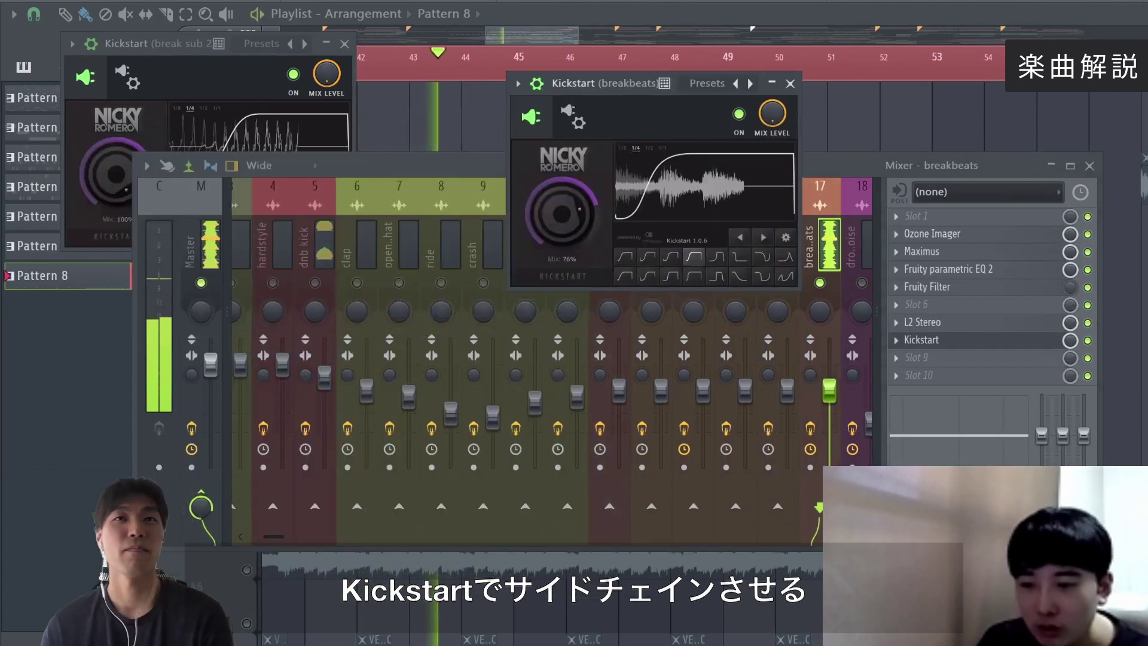
pyautogui.click(791, 59)
# - Examine the first break's fills, piano, arp and vocal clips with all tracks audible, placing the playhead at bar 25
pyautogui.scroll(-3, 679, 275)
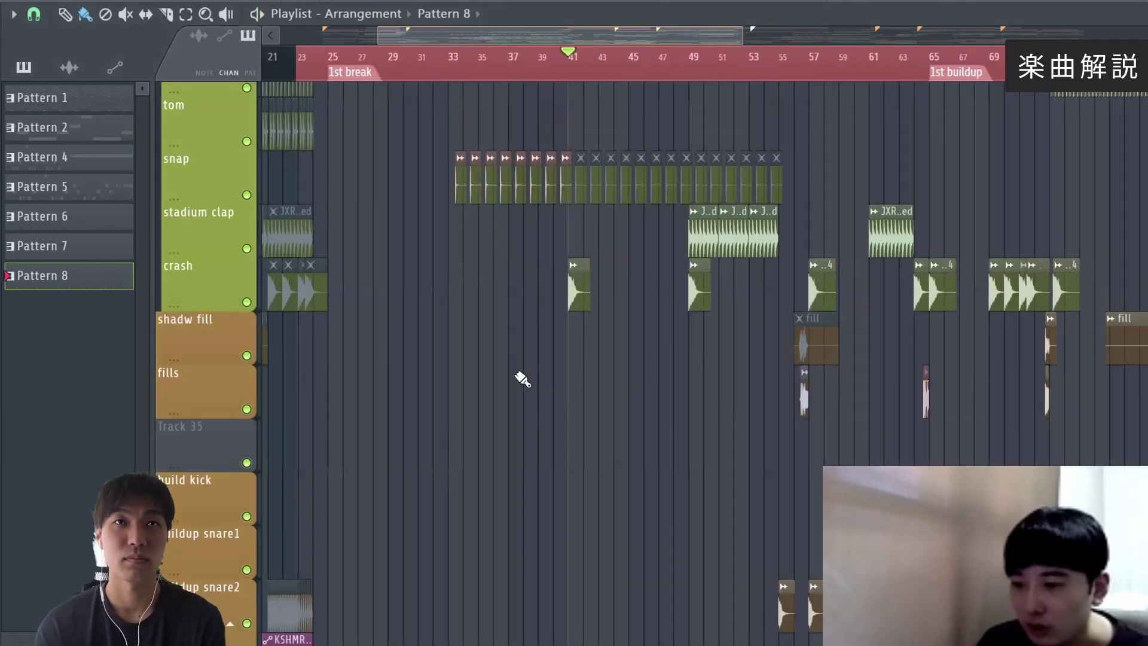
pyautogui.scroll(-3, 500, 90)
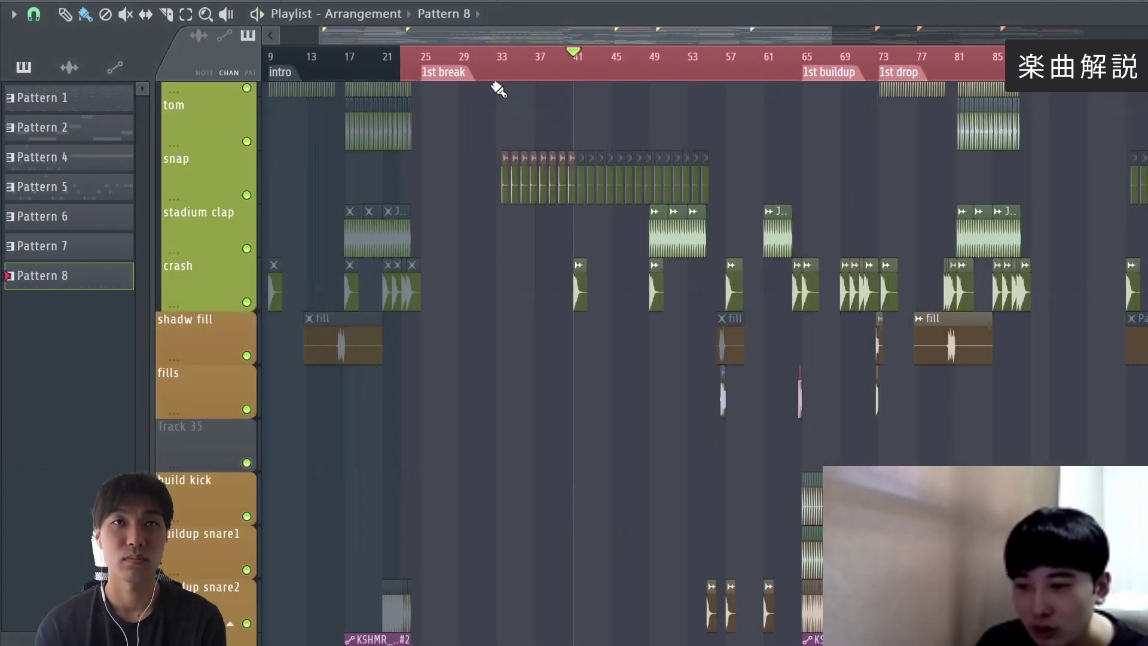
pyautogui.scroll(-10, 500, 90)
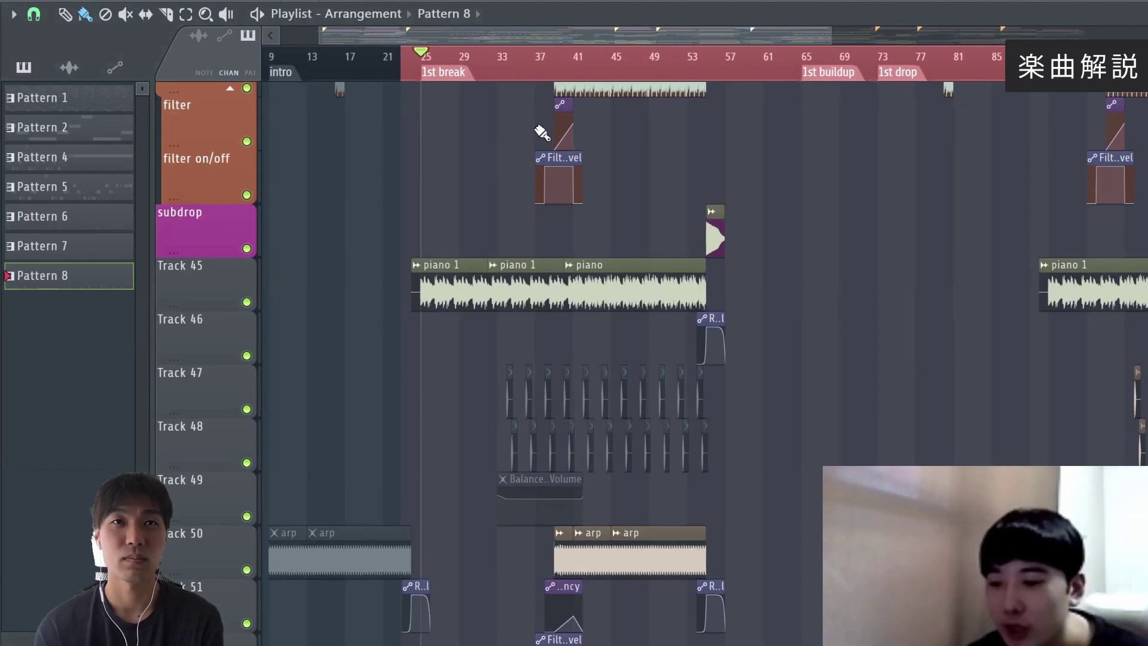
pyautogui.scroll(6, 590, 386)
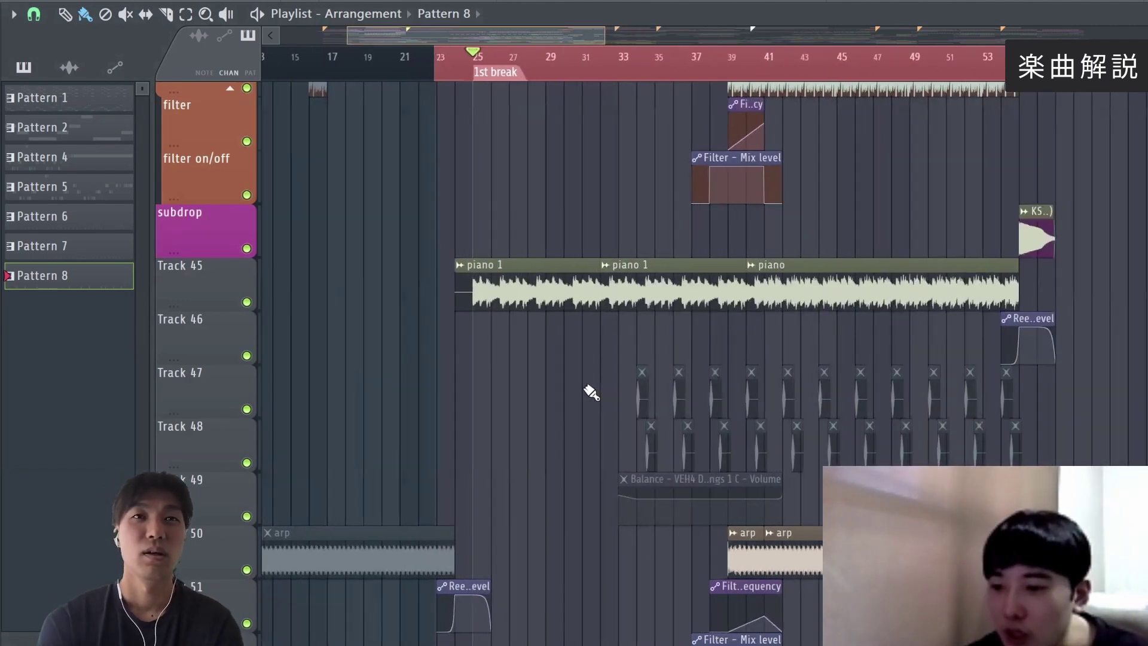
pyautogui.scroll(1, 591, 390)
pyautogui.scroll(15, 591, 390)
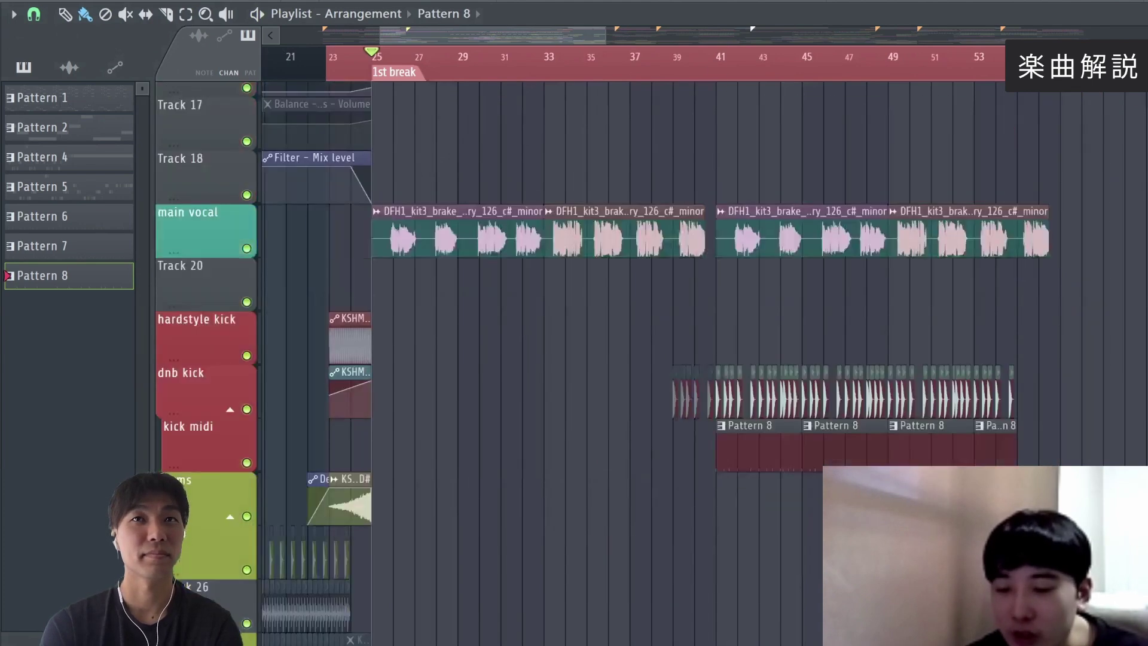
# - Find the main vocal track in the mixer and inspect its Fruity parametric EQ 2 curve
pyautogui.scroll(-2, 638, 505)
pyautogui.scroll(5, 638, 504)
pyautogui.scroll(-7, 393, 453)
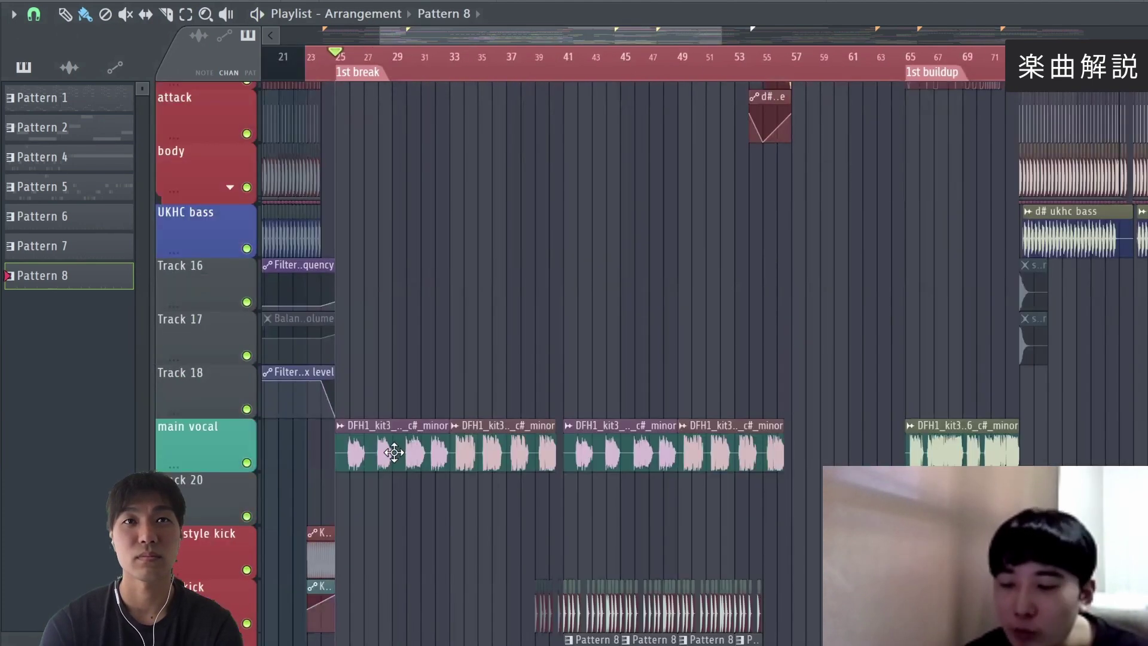
pyautogui.press('F9')
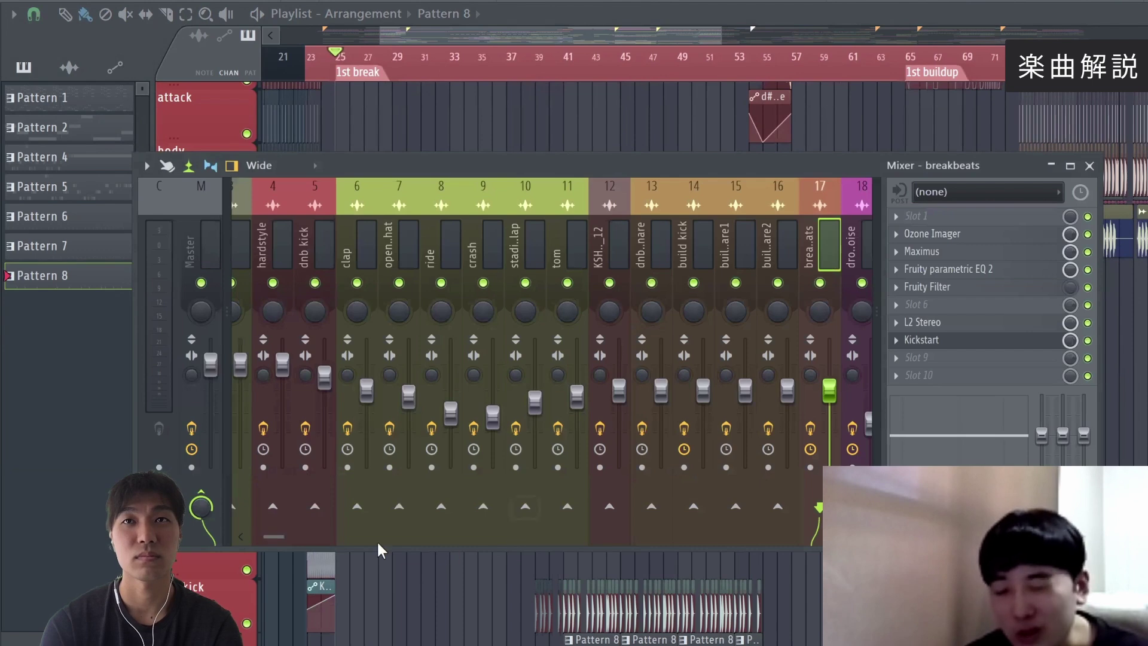
pyautogui.scroll(-6, 279, 533)
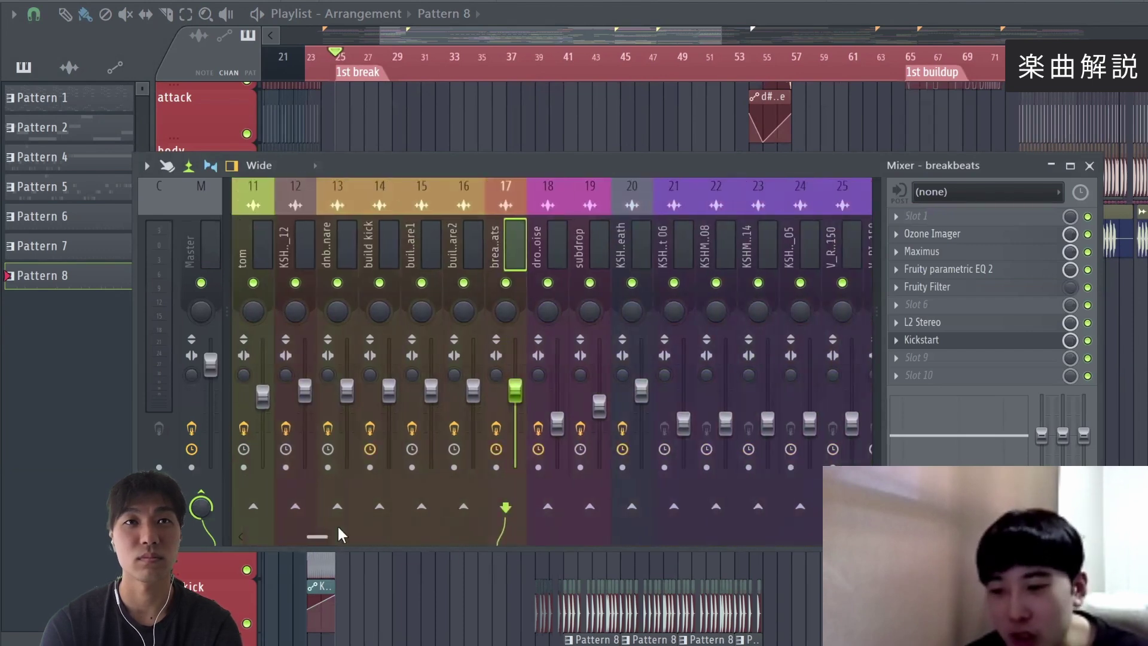
pyautogui.scroll(5, 334, 538)
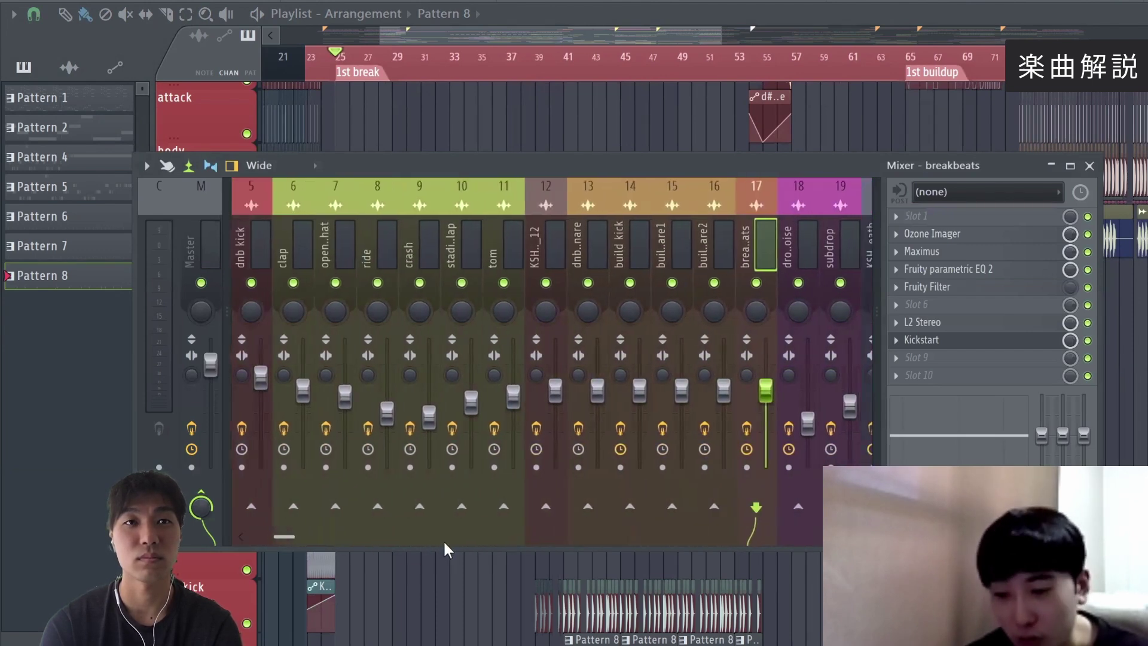
pyautogui.scroll(-5, 441, 541)
pyautogui.scroll(-10, 441, 545)
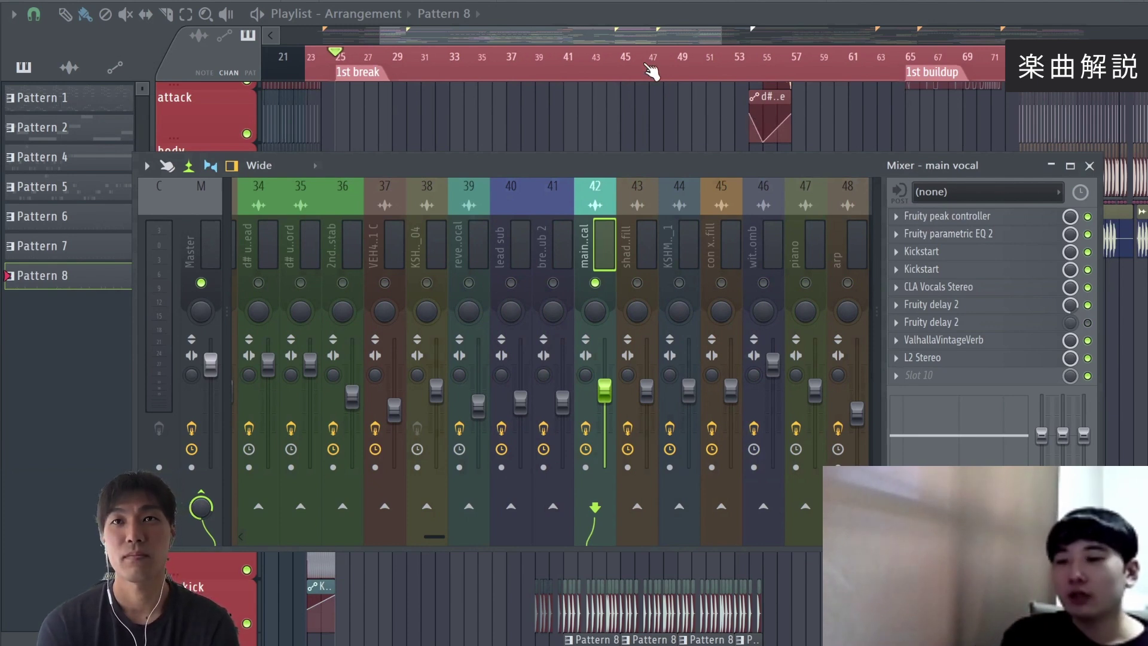
pyautogui.click(933, 234)
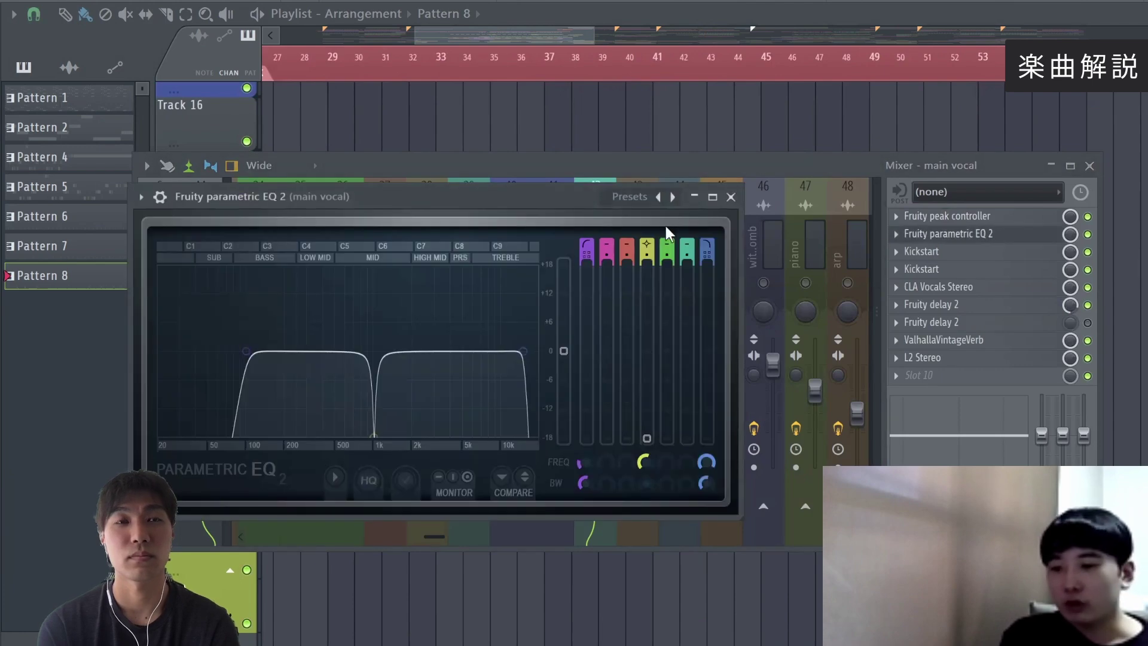
# - Check the Kickstart ducking curve and the CLA Vocals settings on the main vocal track during playback
pyautogui.click(989, 239)
pyautogui.click(988, 242)
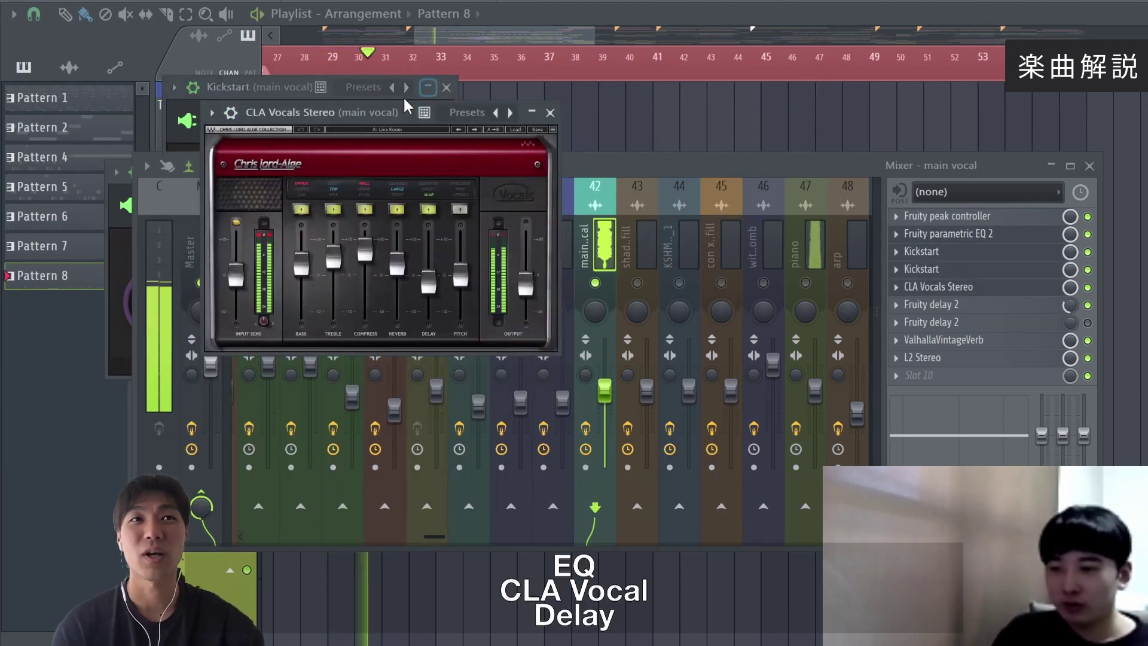
pyautogui.click(446, 88)
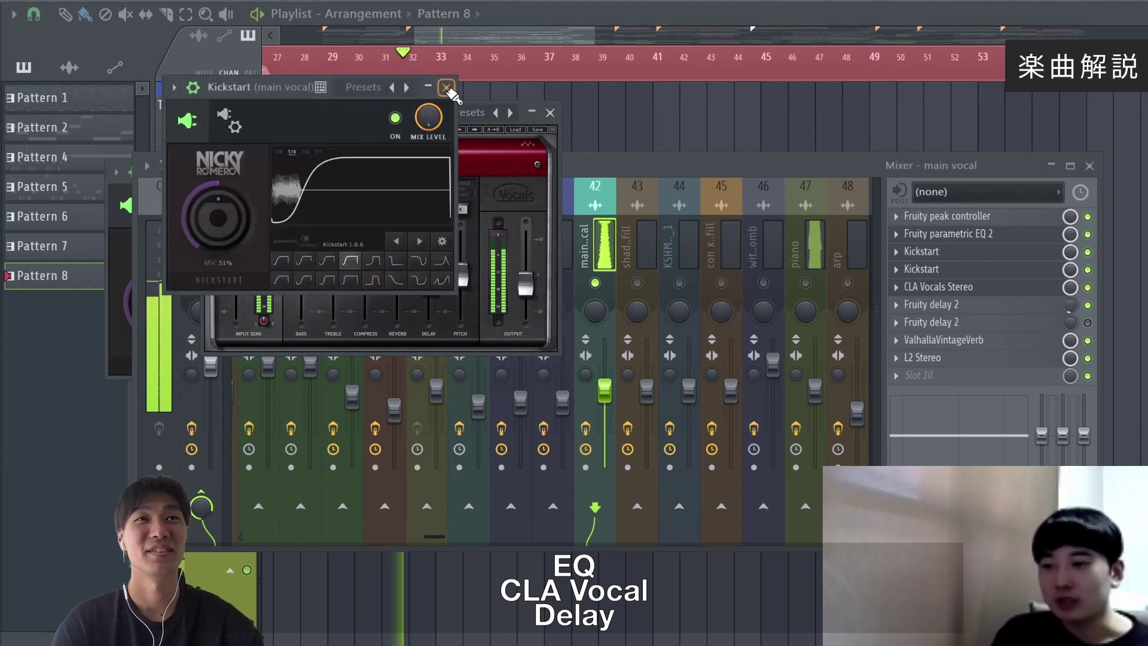
pyautogui.click(330, 115)
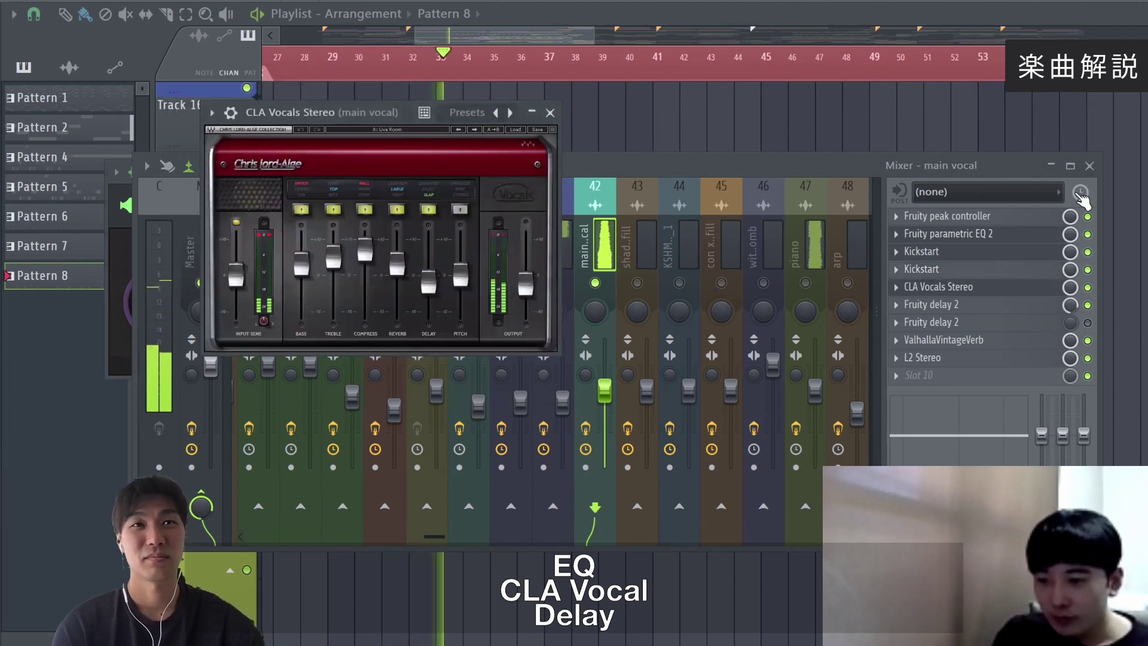
# - Inspect the ping-pong Fruity delay 2 and the Fruity peak controller on the main vocal track, closing the peak controller
pyautogui.click(998, 306)
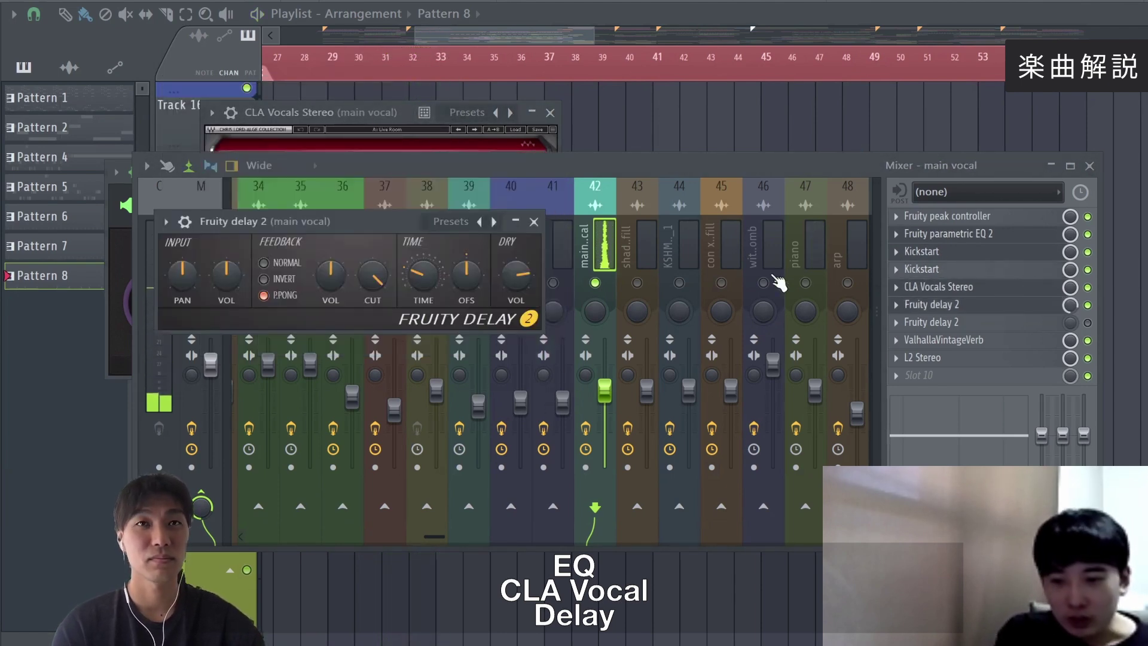
pyautogui.moveTo(247, 221); pyautogui.dragTo(206, 178)
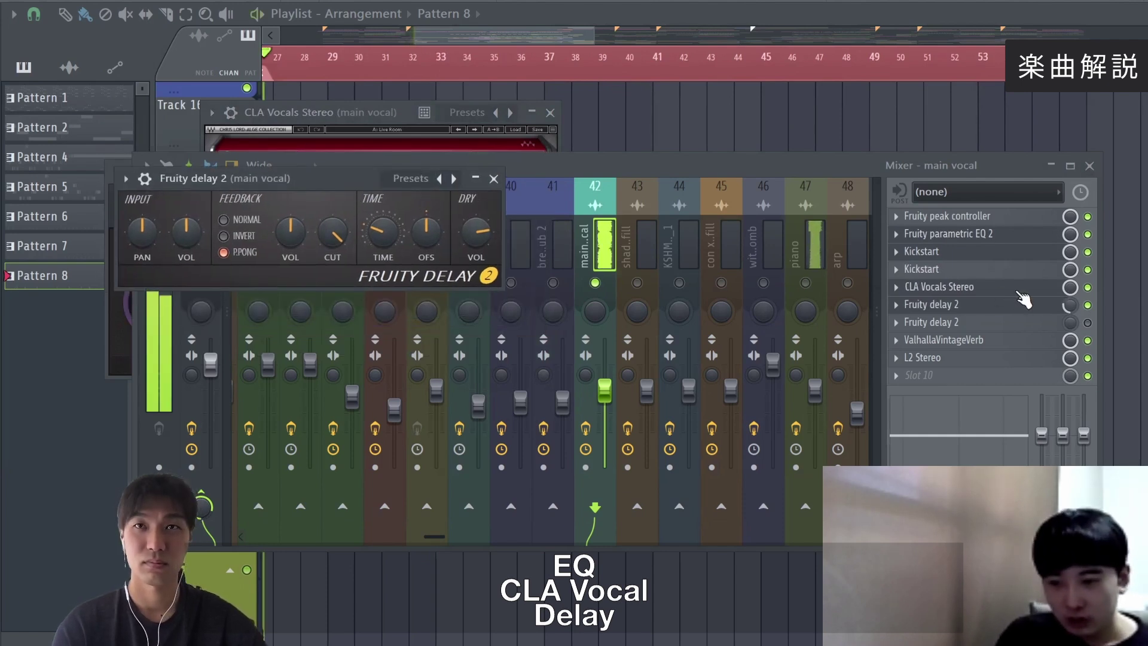
pyautogui.click(1038, 305)
pyautogui.click(1049, 306)
pyautogui.click(1043, 303)
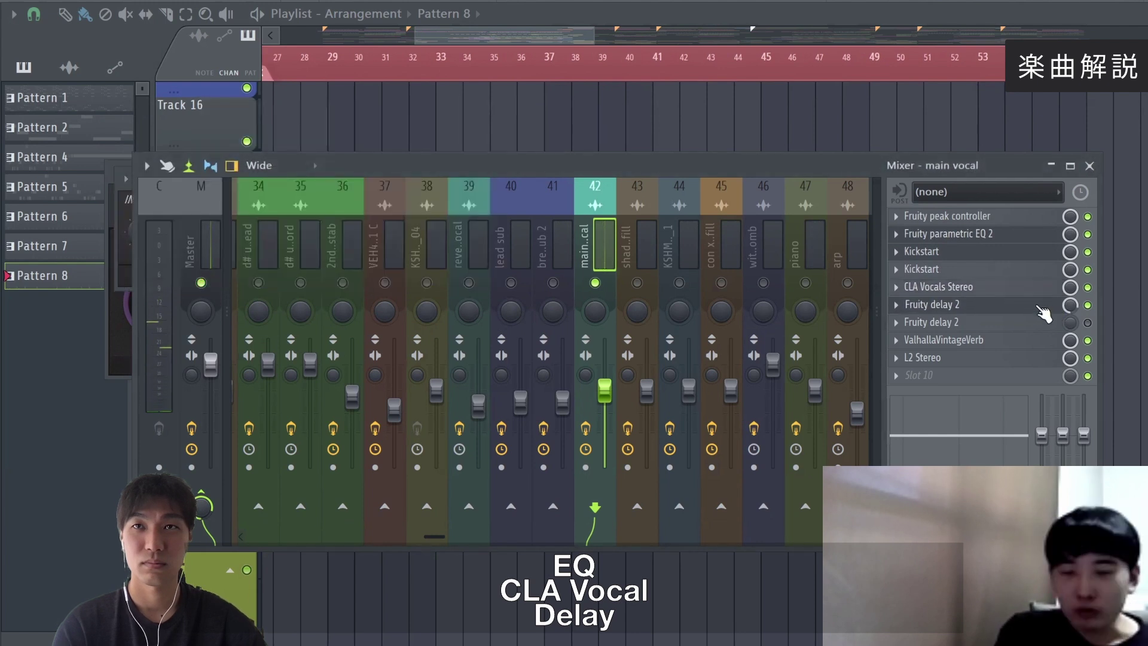
pyautogui.click(1042, 307)
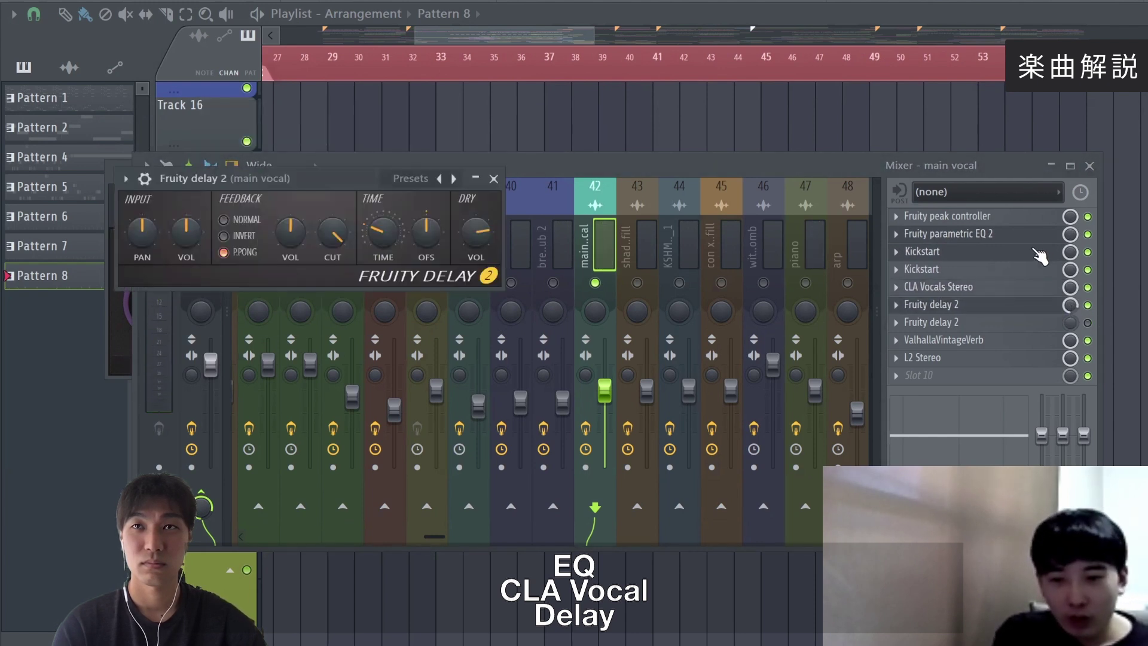
pyautogui.click(1034, 217)
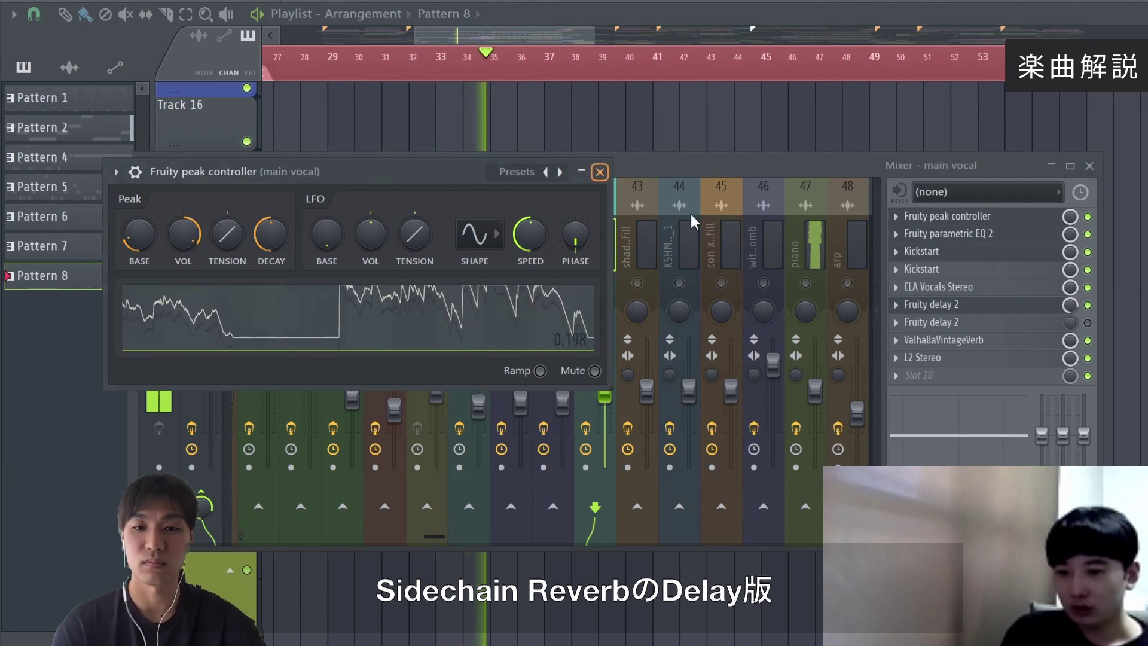
pyautogui.click(599, 172)
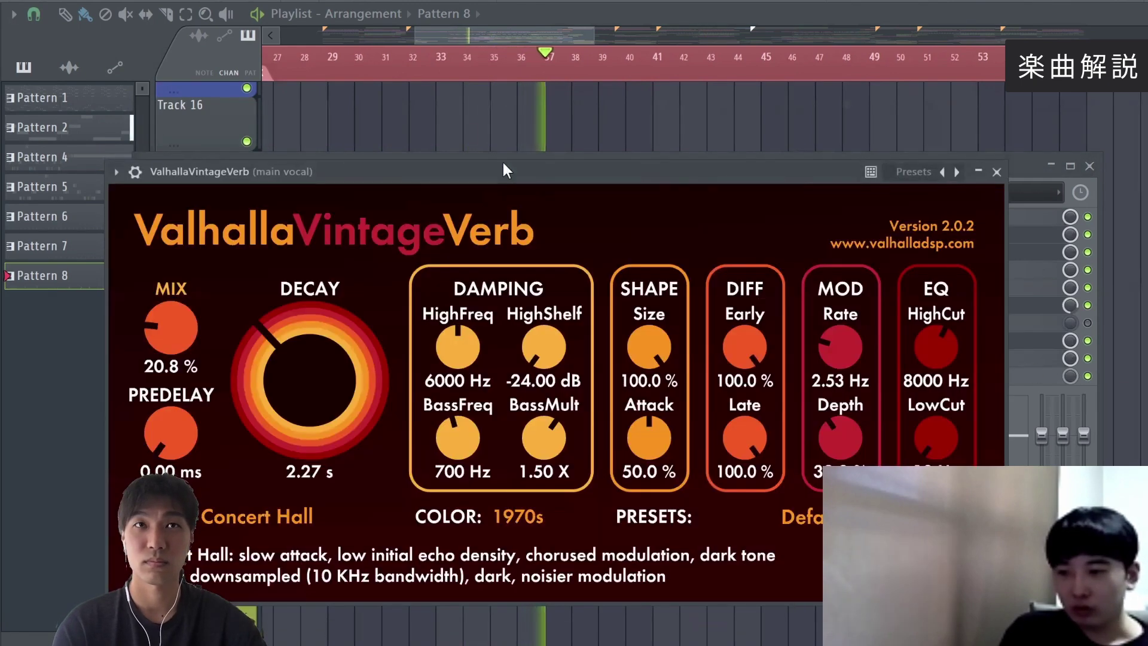
# - Check the ValhallaVintageVerb reverb and the L2 Stereo limiter on the main vocal track, closing the plugins and the mixer
pyautogui.moveTo(501, 169); pyautogui.dragTo(406, 52)
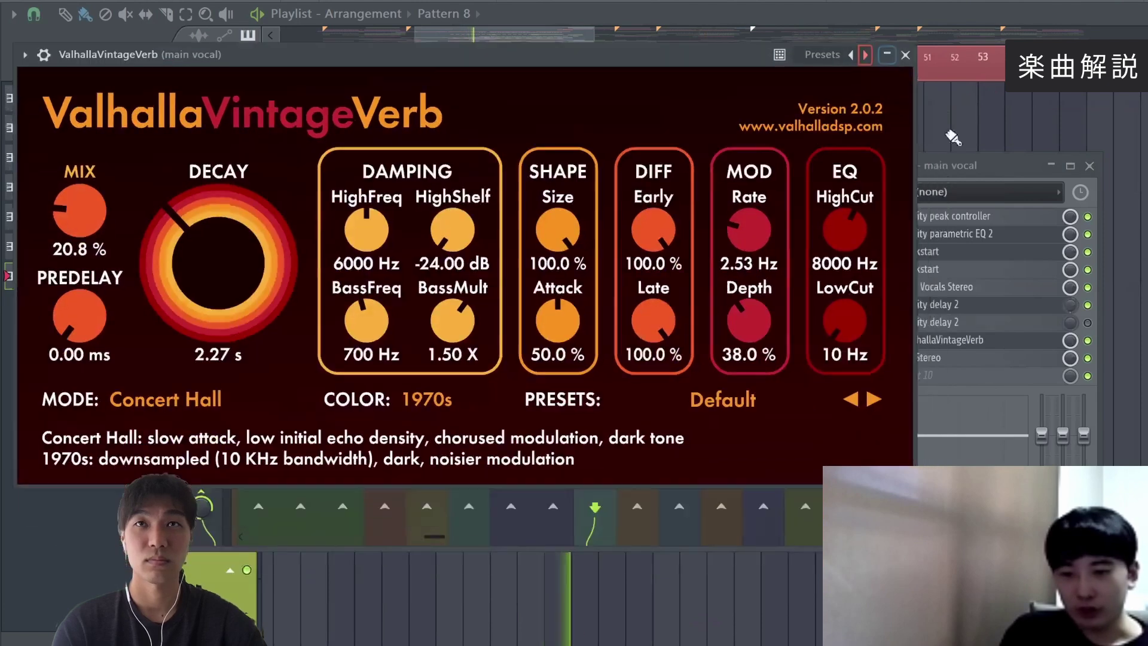
pyautogui.click(905, 54)
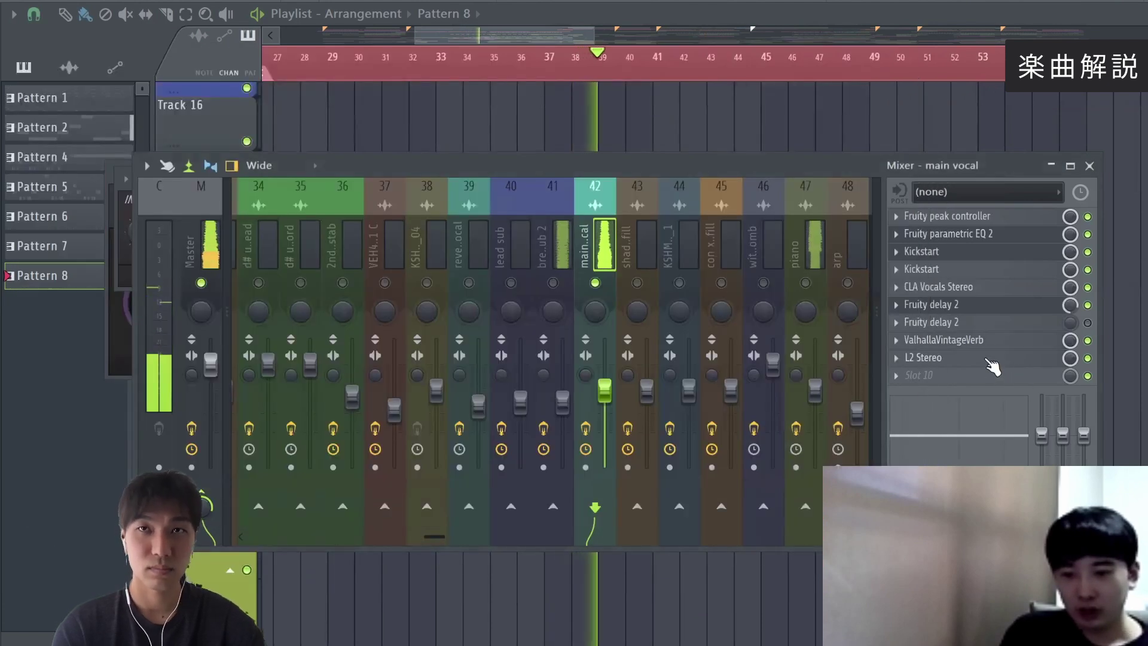
pyautogui.click(988, 359)
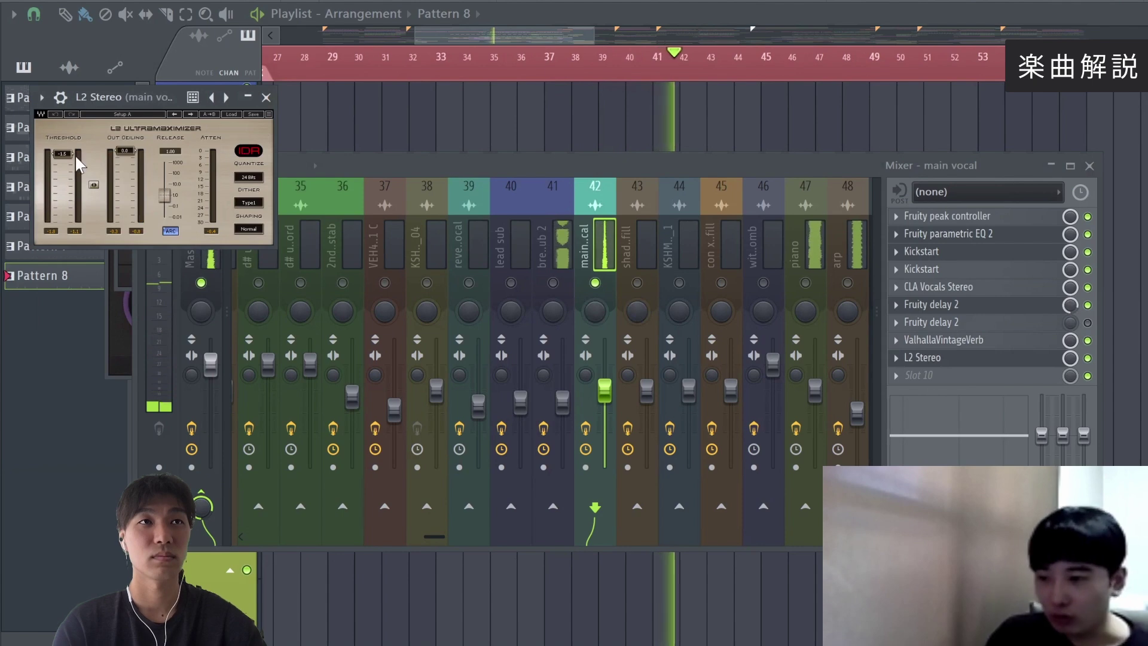
pyautogui.click(267, 97)
pyautogui.click(1089, 166)
# - Stop playback and take the main vocal track out of solo in the mixer, returning to the playlist
pyautogui.scroll(-3, 781, 387)
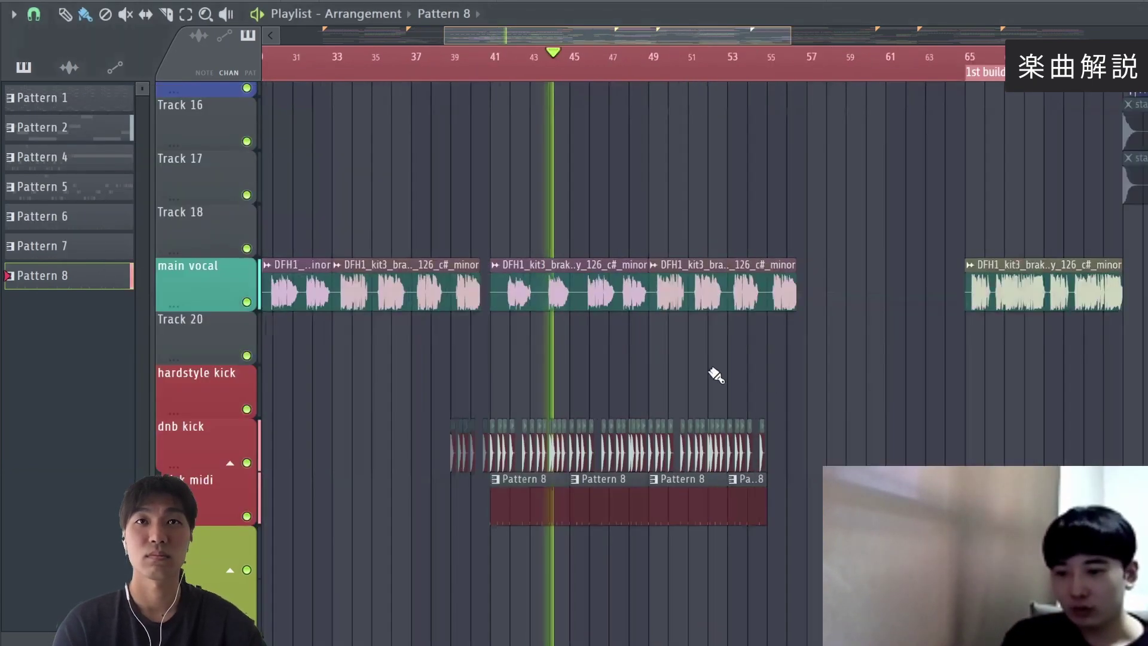
pyautogui.scroll(-2, 995, 6)
pyautogui.press('space')
pyautogui.press('F9')
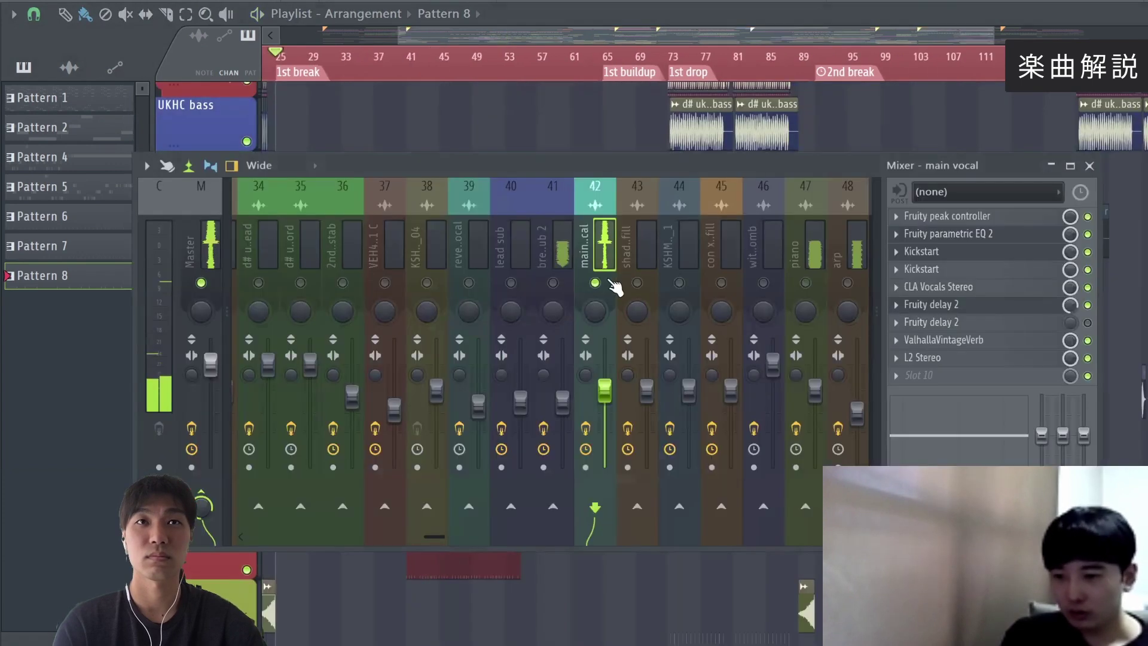
pyautogui.rightClick(597, 281)
pyautogui.press('F9')
# - Examine the main vocal, kick, piano and arp clips across the first break in the playlist
pyautogui.scroll(5, 636, 374)
pyautogui.scroll(-2, 622, 335)
pyautogui.scroll(-5, 628, 340)
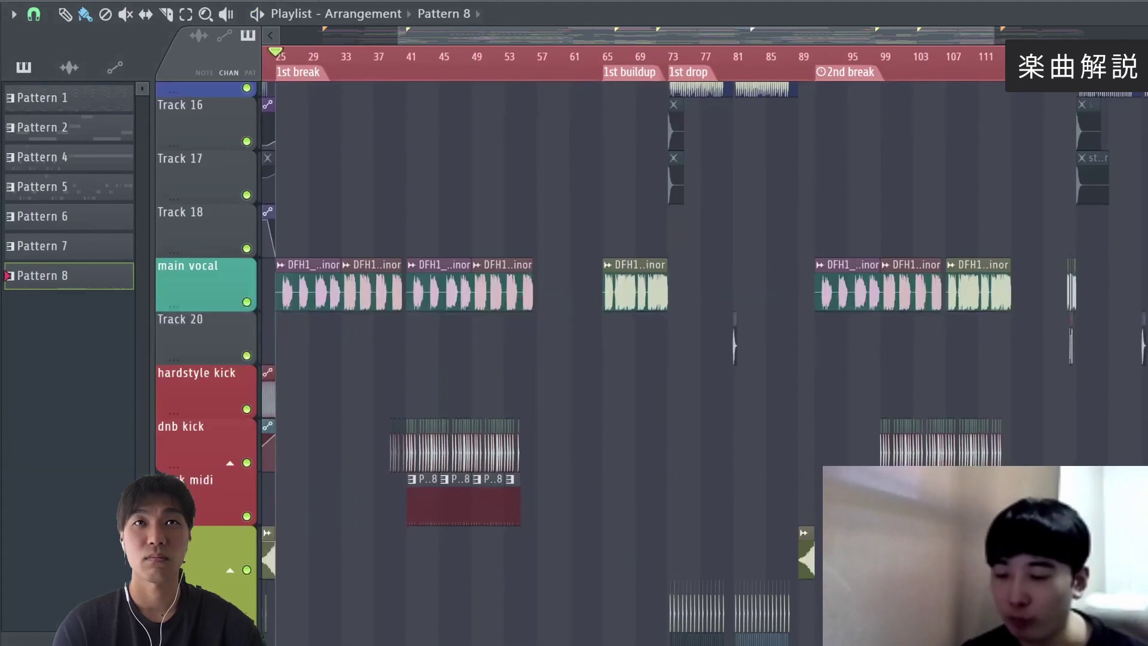
pyautogui.scroll(3, 616, 292)
pyautogui.scroll(4, 604, 269)
pyautogui.scroll(-10, 543, 277)
pyautogui.scroll(-3, 598, 270)
pyautogui.scroll(1, 688, 281)
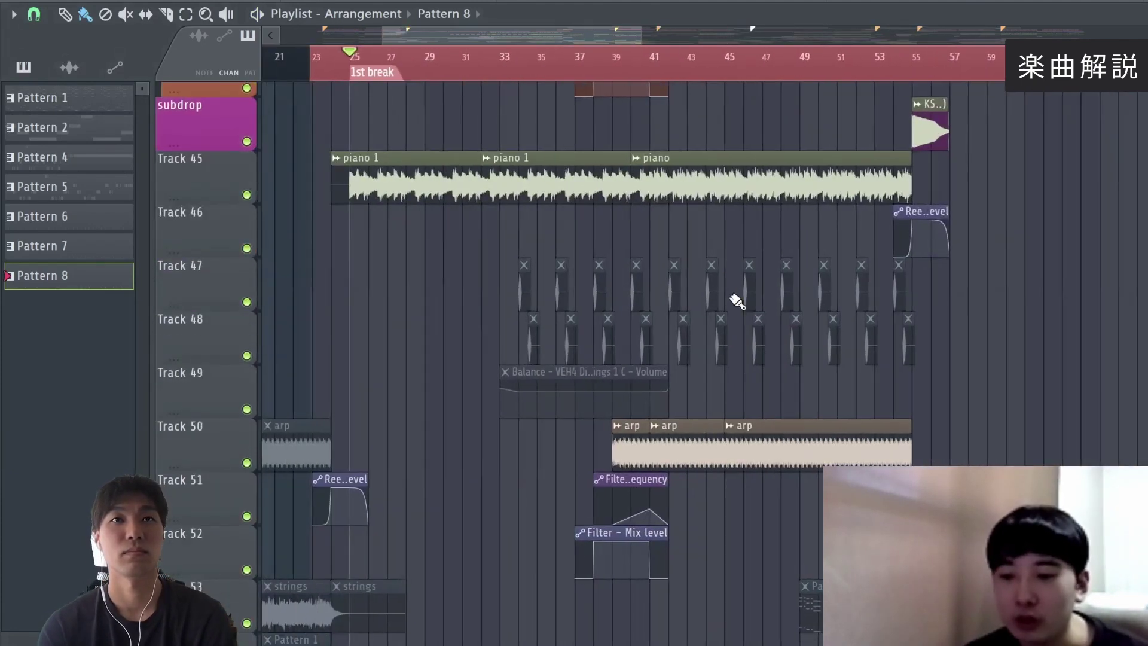
# - Place the playhead at bar 41 and play the first break with all tracks audible
pyautogui.click(651, 67)
pyautogui.scroll(10, 853, 371)
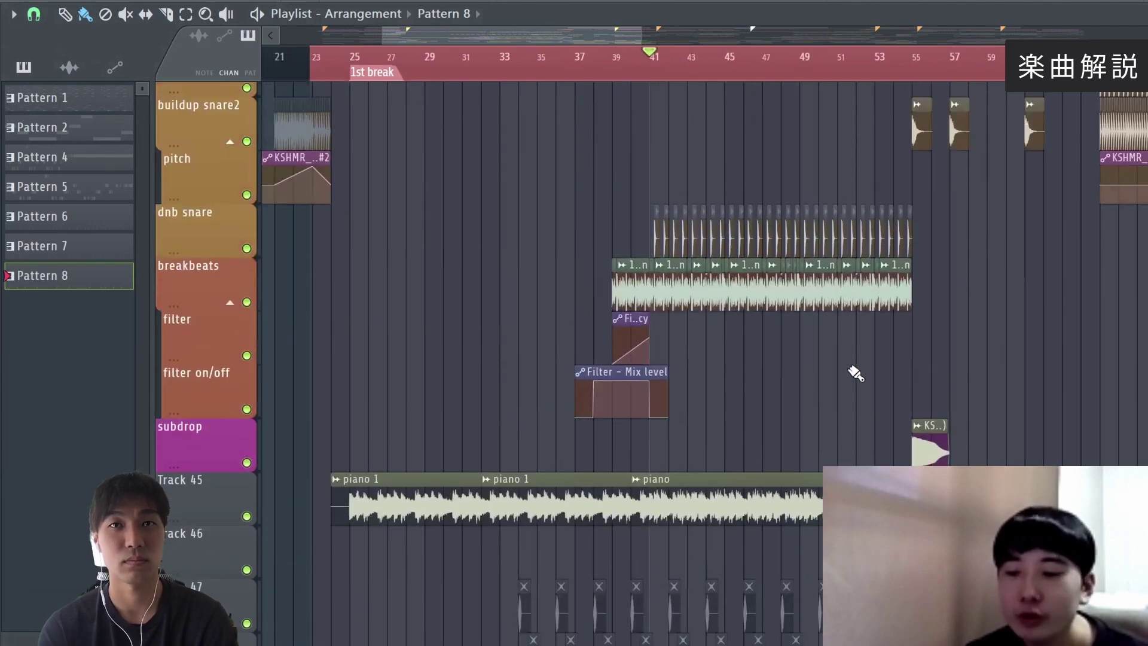
pyautogui.scroll(2, 756, 389)
pyautogui.scroll(-4, 756, 385)
pyautogui.scroll(18, 736, 323)
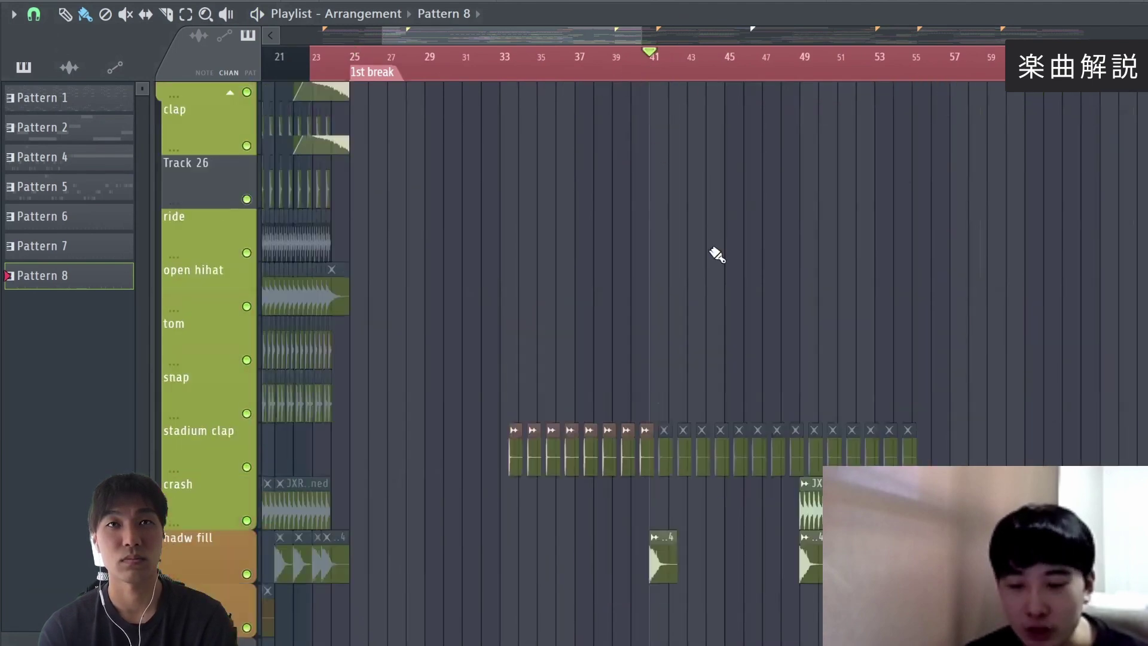
pyautogui.scroll(10, 725, 231)
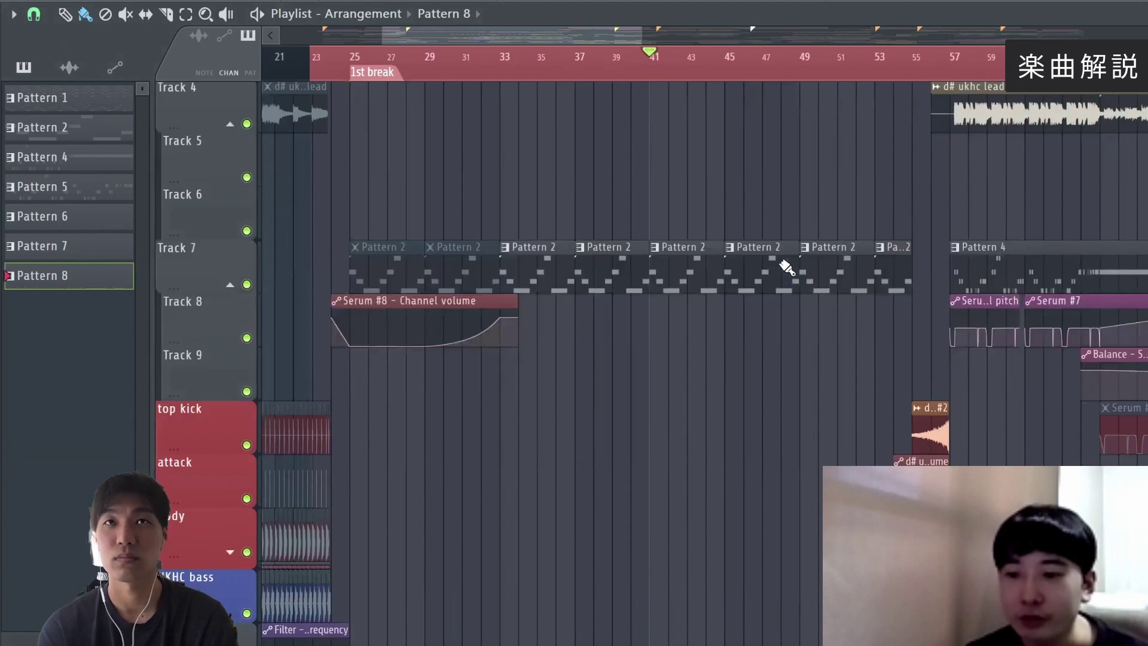
pyautogui.scroll(-13, 783, 266)
pyautogui.press('space')
# - Review the breakbeats, fx, drum and lead tracks while the first break plays, and stop playback
pyautogui.scroll(-18, 788, 250)
pyautogui.scroll(-2, 891, 432)
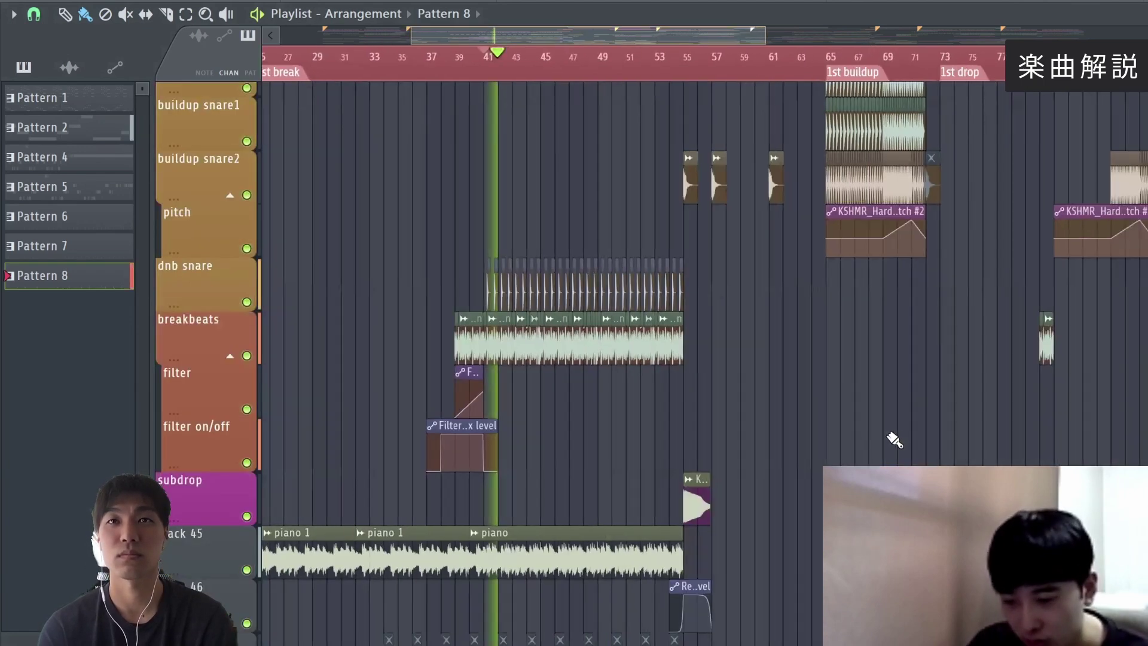
pyautogui.scroll(-17, 897, 437)
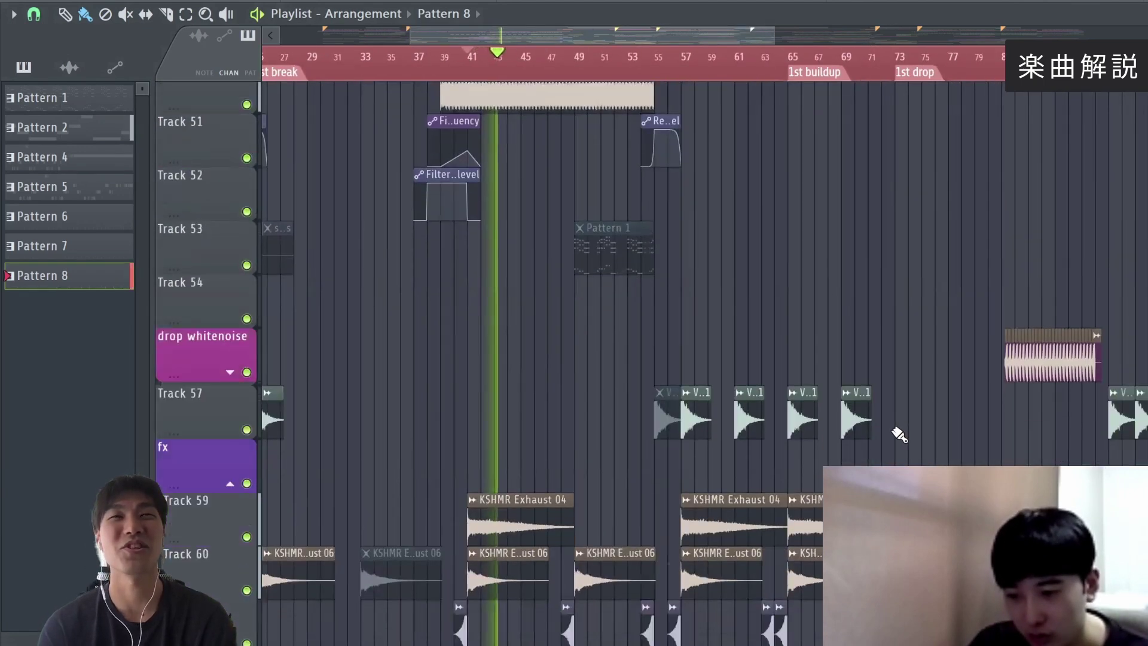
pyautogui.scroll(-7, 893, 432)
pyautogui.scroll(18, 902, 431)
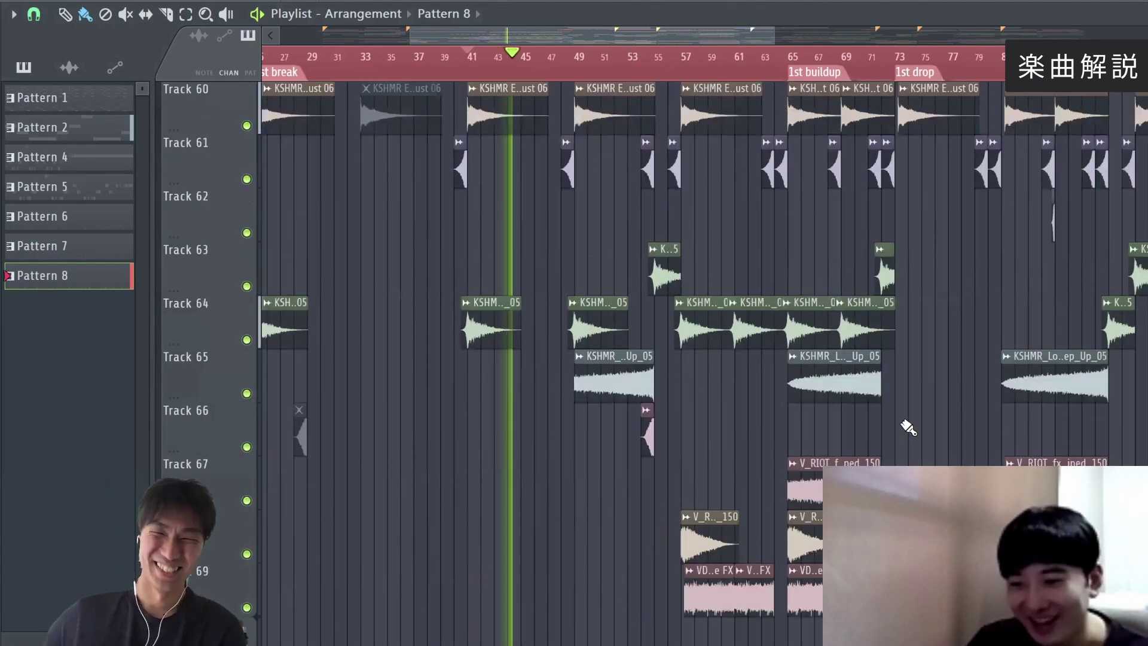
pyautogui.scroll(20, 907, 430)
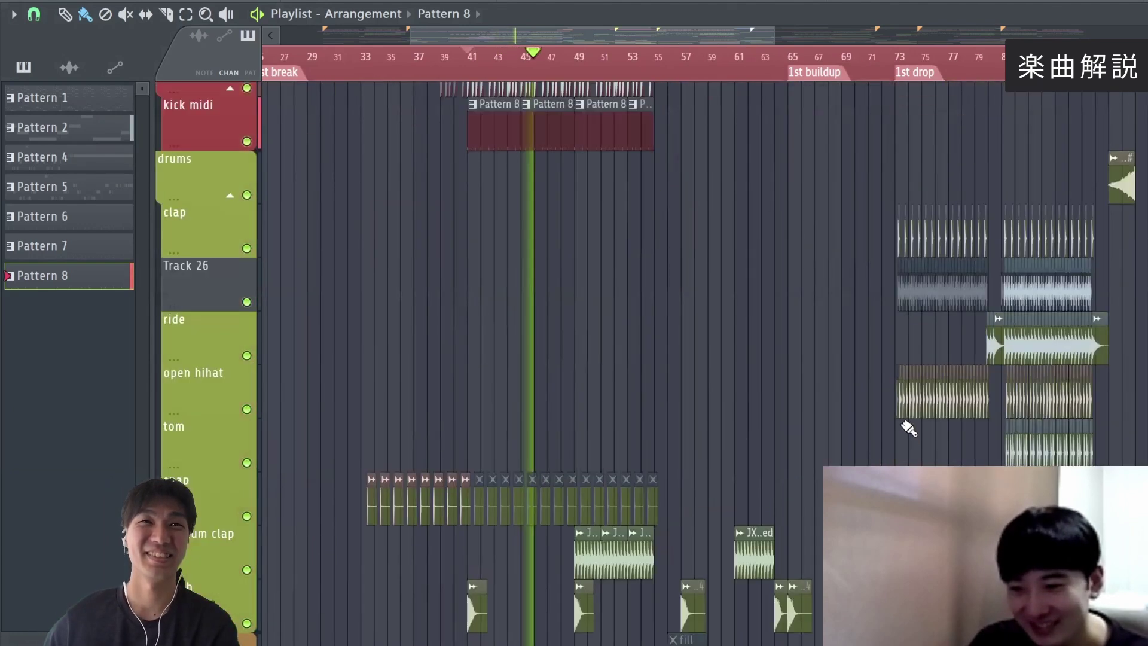
pyautogui.scroll(9, 1029, 108)
pyautogui.hscroll(4, 977, 254)
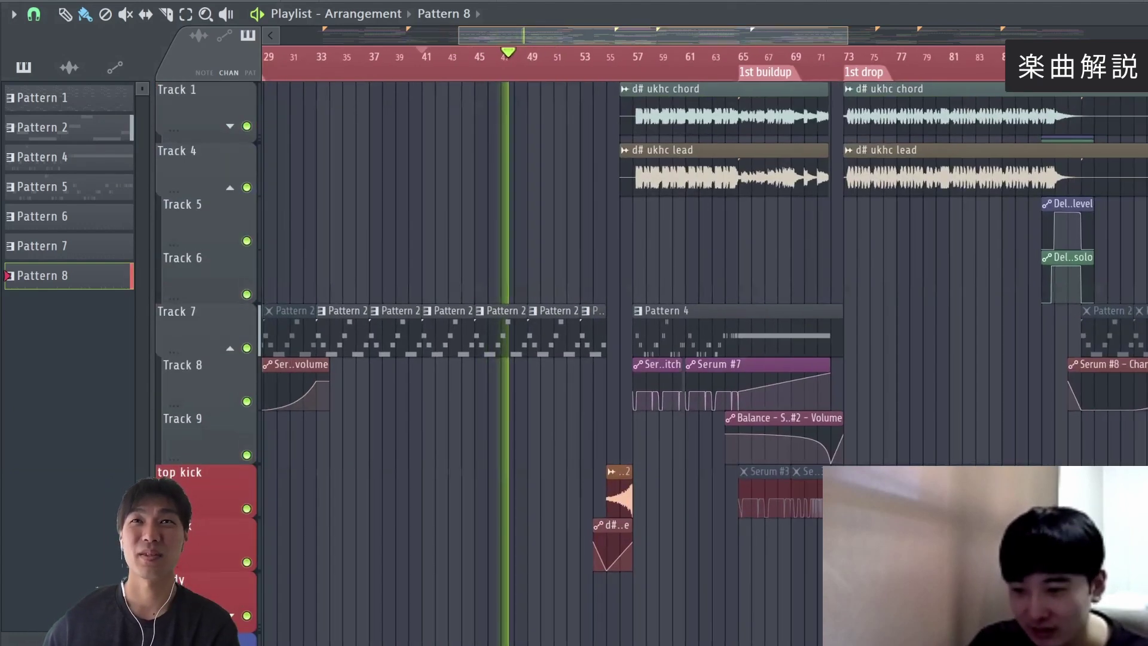
pyautogui.scroll(-3, 859, 333)
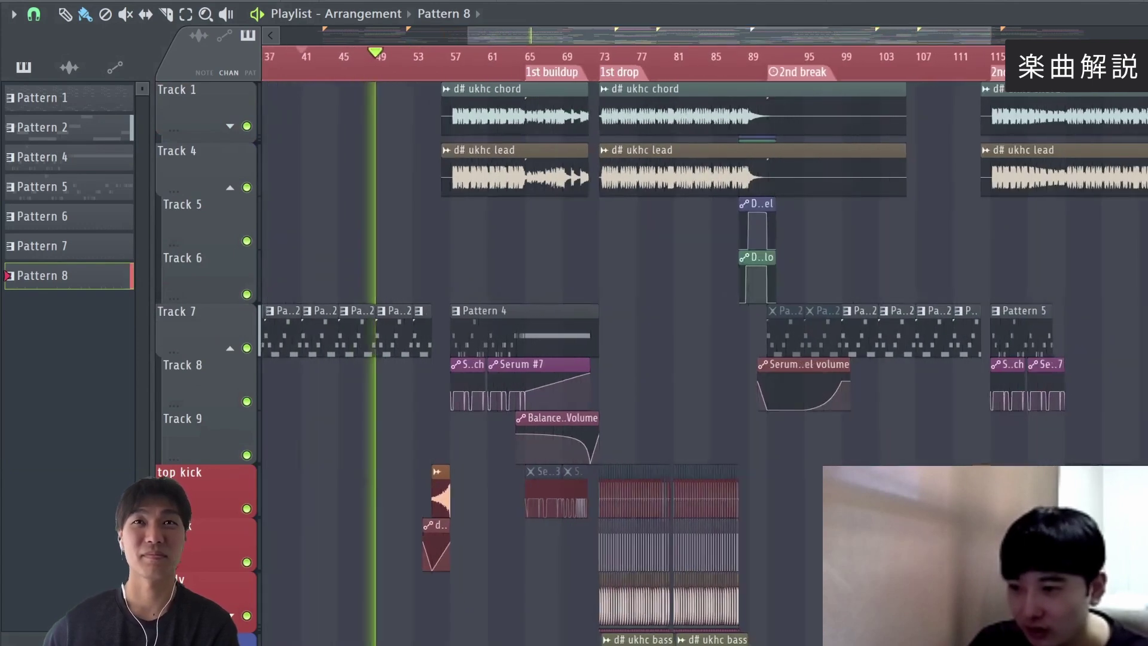
pyautogui.press('space')
# - Locate the d# ukhc extended clip and its channel volume automation leading into bar 57
pyautogui.scroll(1, 705, 67)
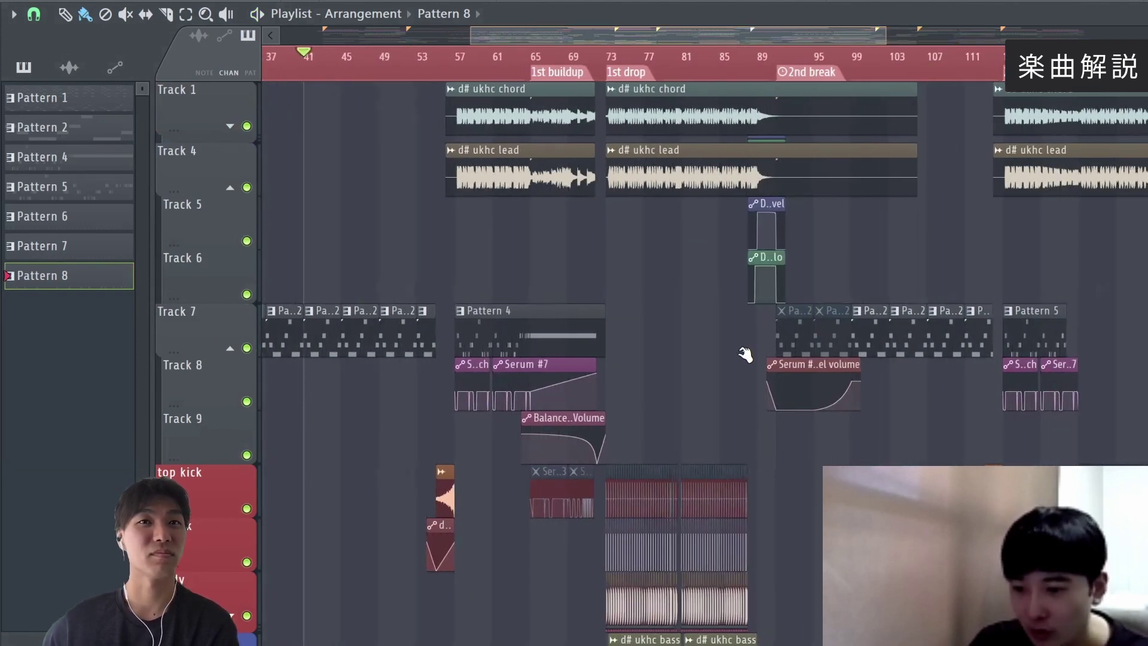
pyautogui.scroll(6, 739, 351)
pyautogui.scroll(-5, 740, 351)
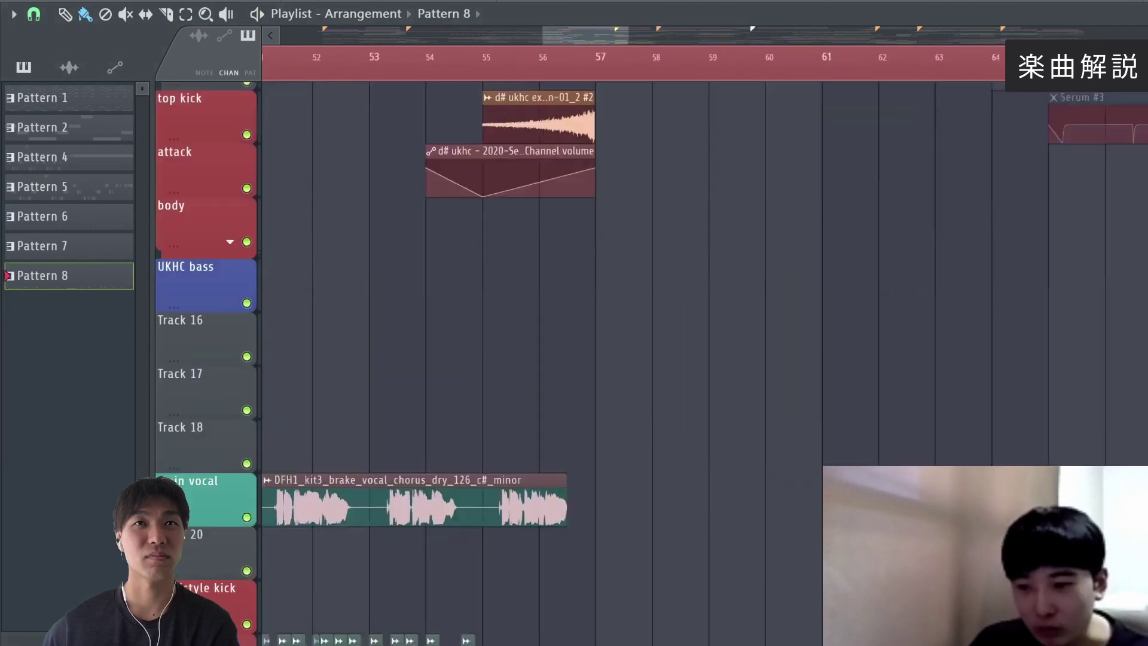
pyautogui.scroll(-3, 704, 351)
pyautogui.scroll(-3, 705, 351)
pyautogui.scroll(8, 704, 351)
pyautogui.scroll(2, 566, 72)
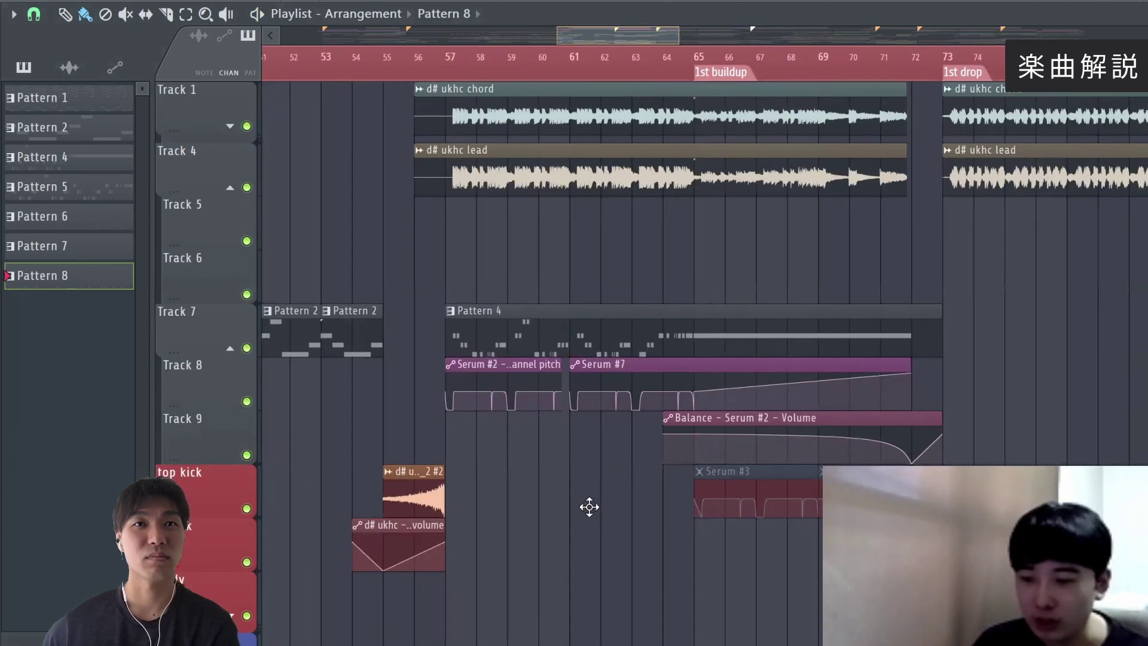
pyautogui.scroll(4, 591, 502)
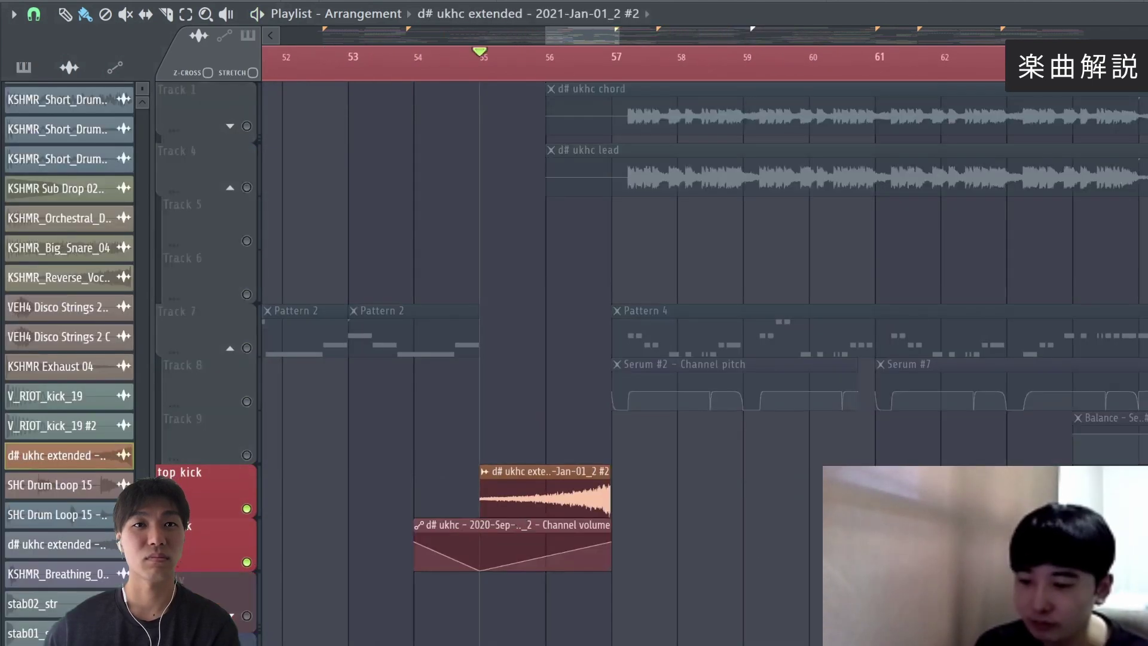
# - Play the soloed d# ukhc extended clip with its volume automation, stop playback, and make all tracks audible again
pyautogui.press('space')
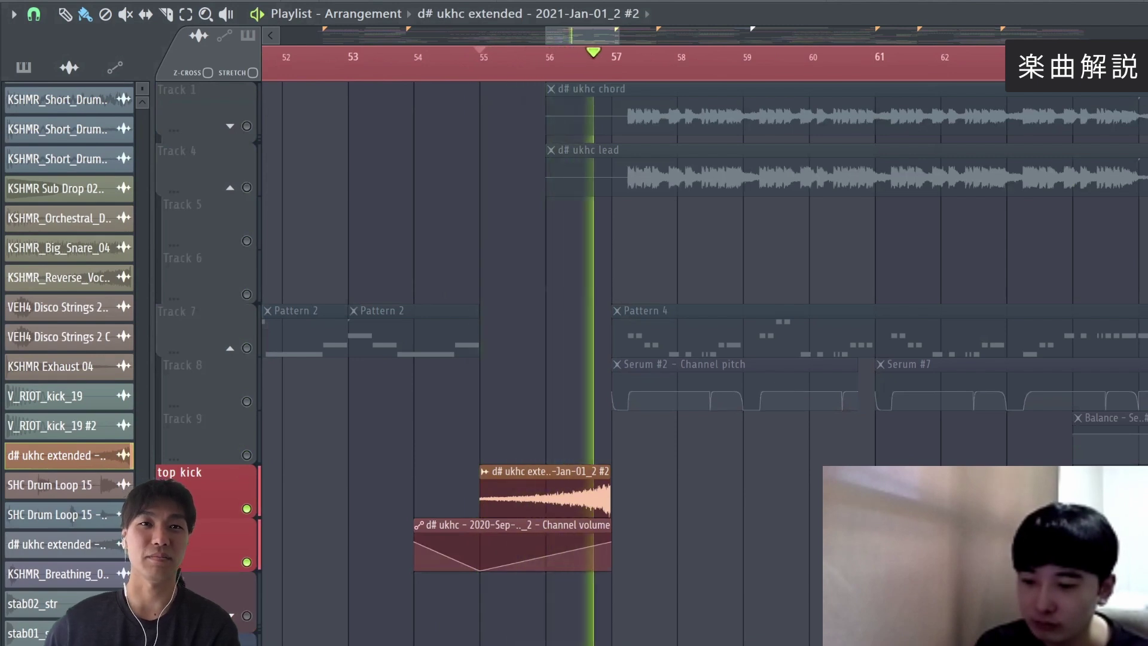
pyautogui.press('space')
pyautogui.scroll(-3, 670, 69)
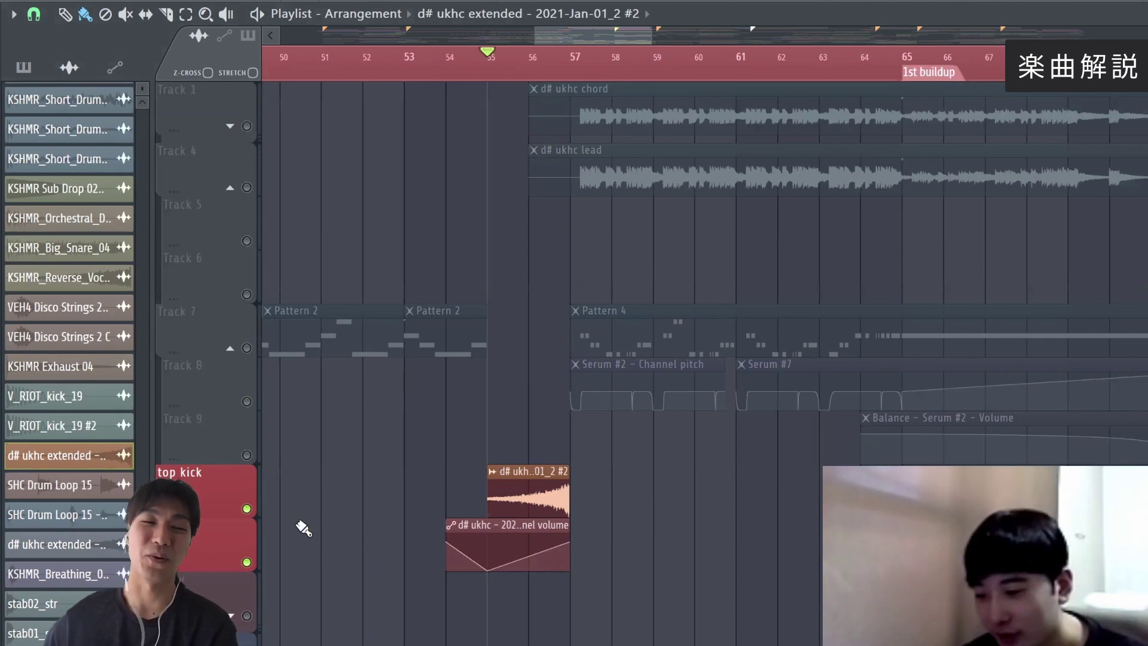
pyautogui.rightClick(247, 562)
pyautogui.rightClick(247, 562)
# - Locate the reverse vocal clip with its channel volume and LFO speed automation before the 1st break, placing the playhead at bar 23
pyautogui.scroll(-3, 726, 495)
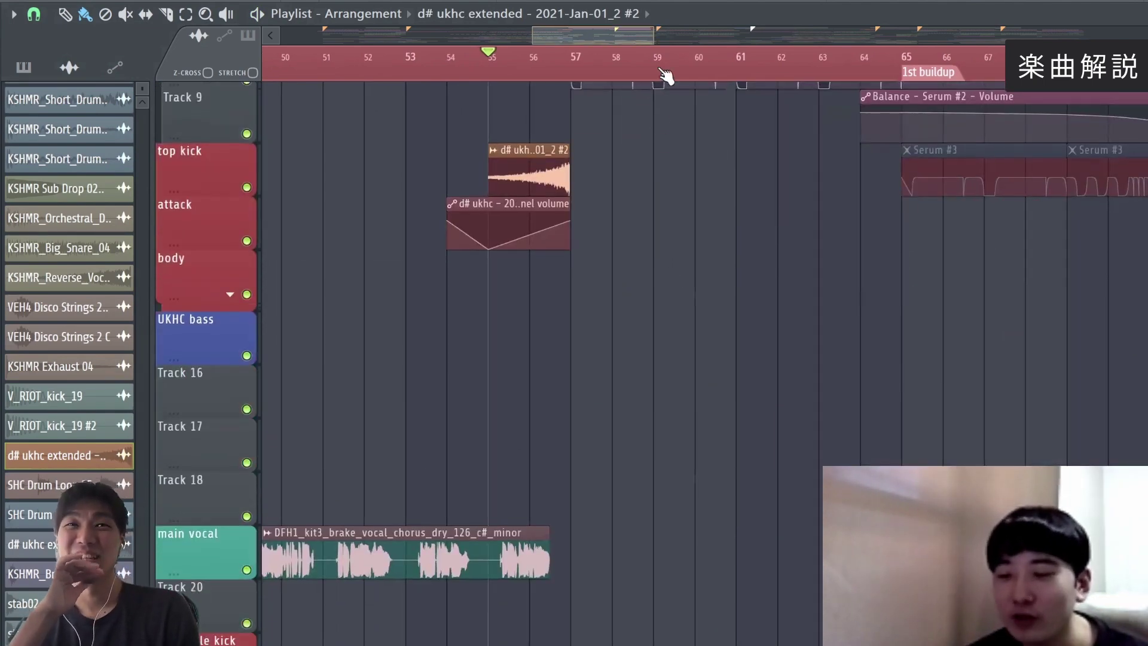
pyautogui.scroll(-2, 674, 380)
pyautogui.scroll(4, 682, 375)
pyautogui.scroll(-5, 682, 374)
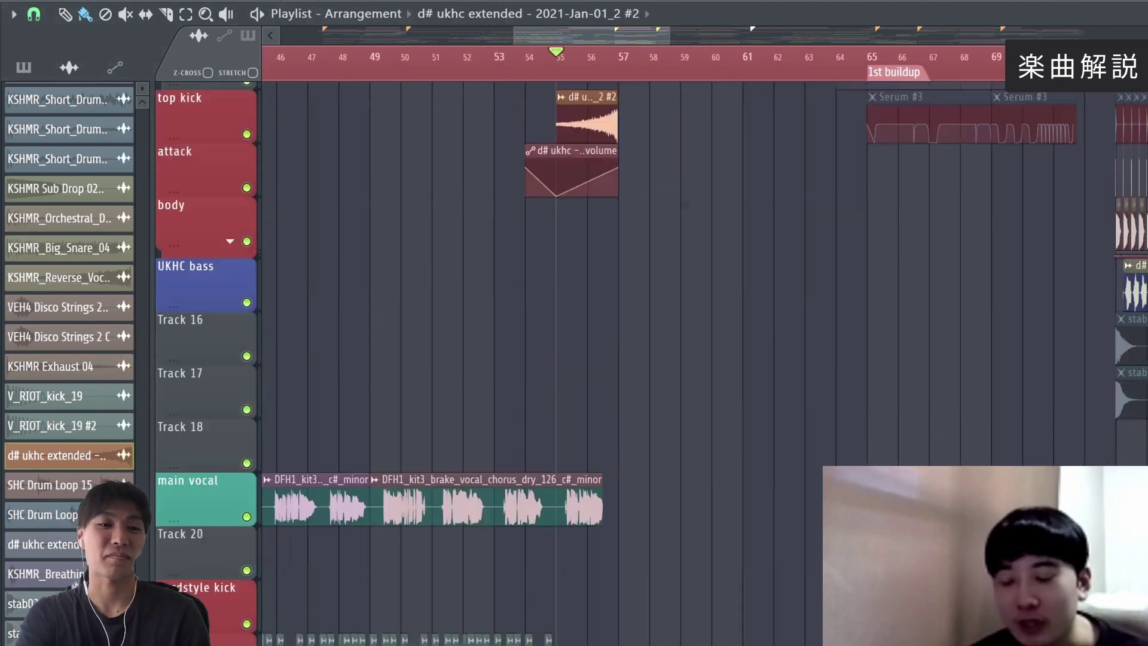
pyautogui.hscroll(-2, 682, 374)
pyautogui.scroll(-2, 933, 371)
pyautogui.hscroll(-3, 939, 375)
pyautogui.scroll(2, 820, 417)
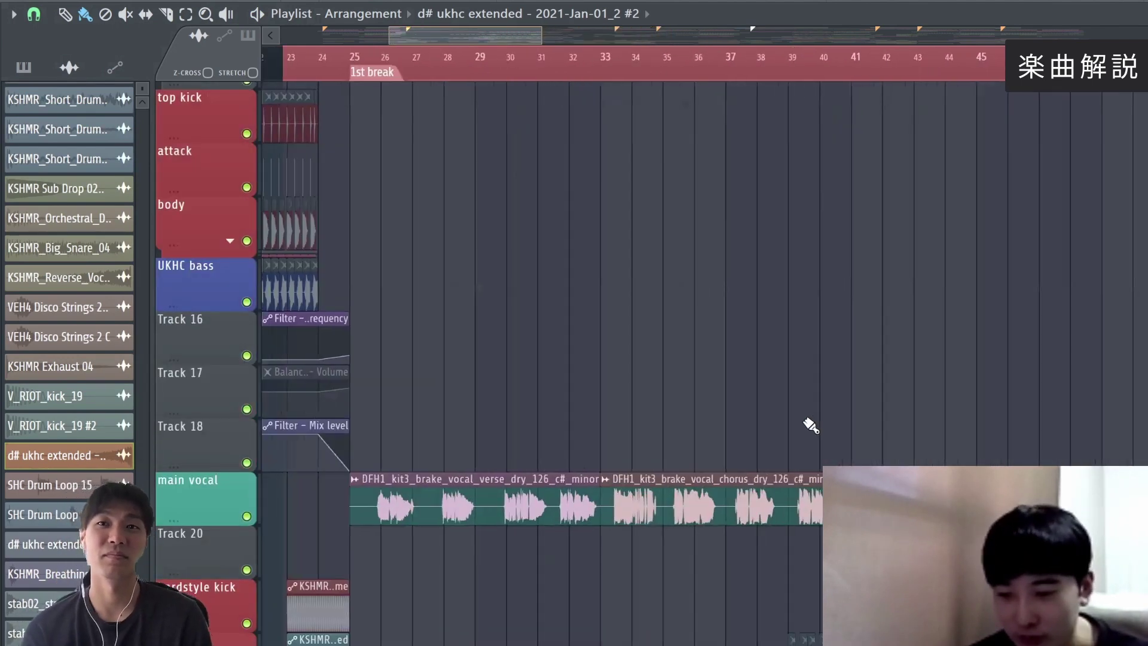
pyautogui.scroll(-10, 820, 417)
pyautogui.click(564, 54)
pyautogui.scroll(5, 569, 56)
pyautogui.scroll(-4, 784, 170)
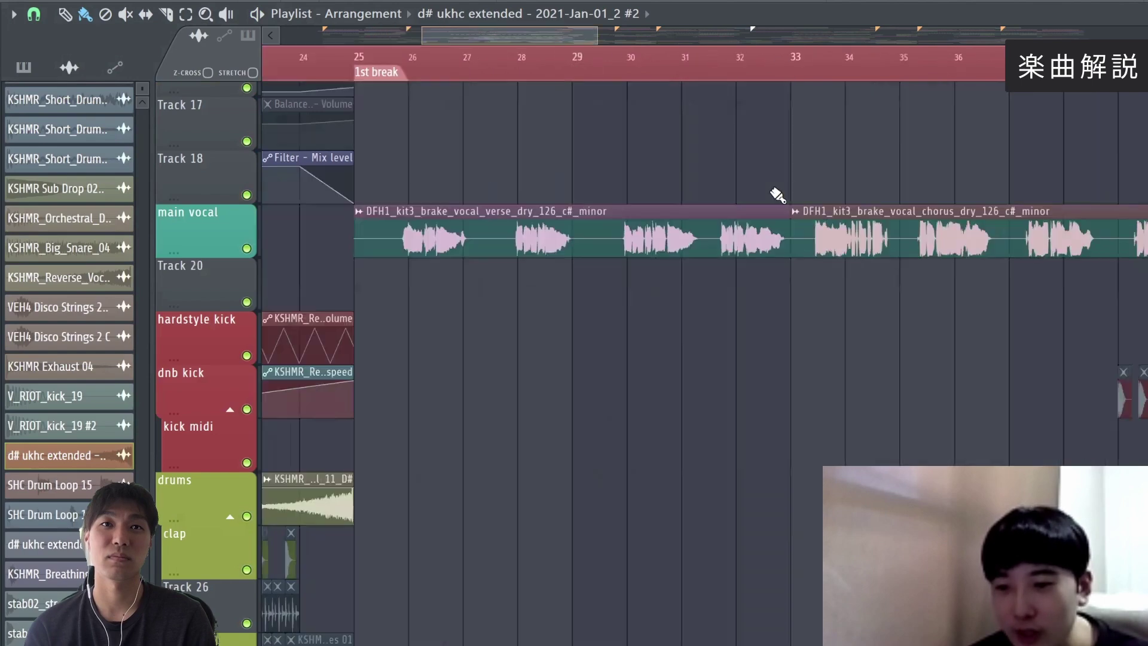
pyautogui.scroll(-3, 623, 78)
pyautogui.scroll(7, 618, 71)
pyautogui.scroll(1, 622, 76)
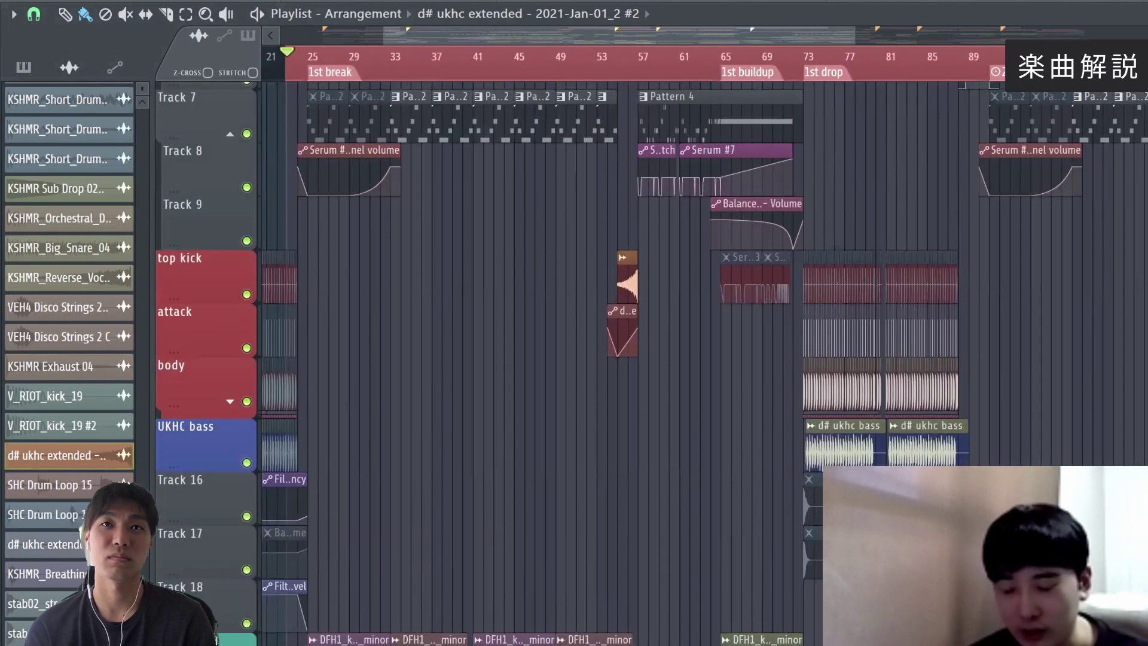
pyautogui.scroll(4, 830, 379)
pyautogui.scroll(-10, 903, 379)
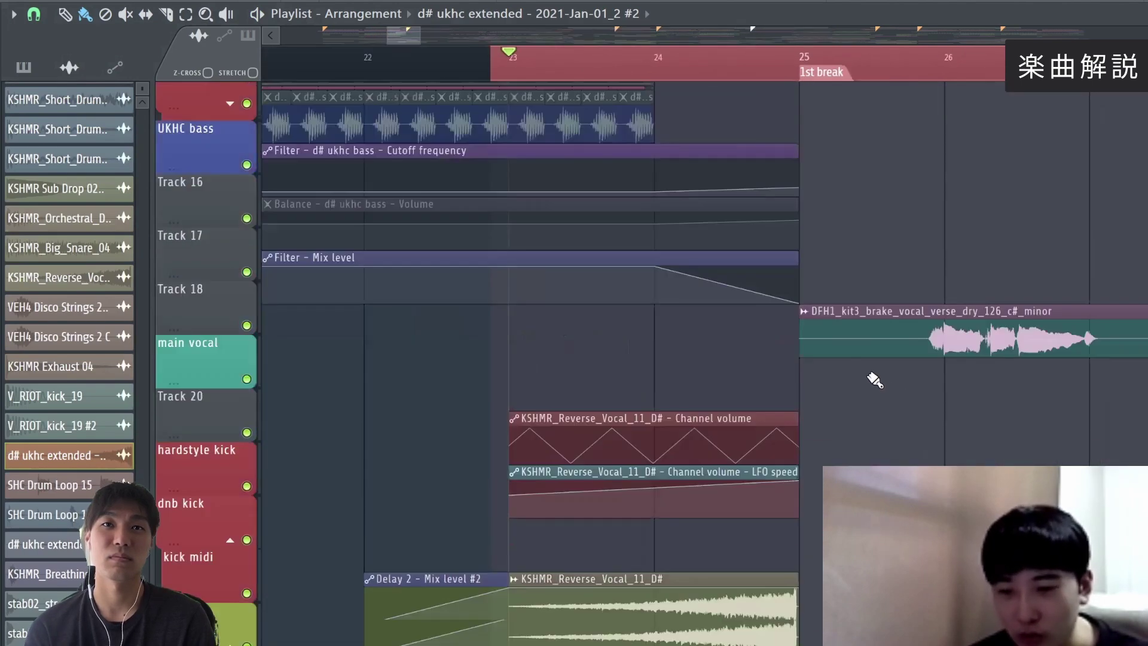
pyautogui.scroll(3, 771, 137)
pyautogui.scroll(-2, 665, 412)
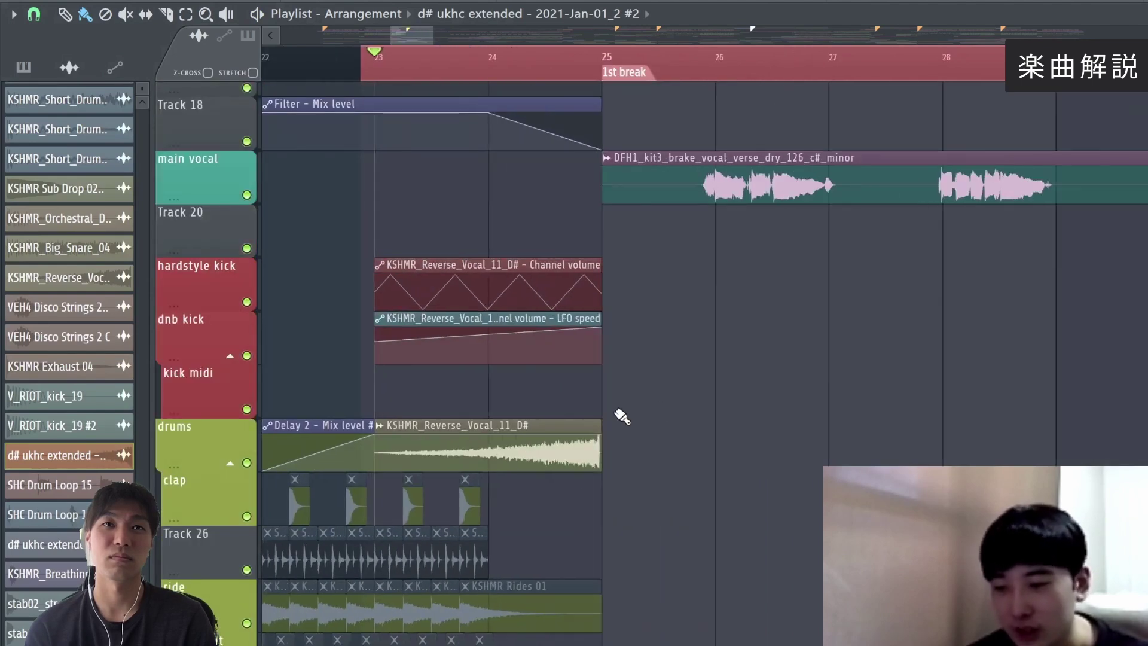
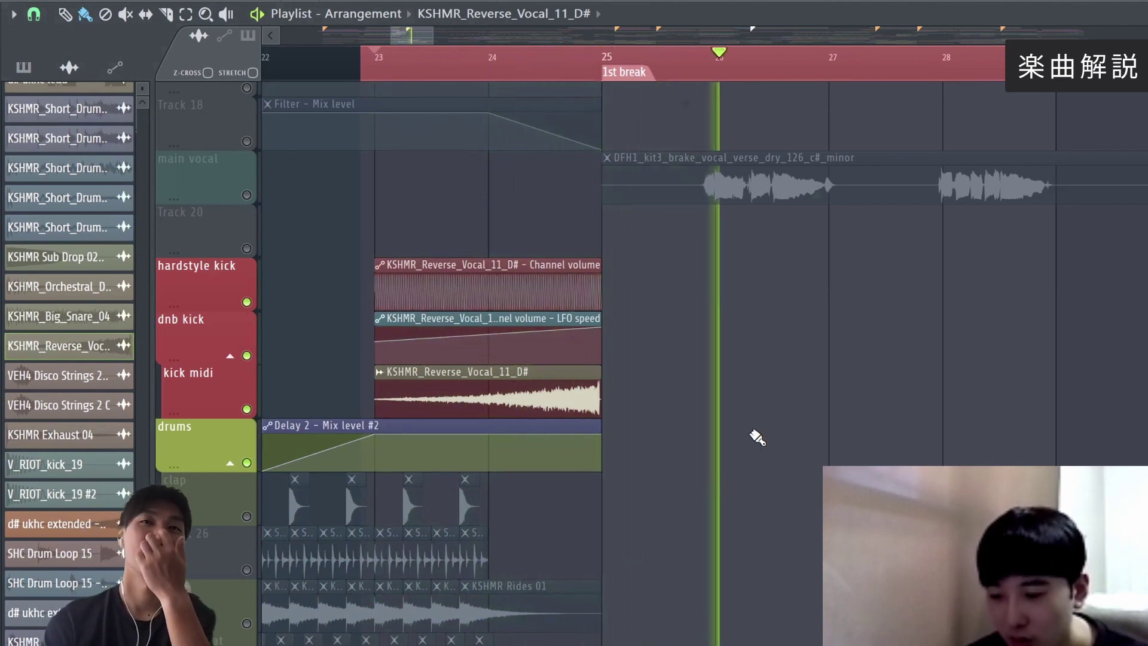
# - Stop playback and inspect the KSHMR_Reverse_Vocal_11_D# clip's sample and channel settings
pyautogui.press('space')
pyautogui.doubleClick(559, 407)
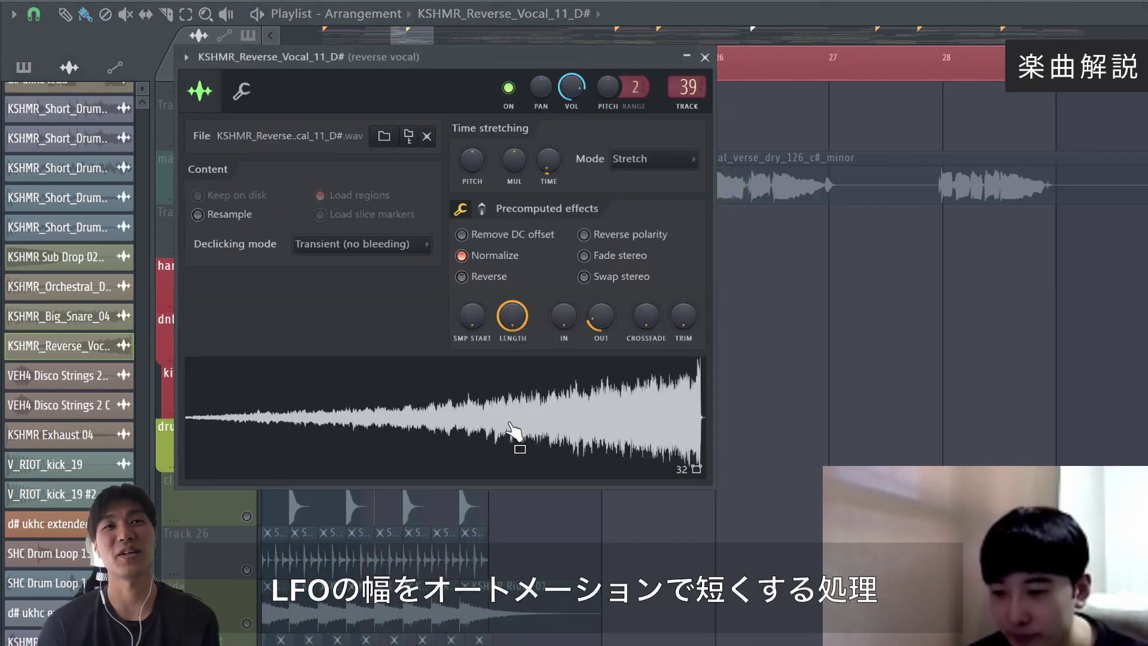
pyautogui.click(241, 93)
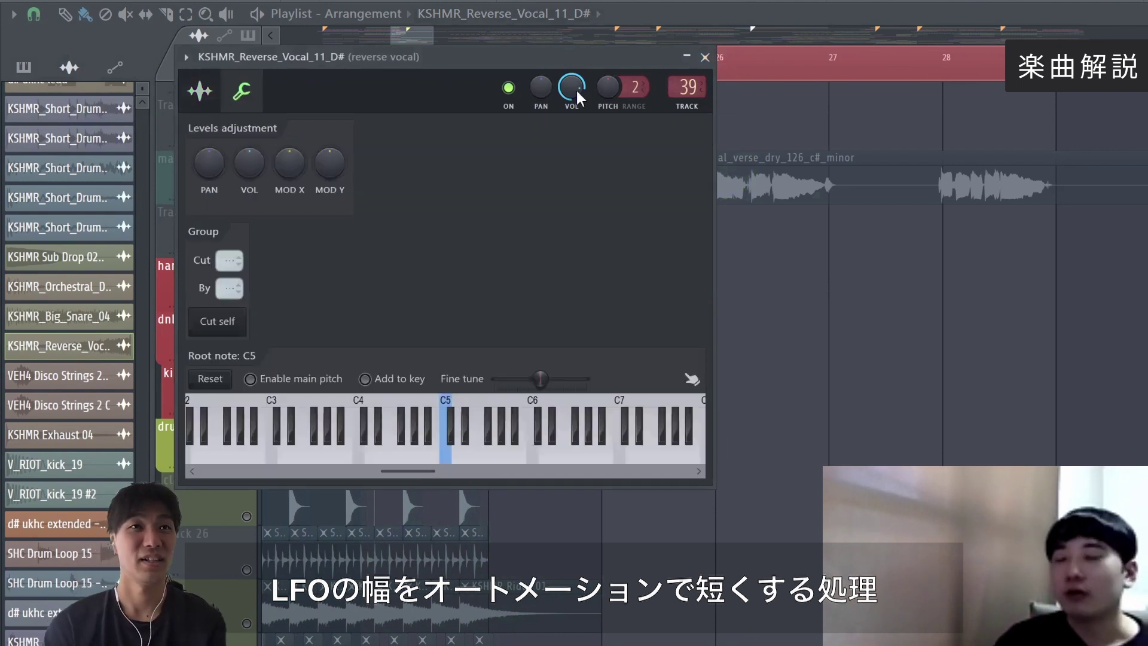
pyautogui.click(705, 58)
# - Inspect the settings of the reverse vocal's LFO speed automation clip, close them, and stop playback
pyautogui.doubleClick(431, 320)
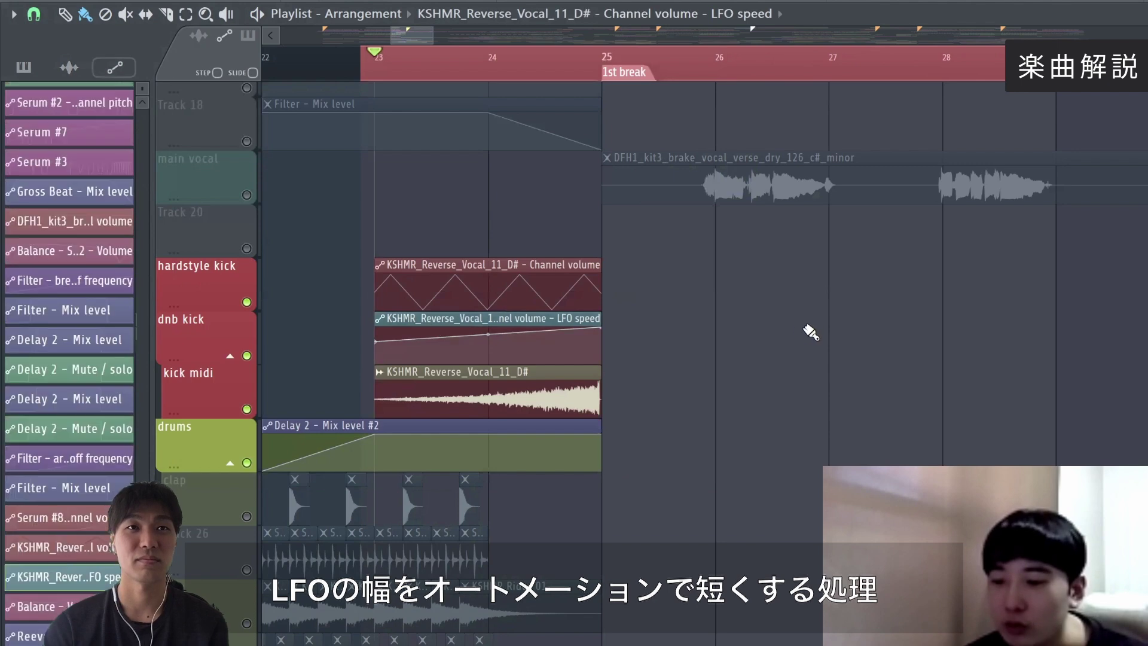
pyautogui.moveTo(1029, 120); pyautogui.dragTo(825, 251)
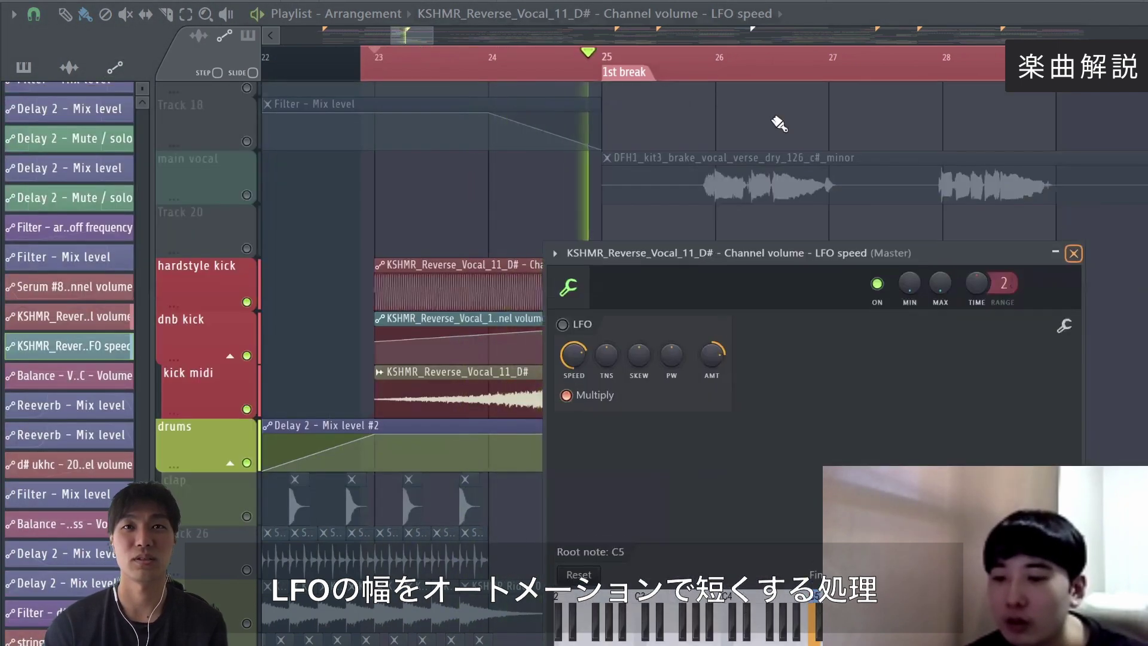
pyautogui.press('Escape')
pyautogui.scroll(-3, 257, 318)
pyautogui.press('space')
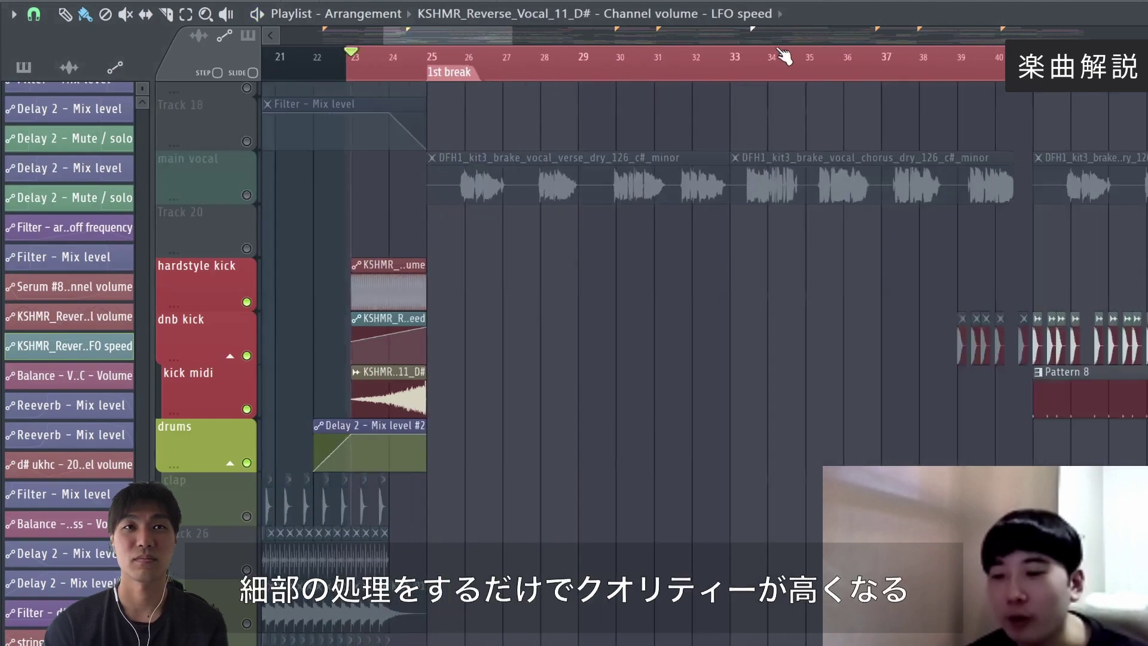
# - Play the transition from bar 23 into the 1st break with all tracks audible
pyautogui.scroll(-4, 602, 469)
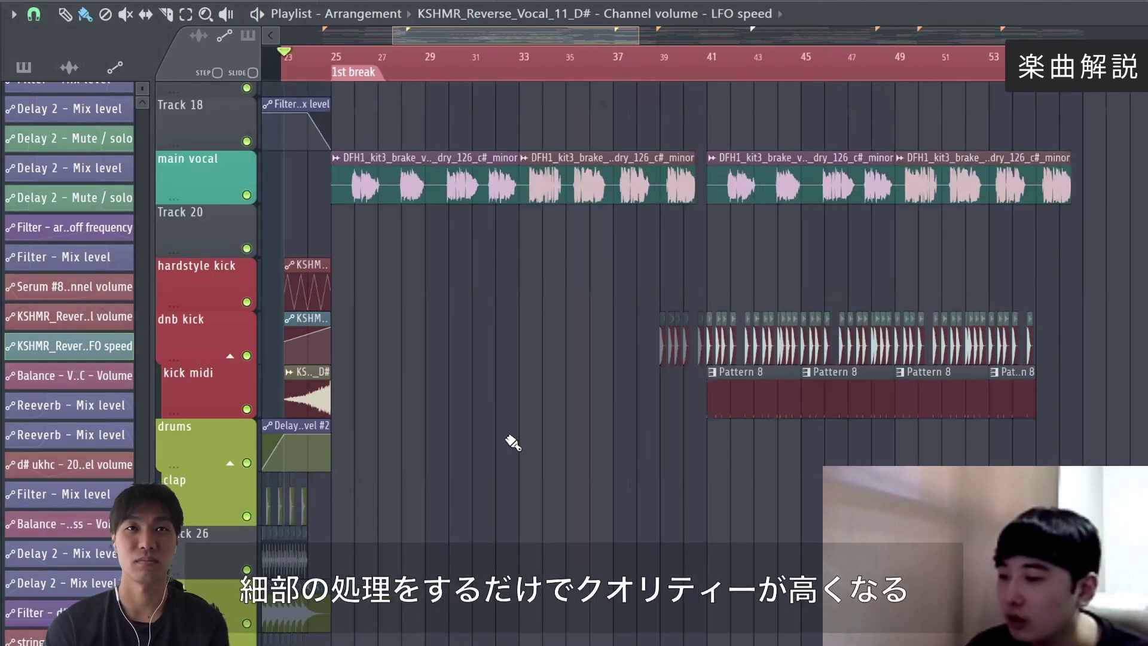
pyautogui.scroll(-2, 514, 442)
pyautogui.press('space')
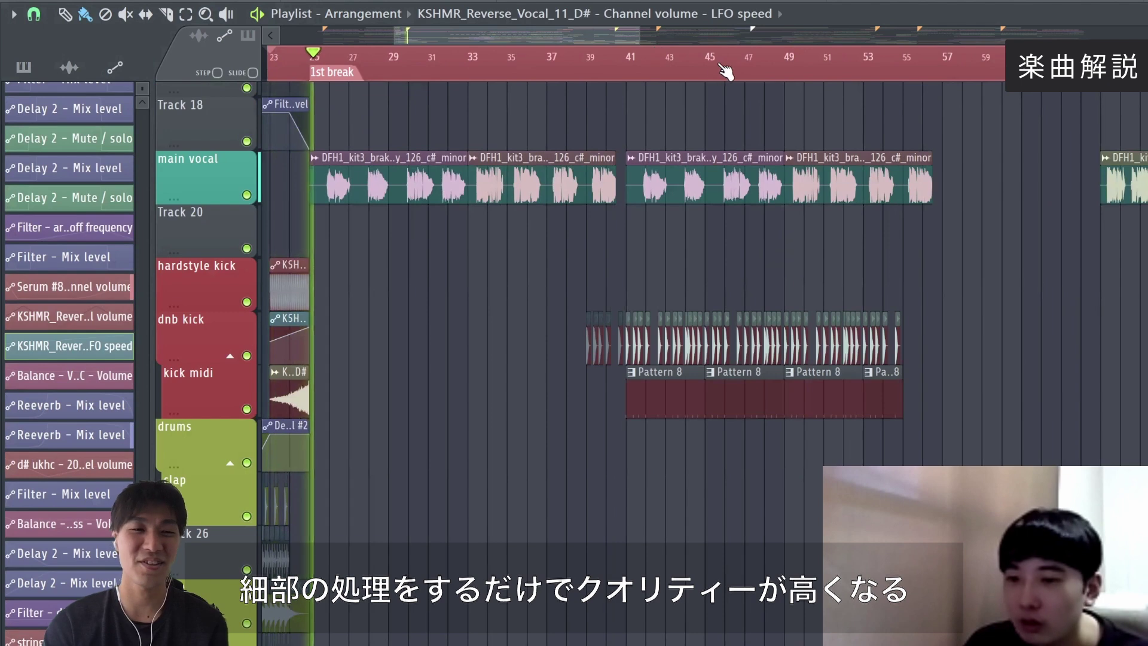
# - Locate the section leading into the 1st buildup and place the playhead at bar 56
pyautogui.scroll(-3, 660, 60)
pyautogui.scroll(-4, 622, 237)
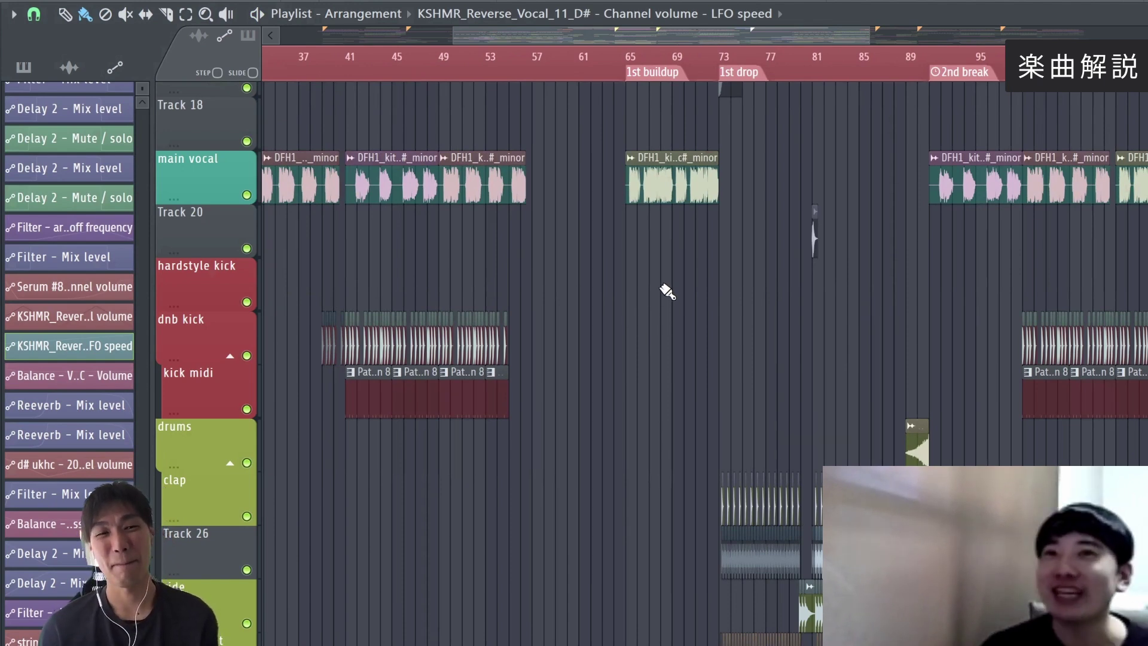
pyautogui.scroll(-3, 730, 210)
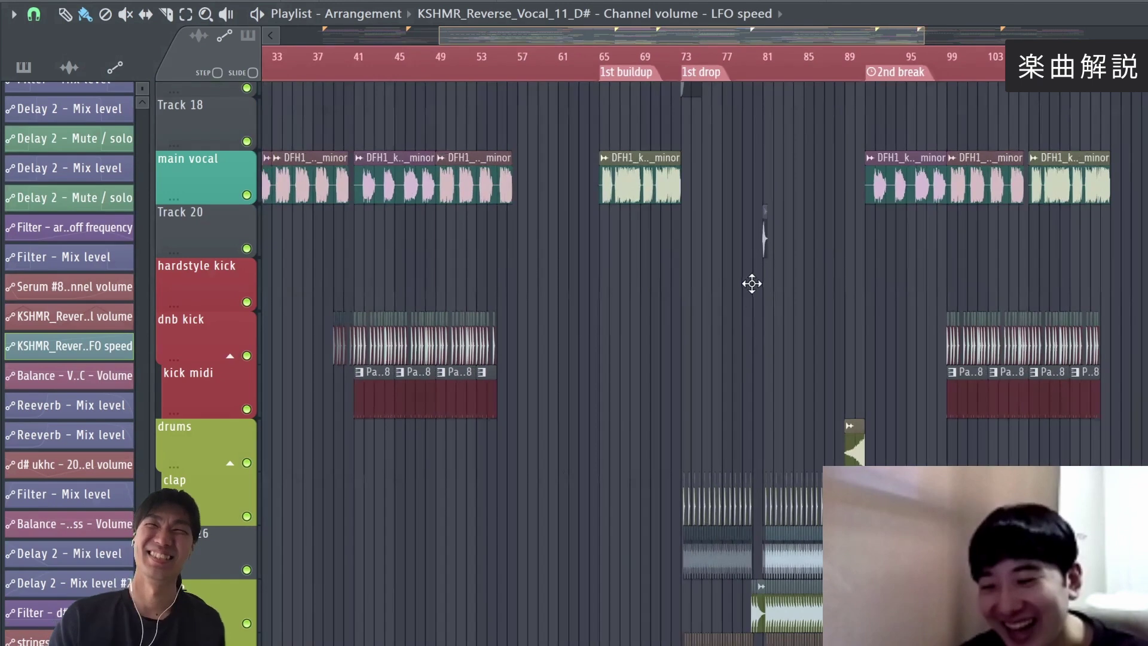
pyautogui.scroll(4, 741, 292)
pyautogui.scroll(3, 670, 78)
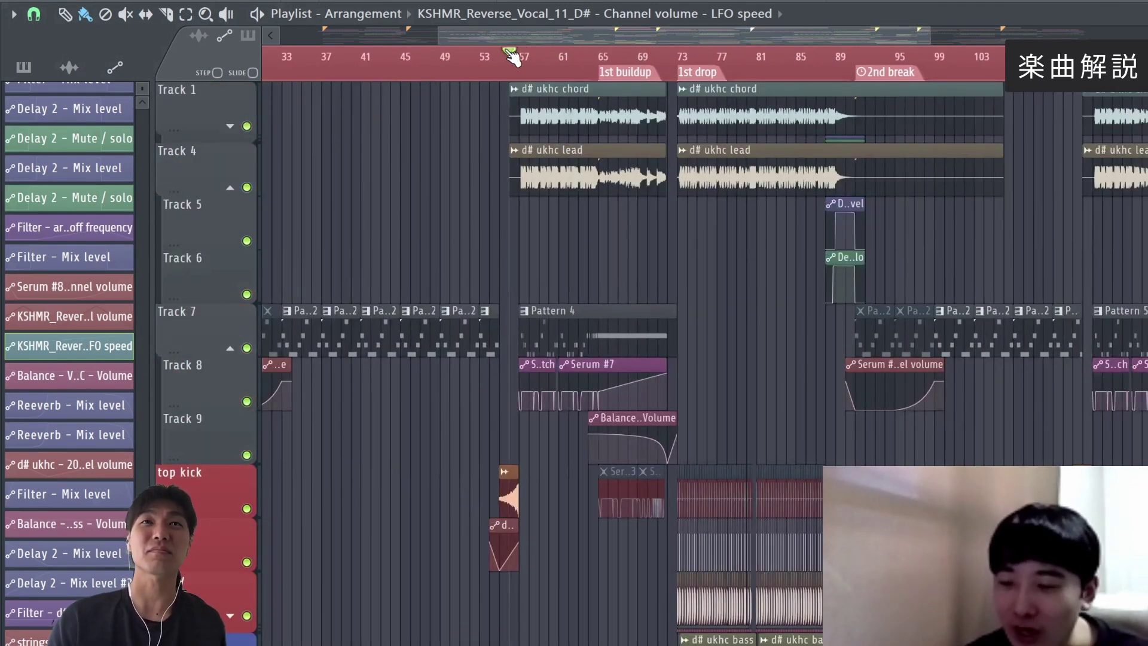
pyautogui.scroll(1, 521, 68)
pyautogui.scroll(2, 754, 294)
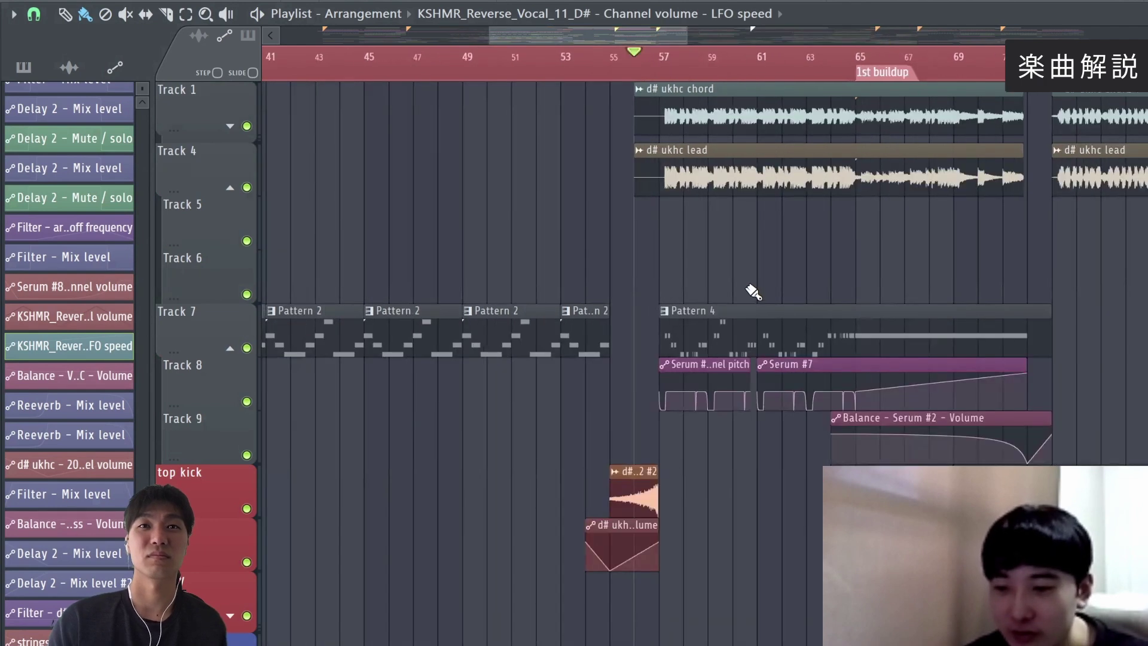
# - Play from bar 56 and review the kick, drum, breakbeats, subdrop and noise tracks
pyautogui.scroll(-6, 786, 323)
pyautogui.scroll(-20, 790, 352)
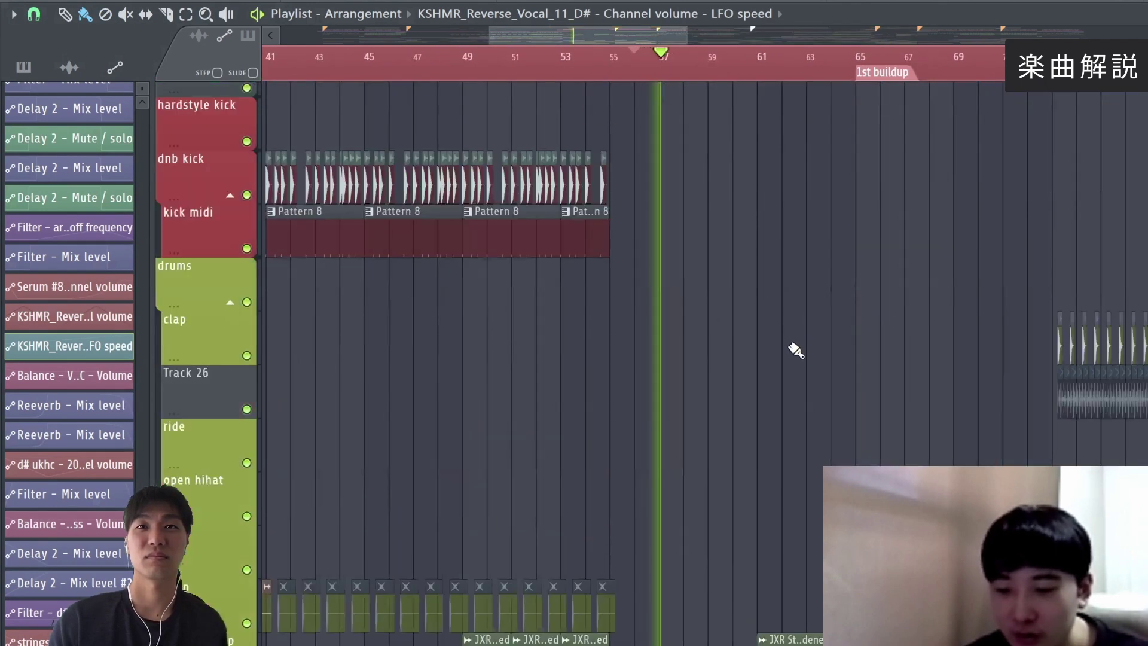
pyautogui.scroll(-8, 875, 70)
pyautogui.scroll(-2, 876, 70)
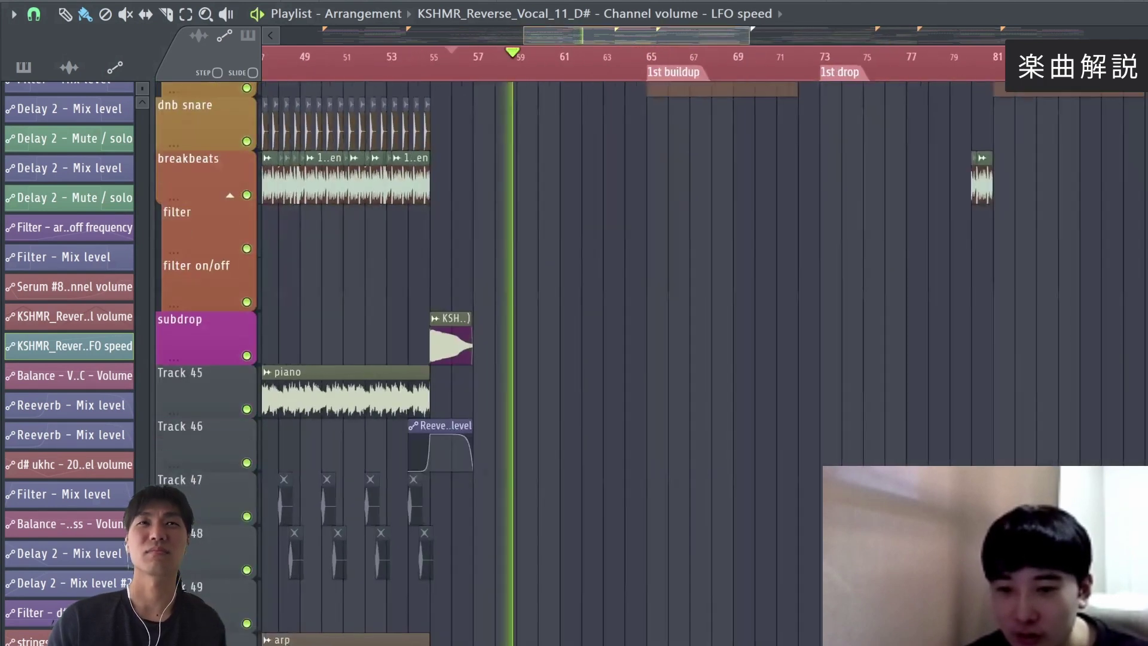
pyautogui.scroll(-1, 875, 70)
pyautogui.scroll(-4, 875, 453)
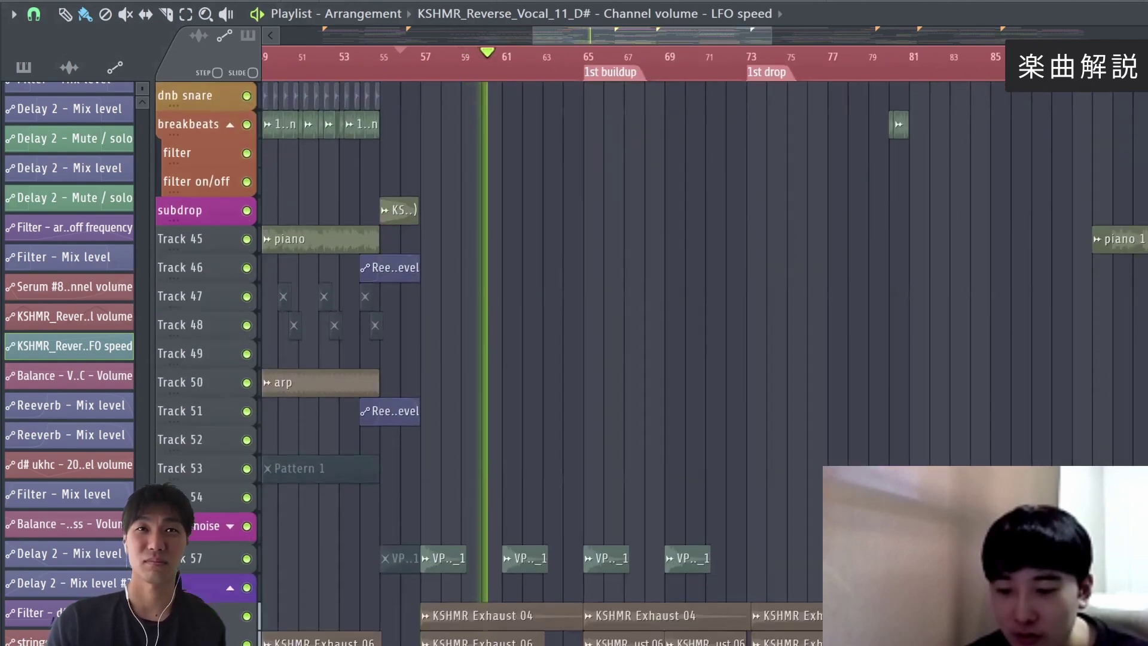
# - Review the lead, Serum automation, buildup drum and main vocal tracks through the 1st buildup, and stop playback
pyautogui.scroll(20, 879, 448)
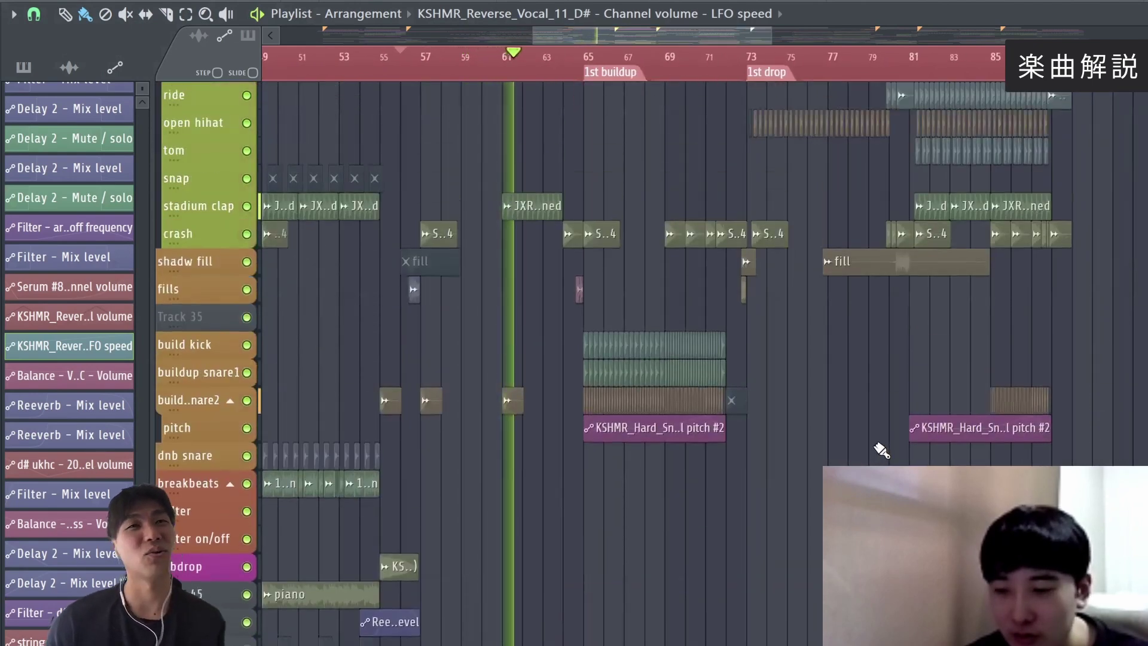
pyautogui.scroll(10, 883, 443)
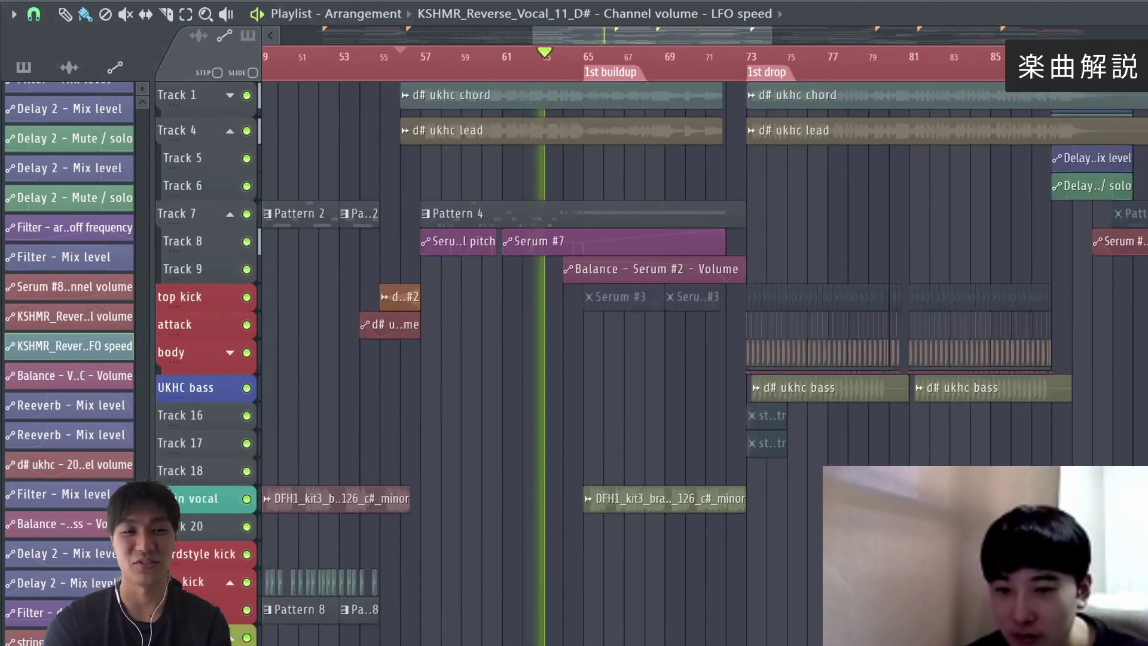
pyautogui.scroll(5, 883, 443)
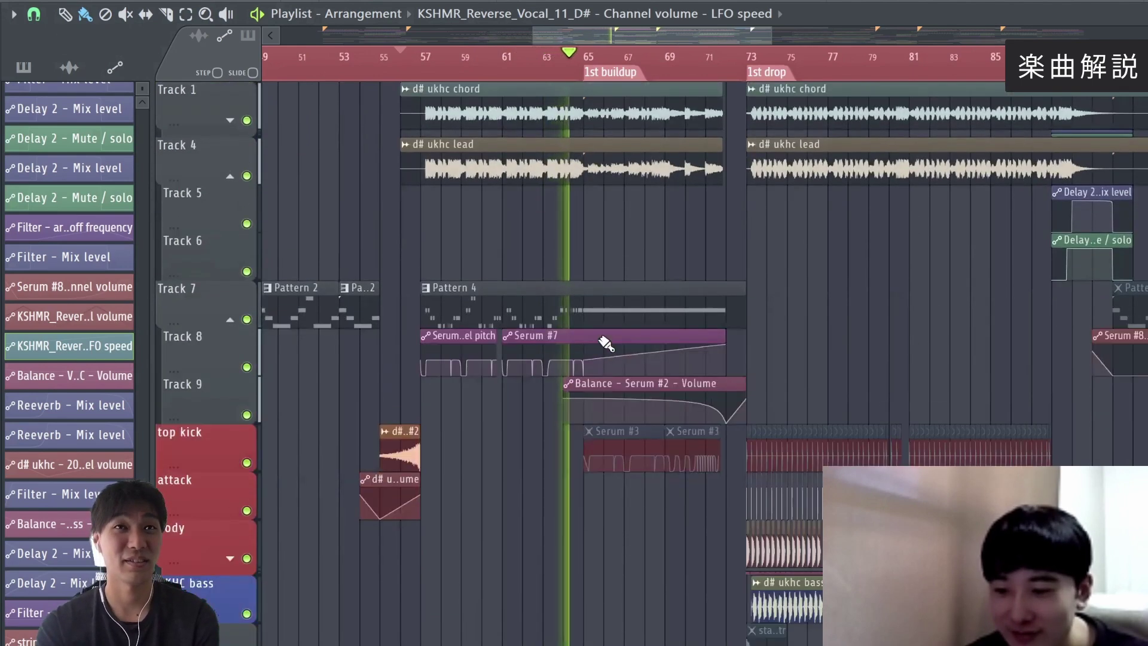
pyautogui.scroll(-10, 620, 328)
pyautogui.scroll(-15, 631, 324)
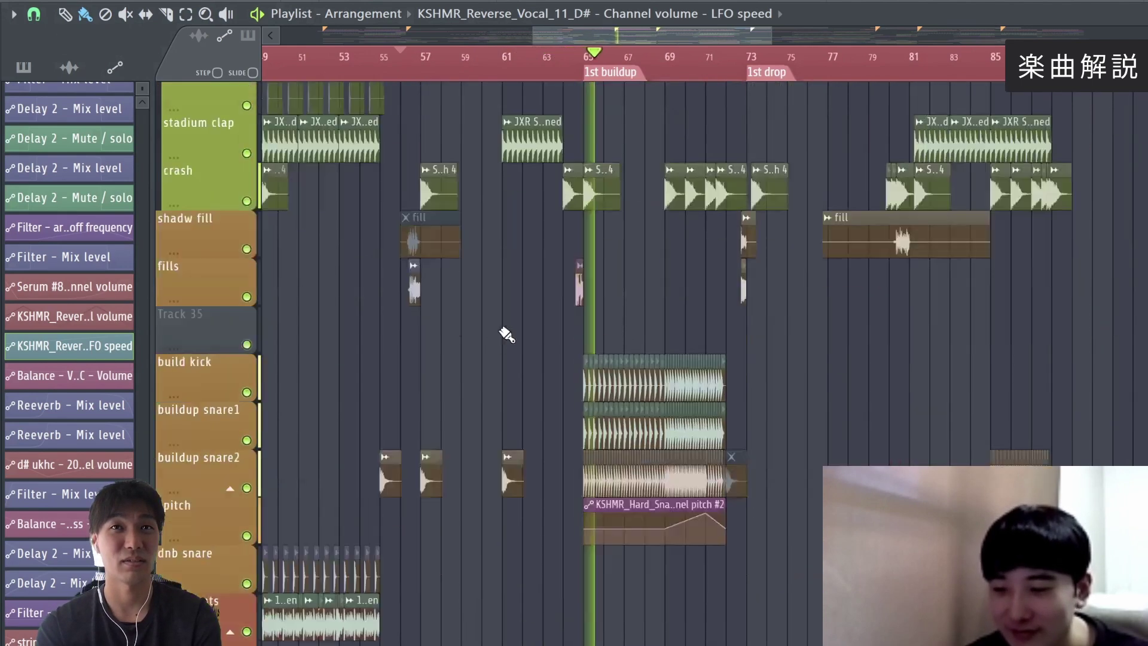
pyautogui.scroll(15, 534, 327)
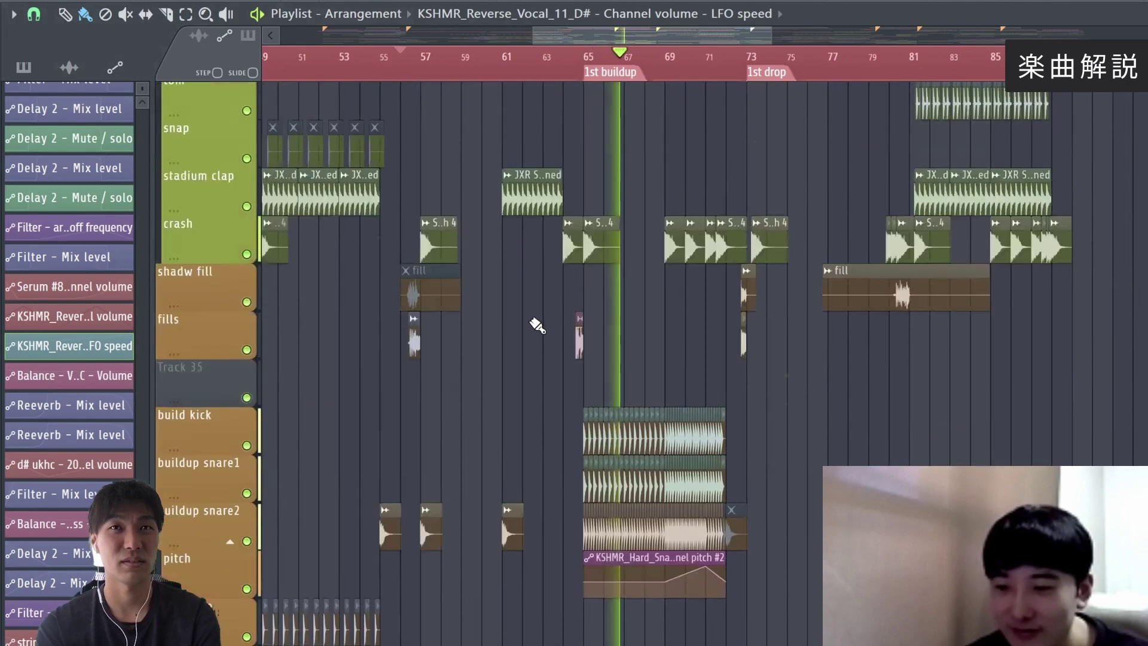
pyautogui.scroll(3, 537, 325)
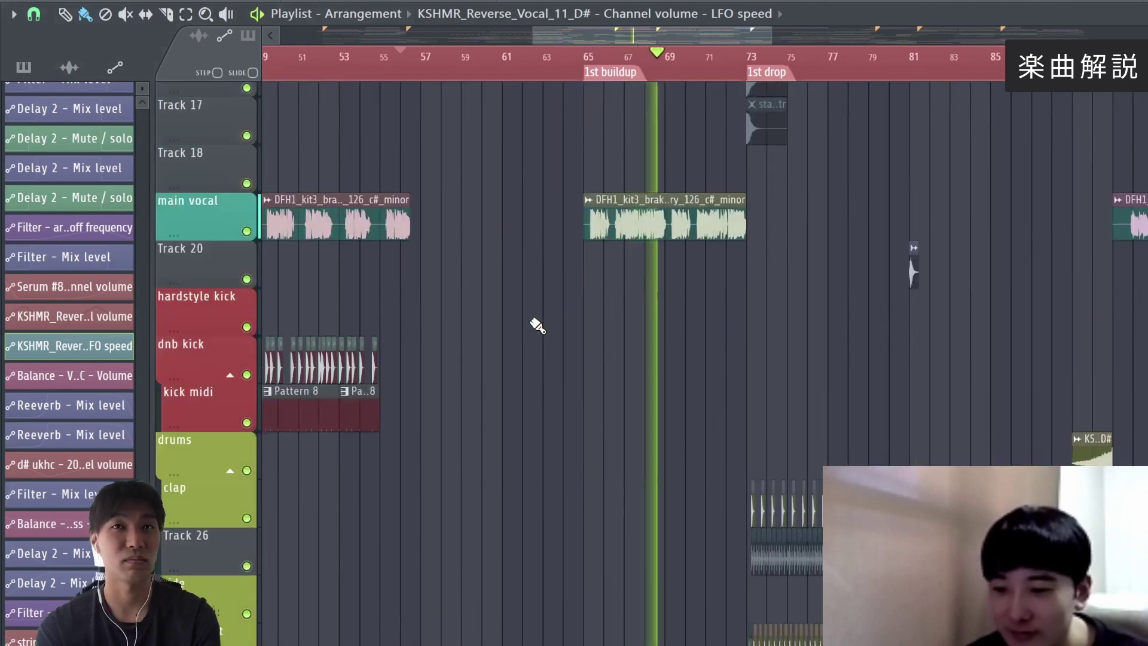
pyautogui.scroll(1, 604, 306)
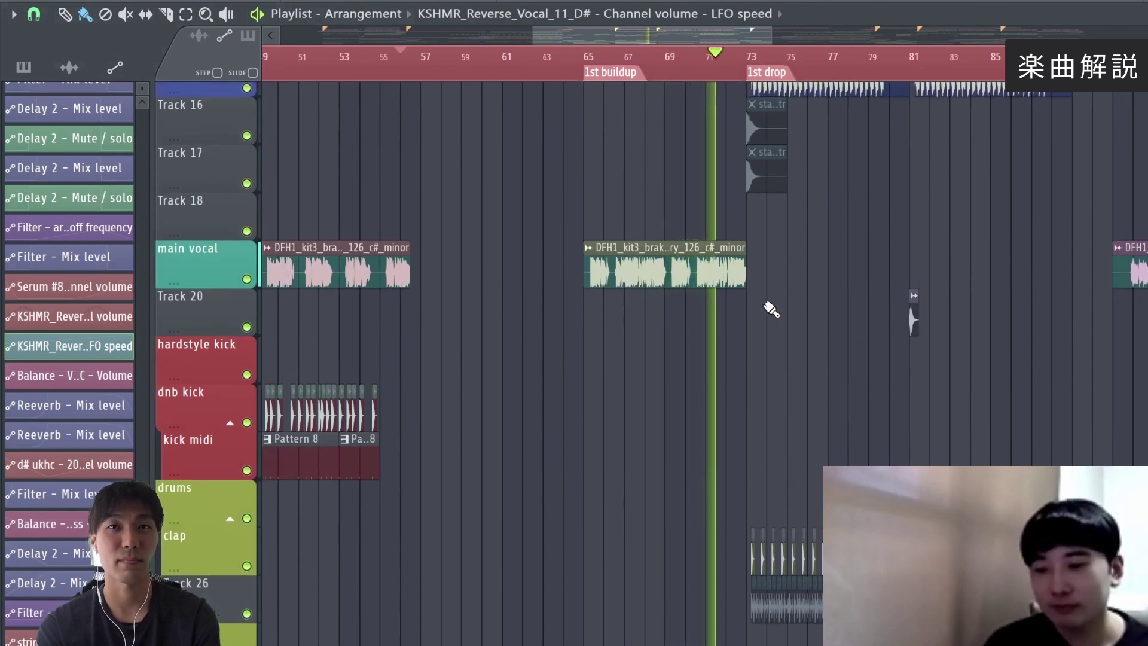
pyautogui.press('space')
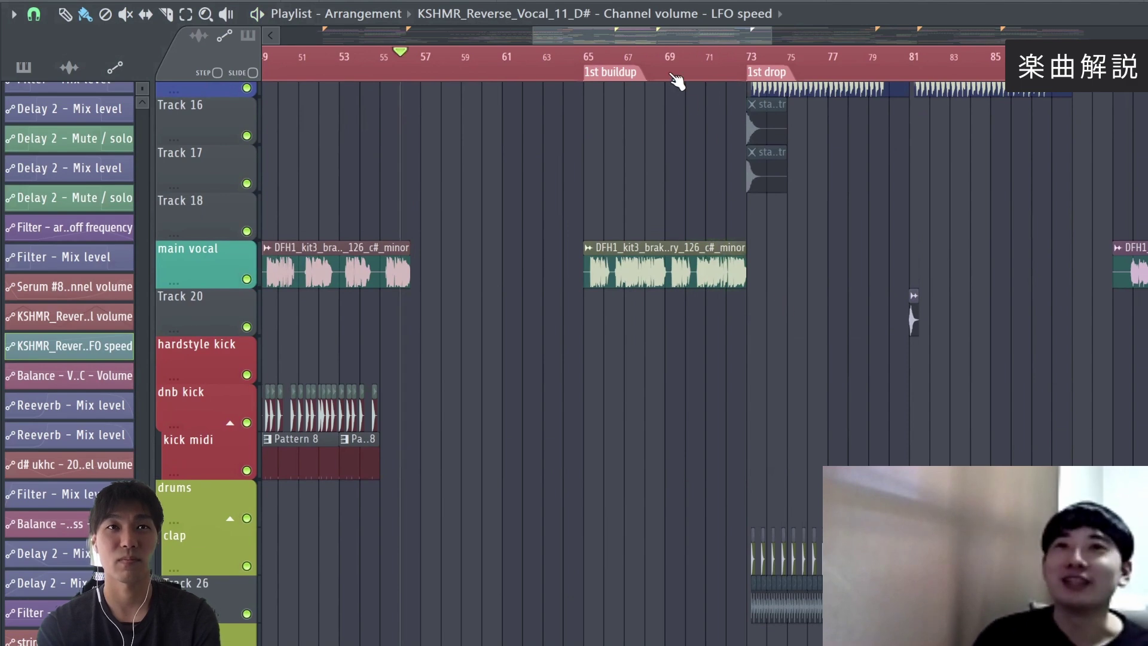
# - Locate the KSHMR Sub Drop 02 clip on the subdrop track and play the transition from bar 53
pyautogui.scroll(3, 572, 84)
pyautogui.scroll(-20, 580, 363)
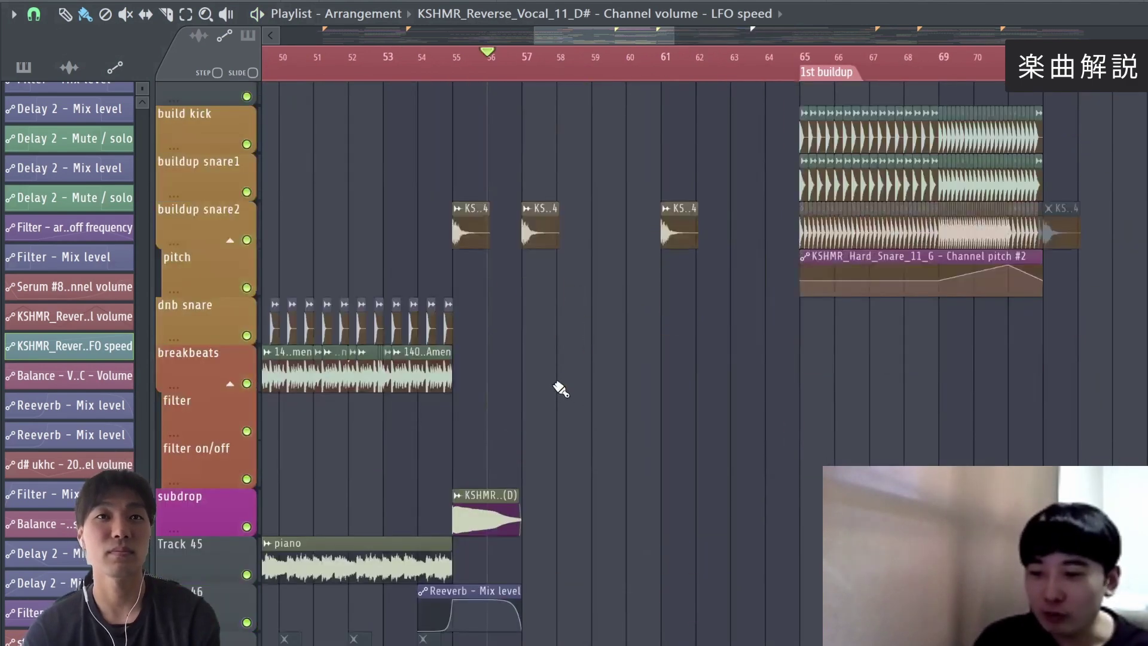
pyautogui.scroll(3, 476, 64)
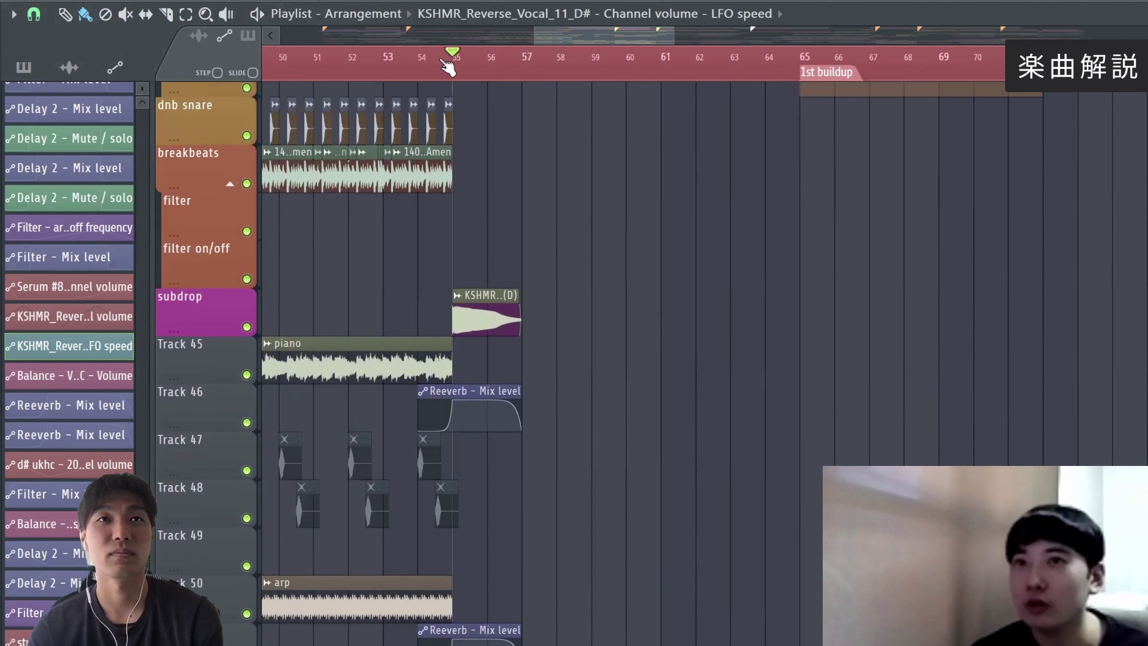
pyautogui.doubleClick(491, 319)
pyautogui.click(631, 171)
pyautogui.press('space')
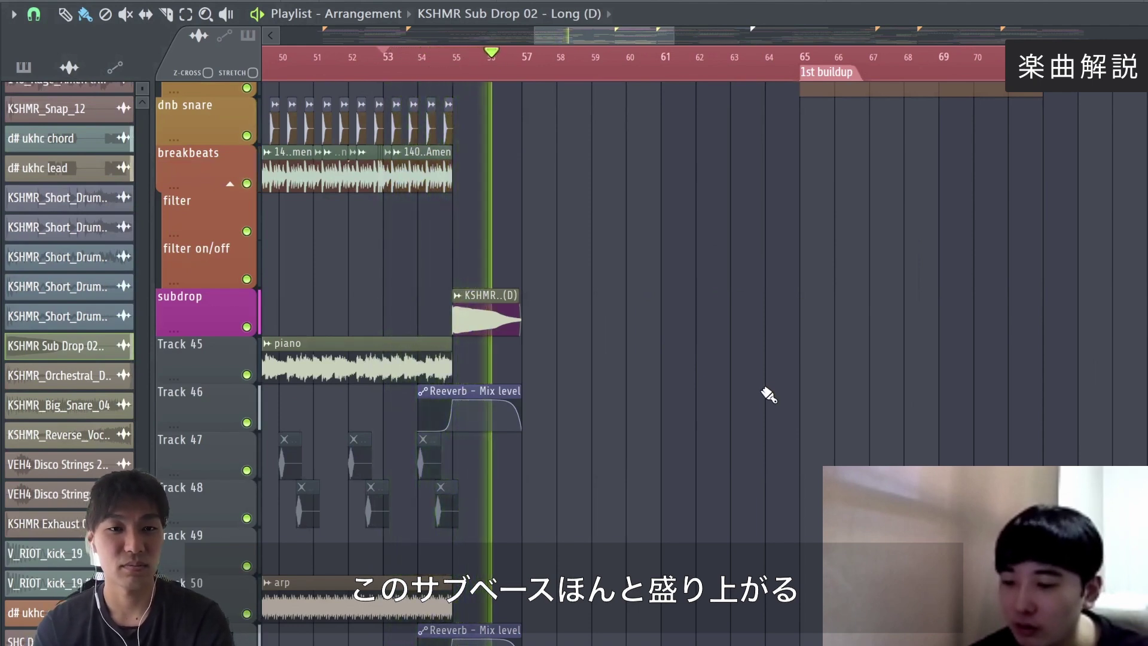
# - Listen to the subdrop transition into the first break and stop playback
pyautogui.scroll(-6, 754, 413)
pyautogui.press('space')
pyautogui.scroll(5, 741, 408)
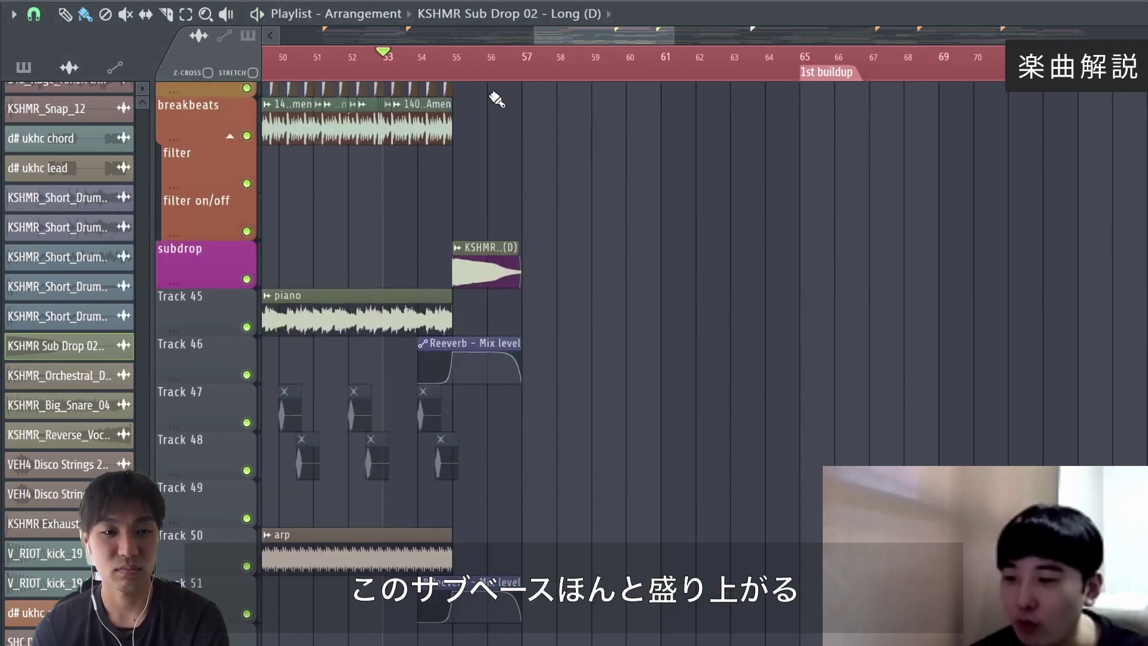
# - Look over the drum, fill, buildup, whitenoise and fx tracks around the 1st buildup and 1st drop, then place the playhead at bar 73
pyautogui.scroll(-1, 720, 456)
pyautogui.scroll(5, 733, 456)
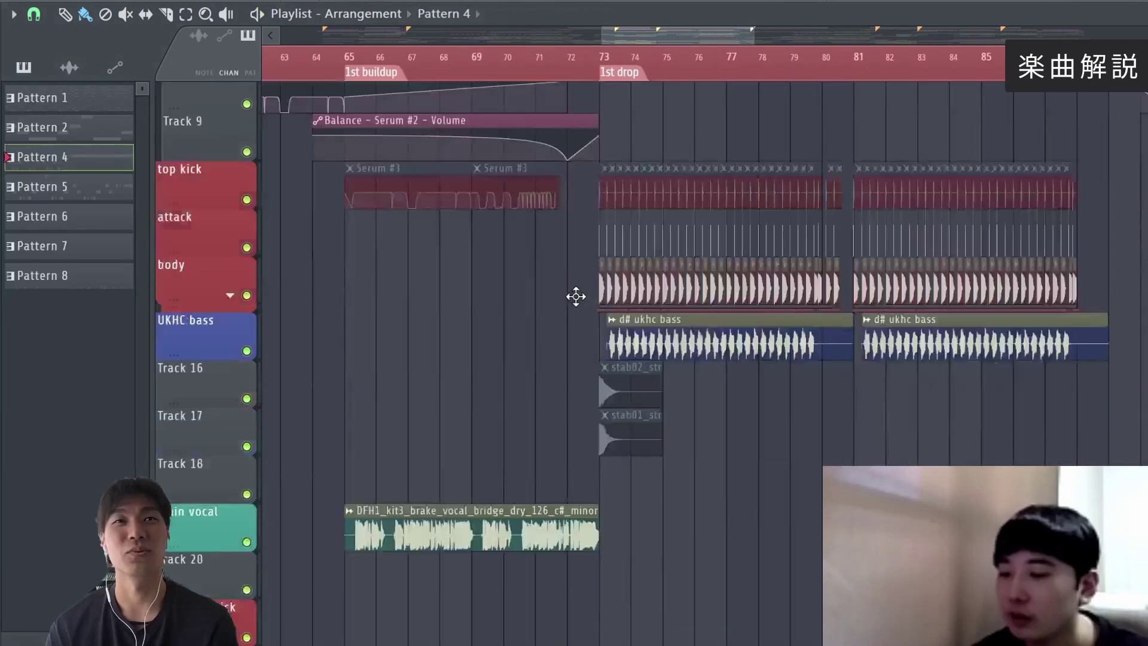
pyautogui.scroll(-4, 576, 294)
pyautogui.scroll(-5, 595, 291)
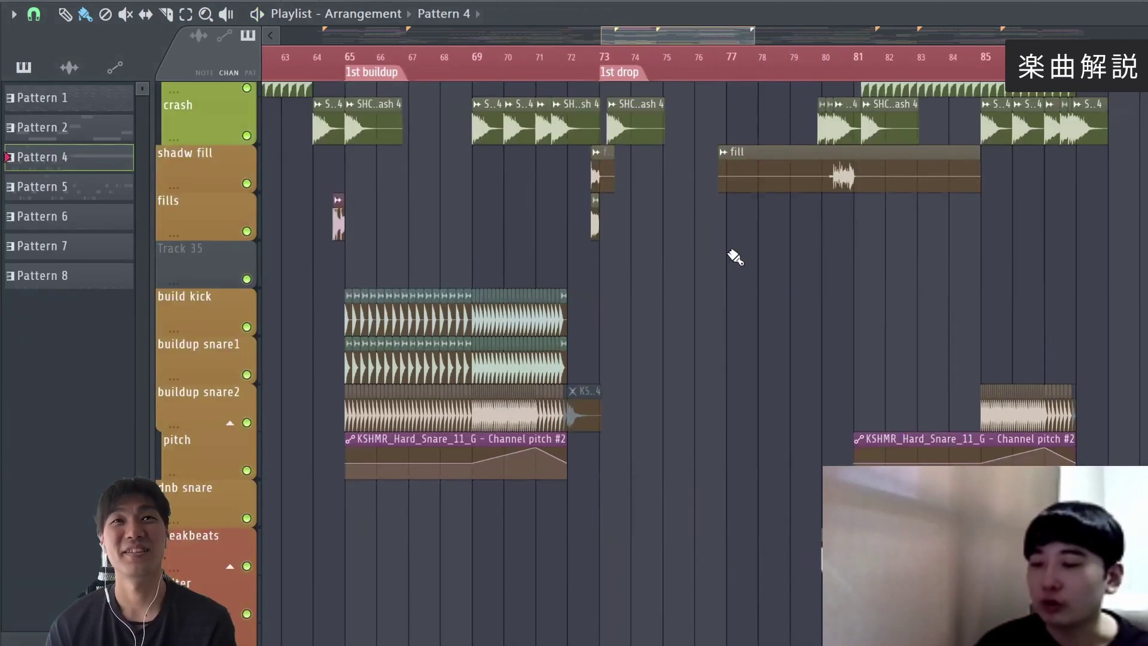
pyautogui.scroll(-3, 1038, 236)
pyautogui.scroll(-20, 974, 258)
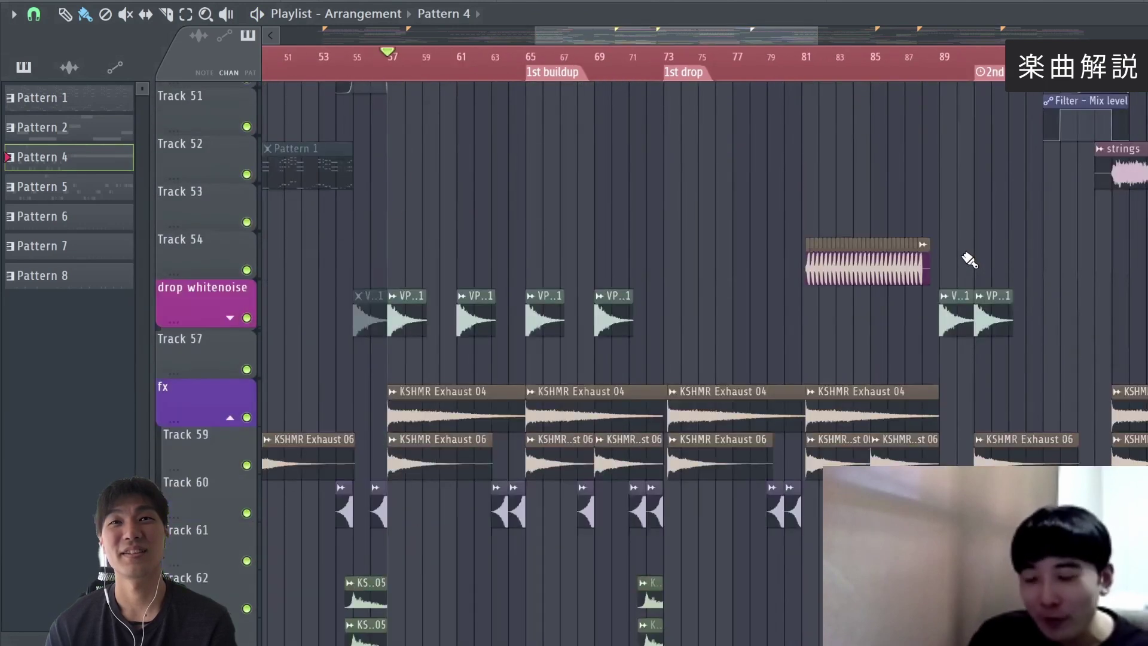
pyautogui.scroll(-4, 740, 269)
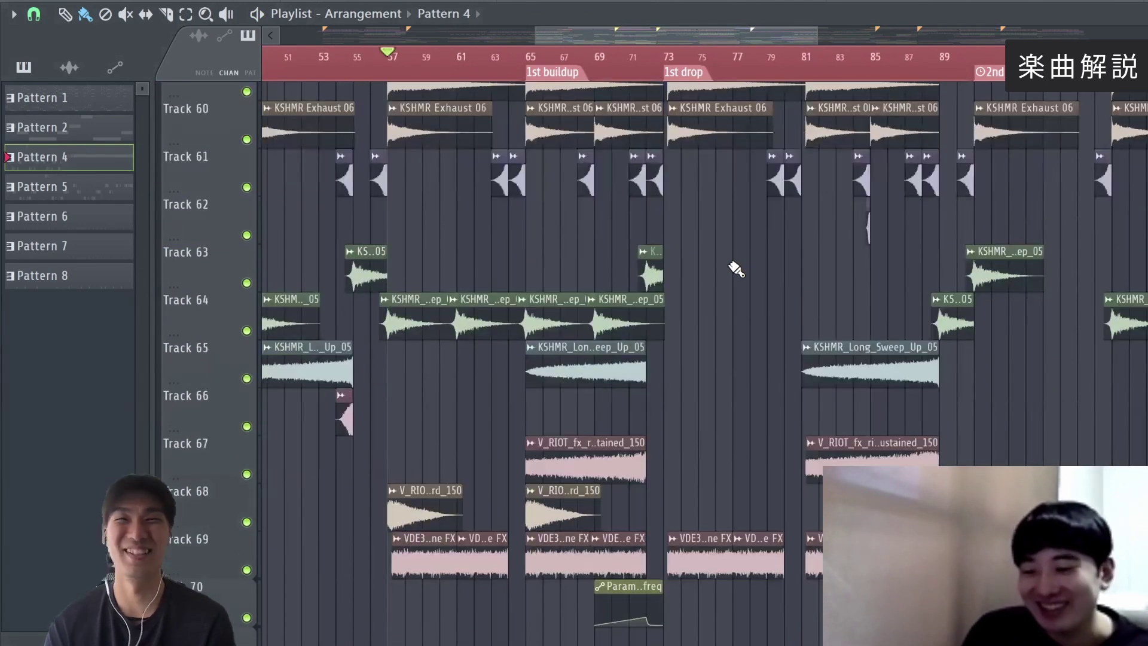
pyautogui.scroll(20, 764, 280)
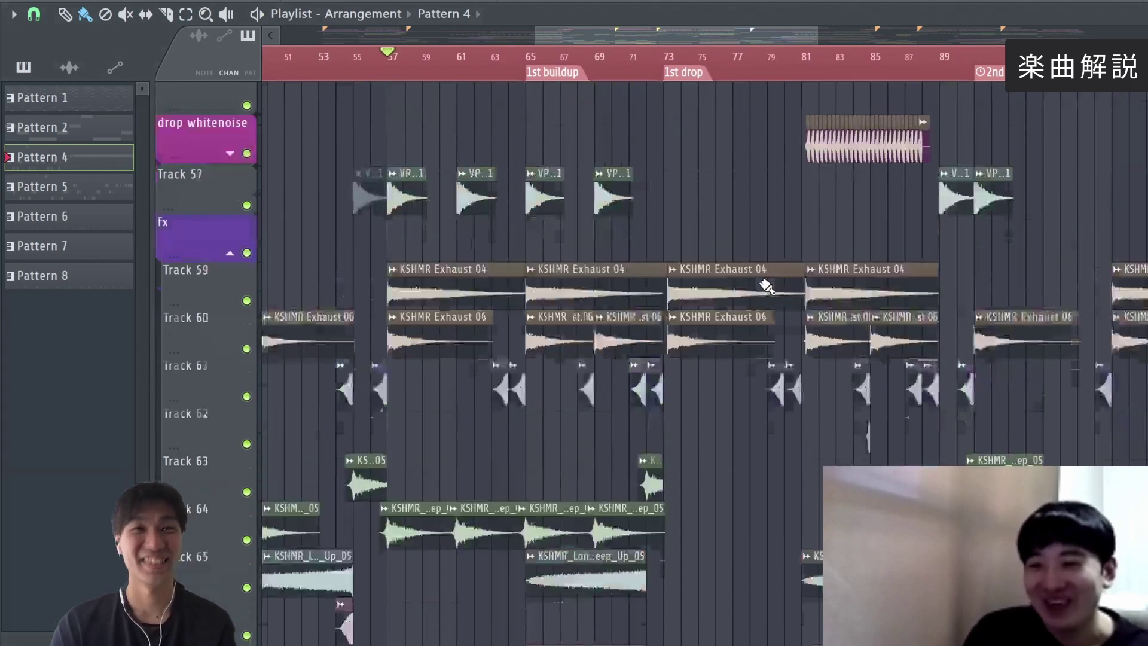
pyautogui.scroll(20, 764, 276)
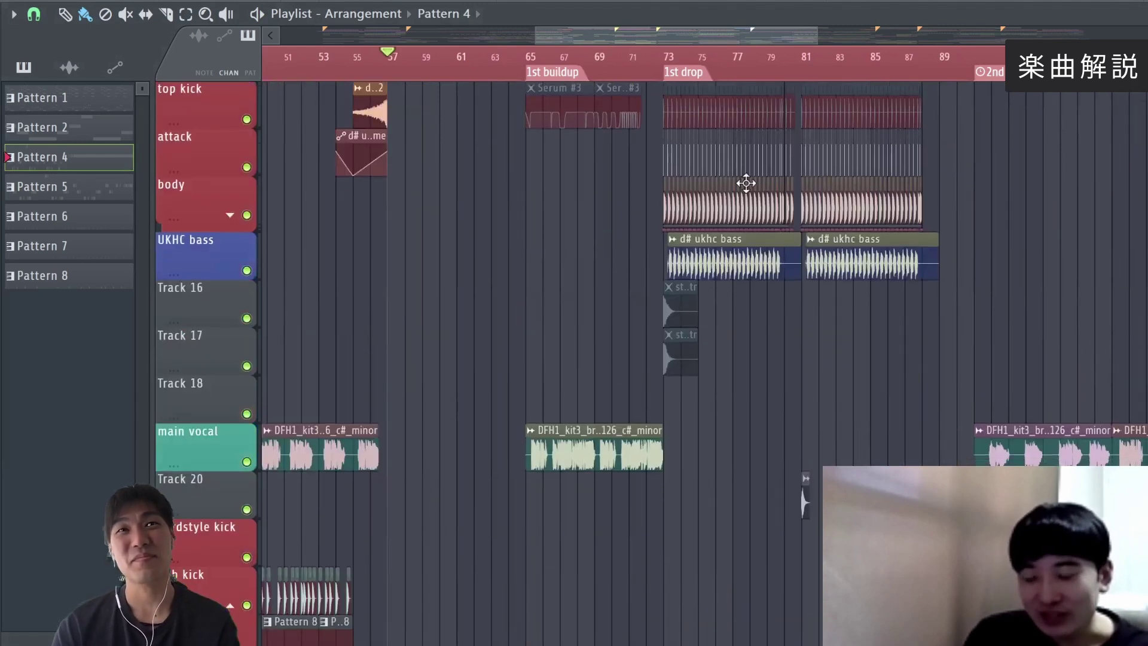
pyautogui.scroll(2, 730, 276)
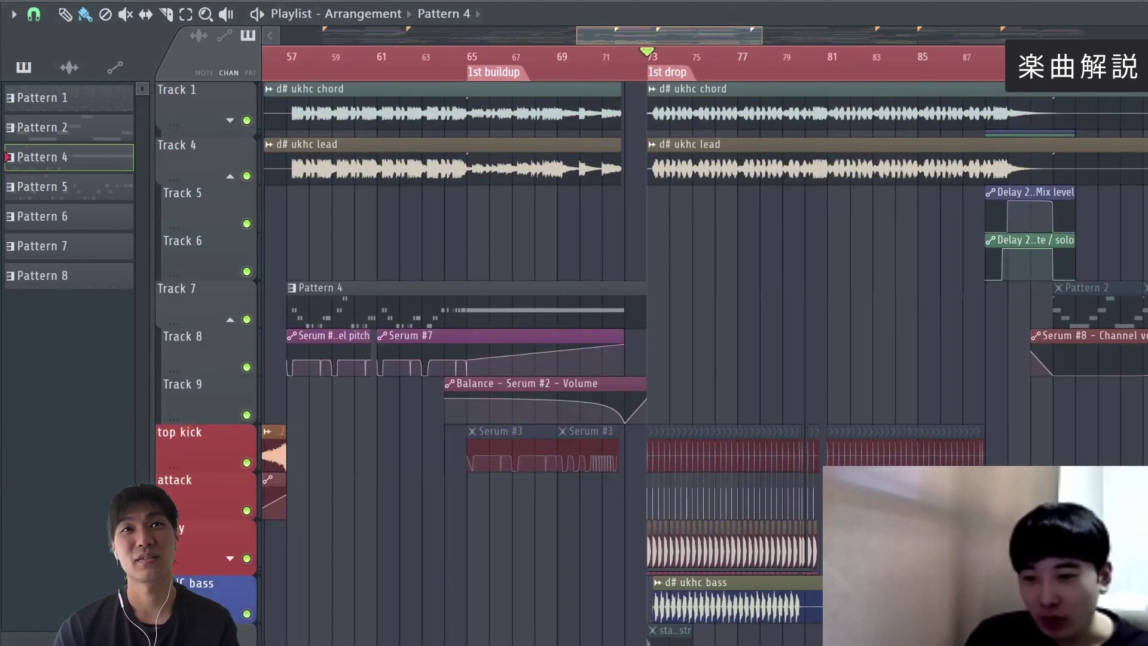
# - Play into the 1st drop from bar 72 and review the kick layers and UKHC bass track
pyautogui.scroll(-1, 705, 341)
pyautogui.hscroll(2, 705, 341)
pyautogui.press('space')
pyautogui.scroll(-2, 705, 341)
pyautogui.scroll(-13, 737, 395)
pyautogui.scroll(9, 777, 385)
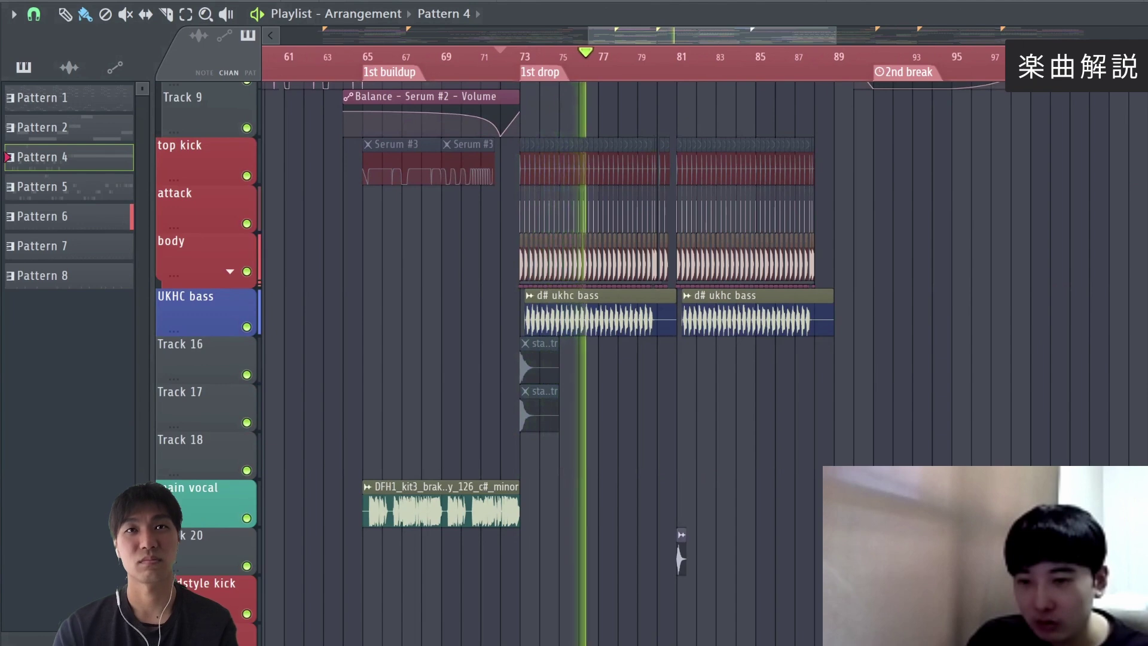
# - Check the kick and bass channels in the mixer while the 1st drop plays, then close the mixer
pyautogui.press('F9')
pyautogui.moveTo(766, 165); pyautogui.dragTo(951, 249)
pyautogui.scroll(10, 576, 281)
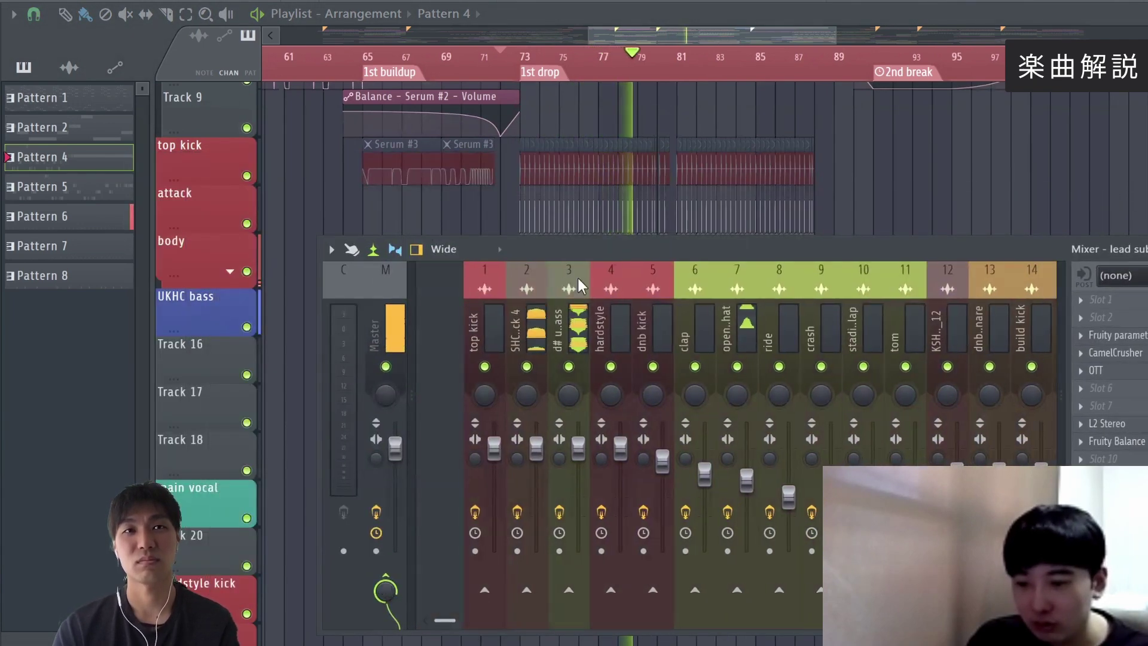
pyautogui.press('F9')
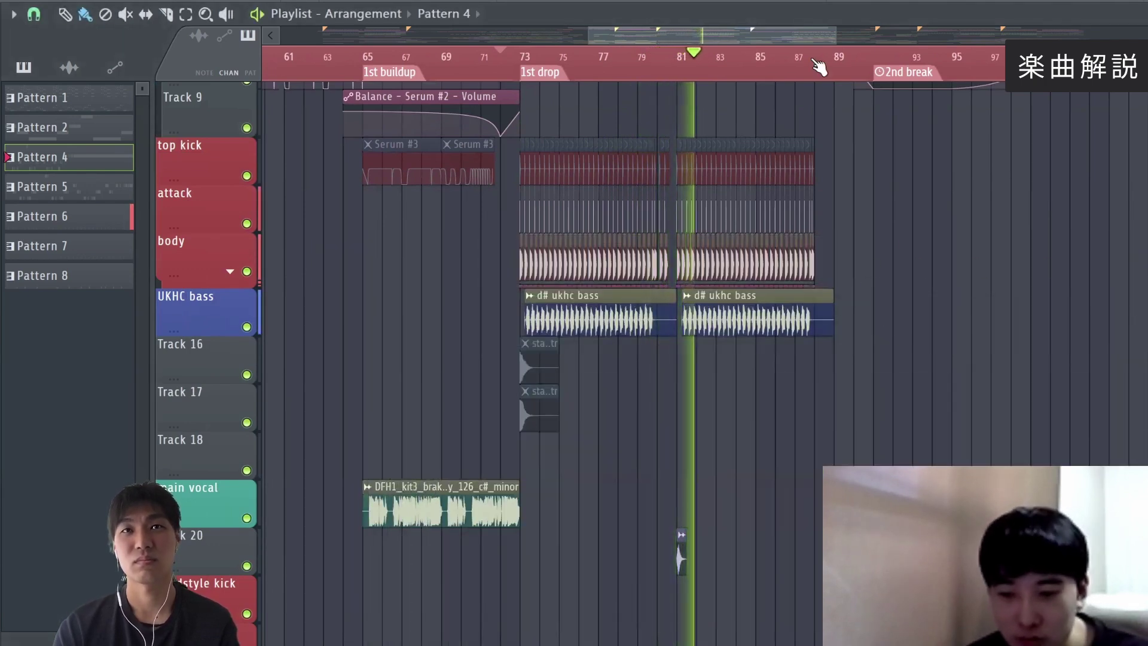
# - Review the chord and lead tracks through the second half of the 1st drop and stop playback near bar 87
pyautogui.scroll(2, 759, 35)
pyautogui.scroll(3, 815, 77)
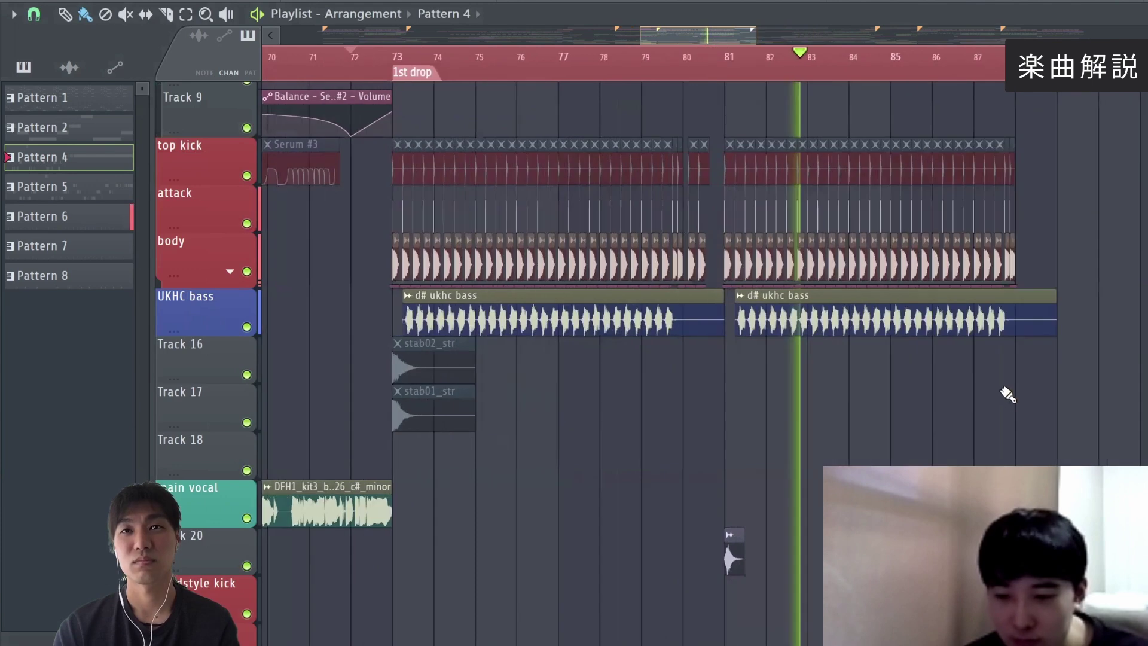
pyautogui.scroll(6, 1011, 411)
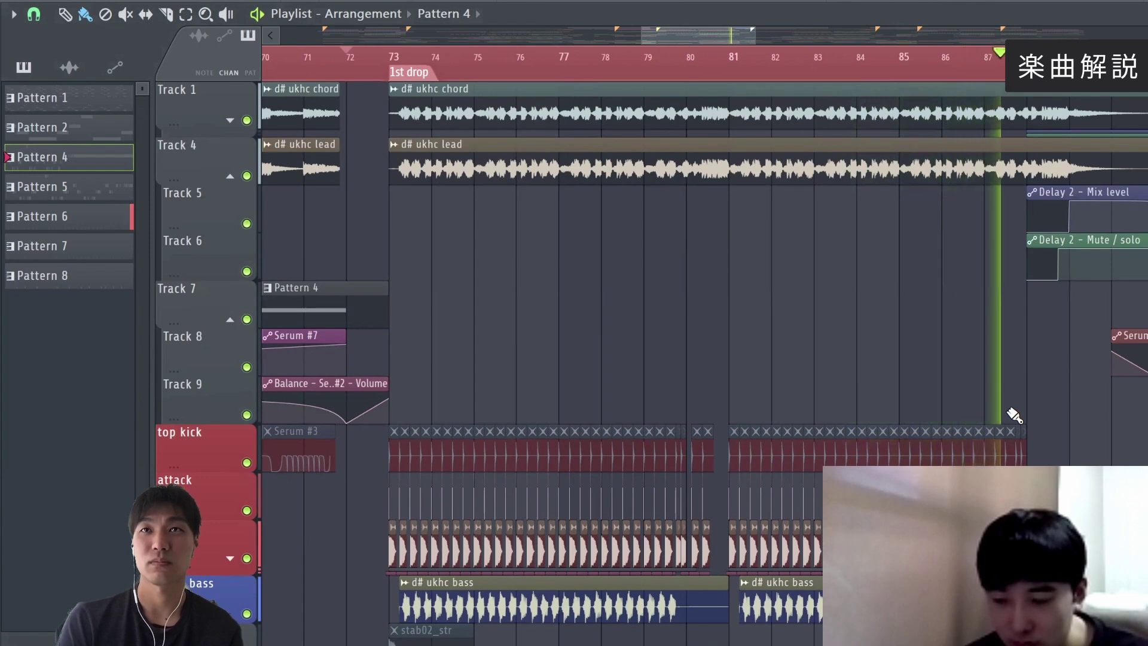
pyautogui.press('space')
# - Locate the layered kicks at bar 73 and inspect the attack layer's Cymatics - Terror Full Kick 045 sample
pyautogui.scroll(-6, 670, 275)
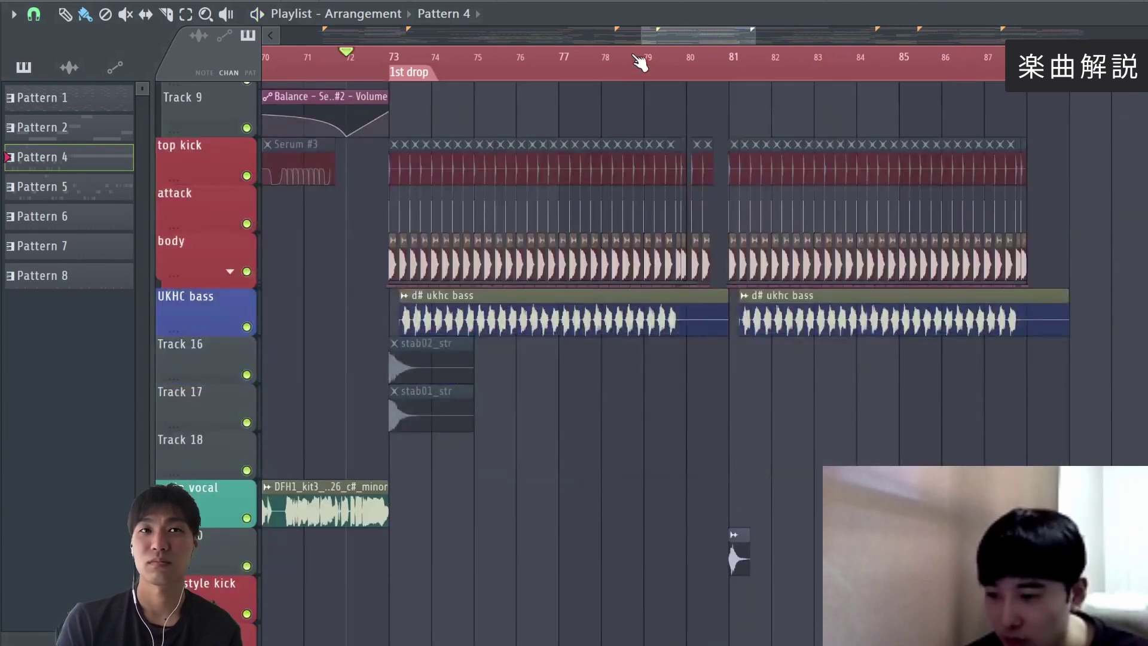
pyautogui.scroll(5, 640, 70)
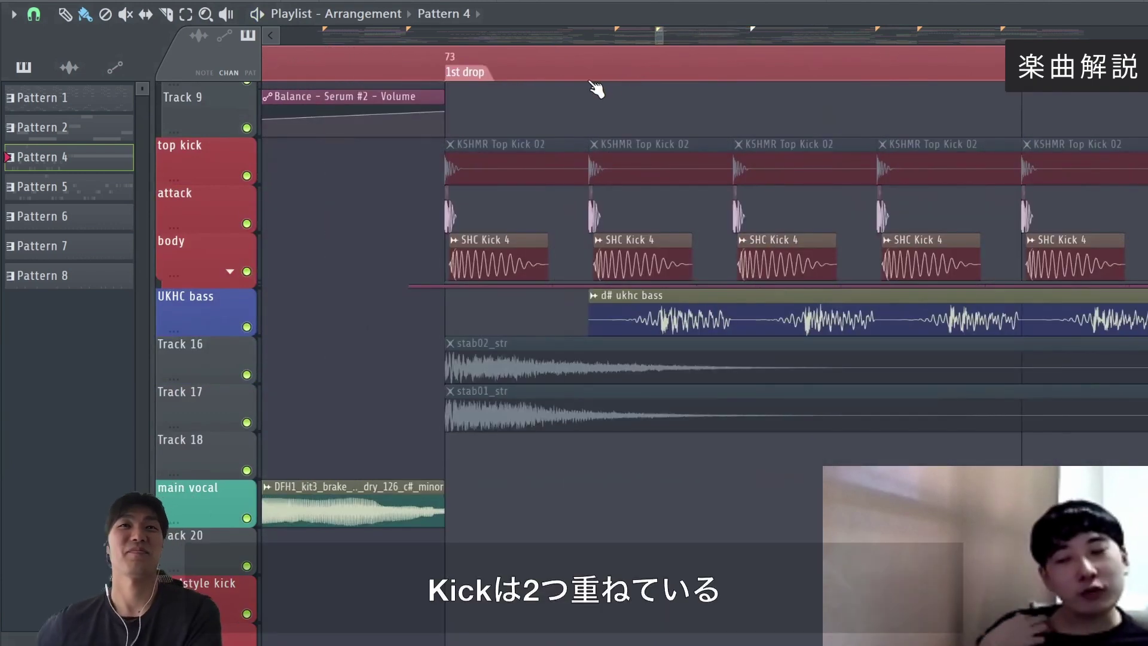
pyautogui.scroll(3, 525, 209)
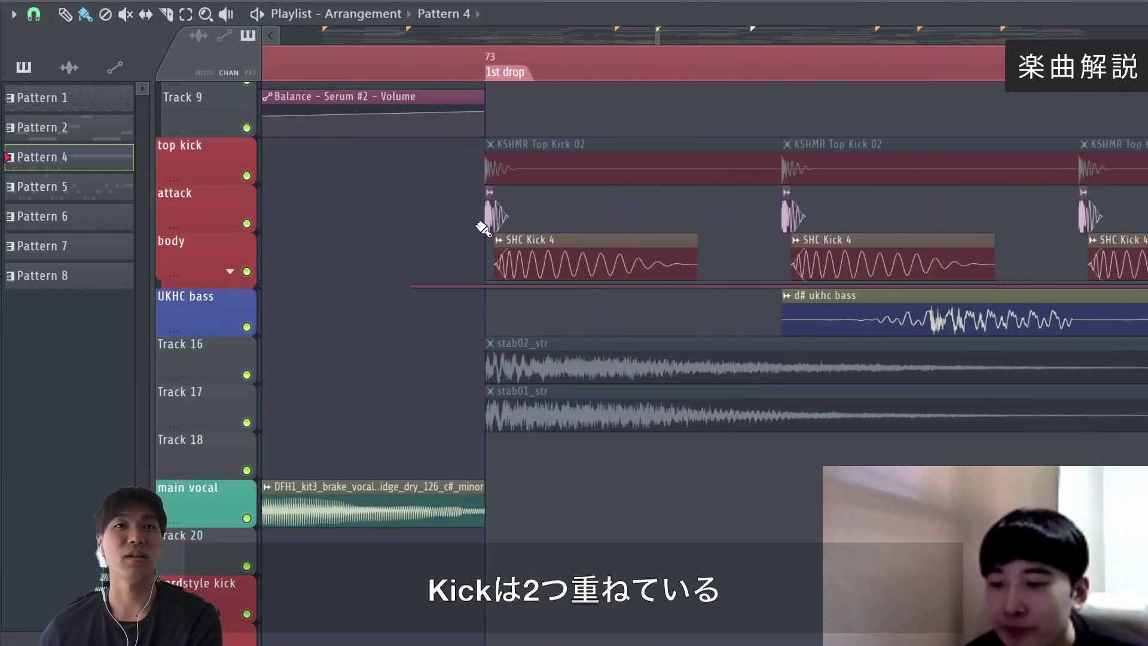
pyautogui.doubleClick(488, 225)
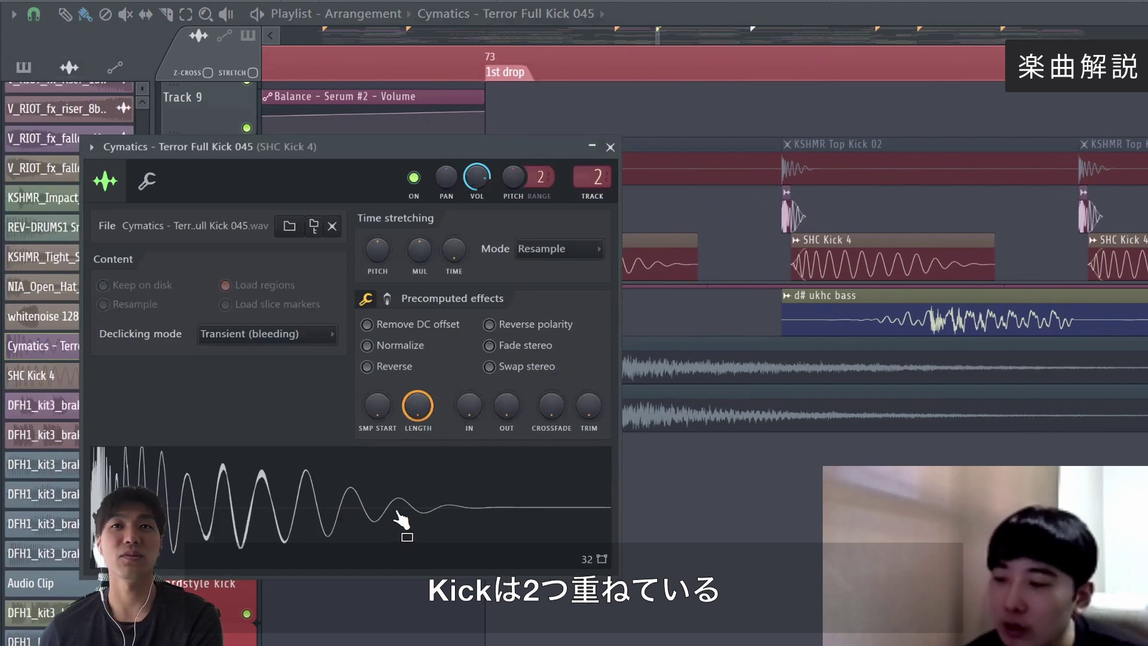
pyautogui.click(610, 146)
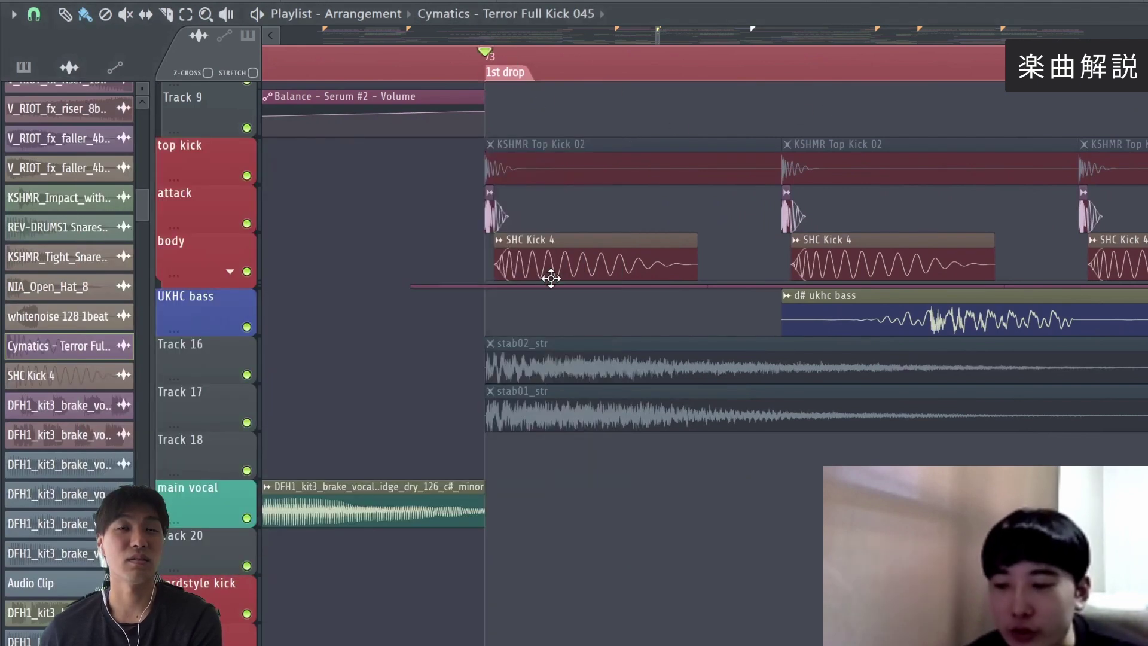
# - Expand the body track's group, solo the attack and body kick tracks, and examine the attack sample's waveform
pyautogui.click(230, 270)
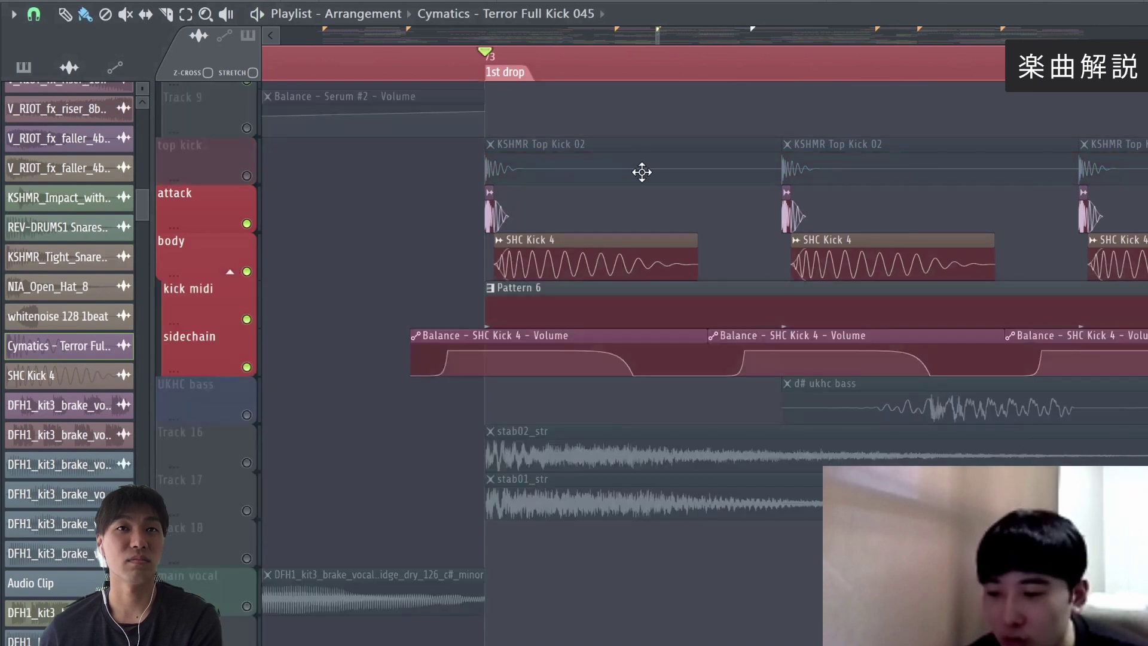
pyautogui.doubleClick(491, 219)
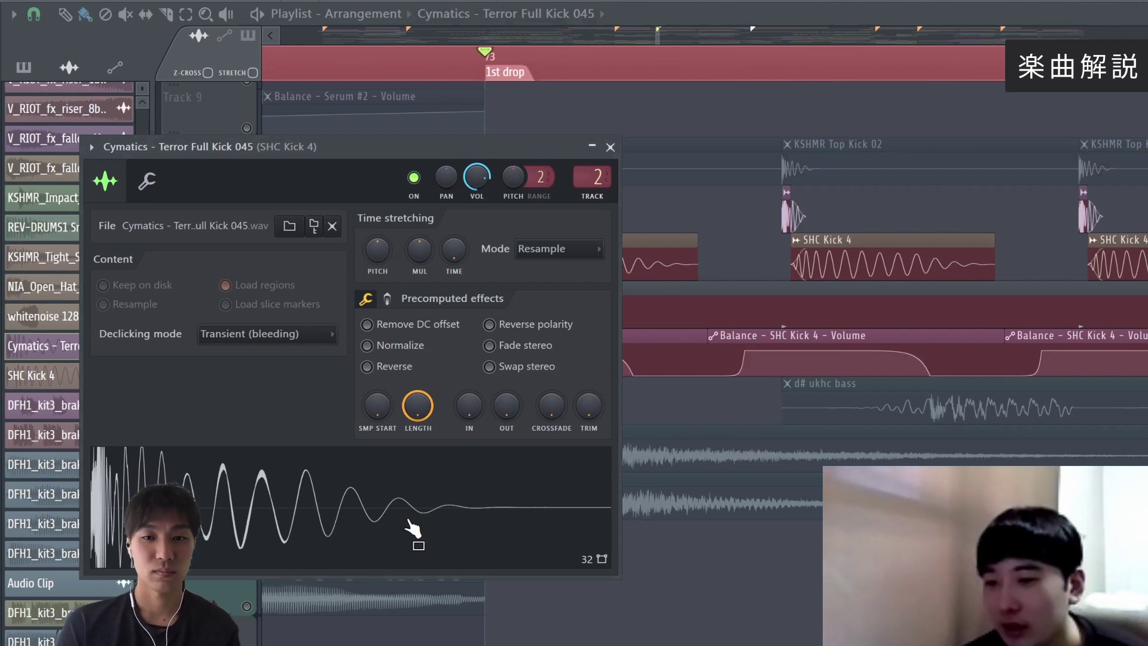
pyautogui.press('Escape')
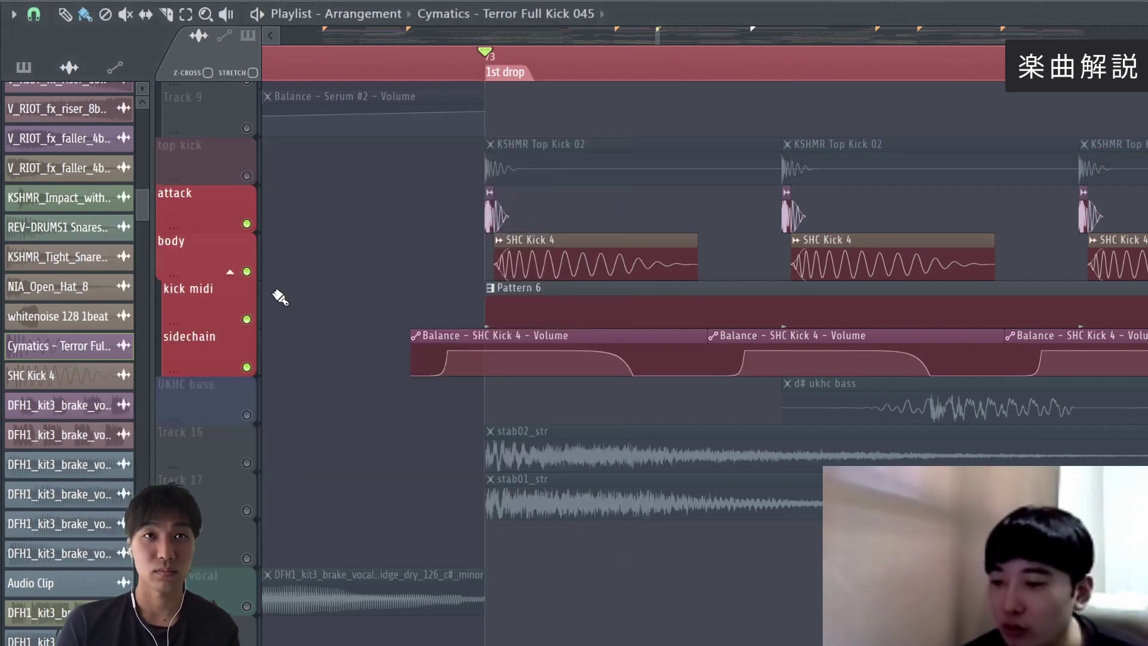
# - Solo the body track and examine the waveform of its SHC Kick 4 sample
pyautogui.rightClick(246, 271)
pyautogui.doubleClick(502, 240)
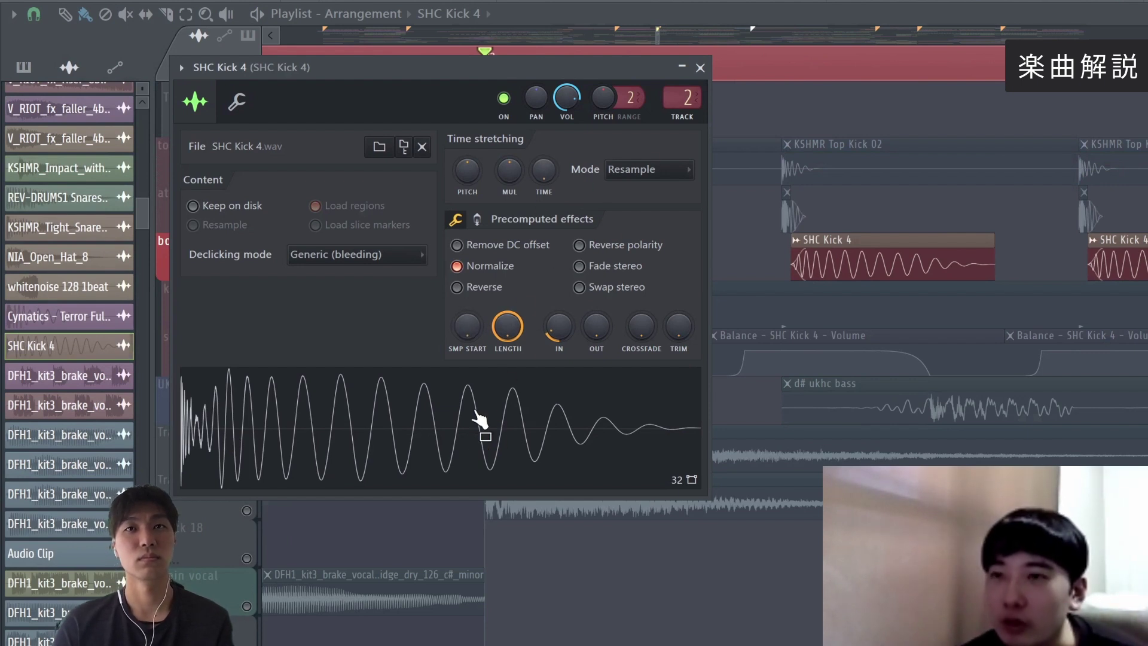
pyautogui.press('Escape')
# - Unmute the attack track, set the snap to Beat, and loop the first beat of bar 73 in playback
pyautogui.click(248, 224)
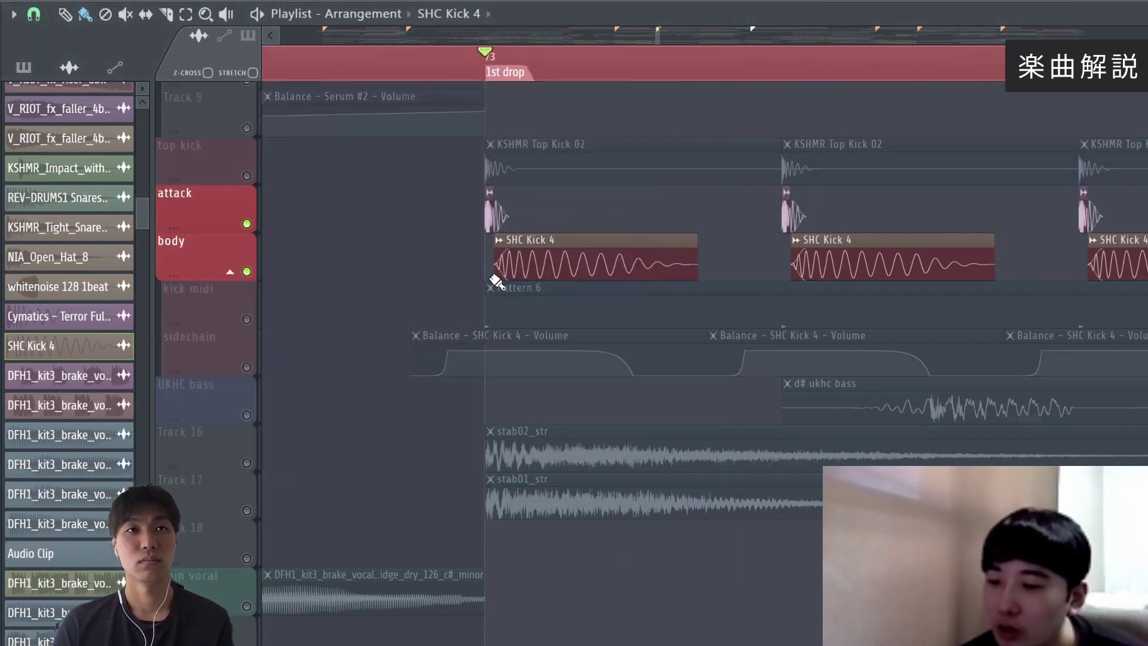
pyautogui.click(34, 14)
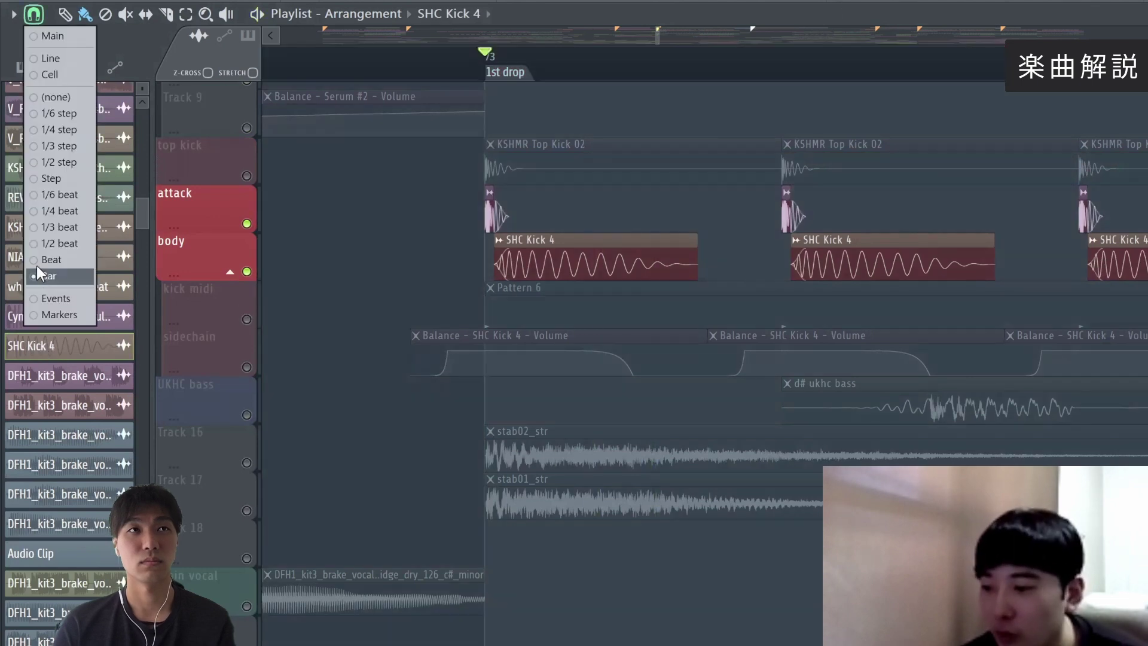
pyautogui.click(37, 259)
pyautogui.moveTo(486, 66); pyautogui.dragTo(886, 72)
pyautogui.press('space')
# - Add Edison after Fruity Balance on the SHC Kick 4 mixer track and reposition its window
pyautogui.press('F9')
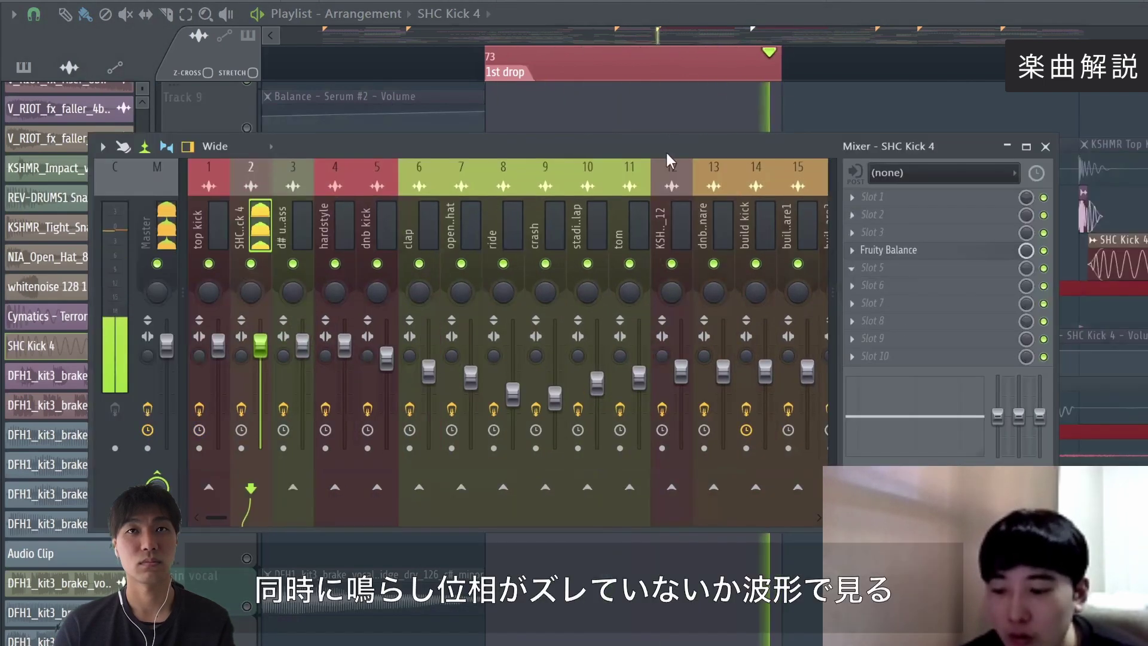
pyautogui.click(899, 272)
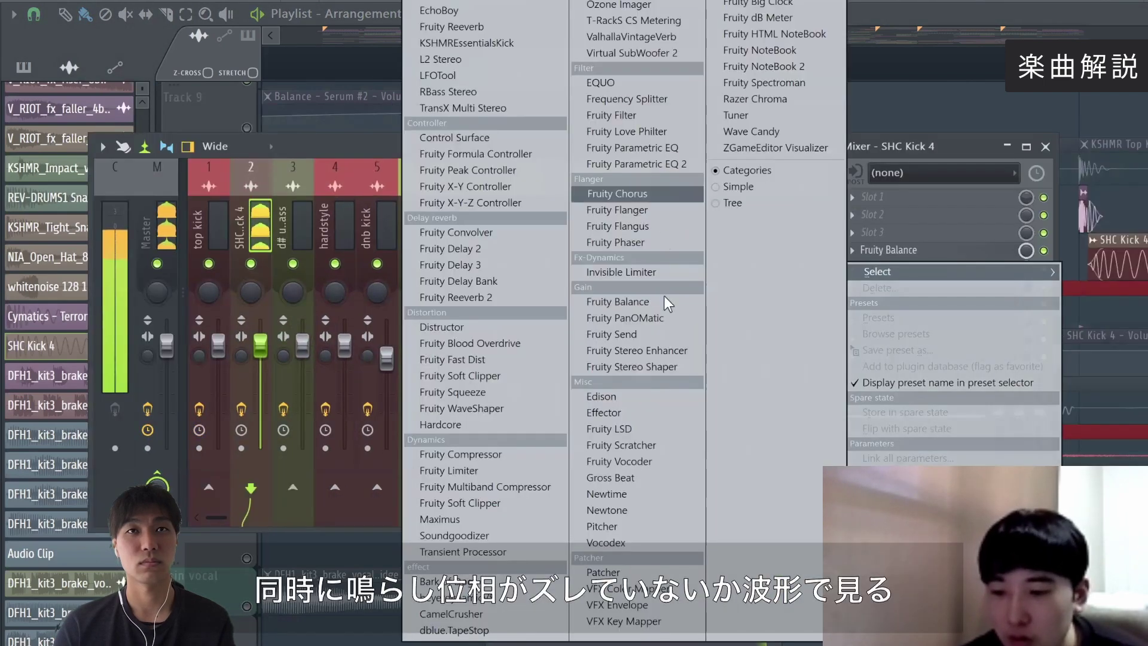
pyautogui.click(666, 396)
pyautogui.moveTo(257, 107); pyautogui.dragTo(315, 83)
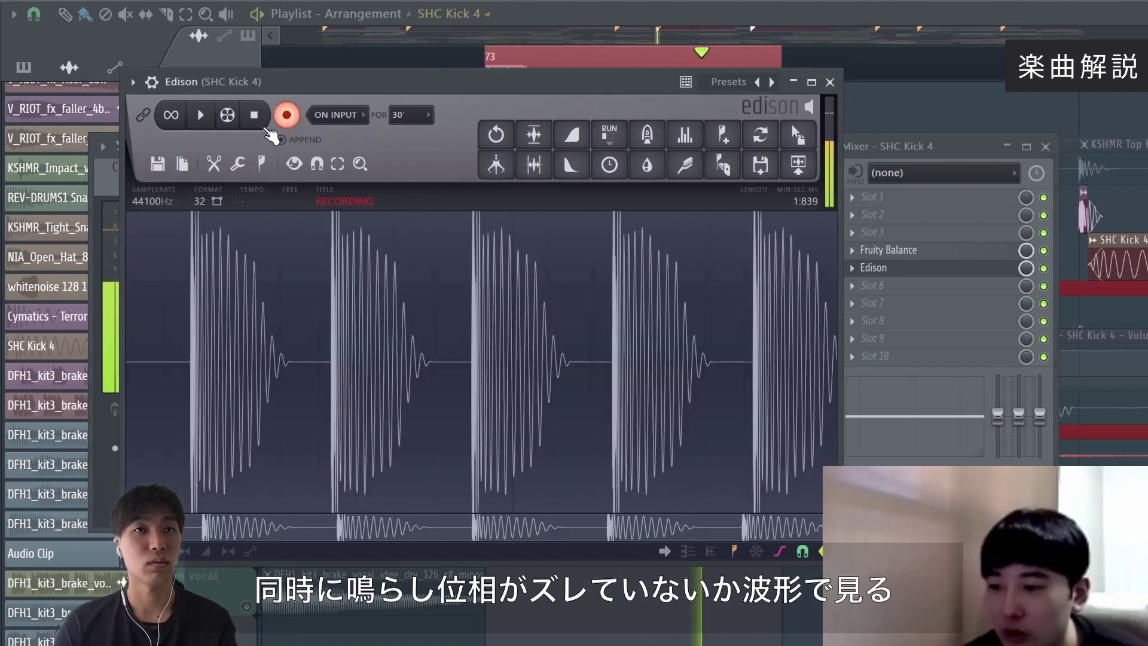
# - Stop the Edison recording of the looped kick layers and playback, and enlarge the recorded waveform
pyautogui.click(287, 115)
pyautogui.press('space')
pyautogui.scroll(10, 309, 329)
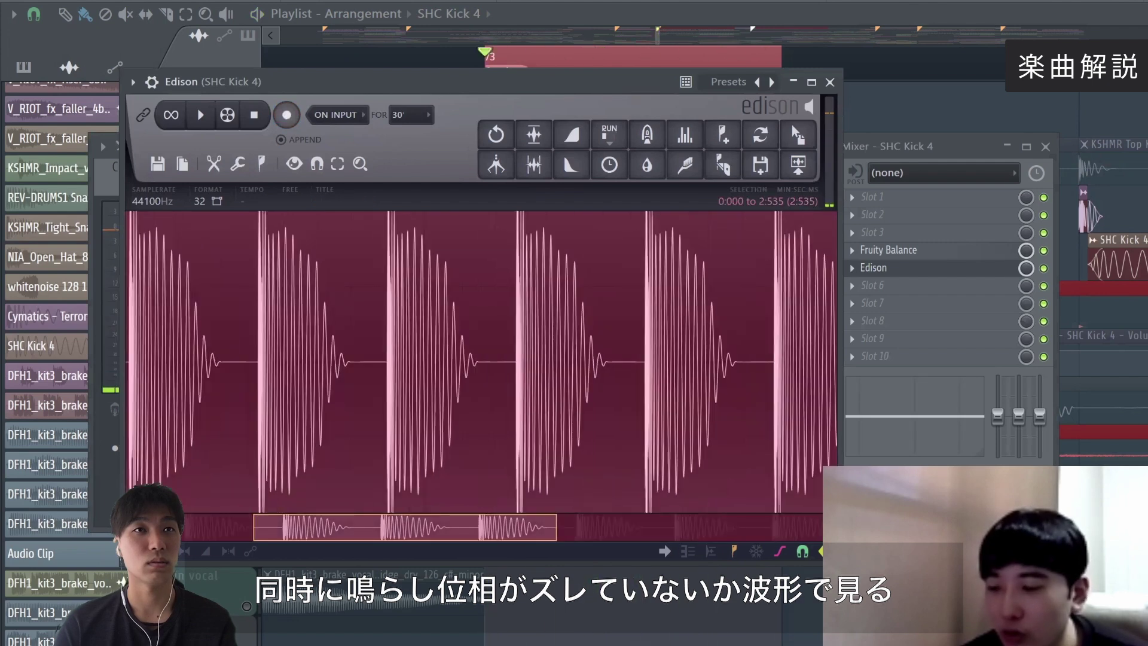
# - Compare the Edison recording made with the body kick shifted later, examining how the two layers' phases line up
pyautogui.scroll(3, 356, 270)
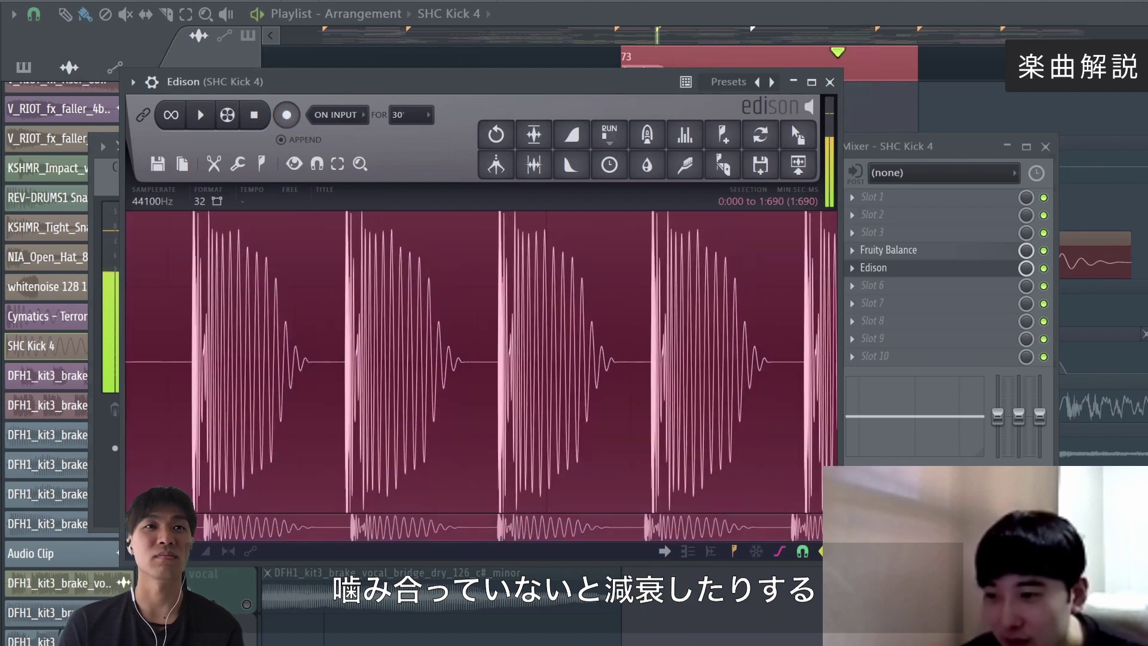
pyautogui.scroll(4, 508, 251)
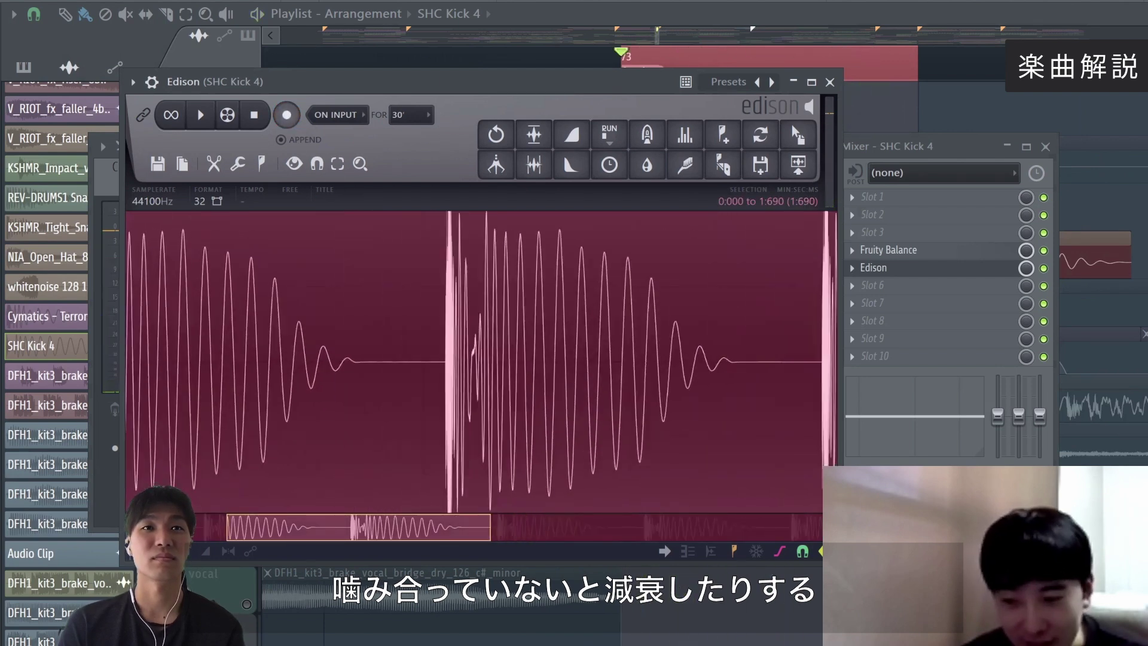
pyautogui.scroll(5, 472, 352)
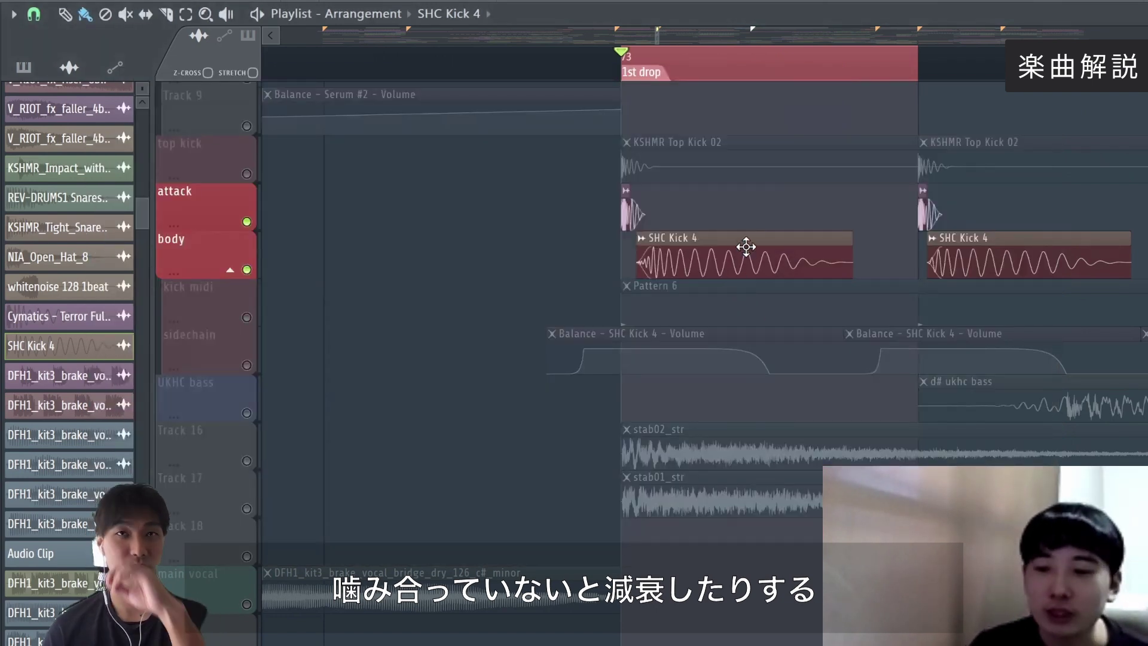
# - Open the SHC Kick 4 sample settings, point out the Reverse polarity option, and close them
pyautogui.doubleClick(636, 259)
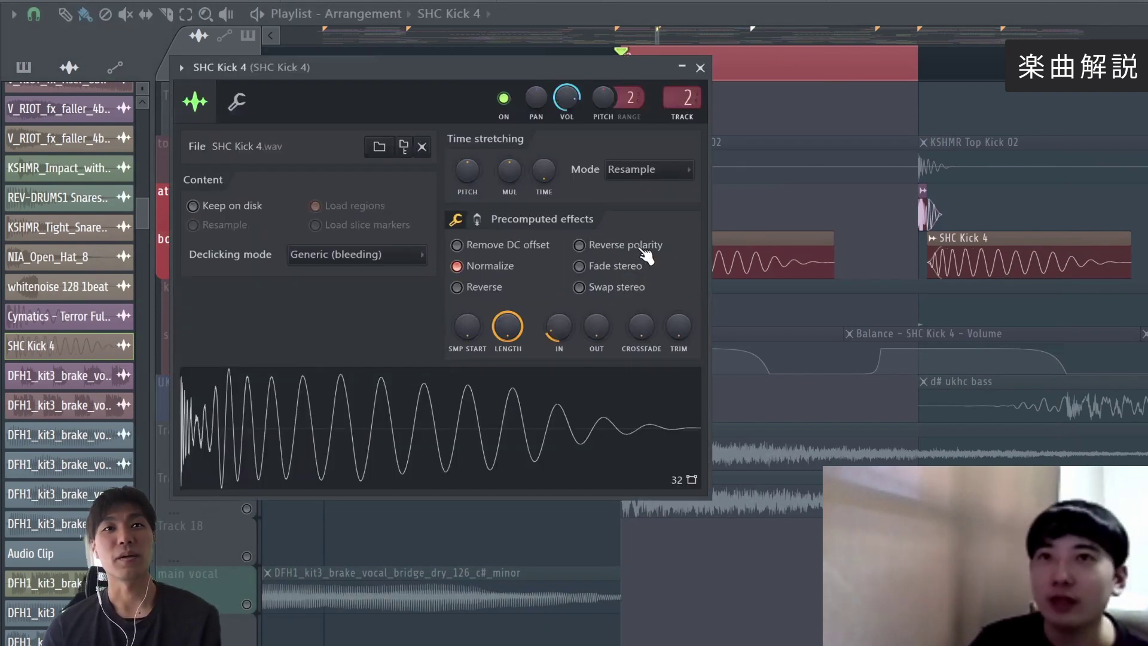
pyautogui.click(642, 251)
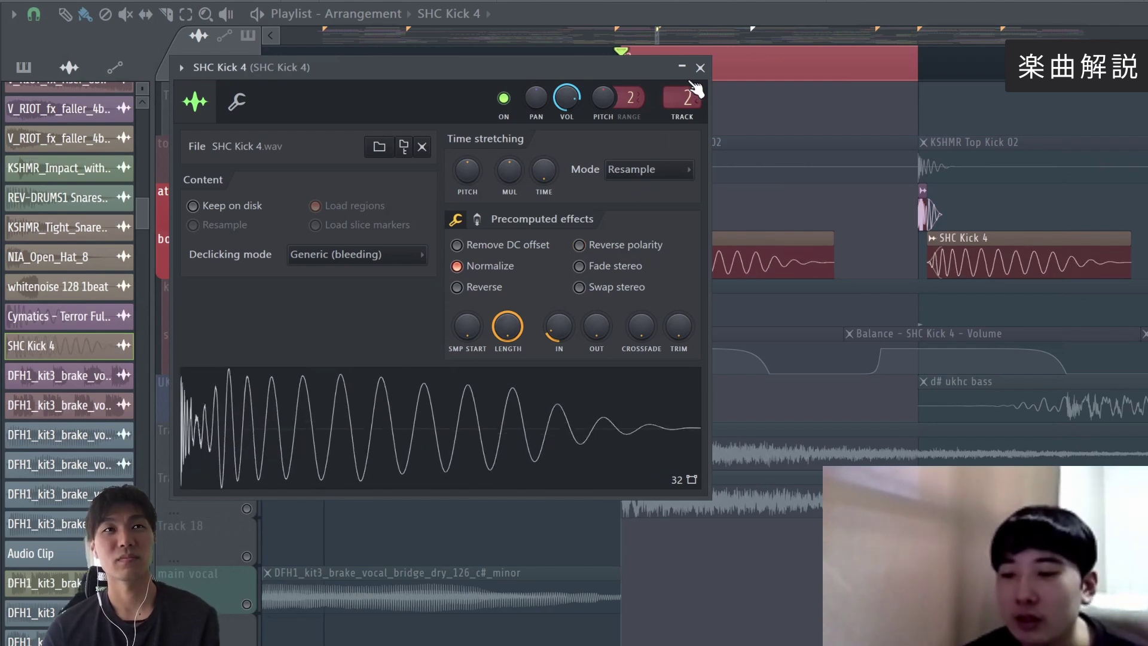
pyautogui.click(700, 68)
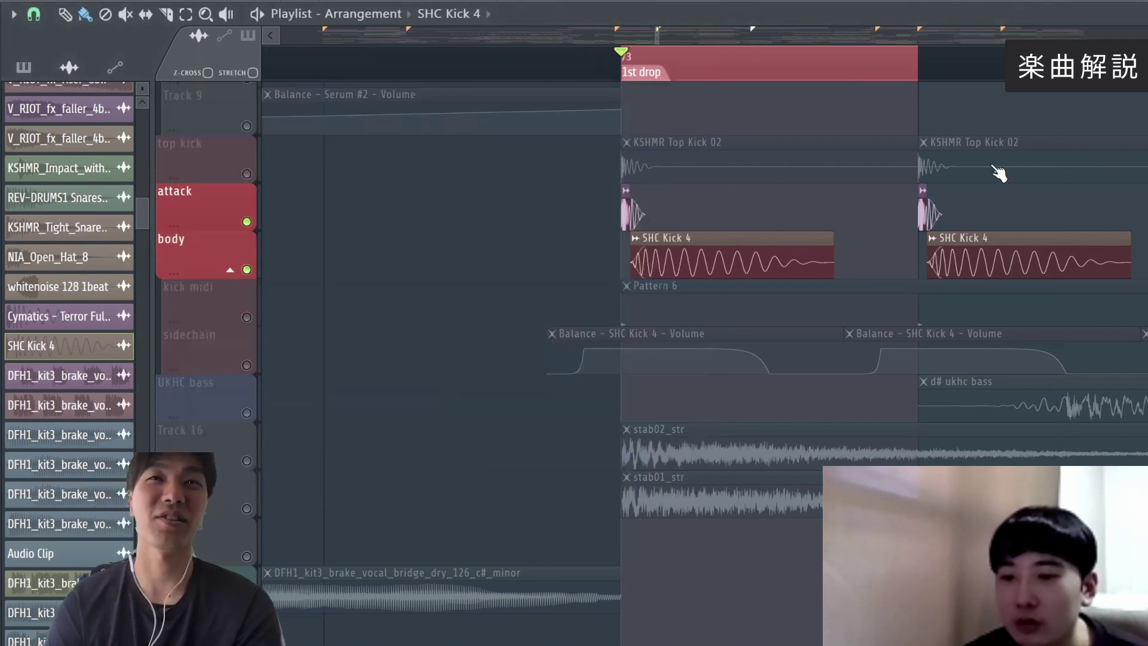
# - Delete Edison from the SHC Kick 4 mixer track, keeping Fruity Balance in its slot
pyautogui.press('F9')
pyautogui.rightClick(908, 270)
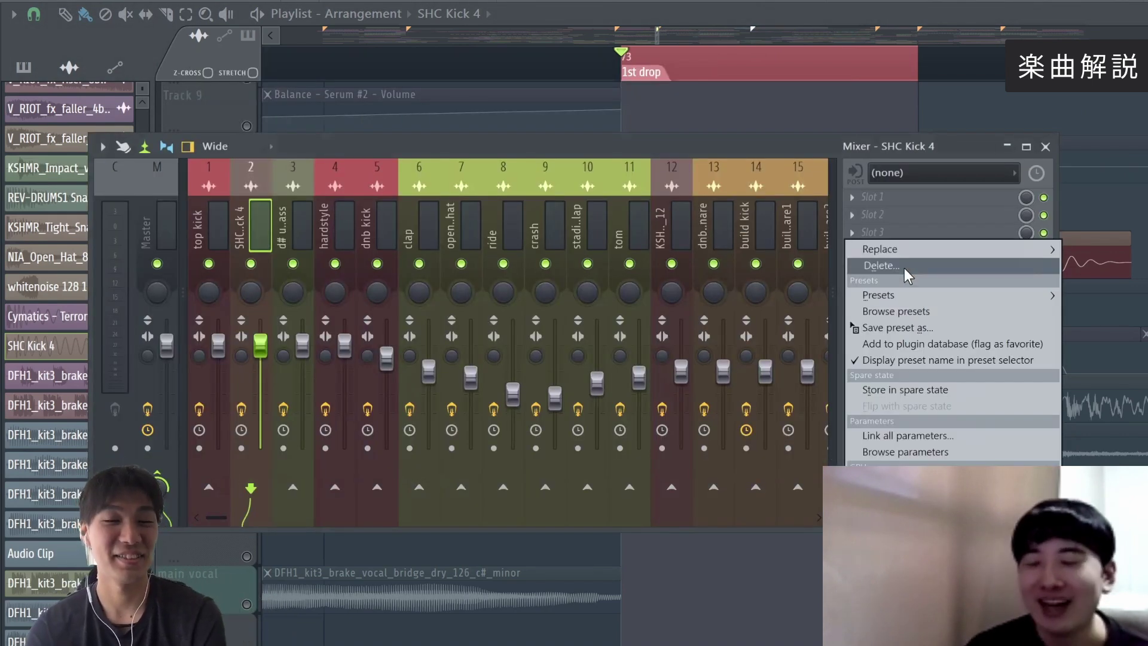
pyautogui.click(908, 268)
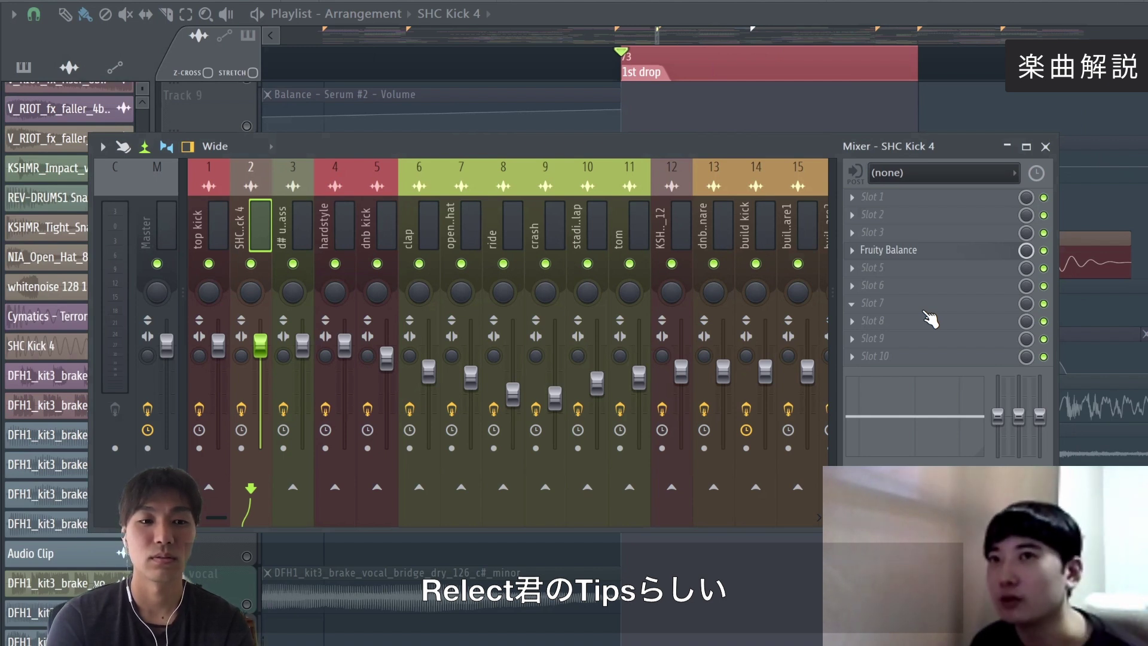
# - Return to the 1st drop in the playlist and end the solo on the attack and body tracks
pyautogui.click(689, 55)
pyautogui.scroll(-1, 692, 65)
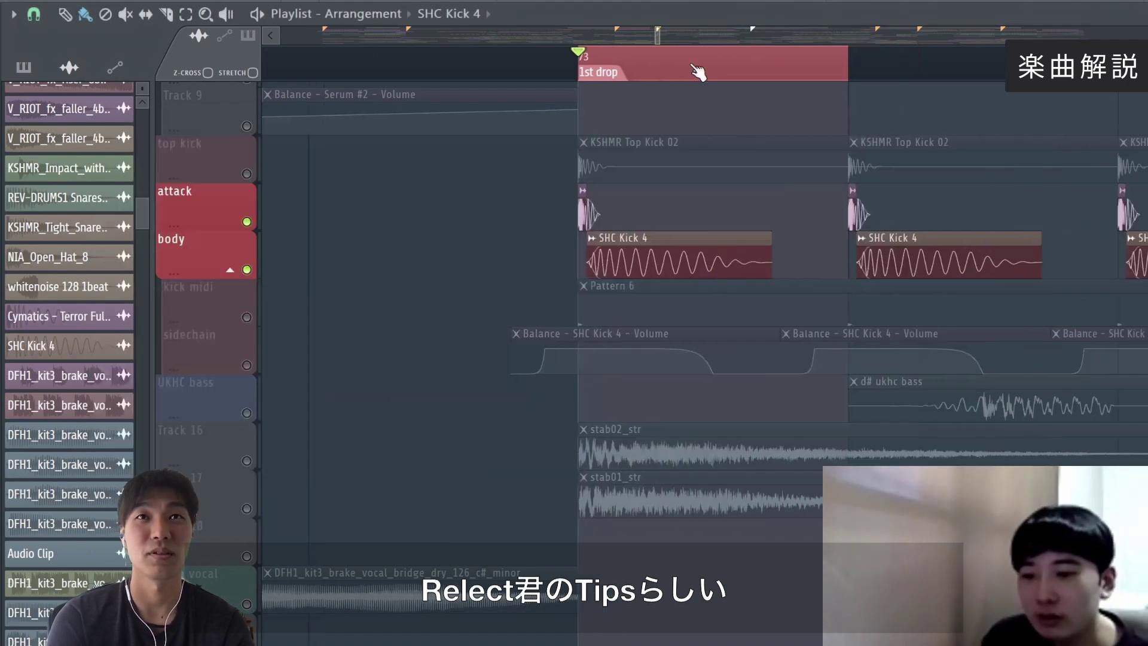
pyautogui.rightClick(248, 222)
pyautogui.rightClick(248, 222)
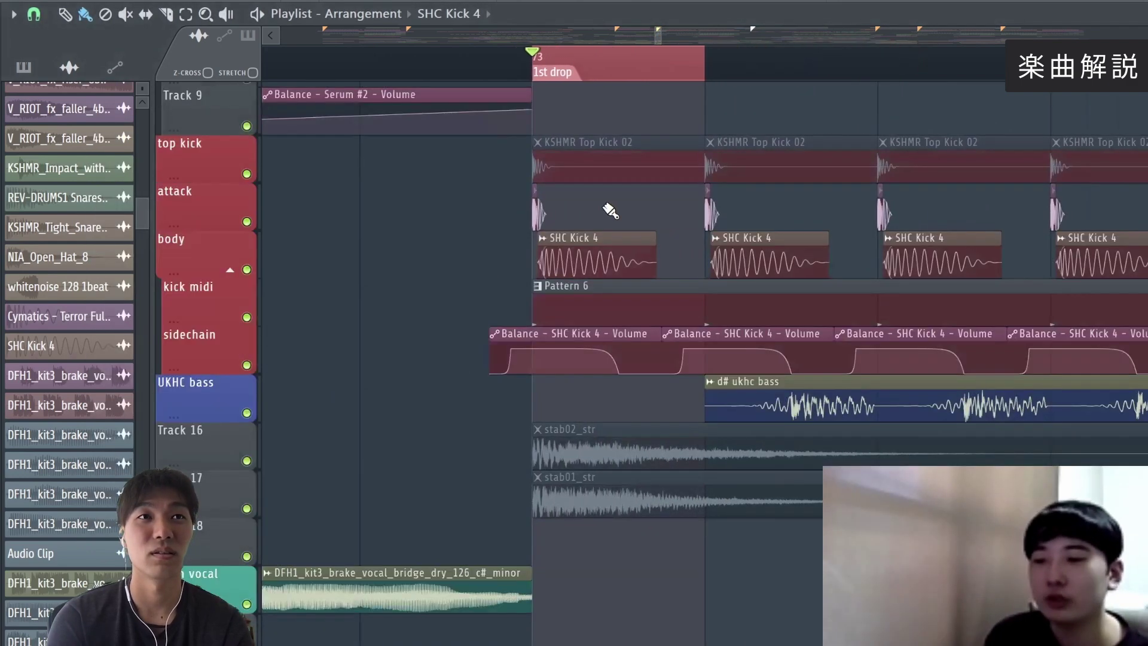
# - Open Fruity Balance on the SHC Kick 4 mixer track, inspect the volume control behind the sidechain clips, and close it
pyautogui.scroll(2, 616, 77)
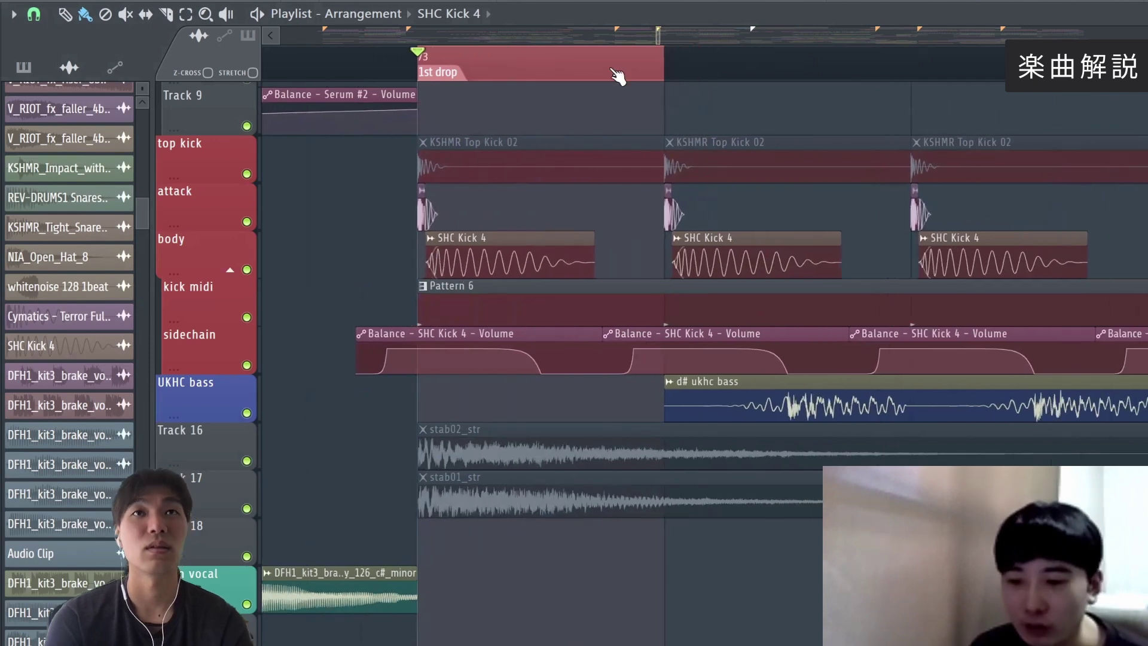
pyautogui.scroll(2, 616, 78)
pyautogui.scroll(-4, 705, 78)
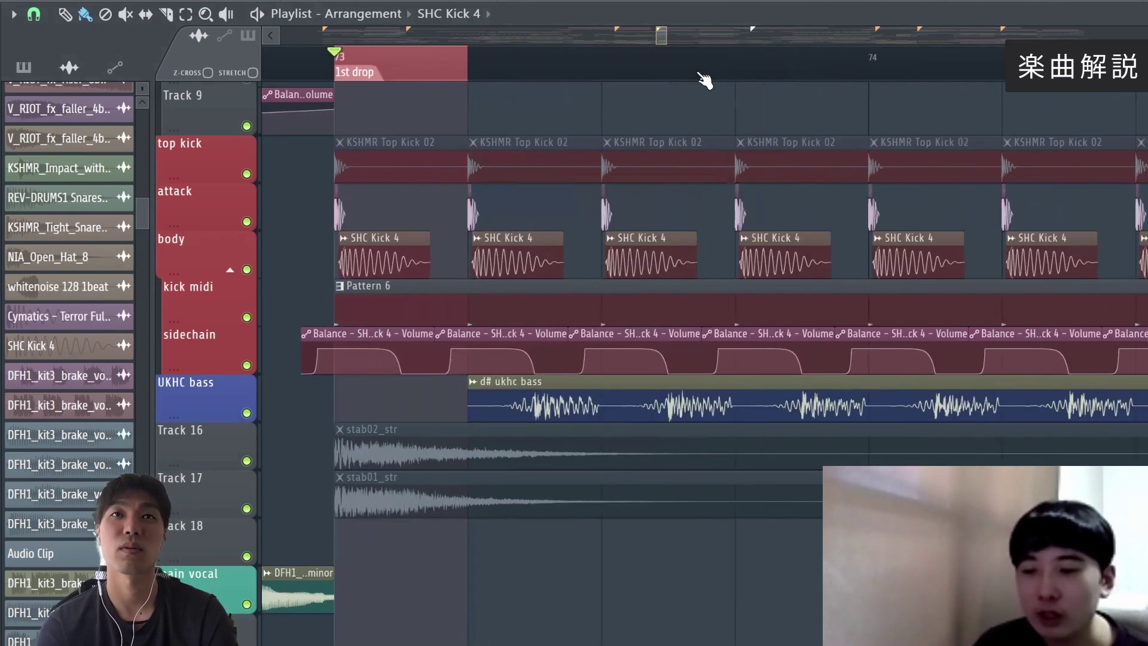
pyautogui.scroll(-2, 704, 80)
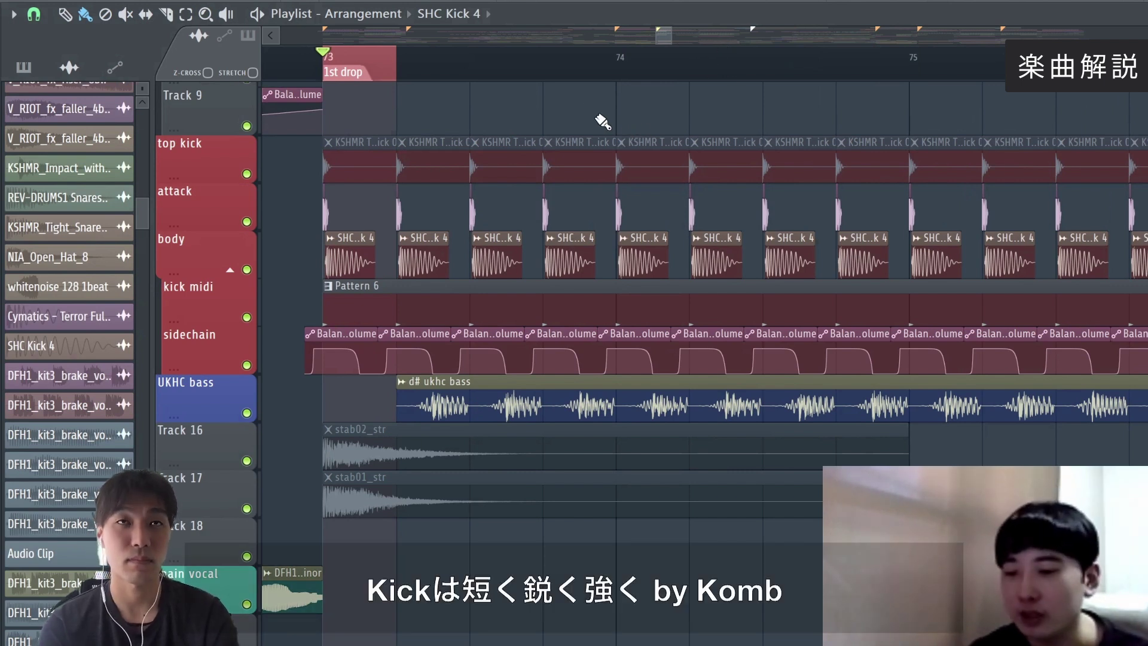
pyautogui.scroll(2, 595, 335)
pyautogui.scroll(2, 595, 354)
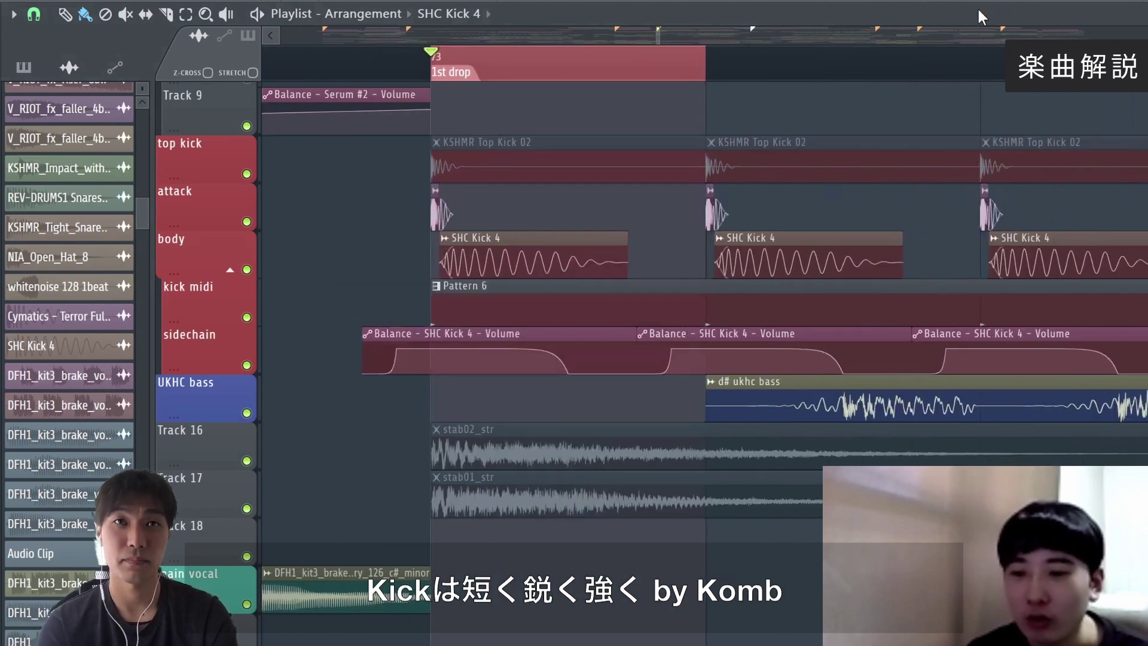
pyautogui.press('F9')
pyautogui.click(974, 255)
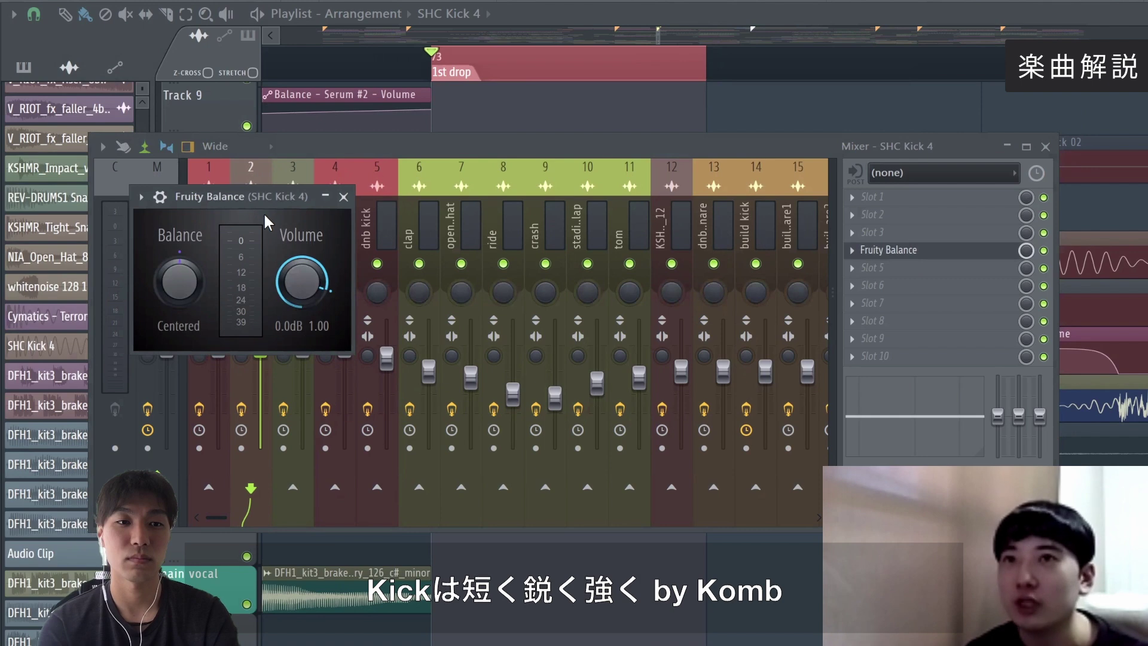
pyautogui.click(344, 196)
pyautogui.press('F9')
pyautogui.scroll(-3, 433, 385)
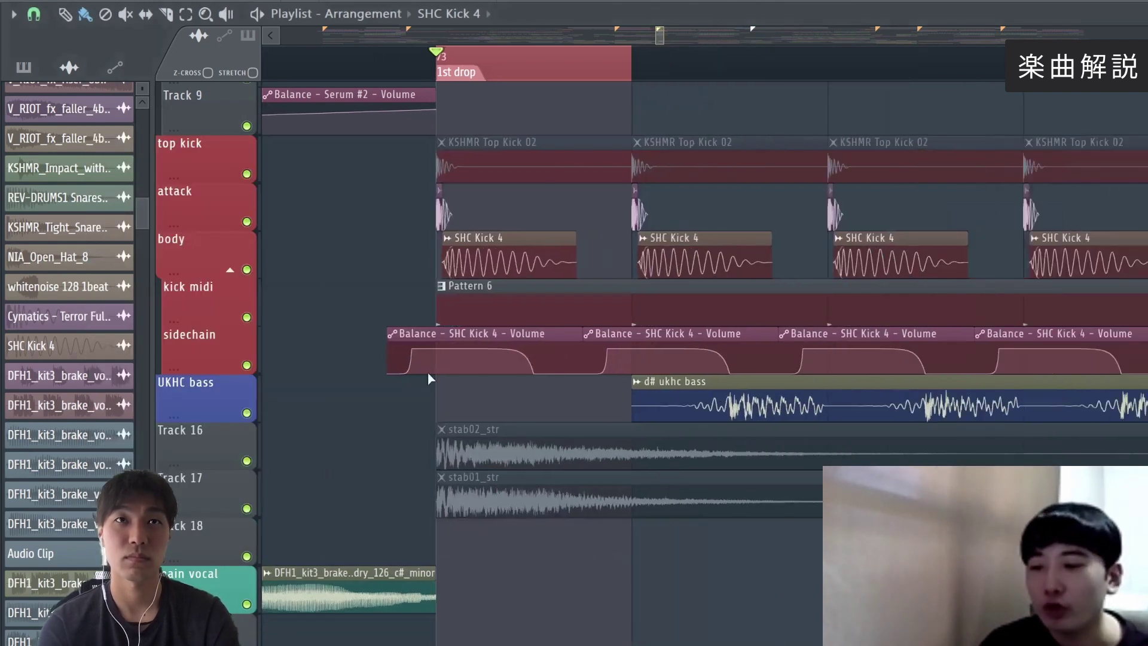
# - Change the playlist's snap setting and pick the SHC Kick 4 volume automation clip on the sidechain track
pyautogui.click(35, 13)
pyautogui.click(79, 238)
pyautogui.click(464, 372)
pyautogui.moveTo(665, 36); pyautogui.dragTo(686, 35)
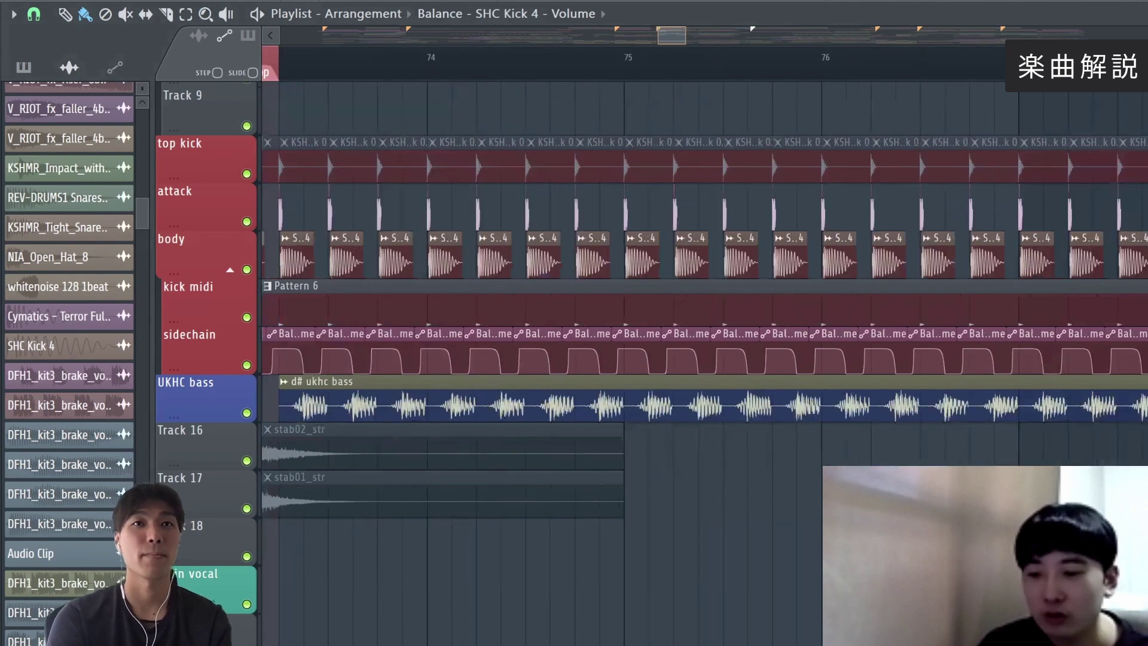
pyautogui.scroll(-5, 699, 57)
pyautogui.scroll(8, 861, 356)
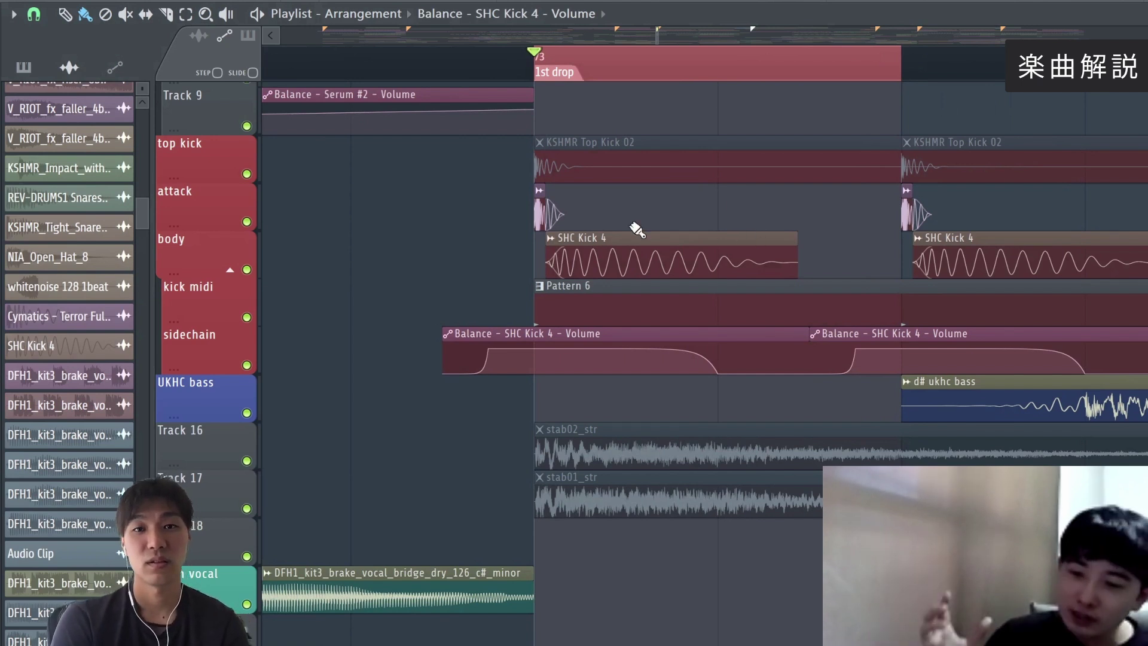
# - Slice off the tail of the first SHC Kick 4 body clip and undo the matching cut on its volume automation clip
pyautogui.click(166, 14)
pyautogui.rightClick(722, 260)
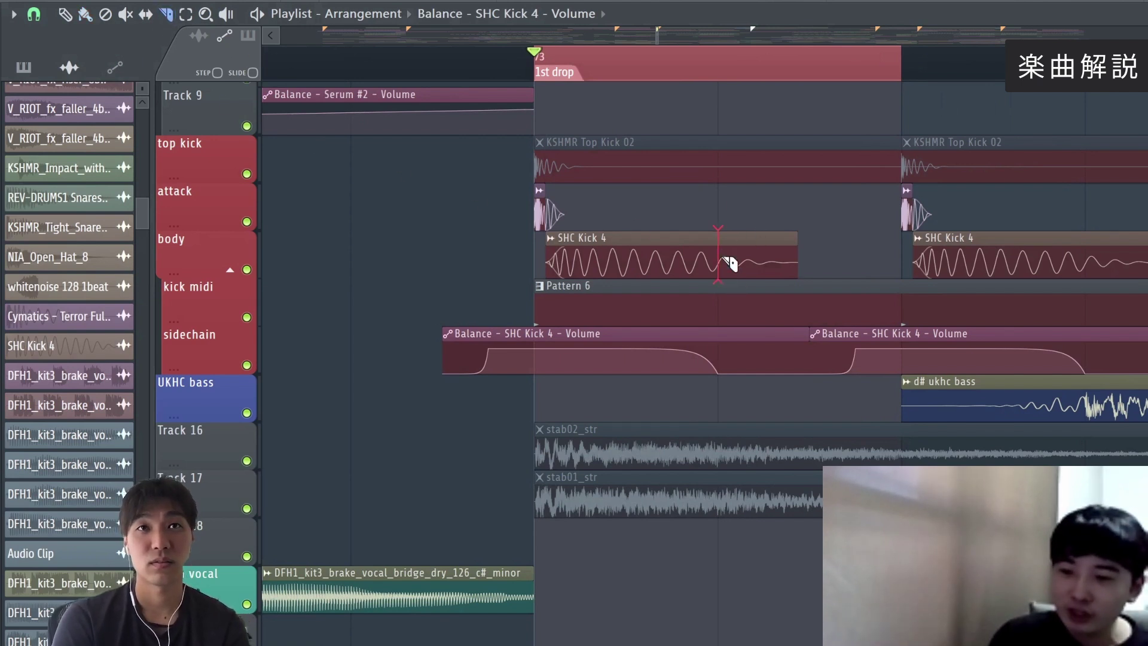
pyautogui.rightClick(735, 348)
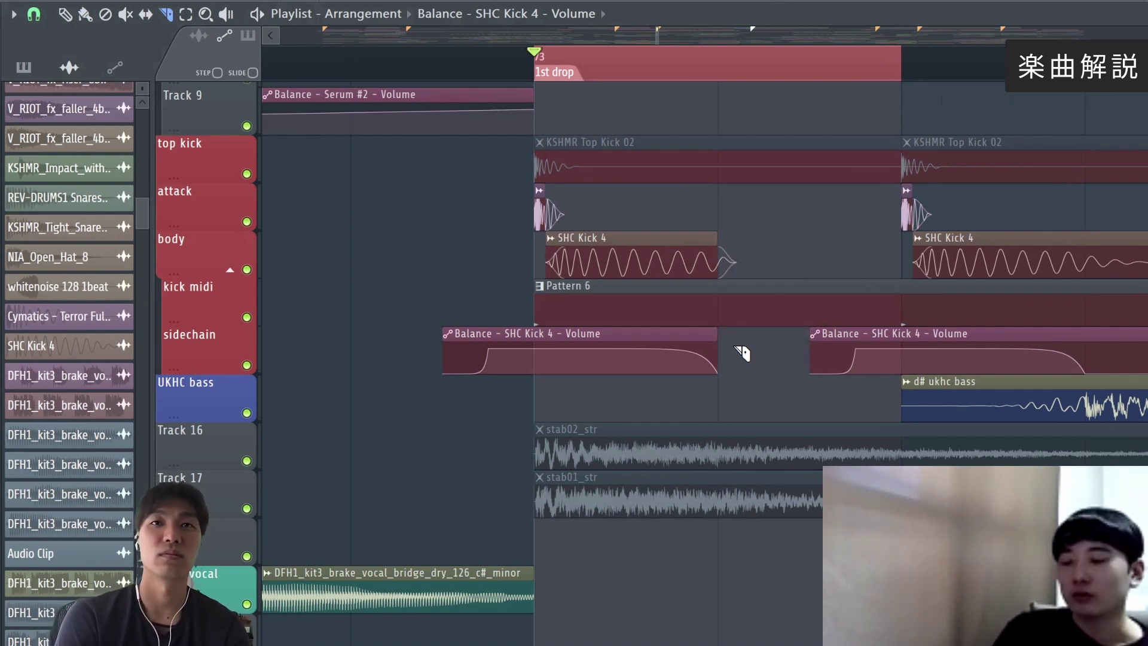
pyautogui.hotkey('ctrl', 'z')
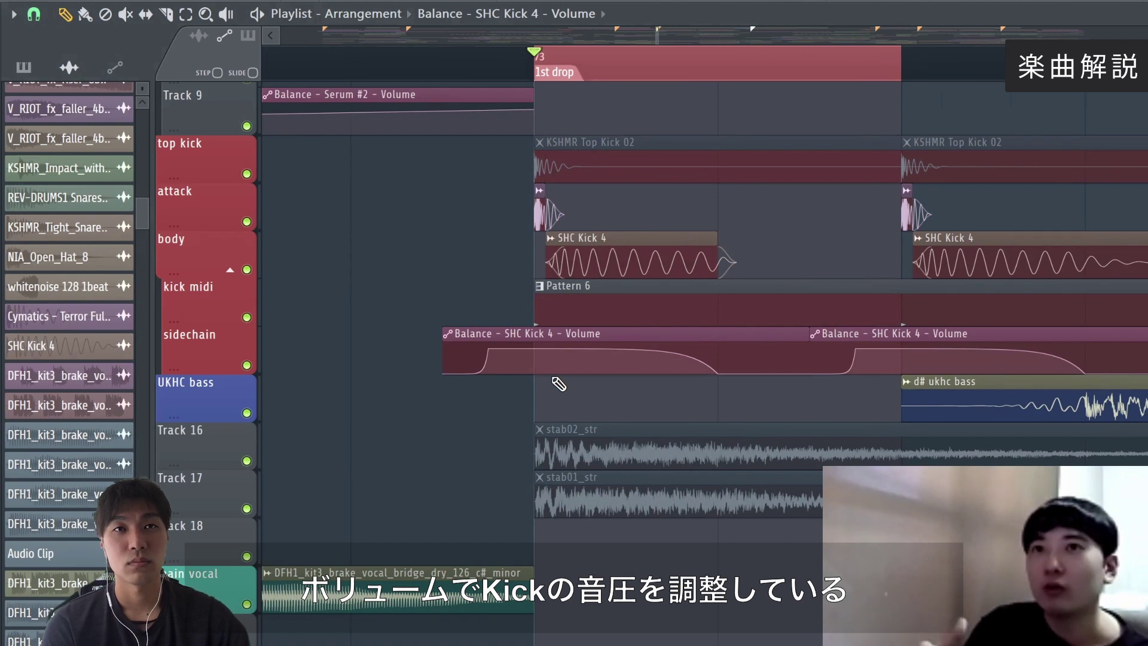
pyautogui.moveTo(628, 352)
pyautogui.mouseDown()
pyautogui.moveTo(628, 339)
pyautogui.moveTo(627, 348)
pyautogui.mouseUp()
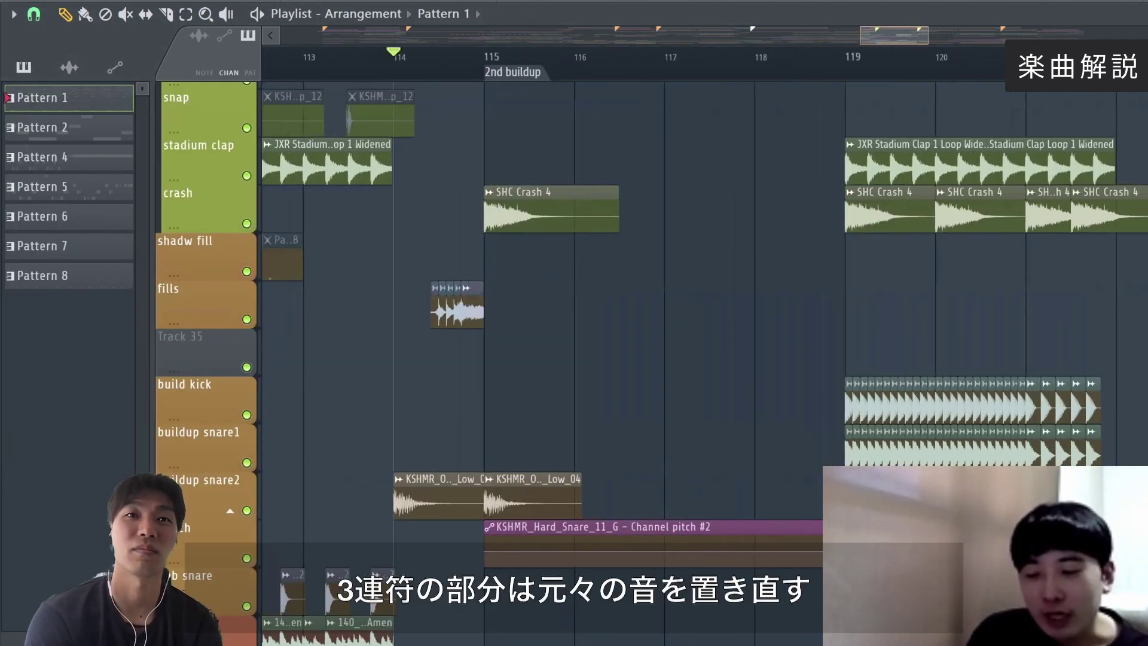
# - Move the KSHMR_Short_Drum_Fill_29_128 #2 clip before the 2nd buildup down to Track 35 and extend its start to bar 114
pyautogui.scroll(-4, 489, 323)
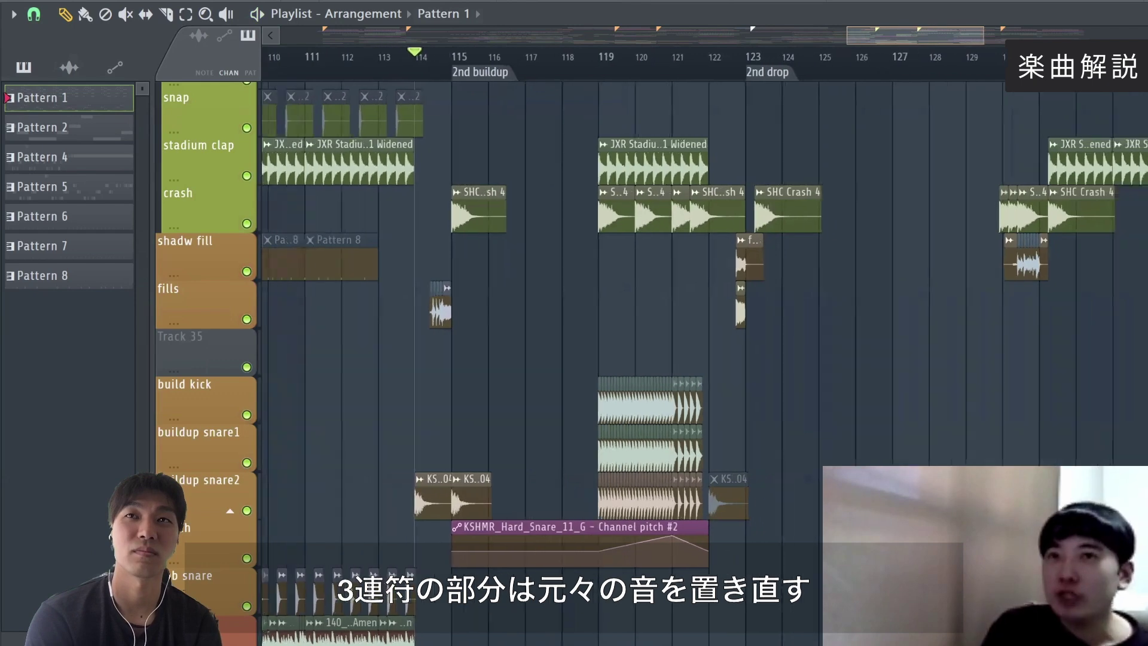
pyautogui.scroll(-5, 705, 323)
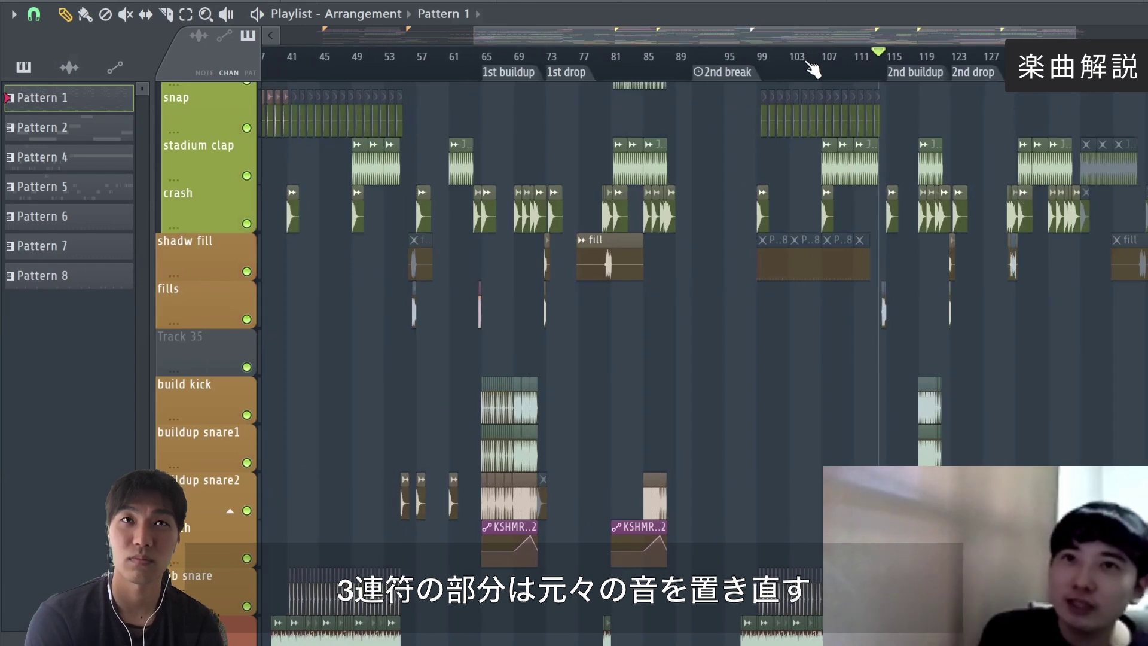
pyautogui.scroll(1, 921, 71)
pyautogui.scroll(8, 895, 65)
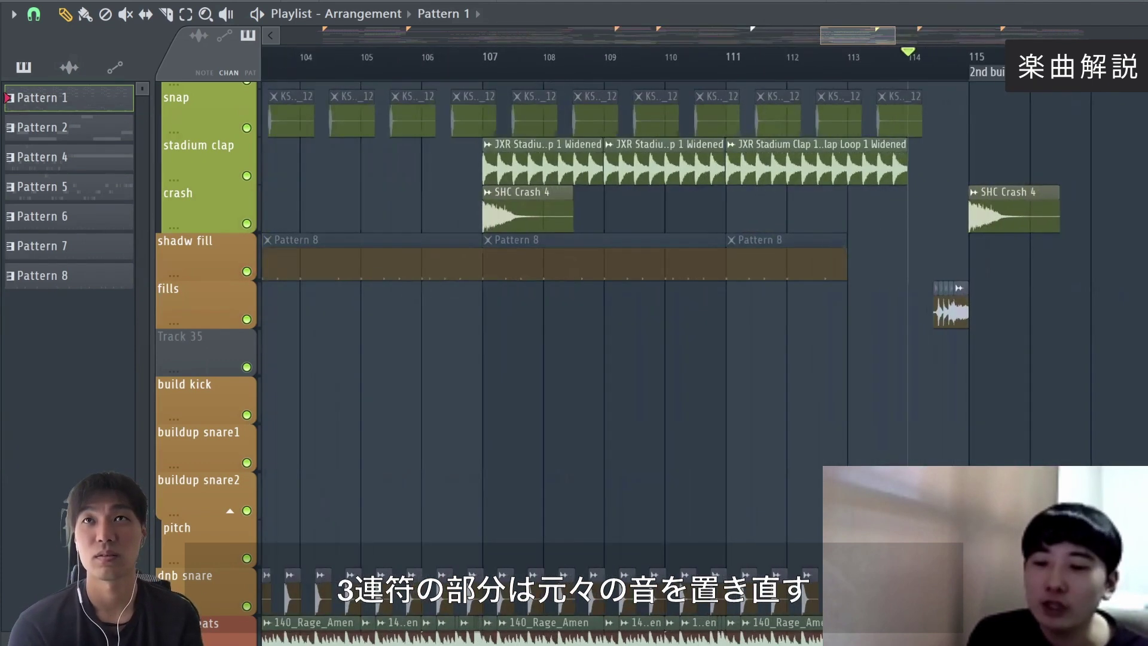
pyautogui.scroll(5, 882, 65)
pyautogui.click(34, 14)
pyautogui.click(74, 215)
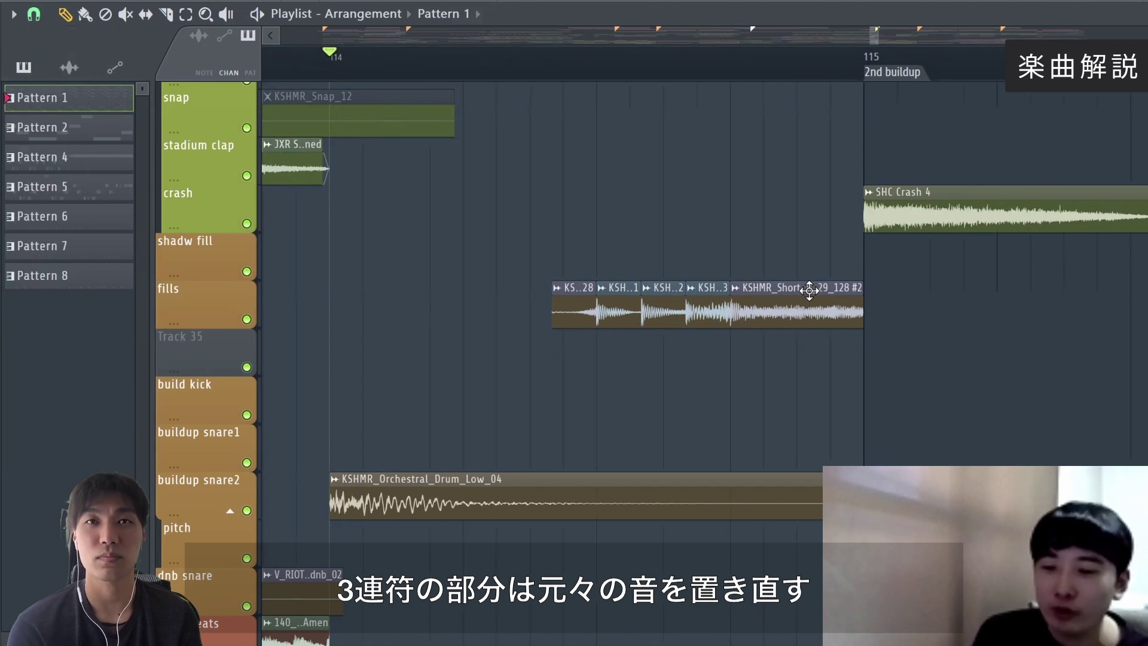
pyautogui.moveTo(803, 302); pyautogui.dragTo(804, 350)
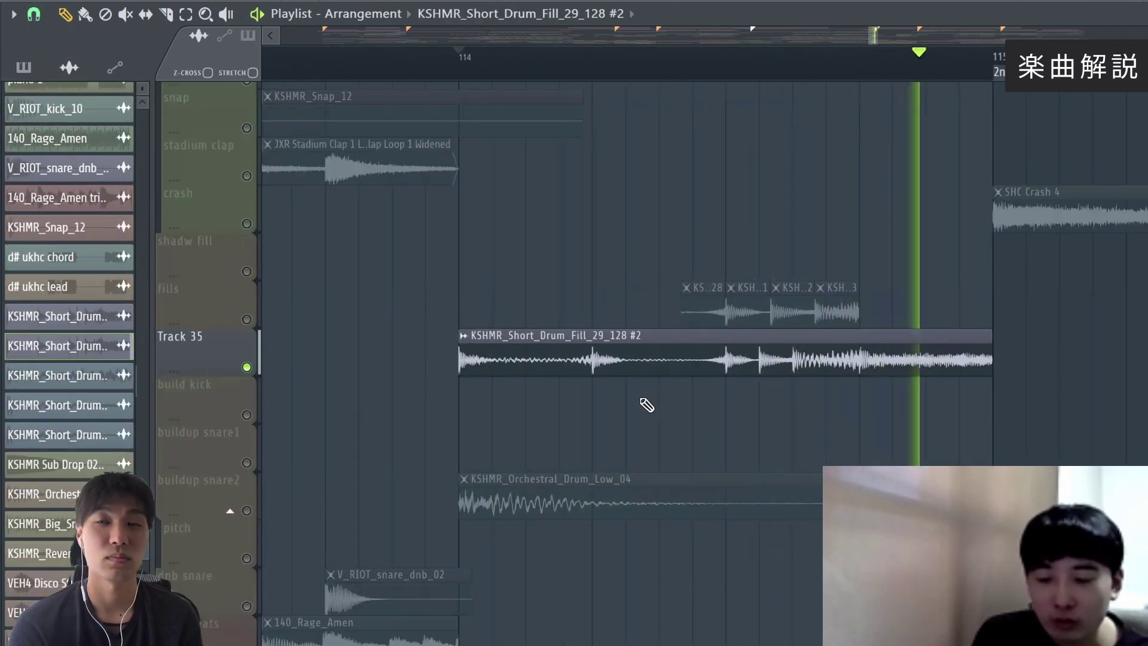
# - Play the extended drum fill with Track 35 soloed and restore the other tracks
pyautogui.click(727, 60)
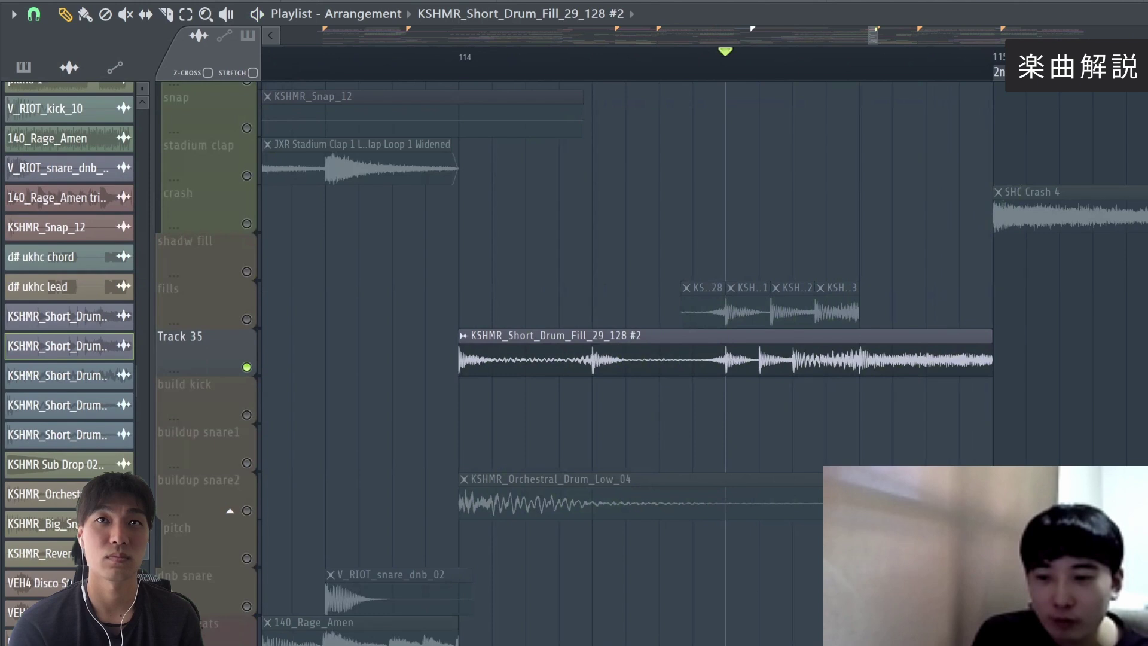
pyautogui.press('space')
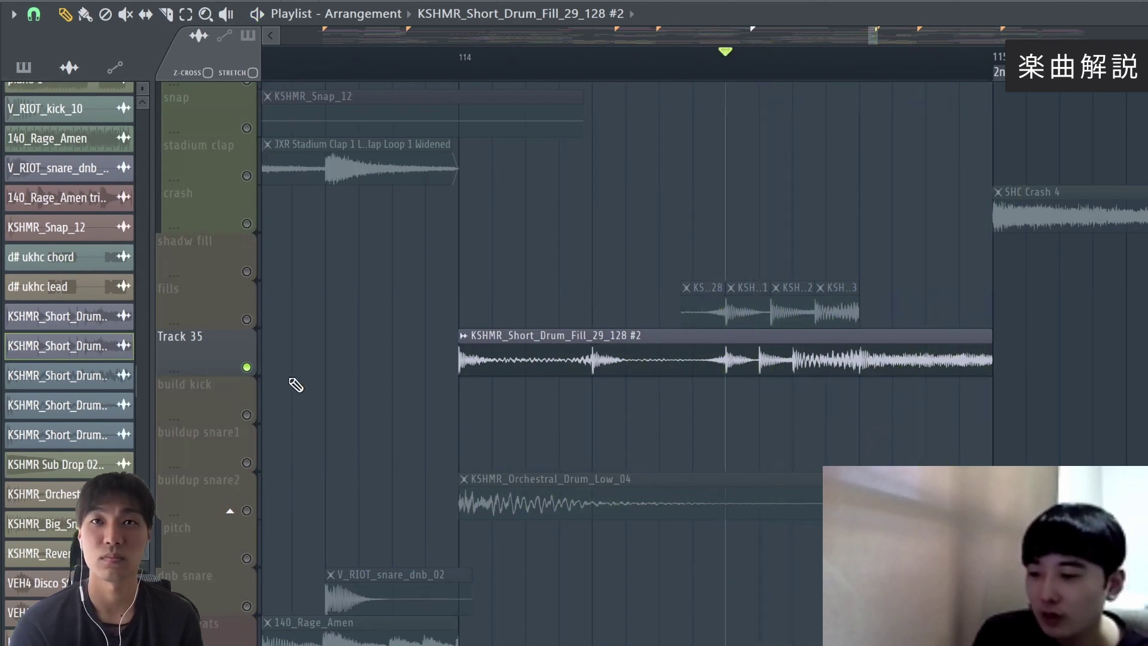
pyautogui.rightClick(246, 367)
# - Slice the Track 35 drum fill at its three last hits and point out the Make unique as sample option
pyautogui.press('c')
pyautogui.click(726, 352)
pyautogui.click(759, 359)
pyautogui.click(806, 367)
pyautogui.click(66, 15)
pyautogui.click(730, 335)
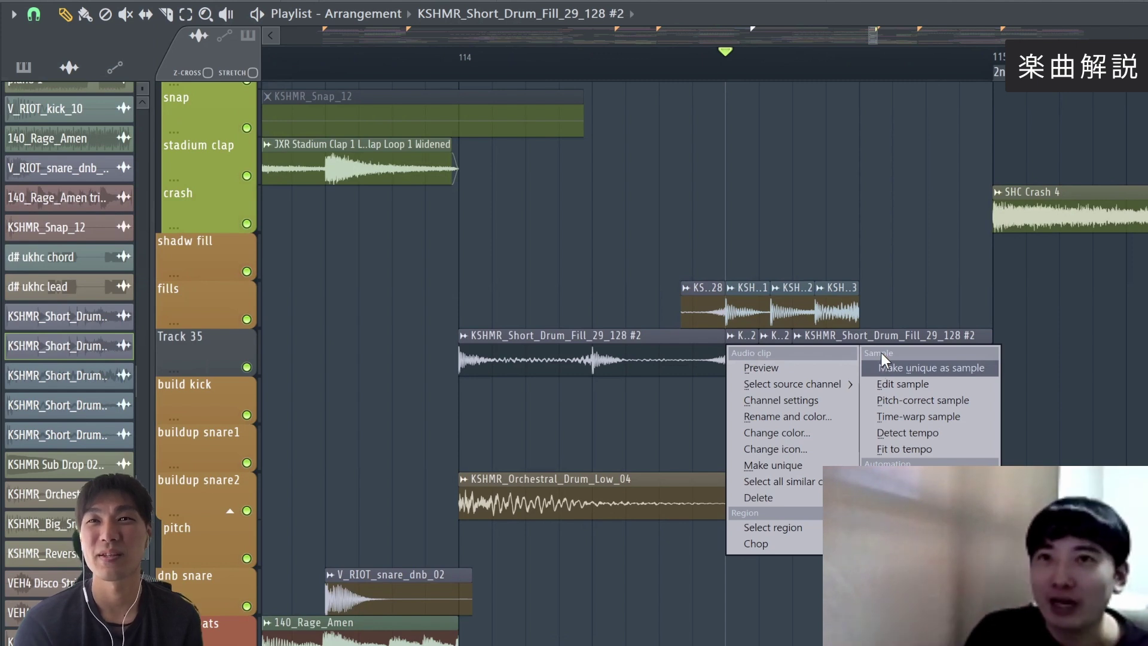
pyautogui.click(885, 222)
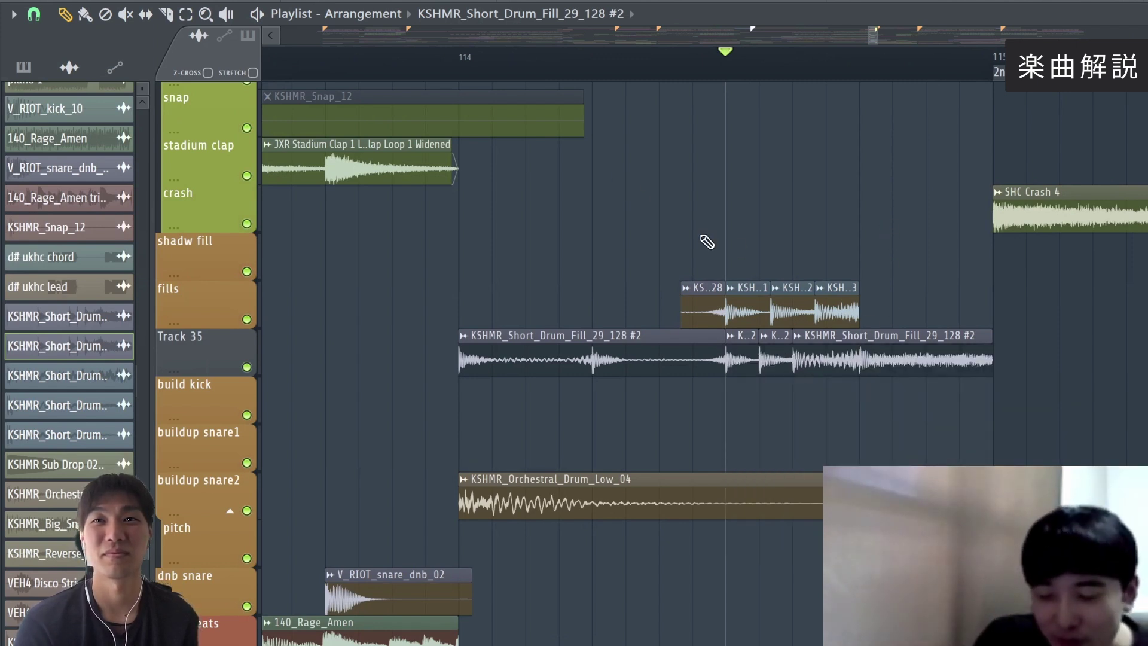
# - Delete the first three fill slices on Track 35 and check the sample settings of the triplet slices on the fills track
pyautogui.rightClick(713, 362)
pyautogui.rightClick(775, 356)
pyautogui.rightClick(747, 359)
pyautogui.doubleClick(742, 311)
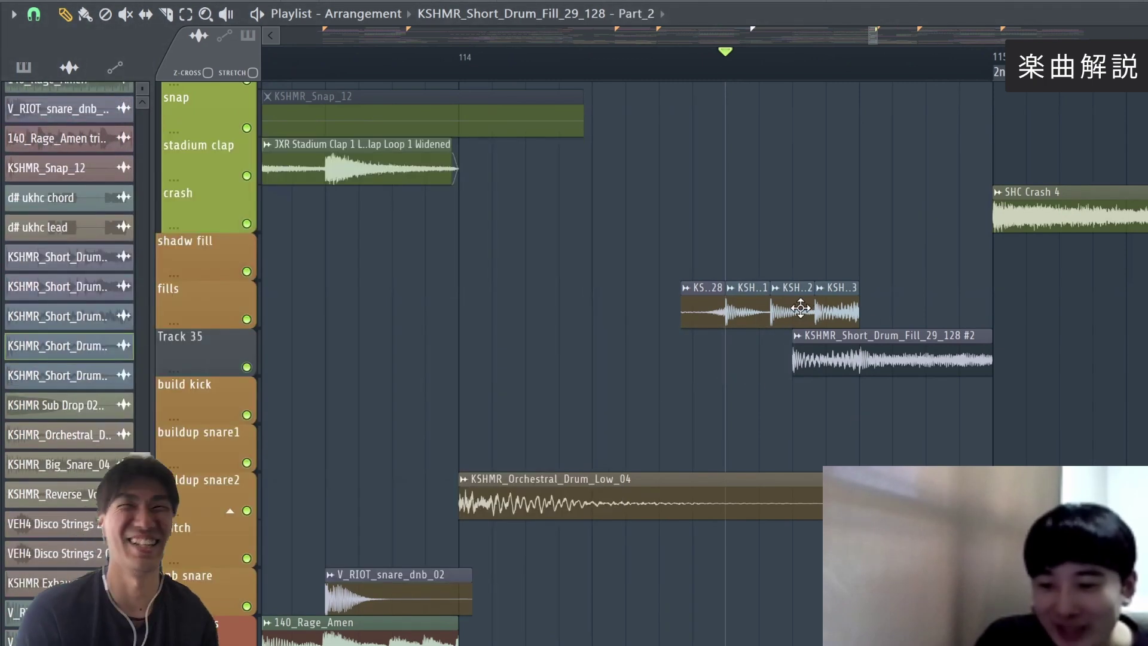
pyautogui.doubleClick(802, 308)
pyautogui.click(635, 172)
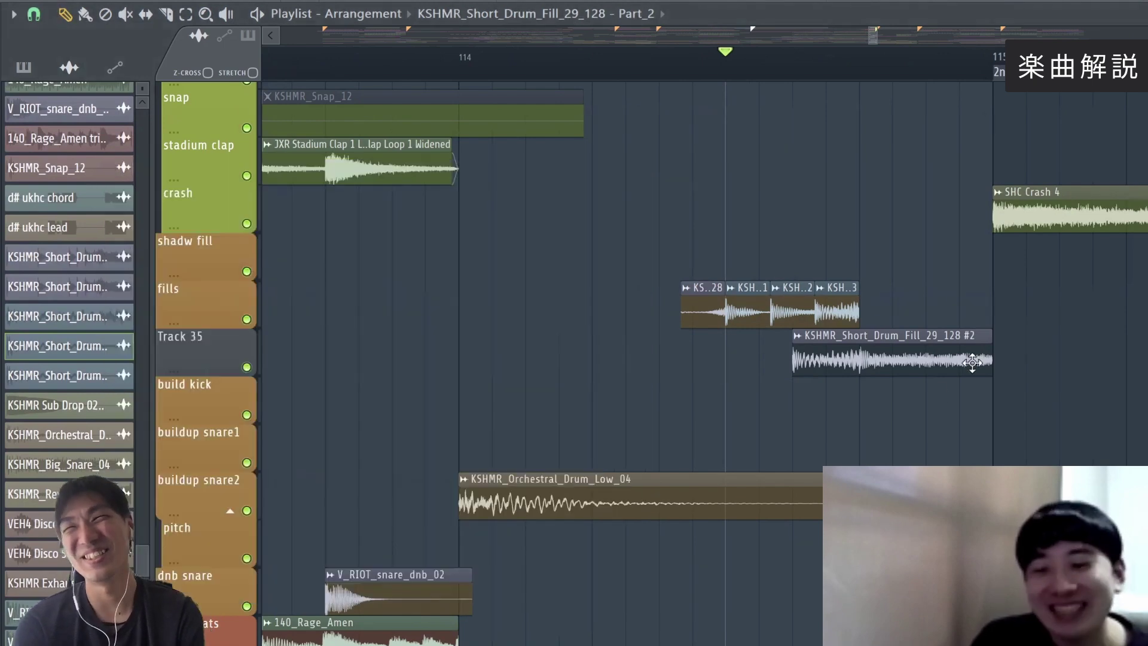
# - Trim the remaining drum fill's start to the end of the triplet slices and move it back onto the fills track
pyautogui.moveTo(857, 376); pyautogui.dragTo(862, 371)
pyautogui.moveTo(921, 349); pyautogui.dragTo(921, 283)
pyautogui.scroll(-4, 530, 100)
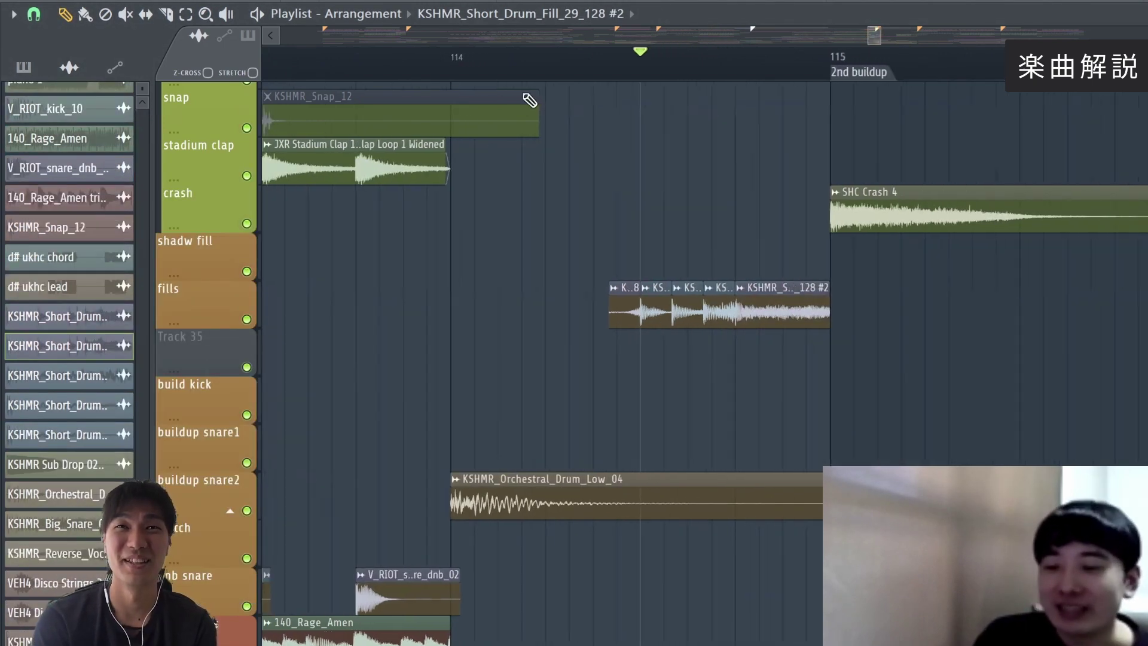
pyautogui.scroll(-4, 525, 454)
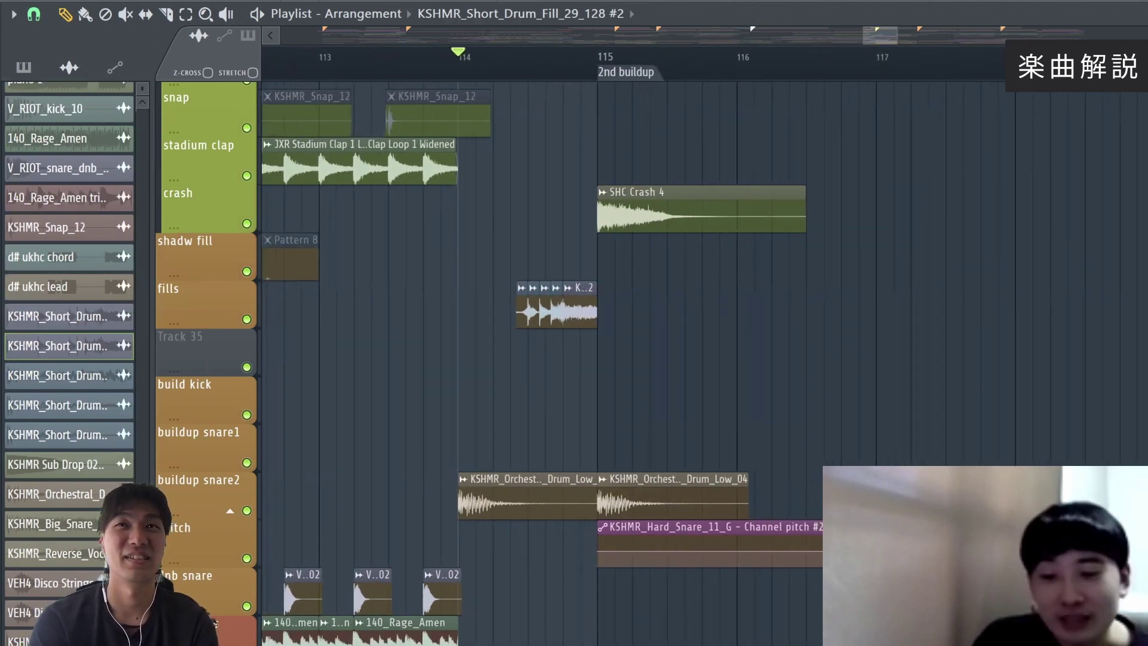
pyautogui.press('space')
pyautogui.press('space')
# - Solo the fills track at bar 130 and play the original fill leading into bar 131
pyautogui.moveTo(898, 36); pyautogui.dragTo(925, 51)
pyautogui.hscroll(2, 551, 74)
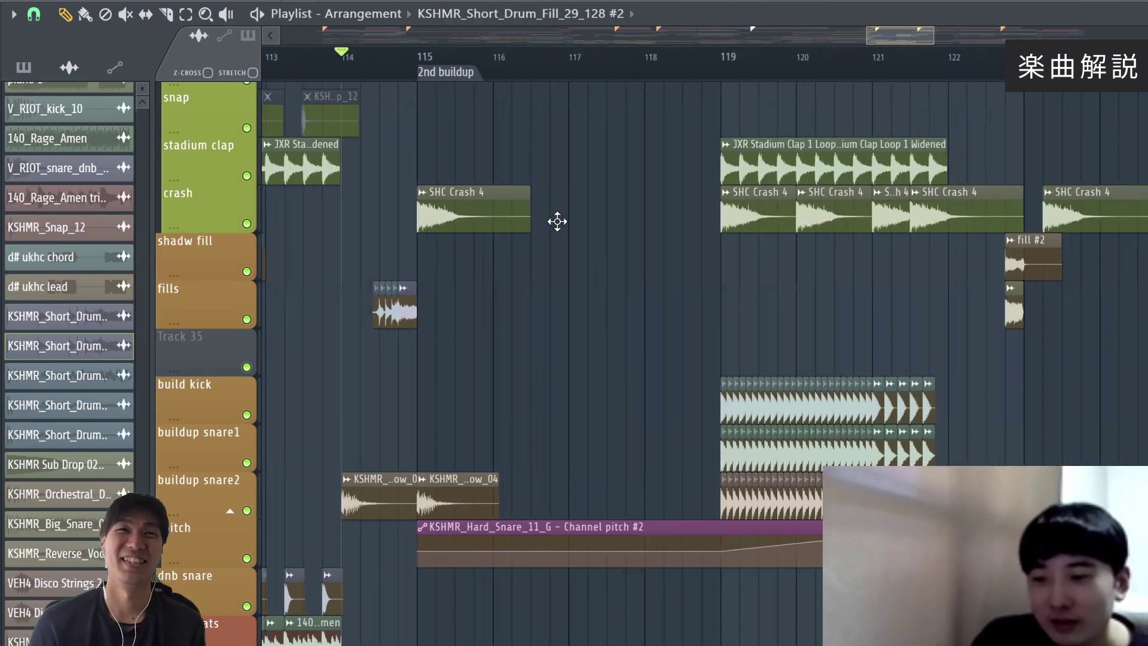
pyautogui.scroll(1, 228, 286)
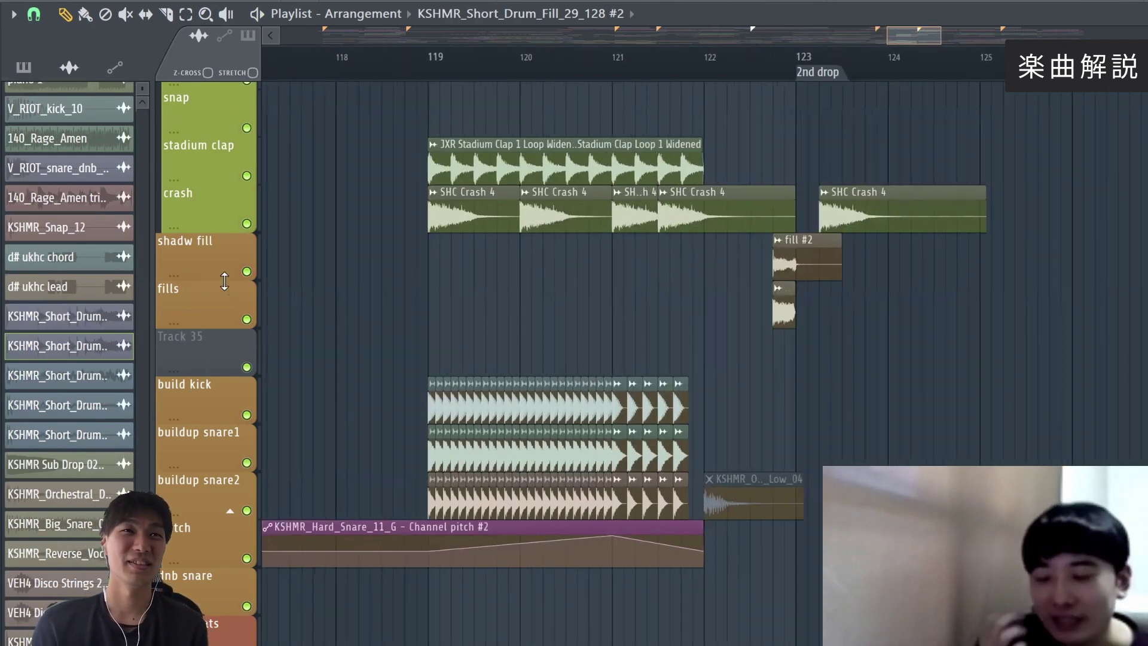
pyautogui.scroll(5, 621, 271)
pyautogui.moveTo(620, 271); pyautogui.dragTo(733, 308)
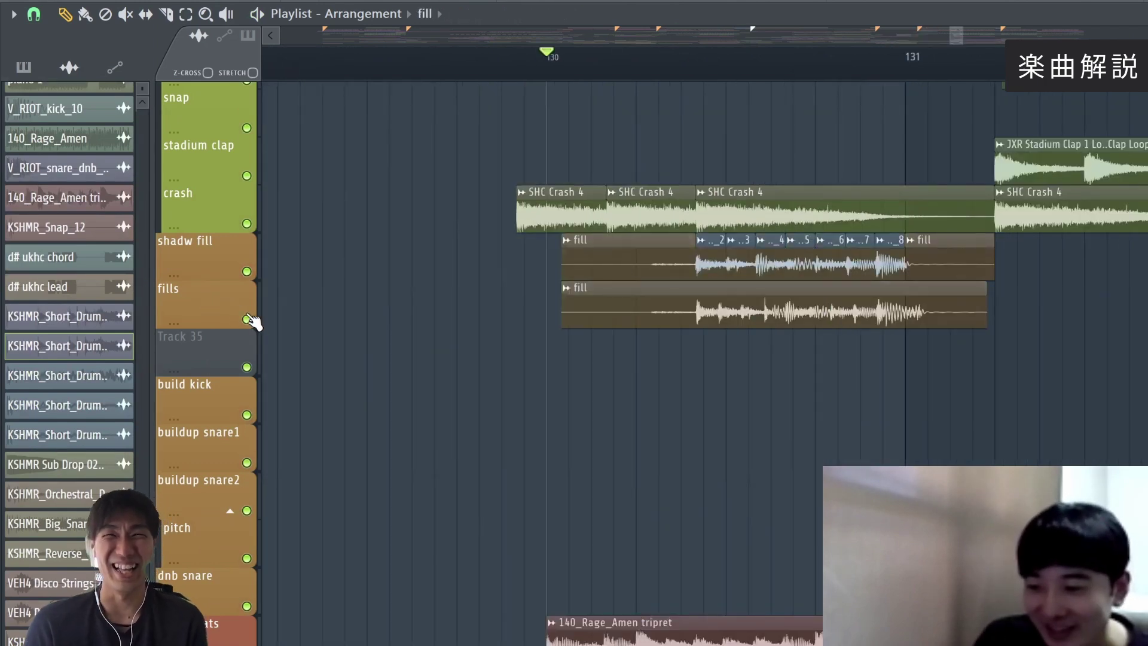
pyautogui.rightClick(247, 318)
pyautogui.press('space')
pyautogui.press('space')
pyautogui.press('space')
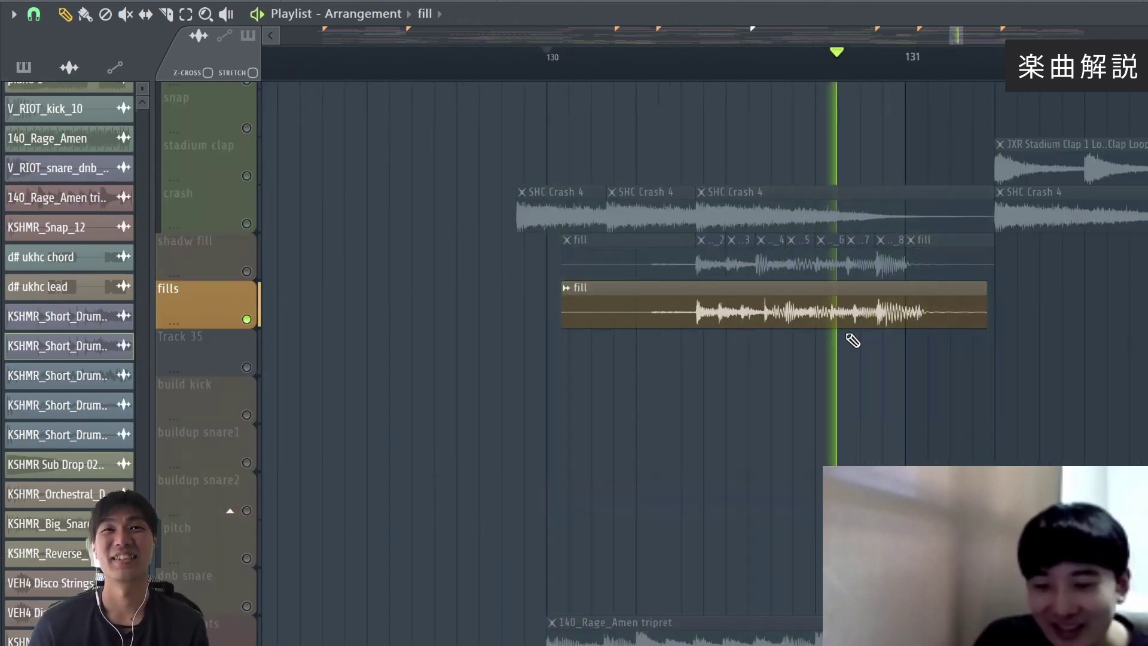
pyautogui.press('space')
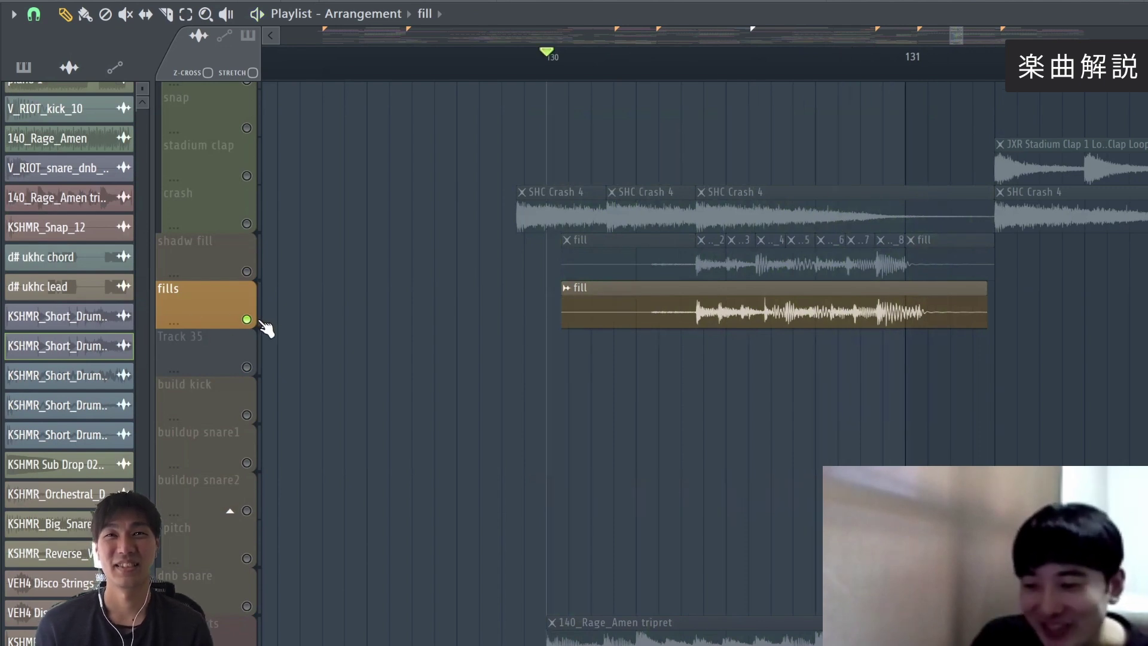
# - Solo the shadw fill track instead and play its sliced version of the fill
pyautogui.keyDown('ctrl'); pyautogui.click(248, 272); pyautogui.keyUp('ctrl')
pyautogui.press('space')
pyautogui.press('space')
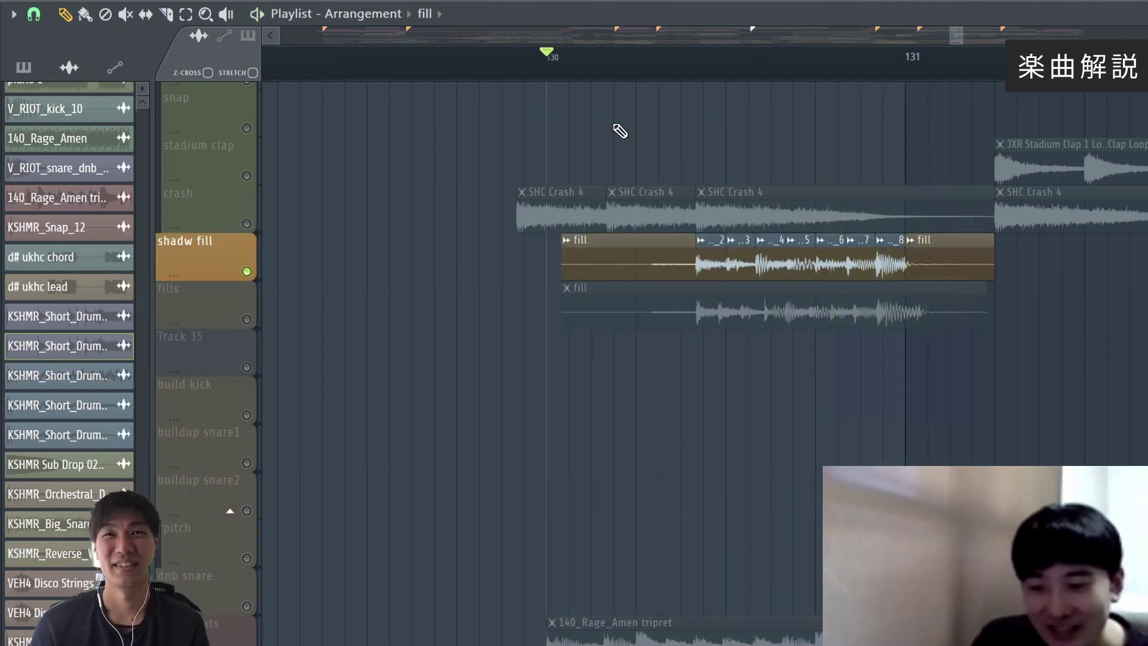
# - Unsolo the shadw fill track to bring all tracks back and mute the original fill clip on the fills track
pyautogui.rightClick(247, 272)
pyautogui.rightClick(247, 272)
pyautogui.rightClick(247, 271)
pyautogui.click(125, 14)
pyautogui.click(817, 305)
pyautogui.scroll(-5, 724, 78)
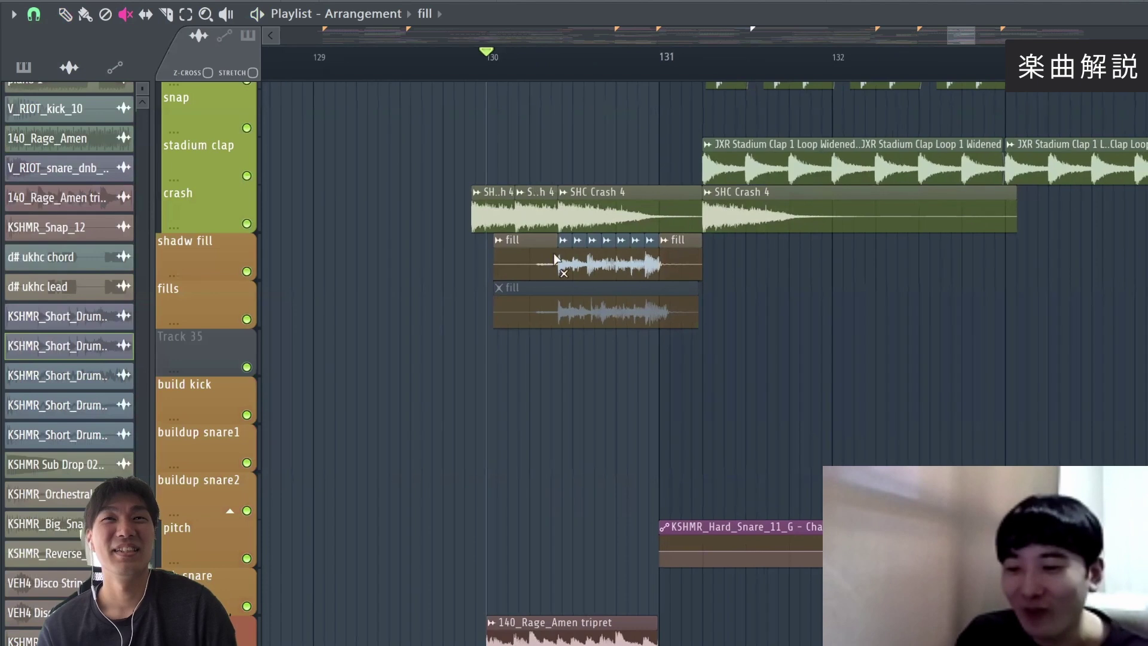
# - Play the 2nd drop and review the drum tracks around the fill between bars 130 and 131
pyautogui.press('pagedown')
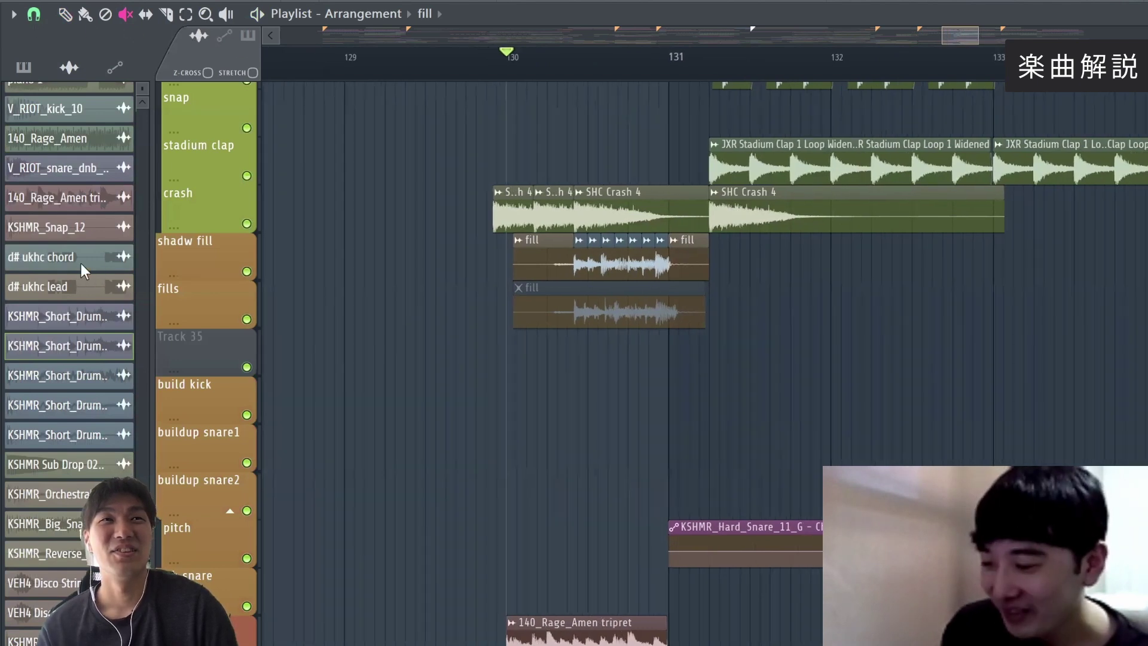
pyautogui.press('pagedown')
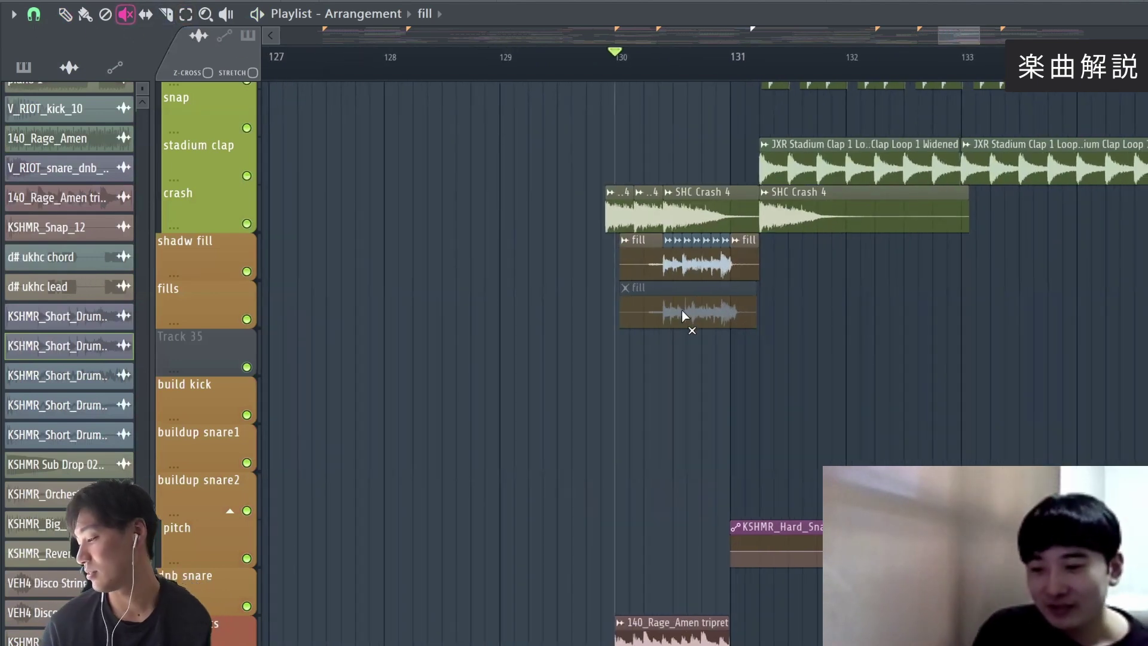
pyautogui.scroll(-3, 580, 74)
pyautogui.scroll(-1, 576, 84)
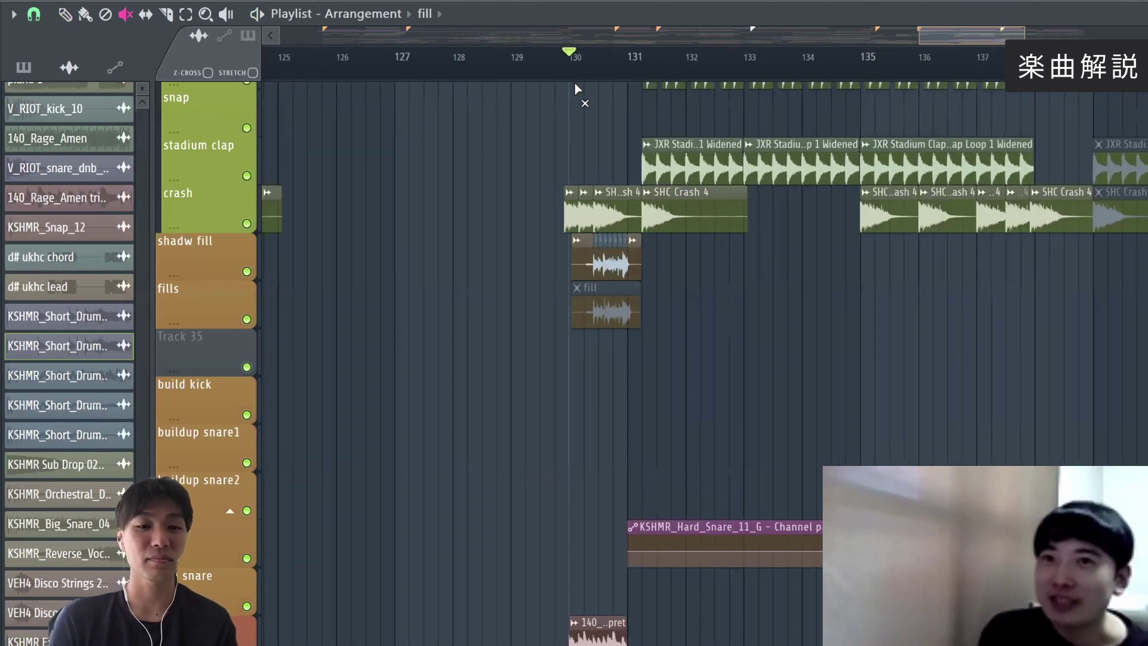
pyautogui.scroll(-2, 579, 100)
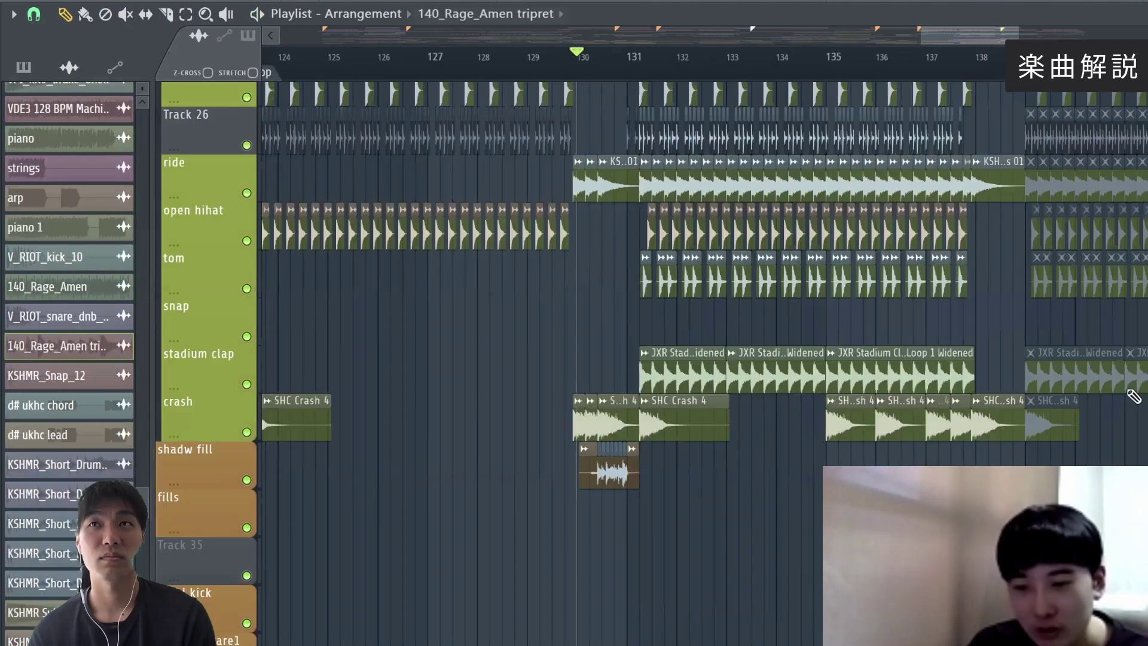
pyautogui.scroll(-6, 1023, 204)
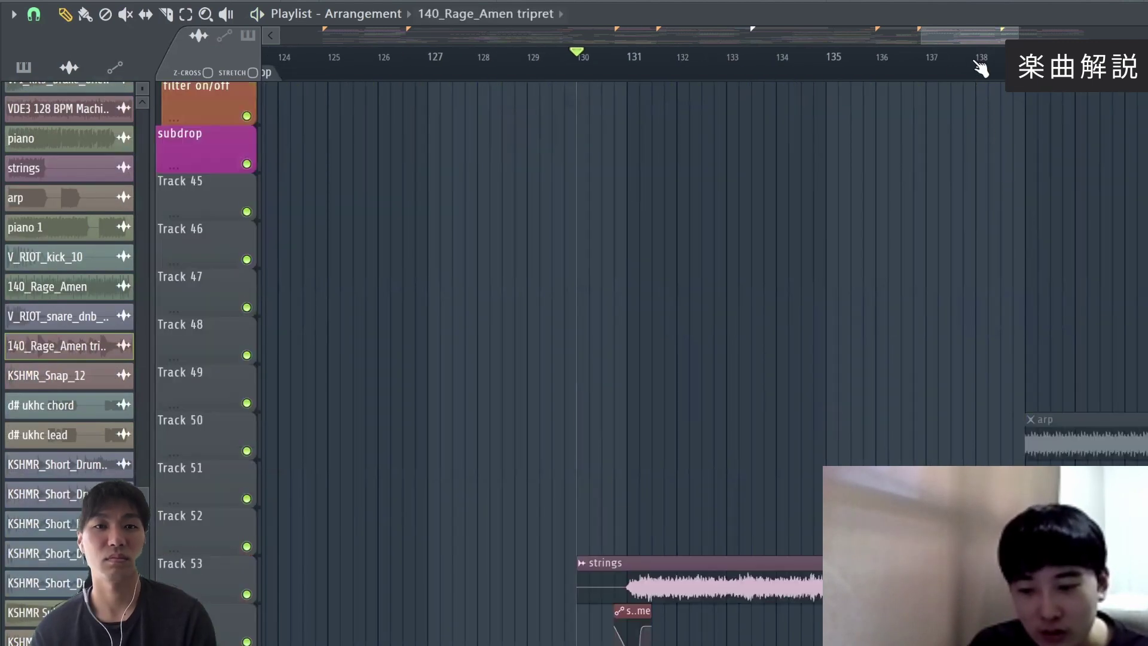
pyautogui.scroll(-1, 923, 277)
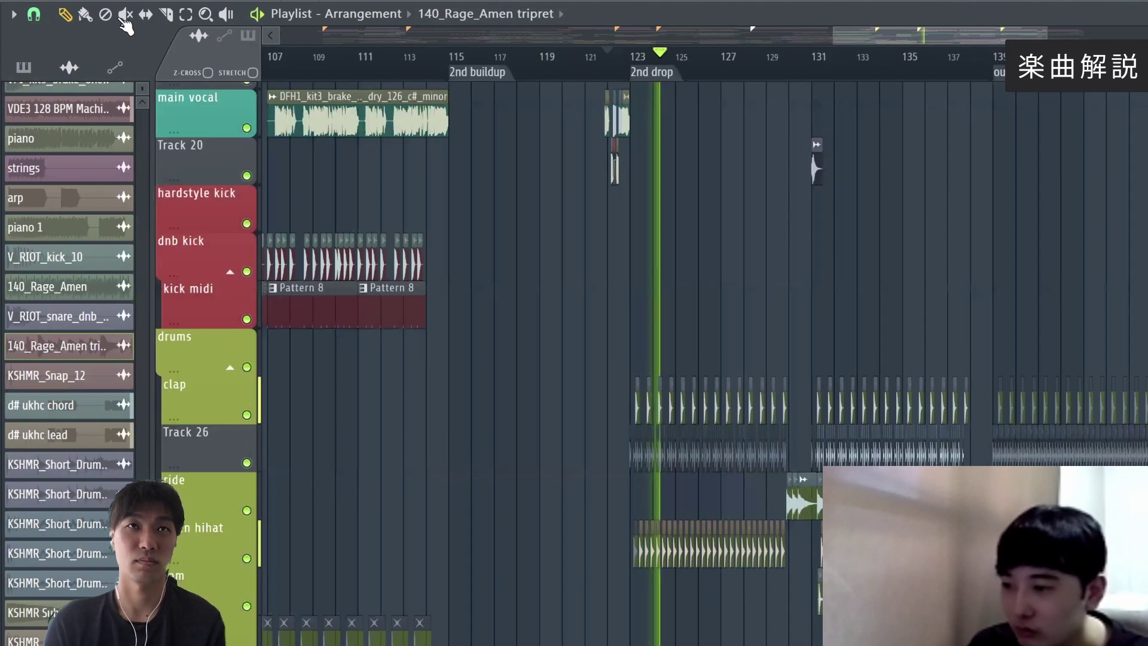
pyautogui.scroll(1, 500, 86)
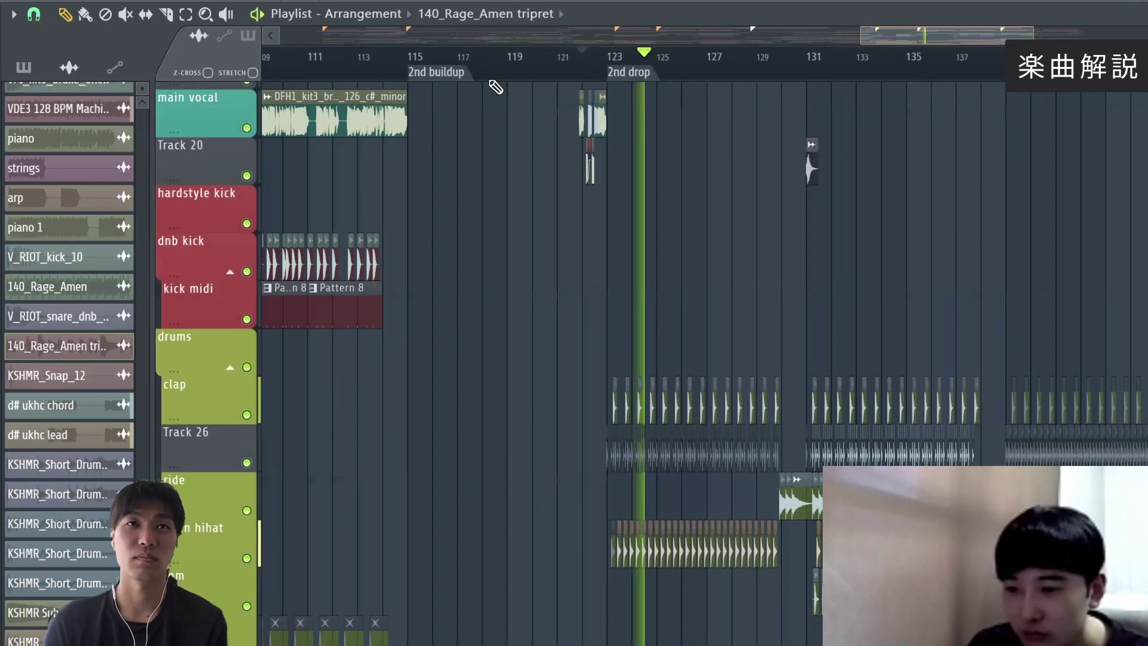
pyautogui.scroll(1, 733, 220)
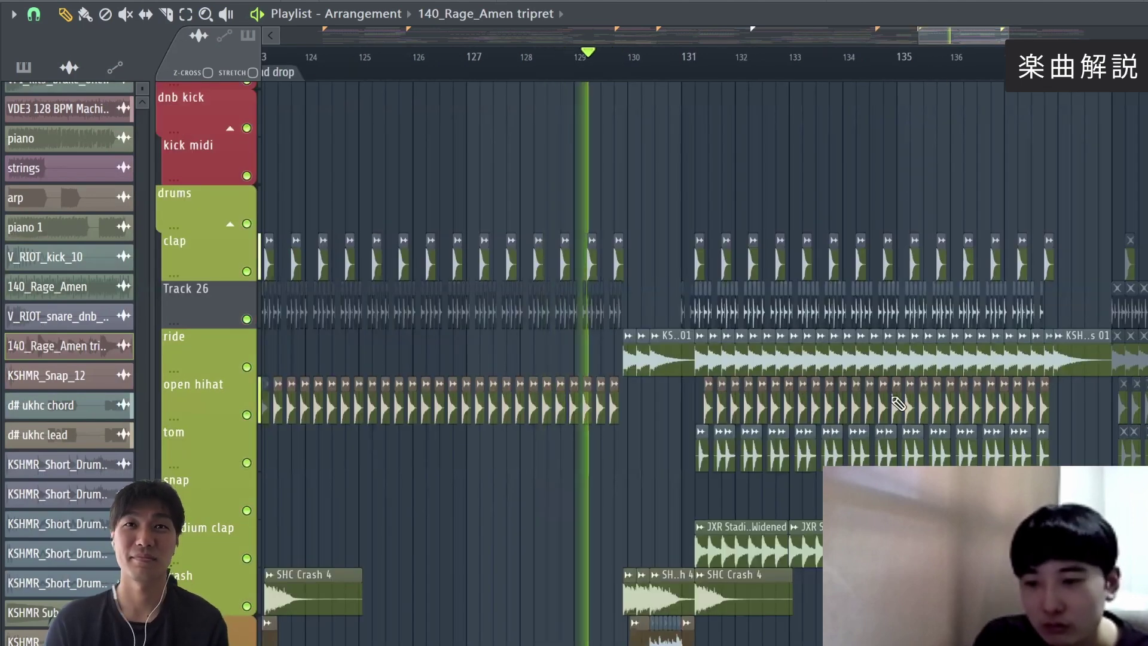
pyautogui.scroll(-1, 921, 322)
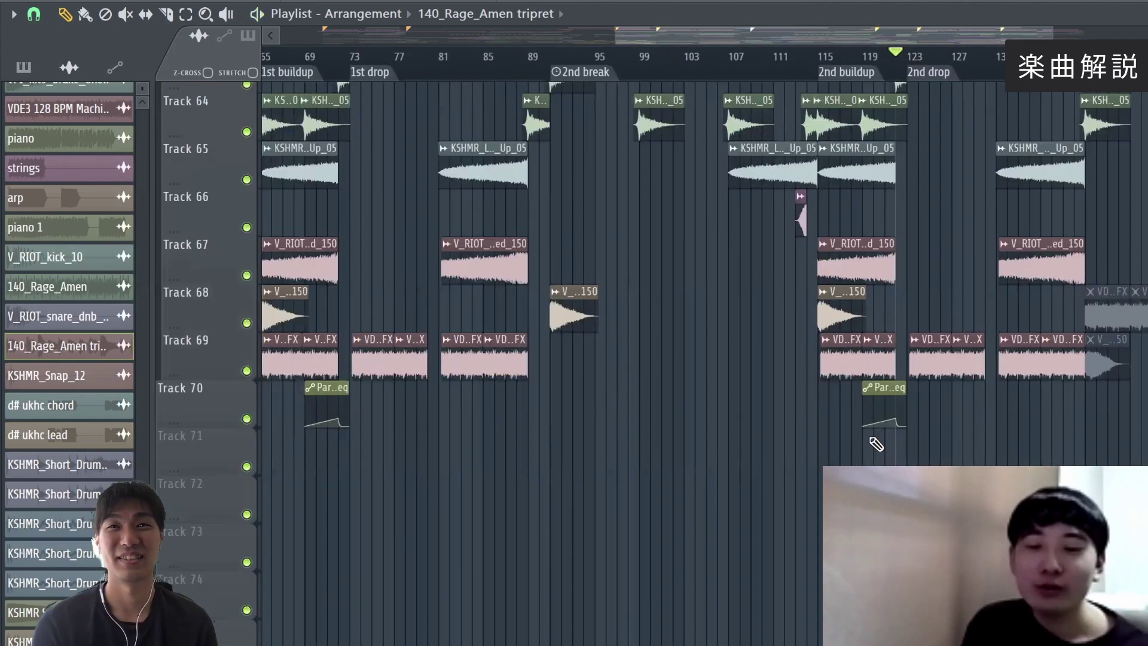
# - Examine the arrangement from the effects tracks up to the chord and lead tracks, between the 1st buildup and the outro
pyautogui.scroll(10, 874, 440)
pyautogui.scroll(5, 872, 195)
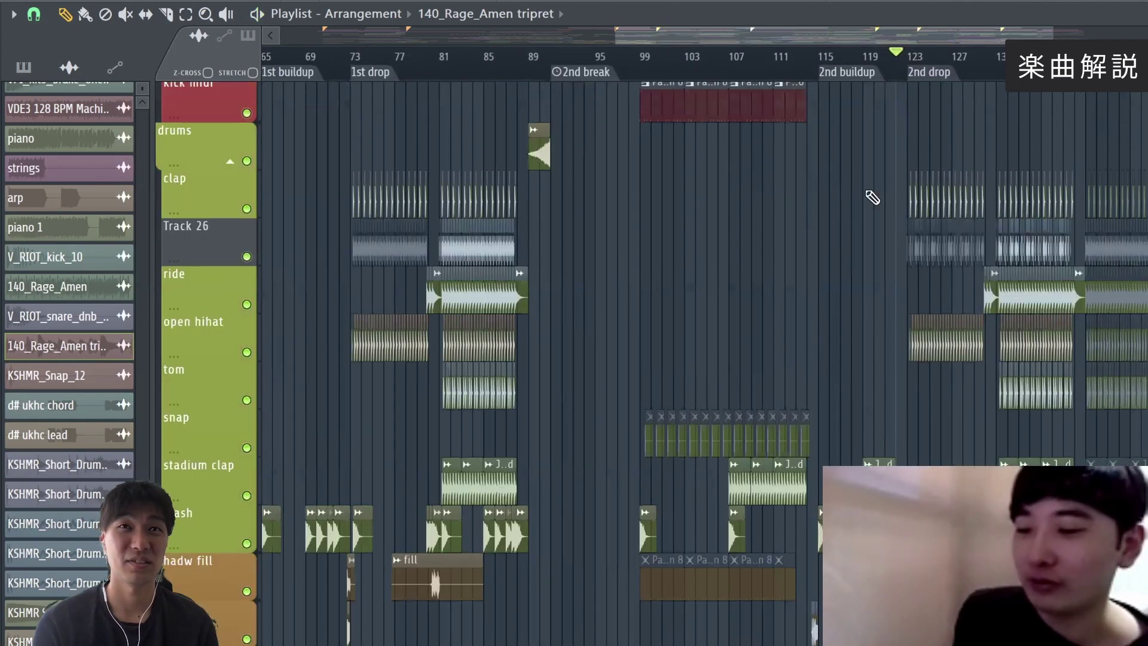
pyautogui.scroll(5, 872, 195)
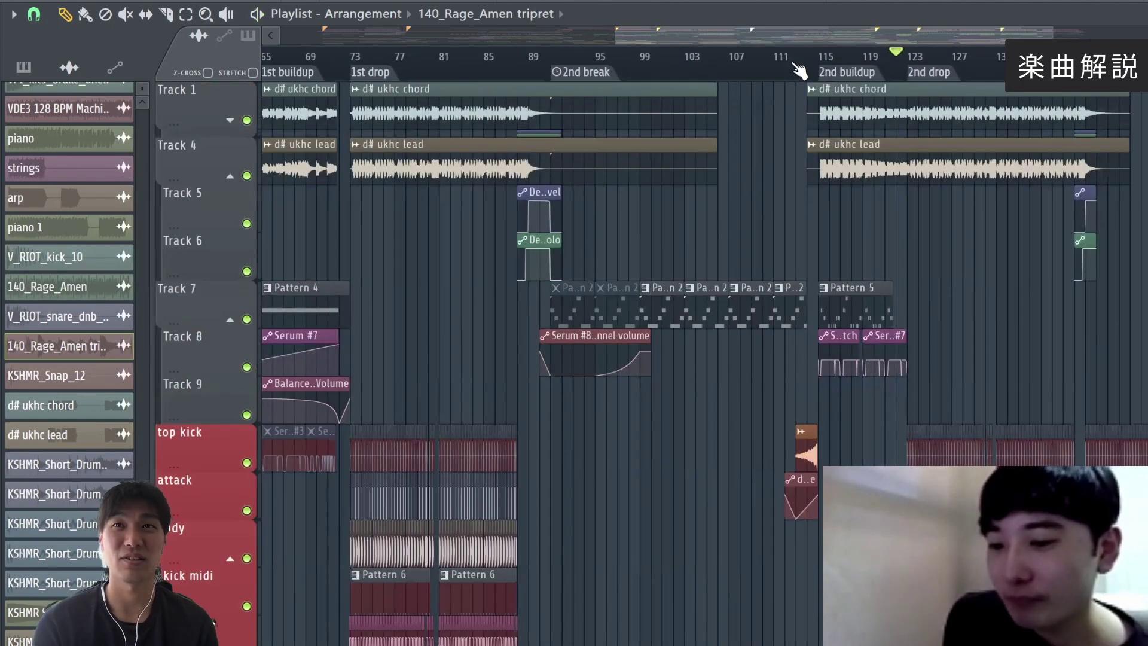
pyautogui.hscroll(-3, 829, 71)
pyautogui.hscroll(-3, 829, 71)
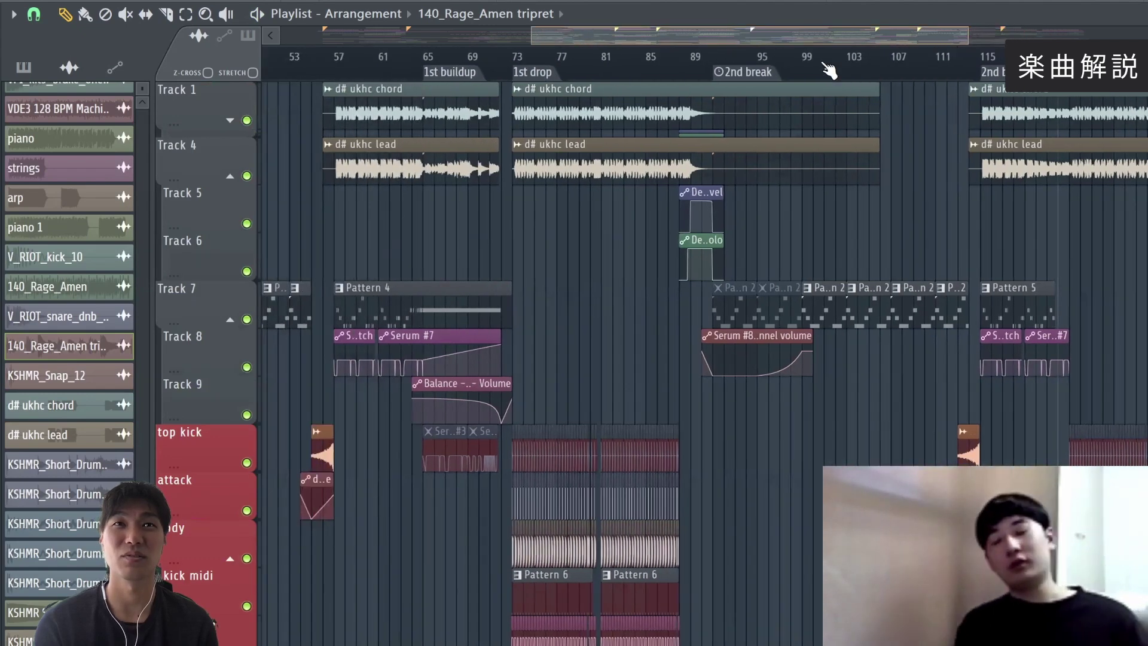
pyautogui.hscroll(-1, 830, 71)
pyautogui.hscroll(-3, 828, 120)
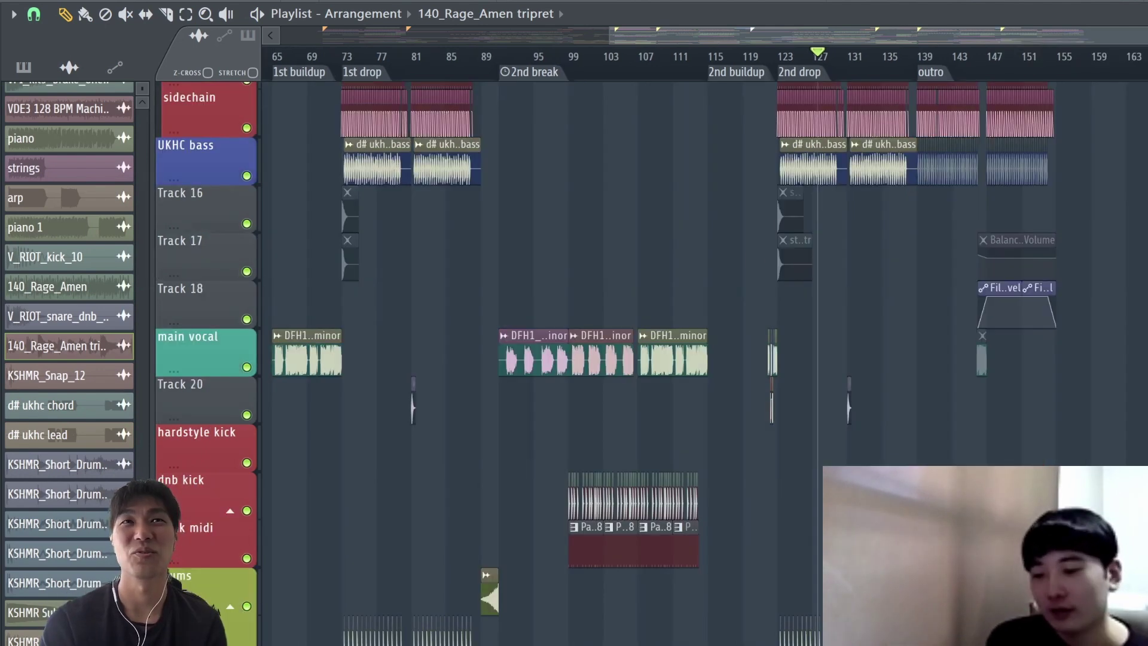
pyautogui.hscroll(-1, 642, 56)
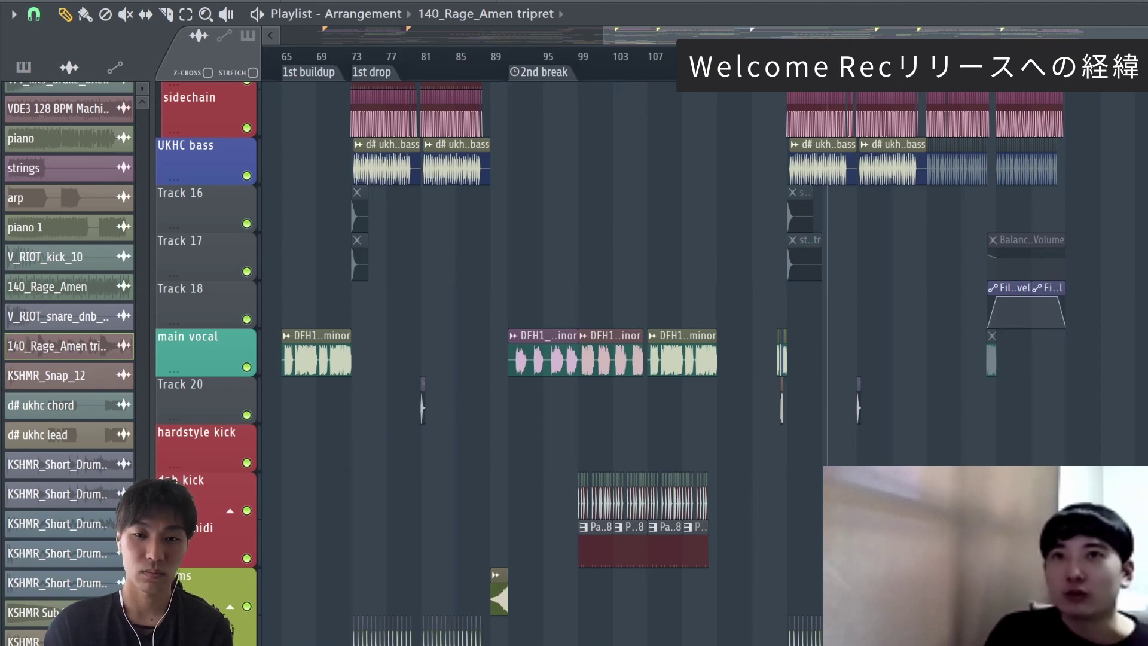
# - Set the playback position to the start of the 1st drop at bar 73
pyautogui.scroll(4, 477, 59)
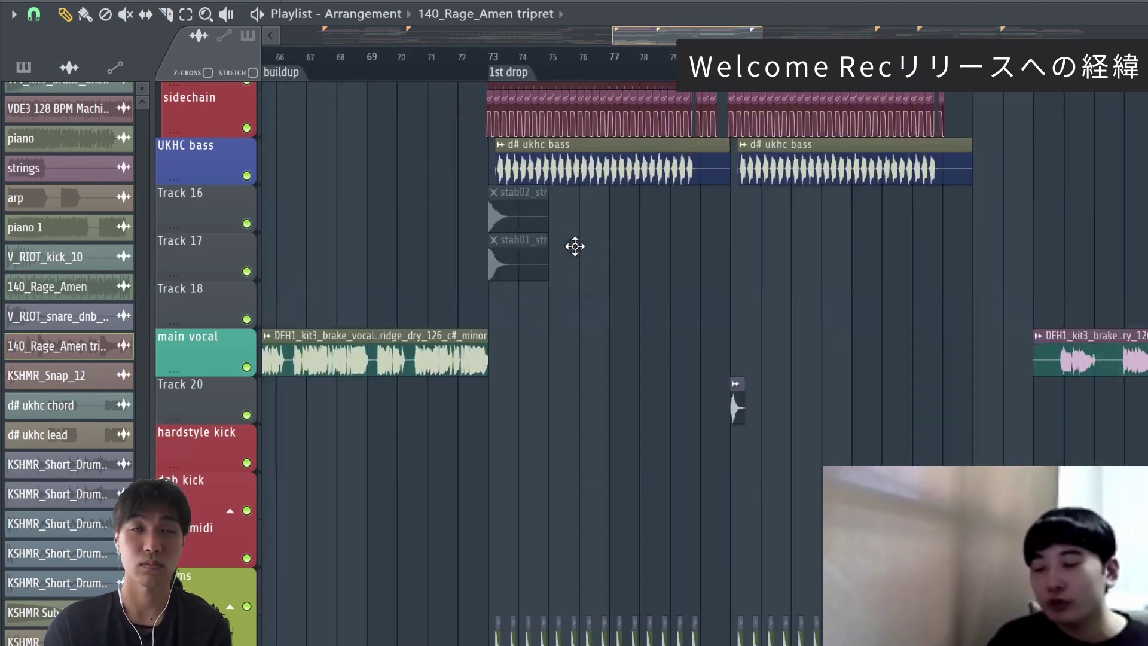
pyautogui.hscroll(-2, 575, 245)
pyautogui.scroll(3, 571, 66)
pyautogui.scroll(2, 568, 63)
pyautogui.click(560, 59)
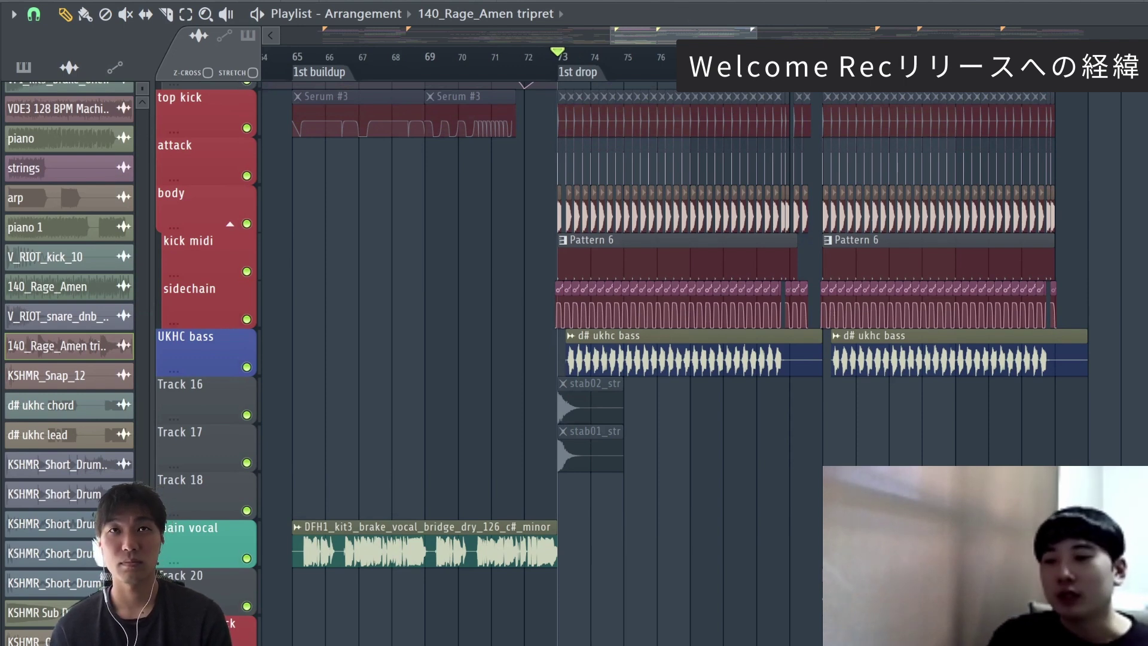
# - Examine the kick, bass, muted stab and main vocal clips around the start of the 1st drop
pyautogui.scroll(-3, 704, 364)
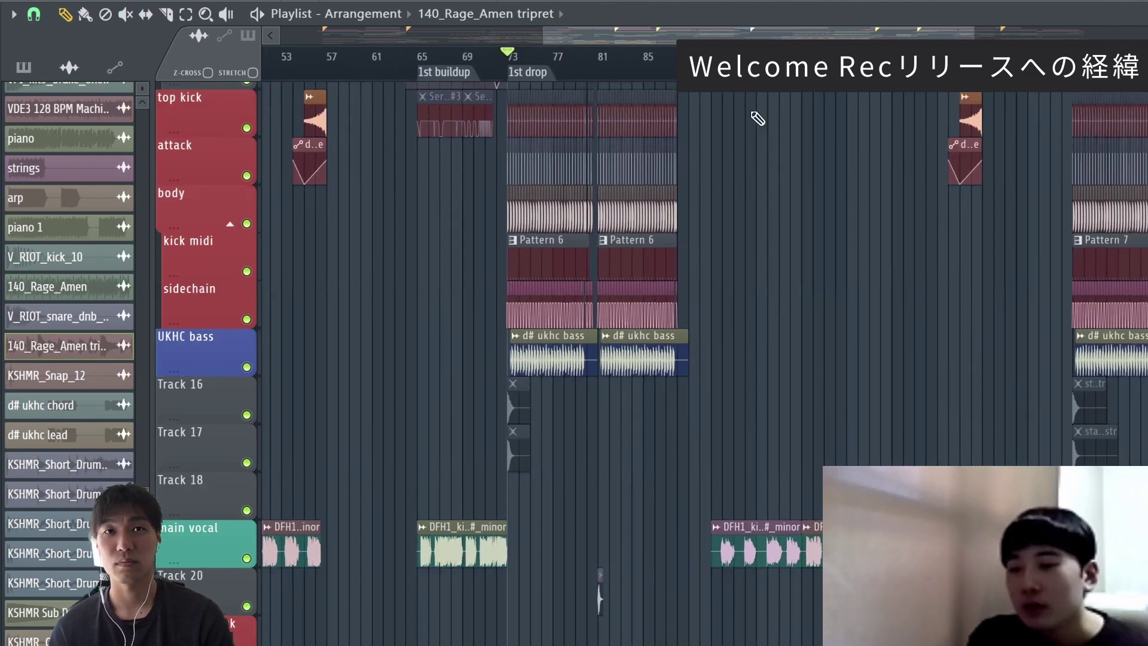
pyautogui.scroll(5, 656, 90)
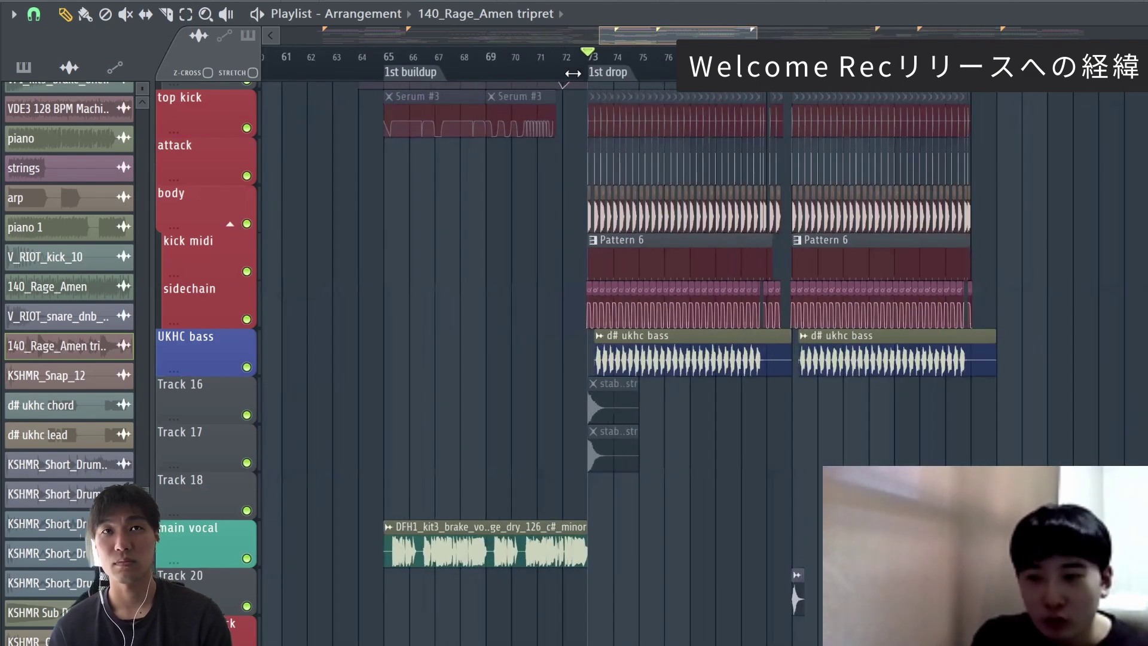
pyautogui.scroll(-3, 605, 94)
pyautogui.scroll(-1, 605, 95)
pyautogui.scroll(3, 506, 298)
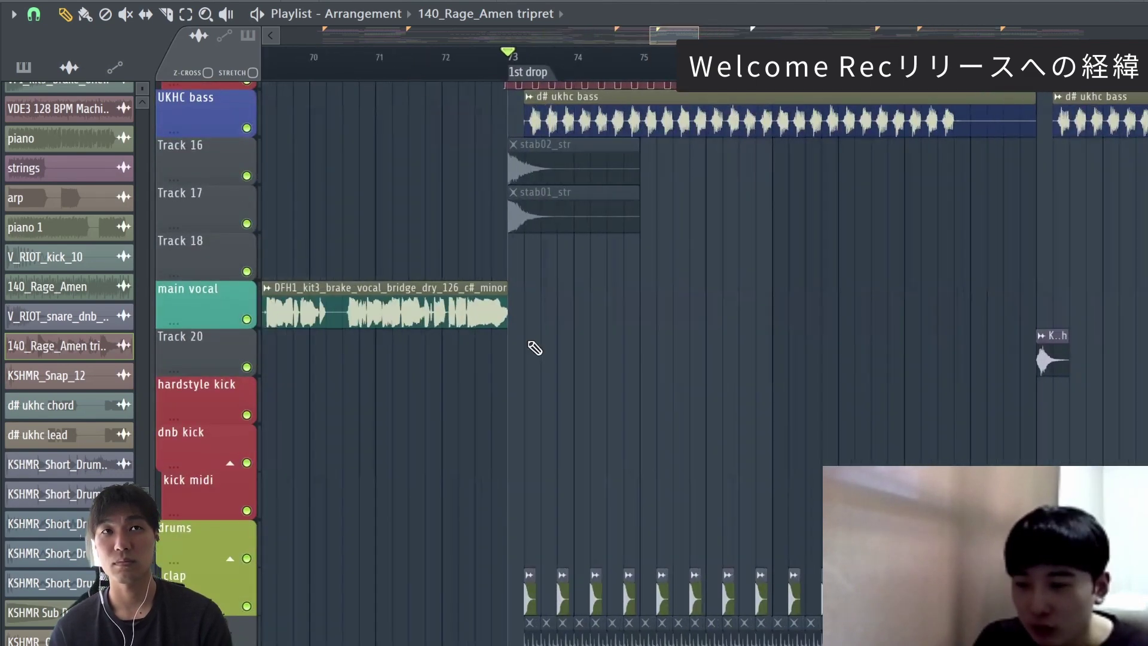
pyautogui.scroll(4, 456, 198)
pyautogui.scroll(2, 477, 395)
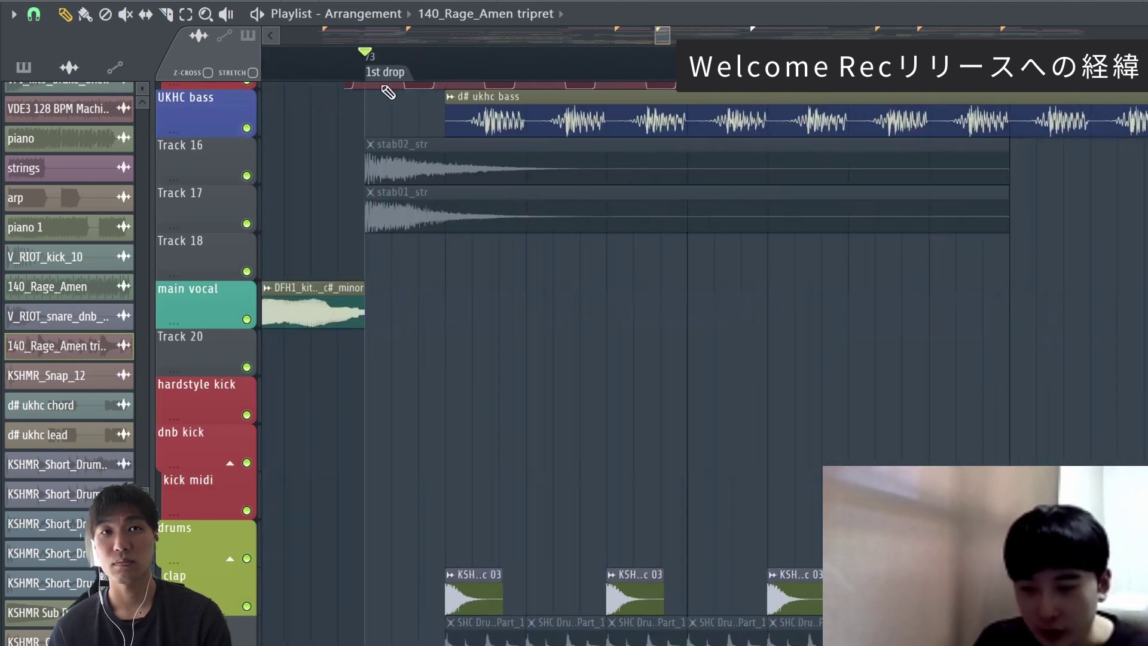
pyautogui.scroll(-2, 545, 333)
pyautogui.scroll(4, 546, 335)
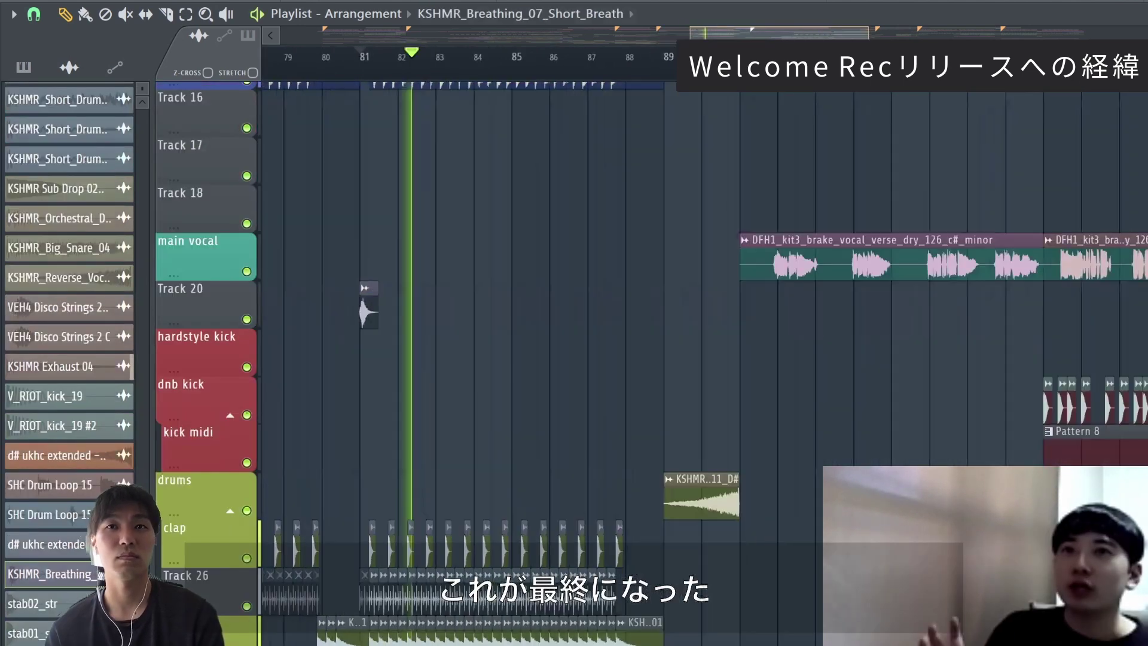
pyautogui.scroll(-3, 466, 311)
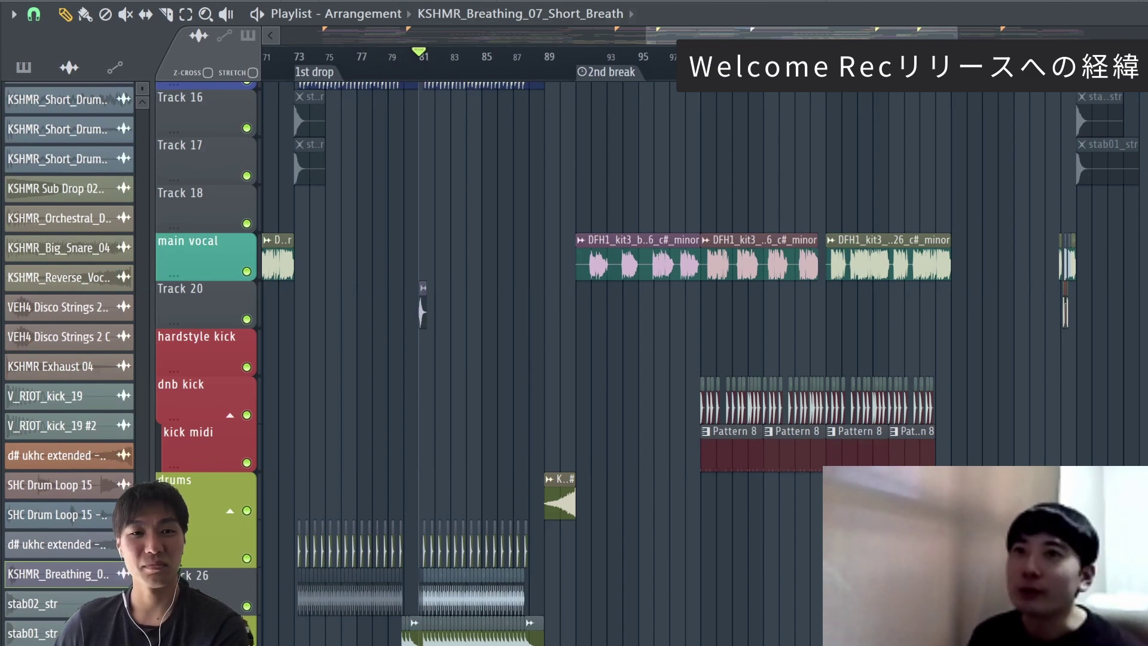
pyautogui.scroll(10, 651, 363)
pyautogui.scroll(1, 943, 221)
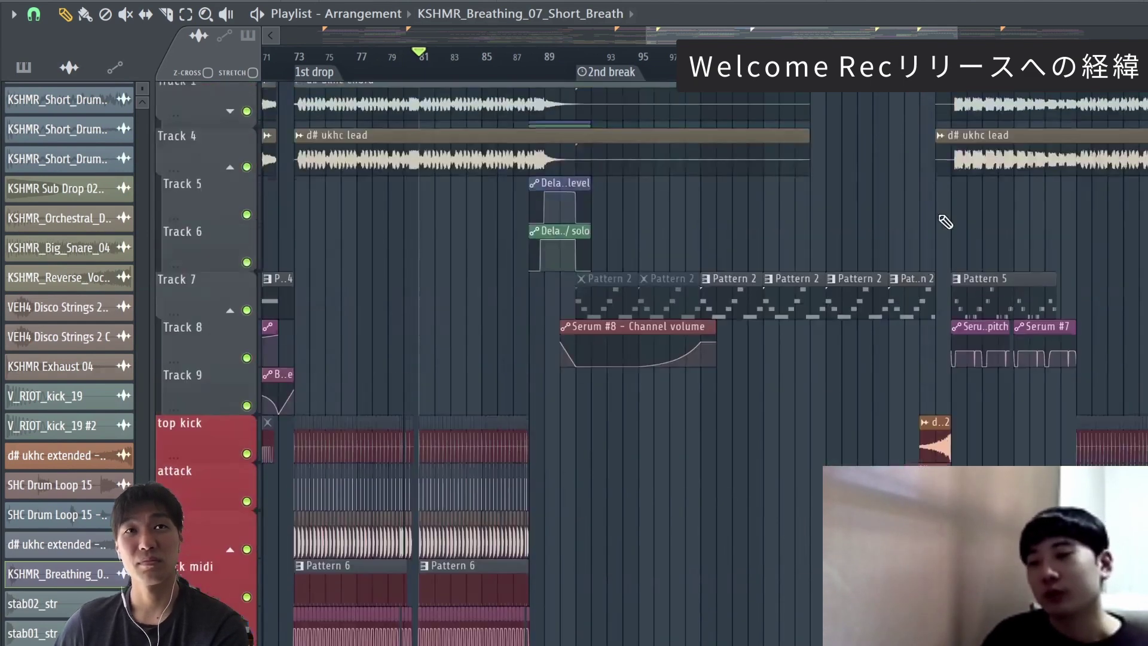